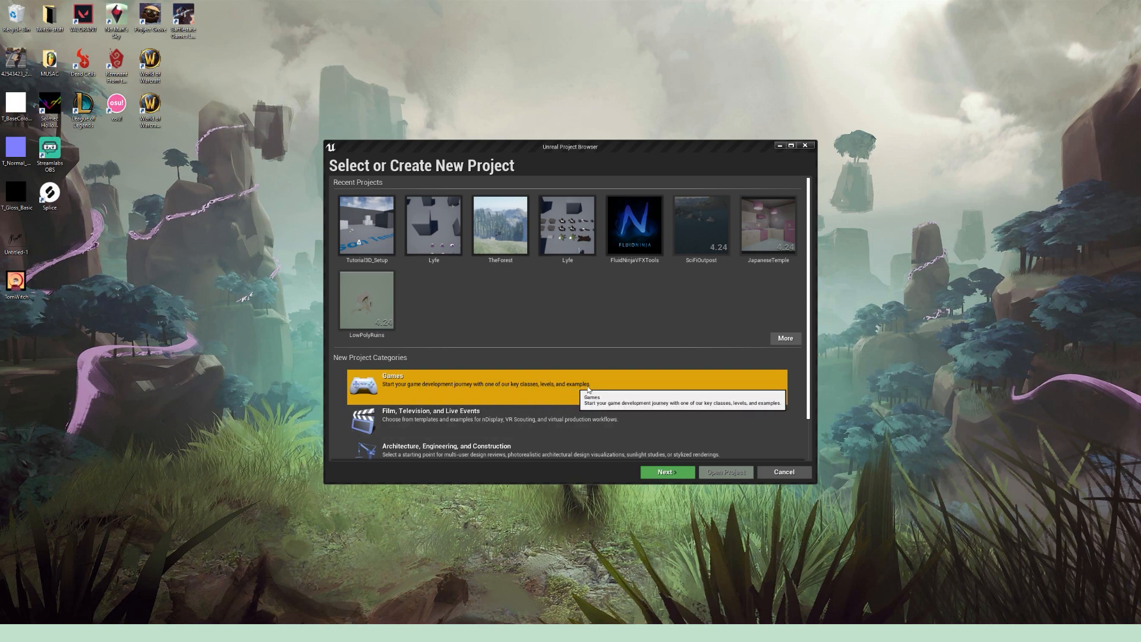
# Step: Start a new project in the Games category using the First Person template
pyautogui.click(666, 472)
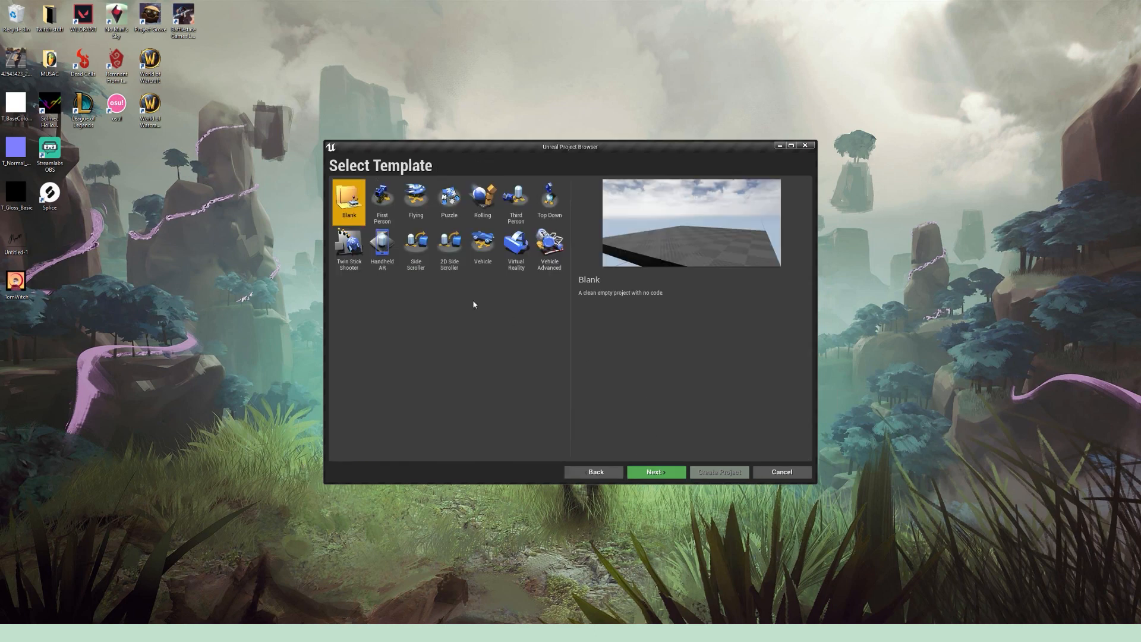
pyautogui.click(384, 195)
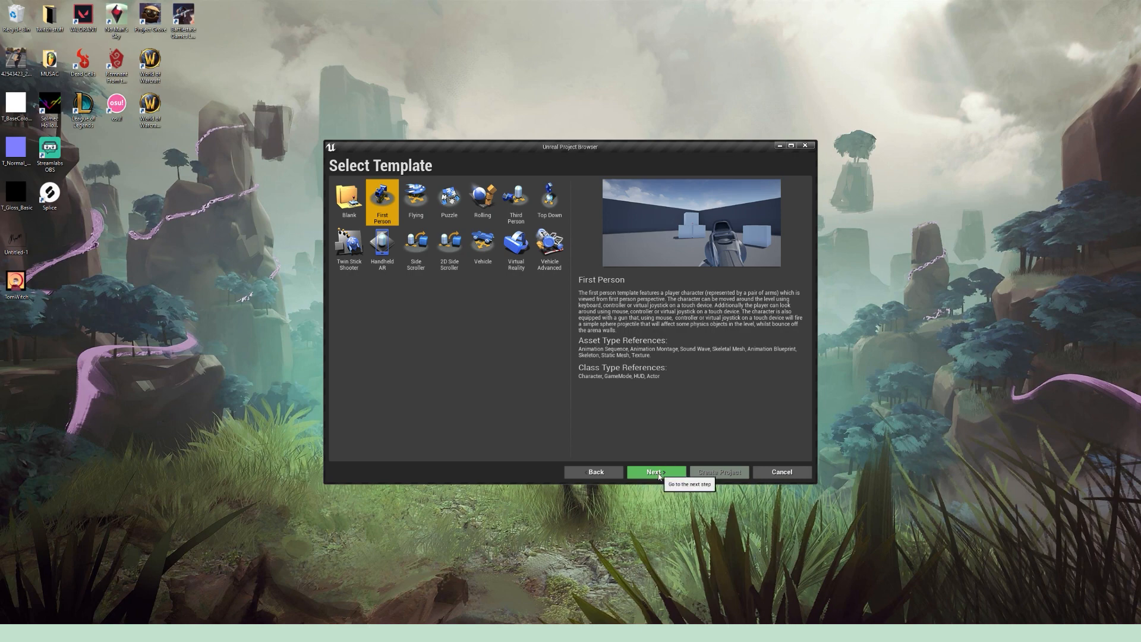
pyautogui.click(659, 473)
# Step: Name the project Tutorial3DUI and create it with the default Blueprint settings
pyautogui.write('3dUITu')
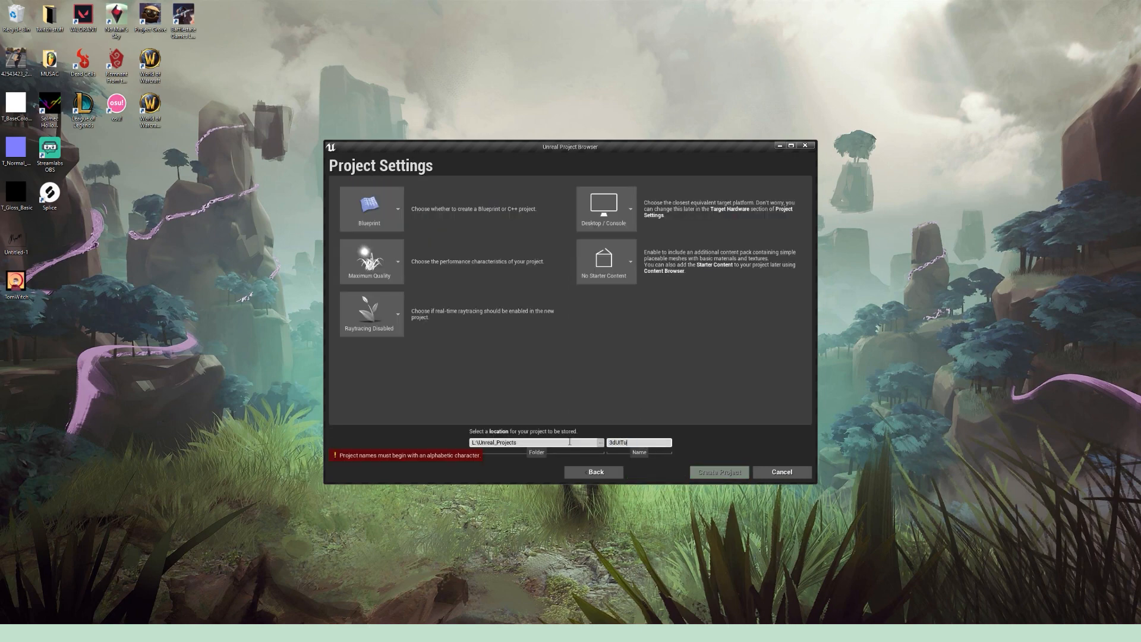
pyautogui.write('torial')
pyautogui.hotkey('ctrl', 'a')
pyautogui.write('Tutorial3')
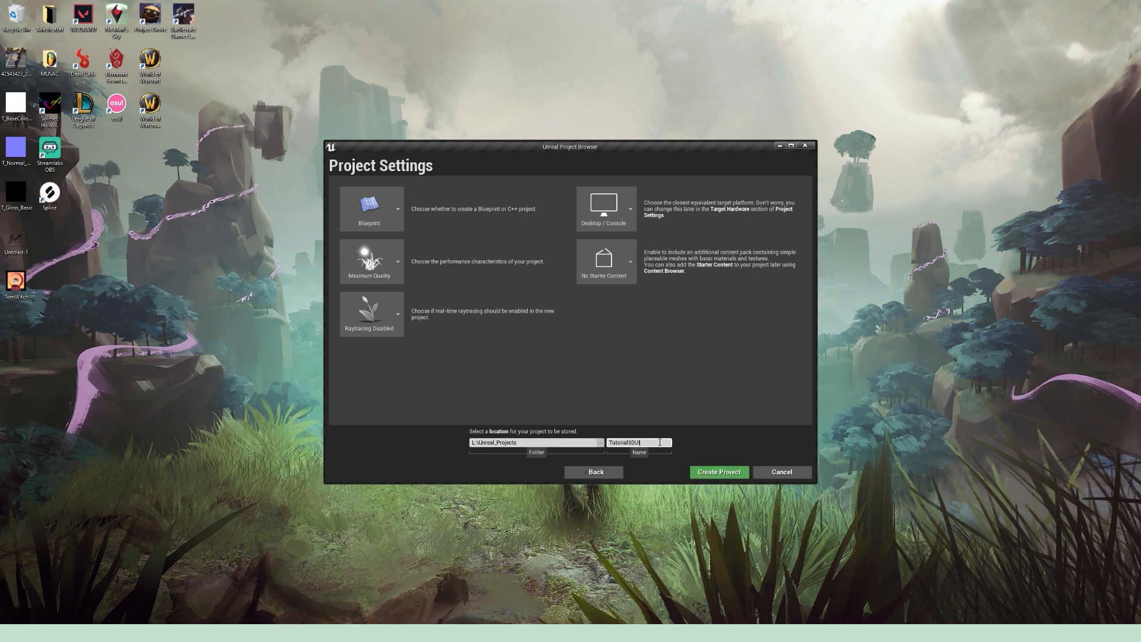
pyautogui.write('DUI')
pyautogui.click(720, 472)
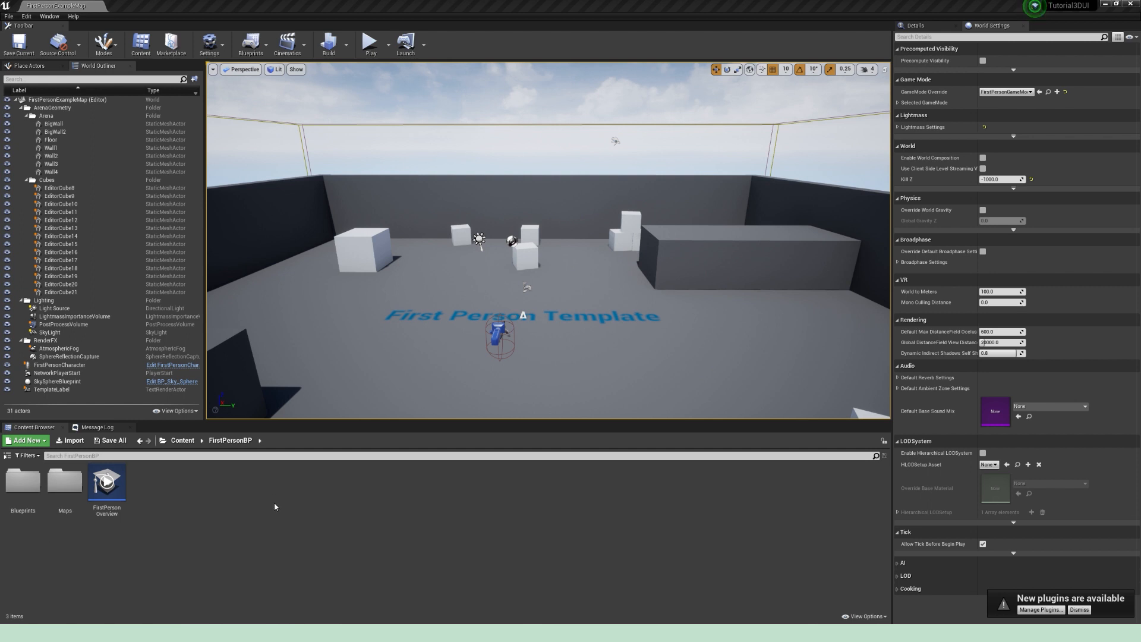
# Step: Show the content folder tree and create a folder named Tutorial directly under Content
pyautogui.click(9, 460)
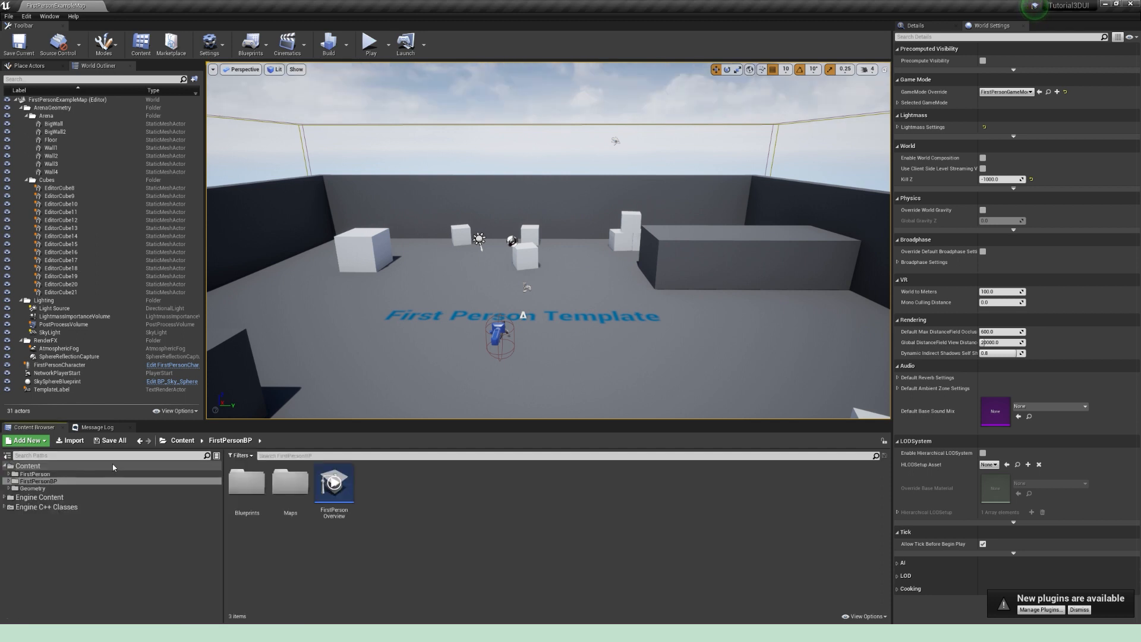
pyautogui.click(56, 467)
pyautogui.rightClick(406, 514)
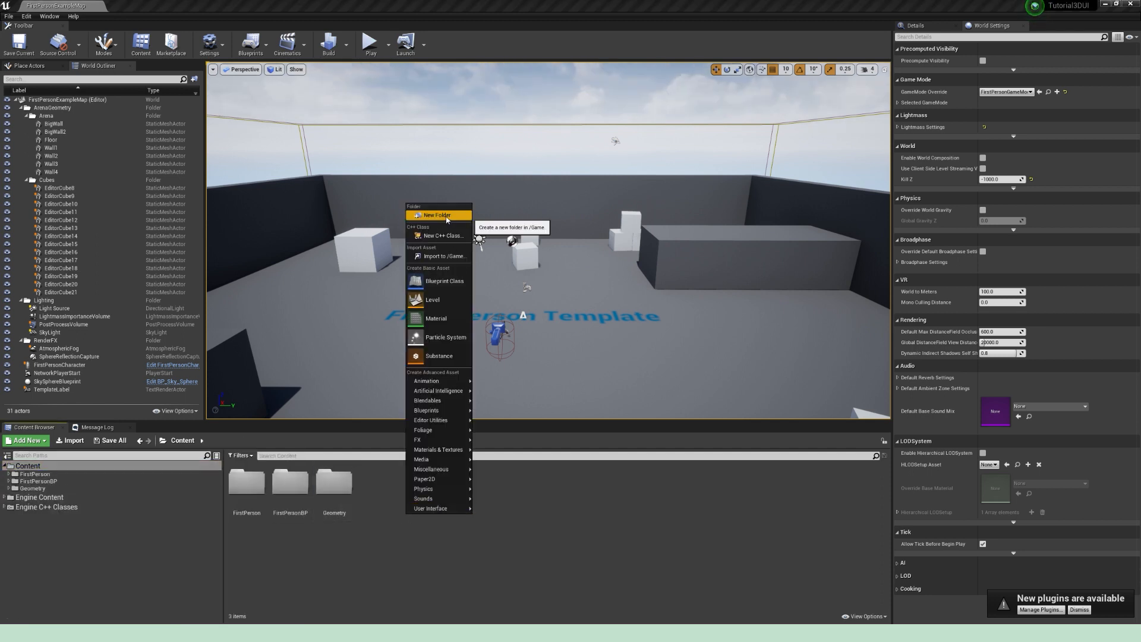
pyautogui.click(447, 220)
pyautogui.write('Tutorial')
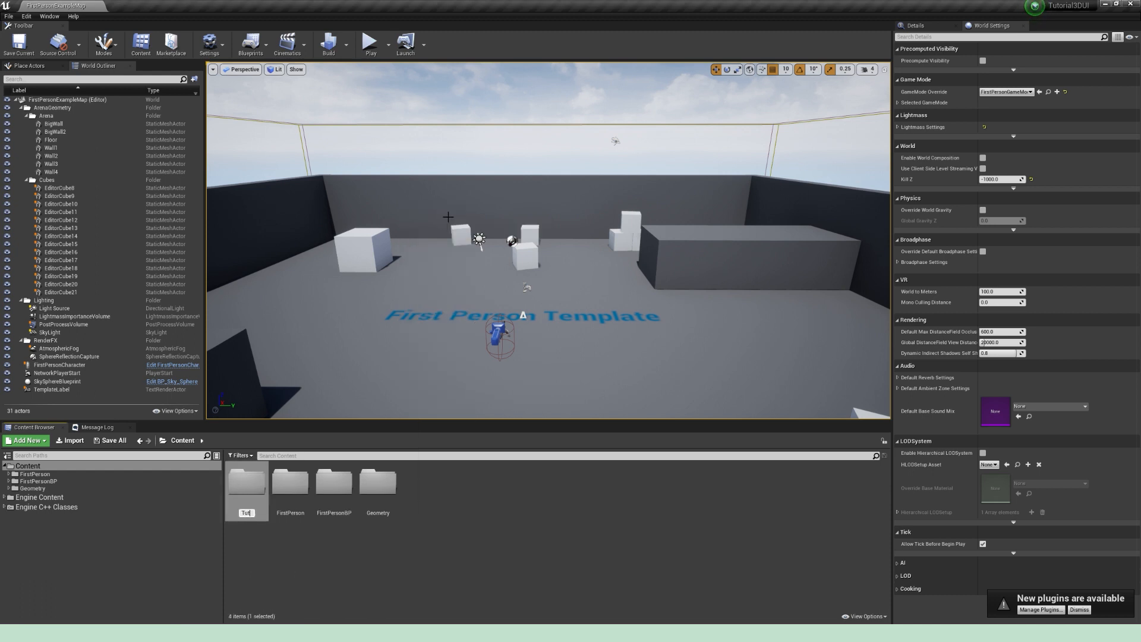
pyautogui.press('Return')
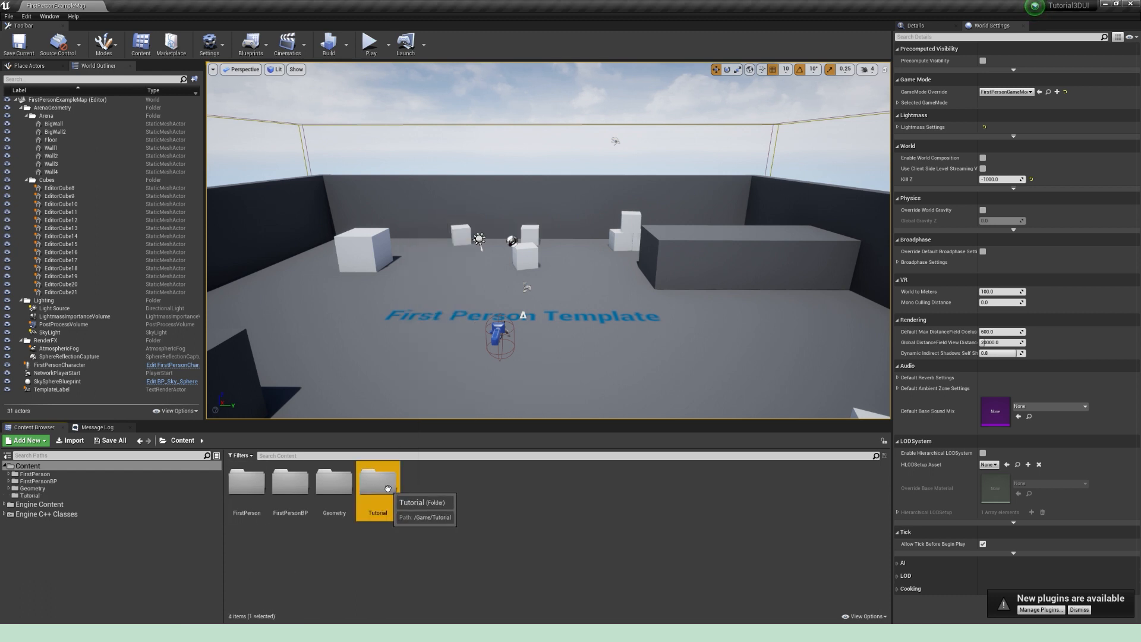
# Step: Create two subfolders named Animations and Materials inside the Tutorial folder
pyautogui.doubleClick(379, 482)
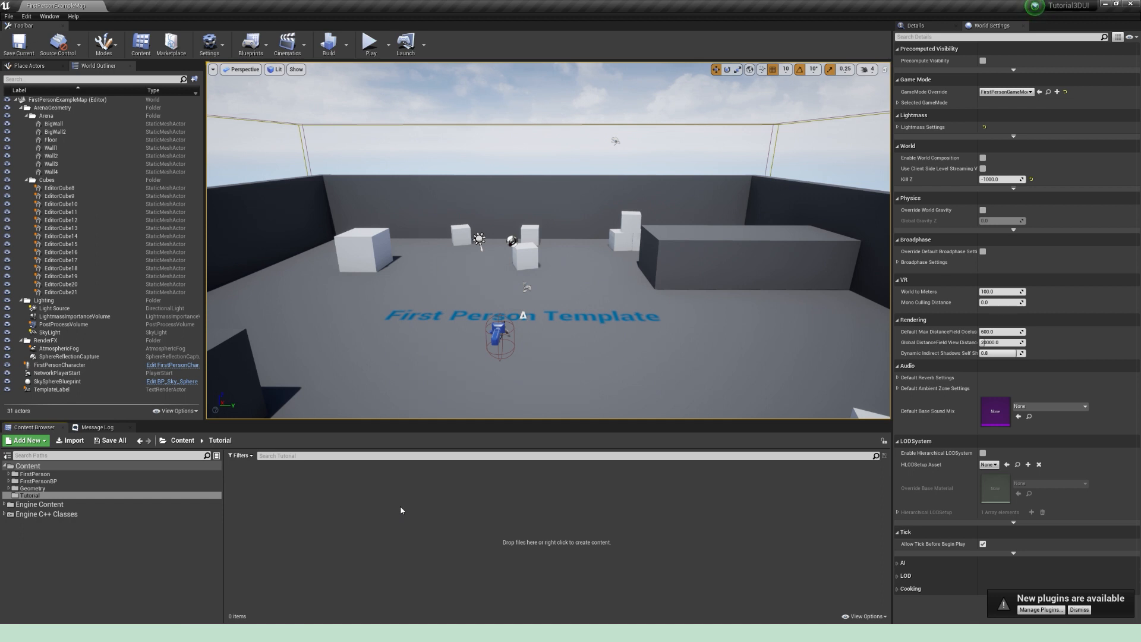
pyautogui.rightClick(289, 512)
pyautogui.click(324, 208)
pyautogui.write('Animations')
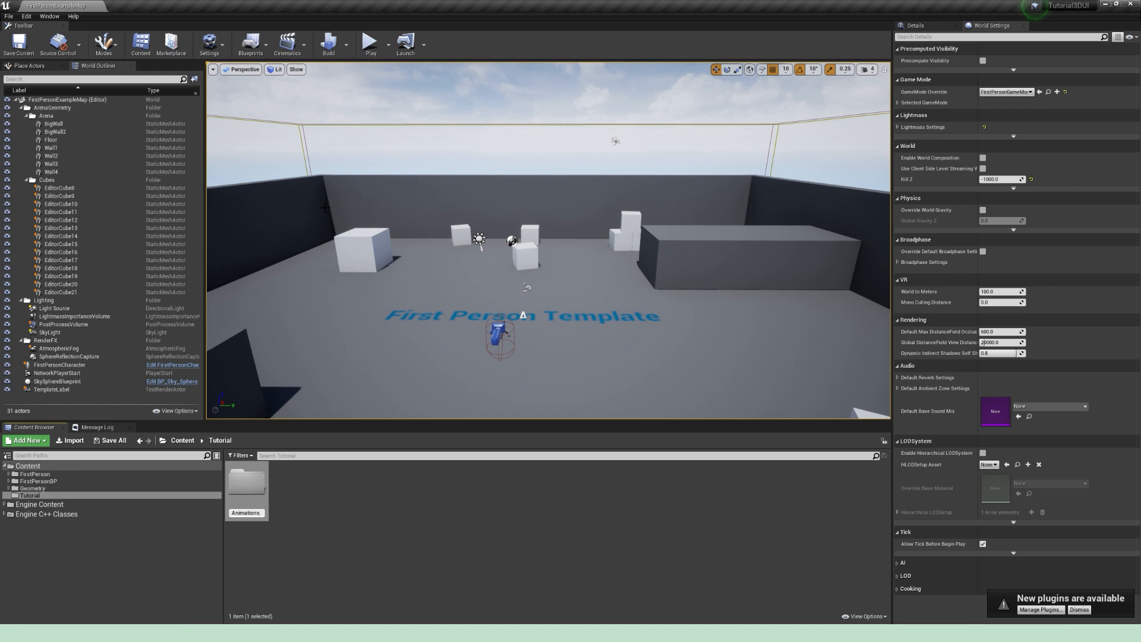
pyautogui.press('Return')
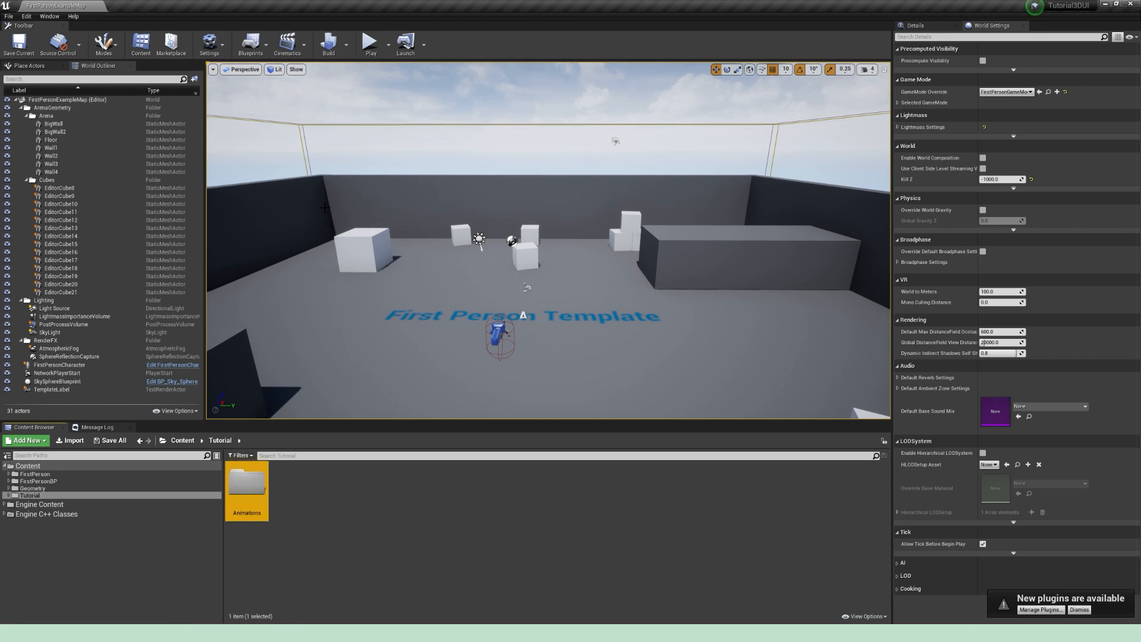
pyautogui.rightClick(311, 497)
pyautogui.click(375, 236)
pyautogui.write('Materials')
pyautogui.press('Return')
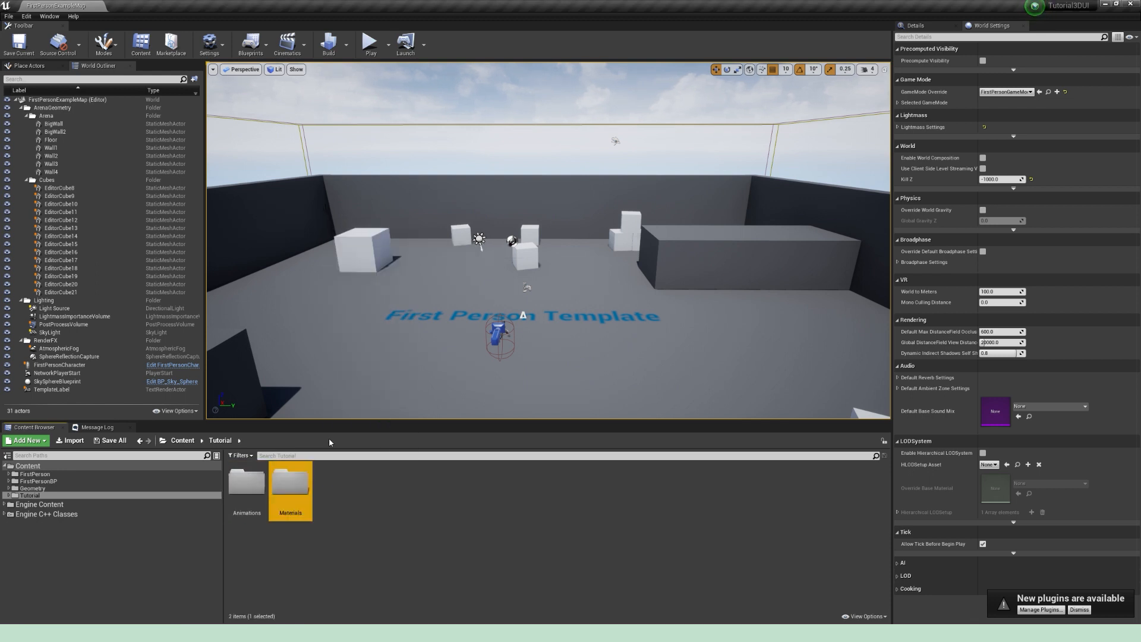
# Step: Add two more subfolders named Meshes and UI to the Tutorial folder
pyautogui.rightClick(360, 494)
pyautogui.click(390, 191)
pyautogui.write('Meshes')
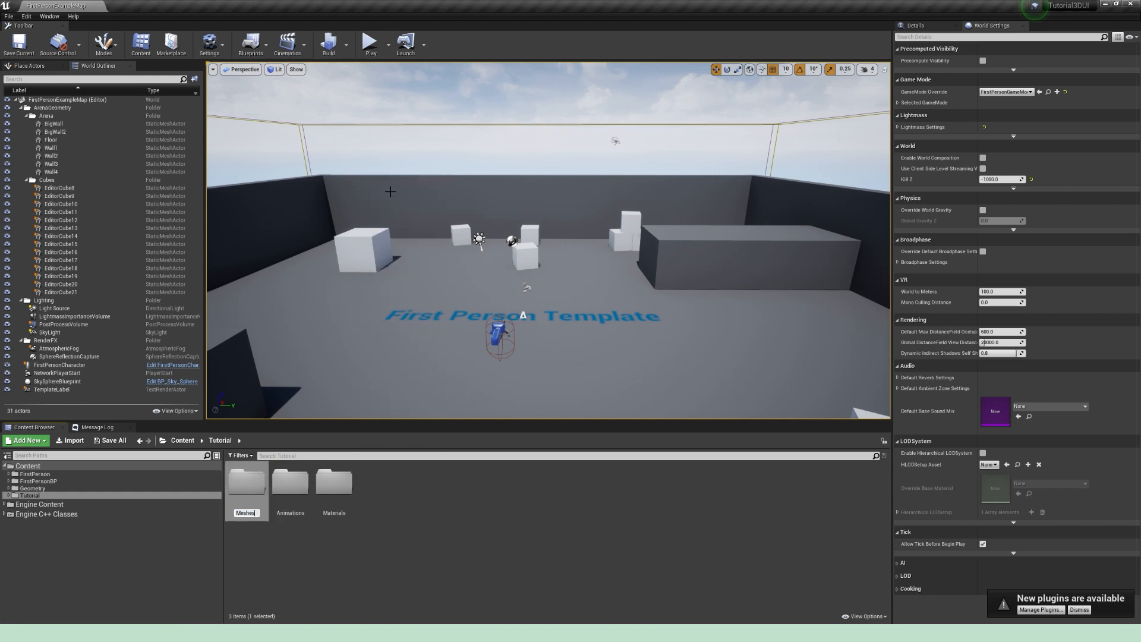
pyautogui.press('Return')
pyautogui.rightClick(428, 474)
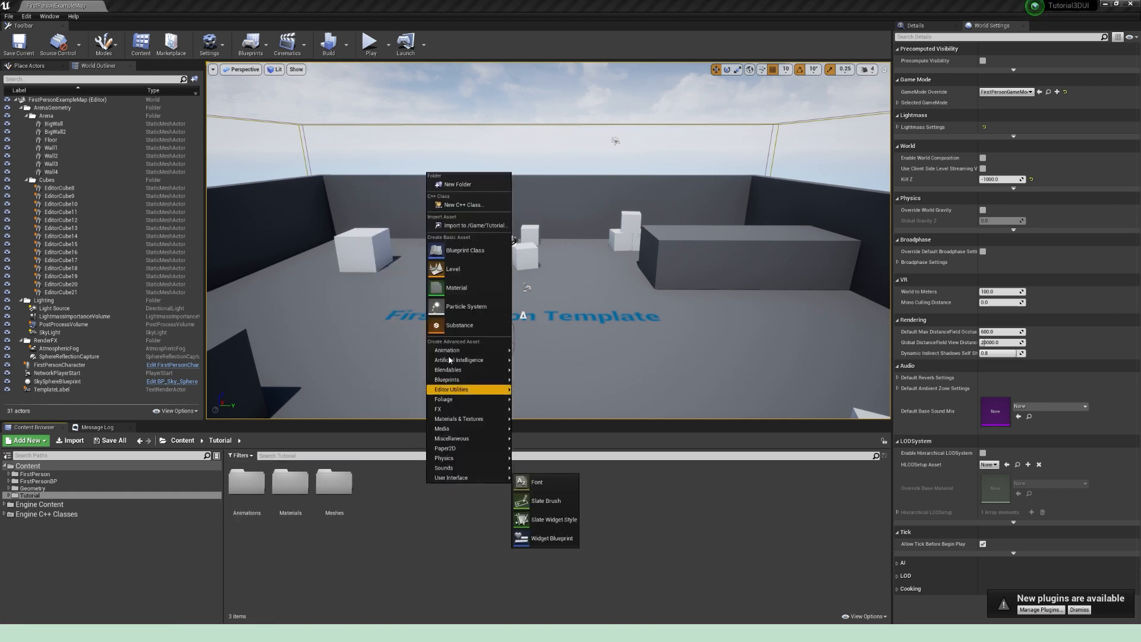
pyautogui.click(450, 185)
pyautogui.write('UI')
pyautogui.press('Return')
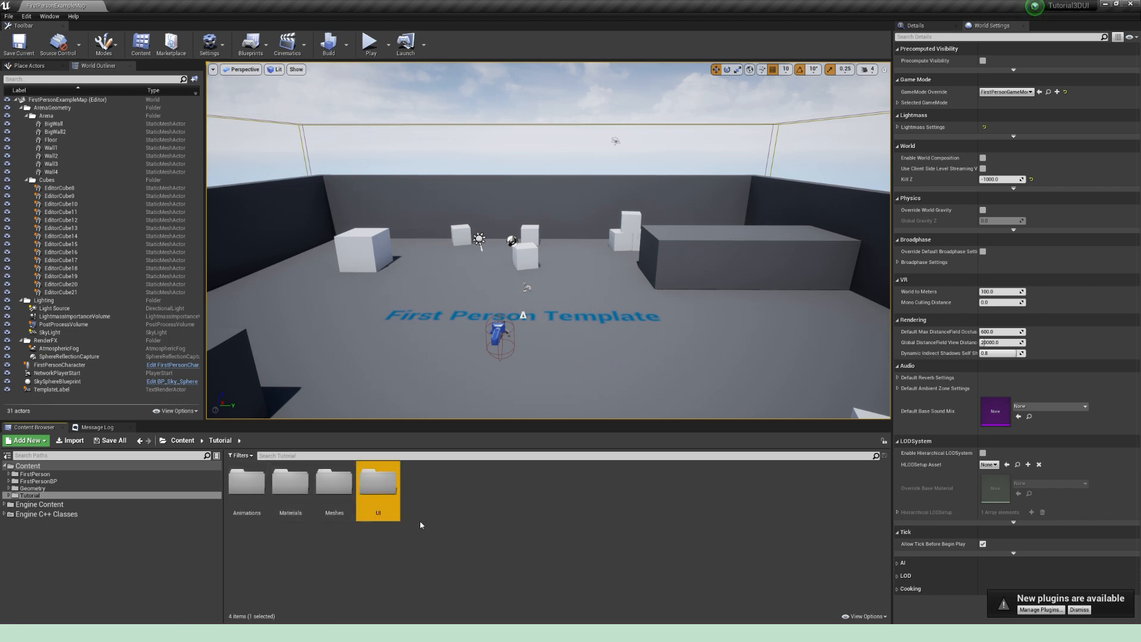
# Step: Create an Actor Blueprint class named BP_Clipboard in the Tutorial folder
pyautogui.rightClick(462, 501)
pyautogui.click(496, 265)
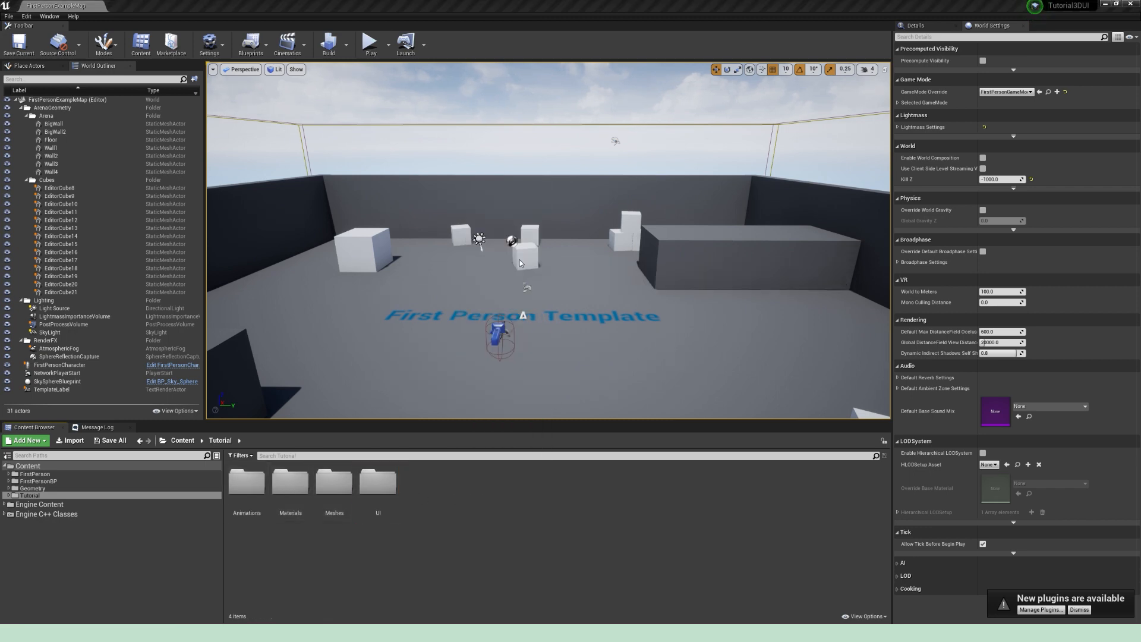
pyautogui.click(497, 242)
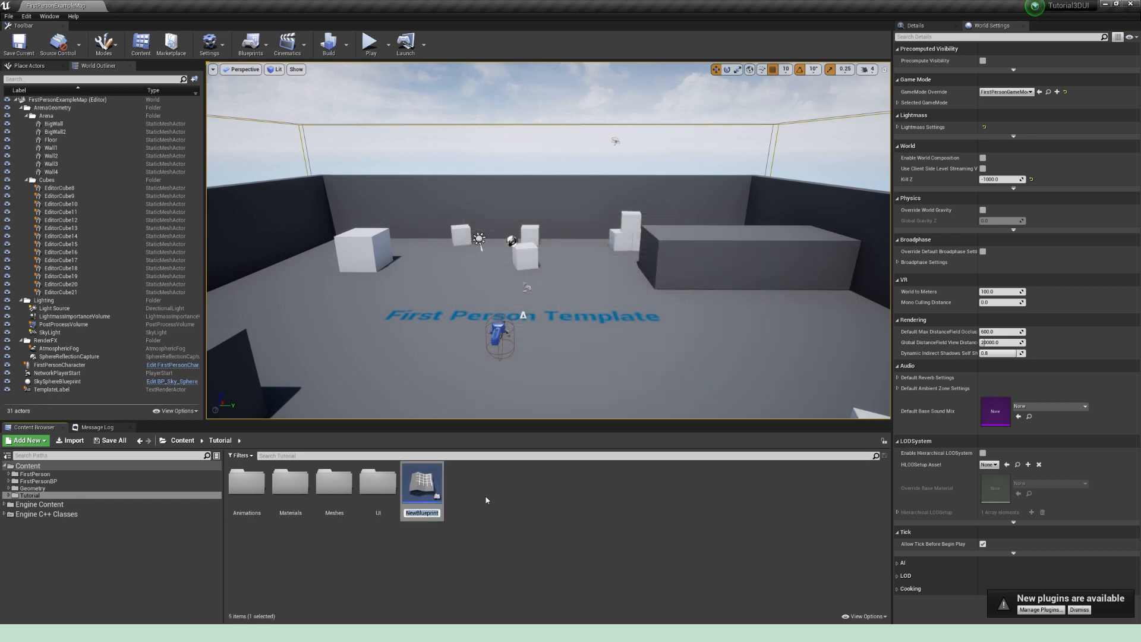
pyautogui.write('BP_Clipboard')
pyautogui.press('Return')
# Step: Create a Player Controller Blueprint class named PC_ClipboardGame in the Tutorial folder
pyautogui.rightClick(486, 500)
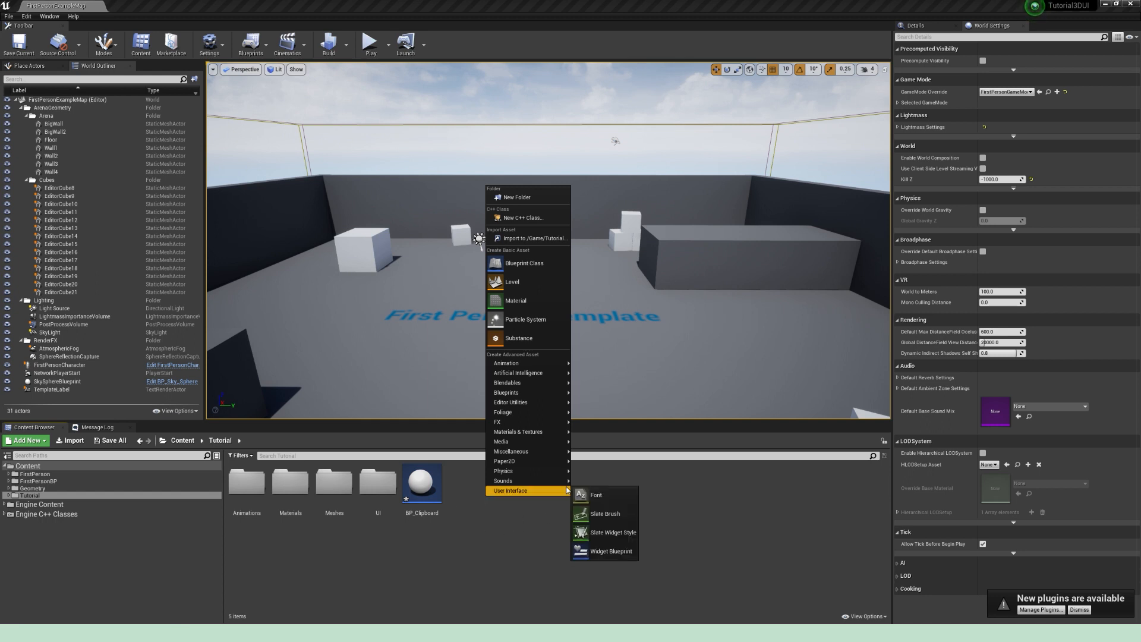
pyautogui.click(532, 265)
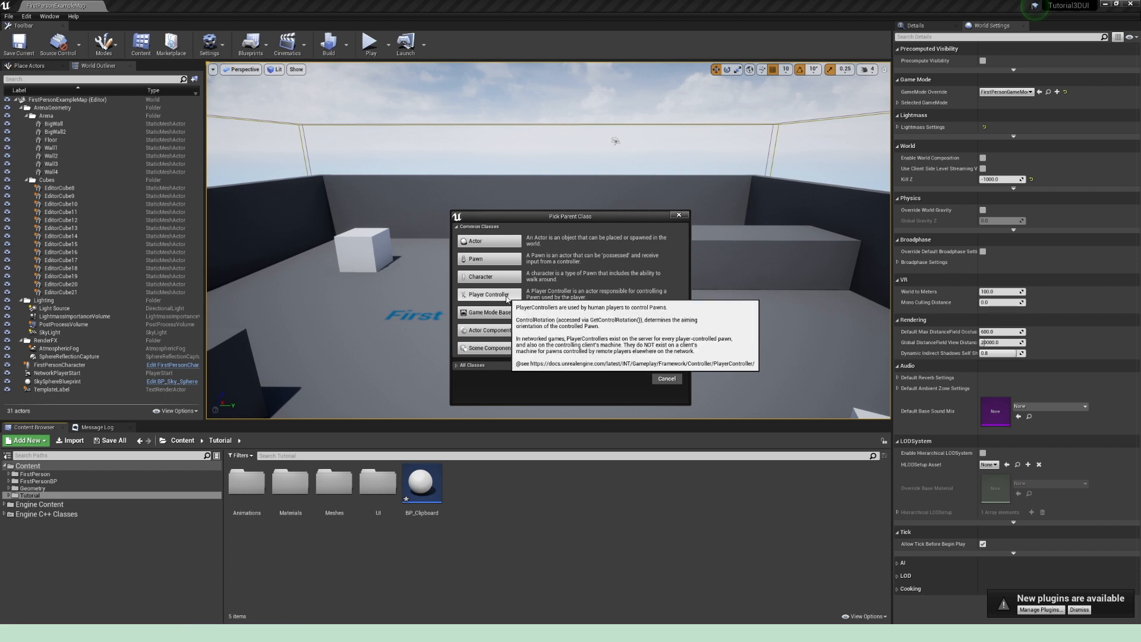
pyautogui.click(489, 294)
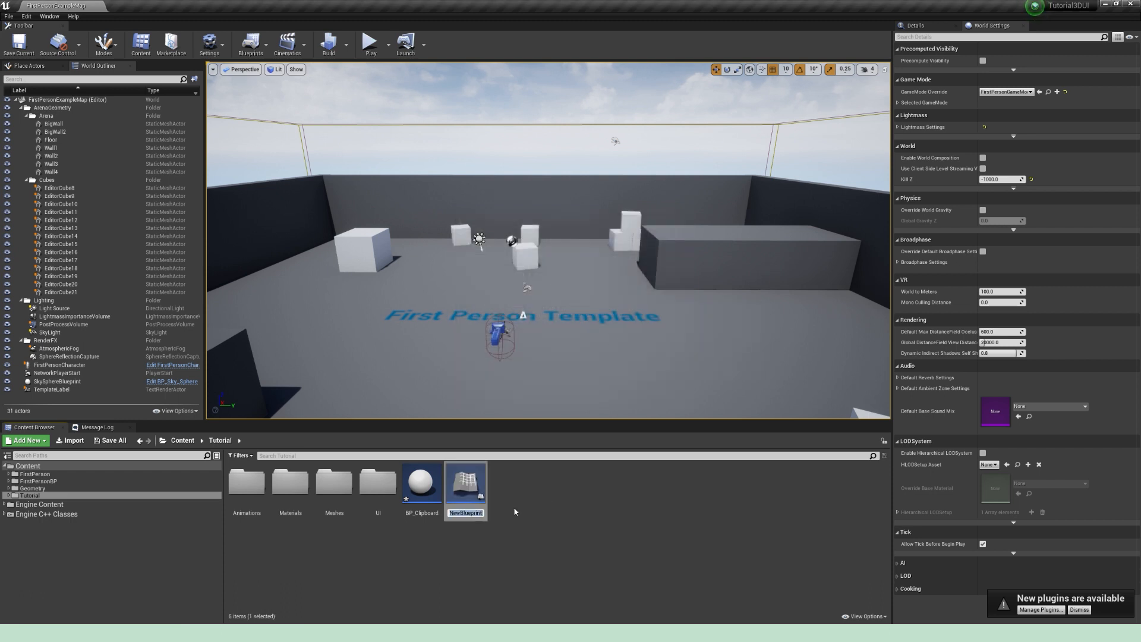
pyautogui.write('PC_')
pyautogui.write('ClipboardGame')
pyautogui.press('Return')
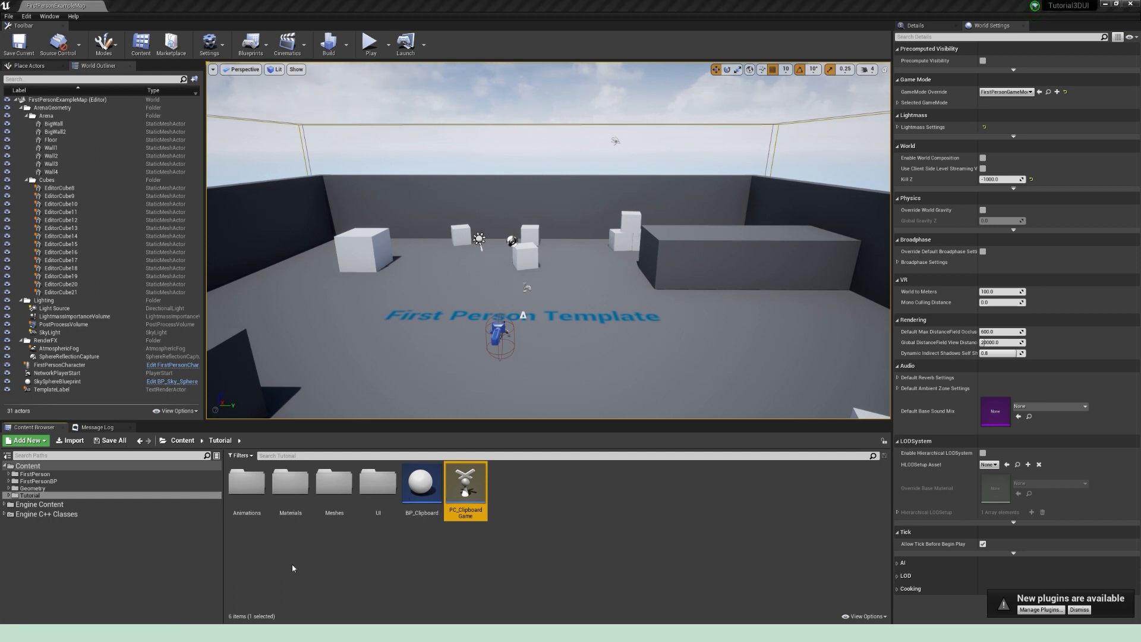
# Step: Open the SK_Mannequin_Arms_Skeleton asset from FirstPerson/Character/Mesh and dock its editor in the main window
pyautogui.click(34, 473)
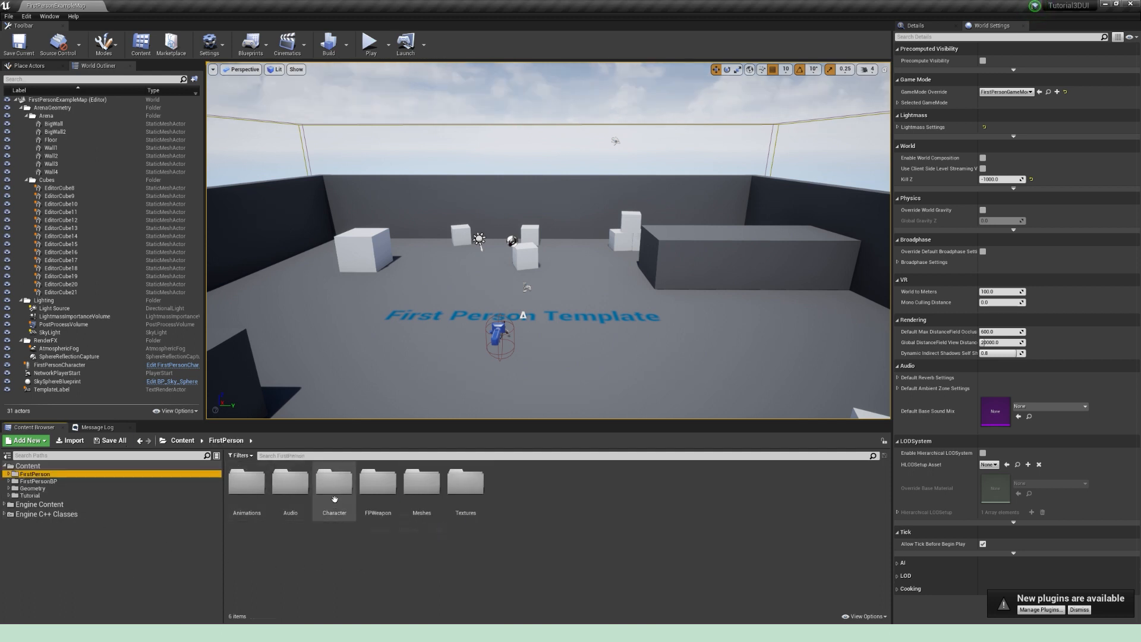
pyautogui.doubleClick(336, 484)
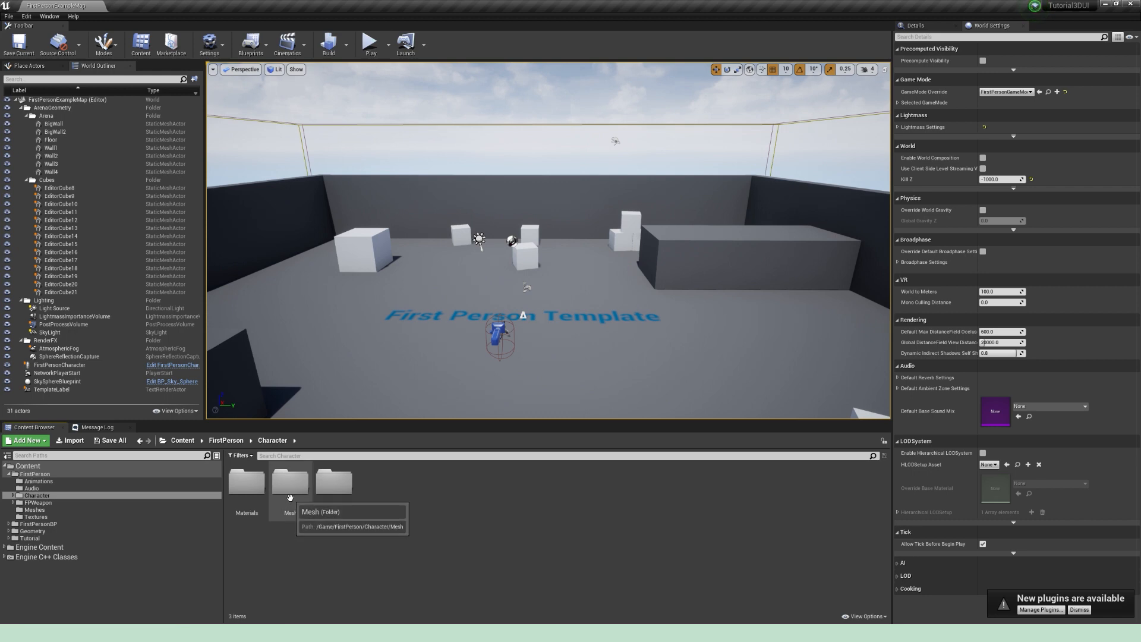
pyautogui.doubleClick(290, 484)
pyautogui.doubleClick(335, 485)
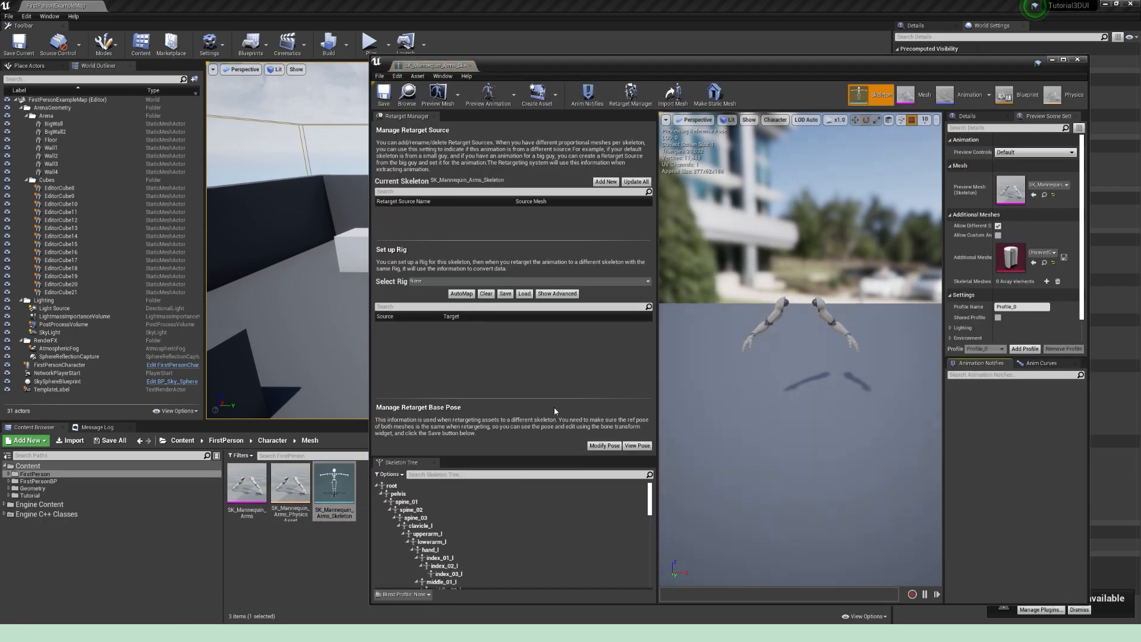
pyautogui.moveTo(421, 66); pyautogui.dragTo(267, 29)
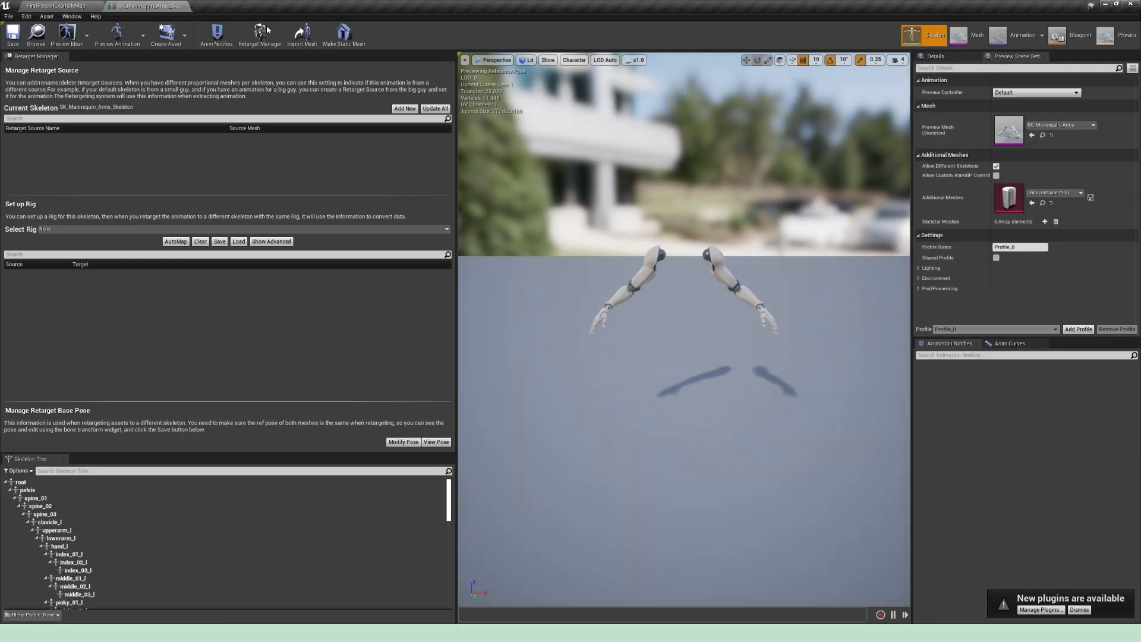
# Step: Add a socket named ClipboardSocket to the hand_r bone, then save and close the skeleton
pyautogui.moveTo(449, 497); pyautogui.dragTo(448, 531)
pyautogui.click(74, 560)
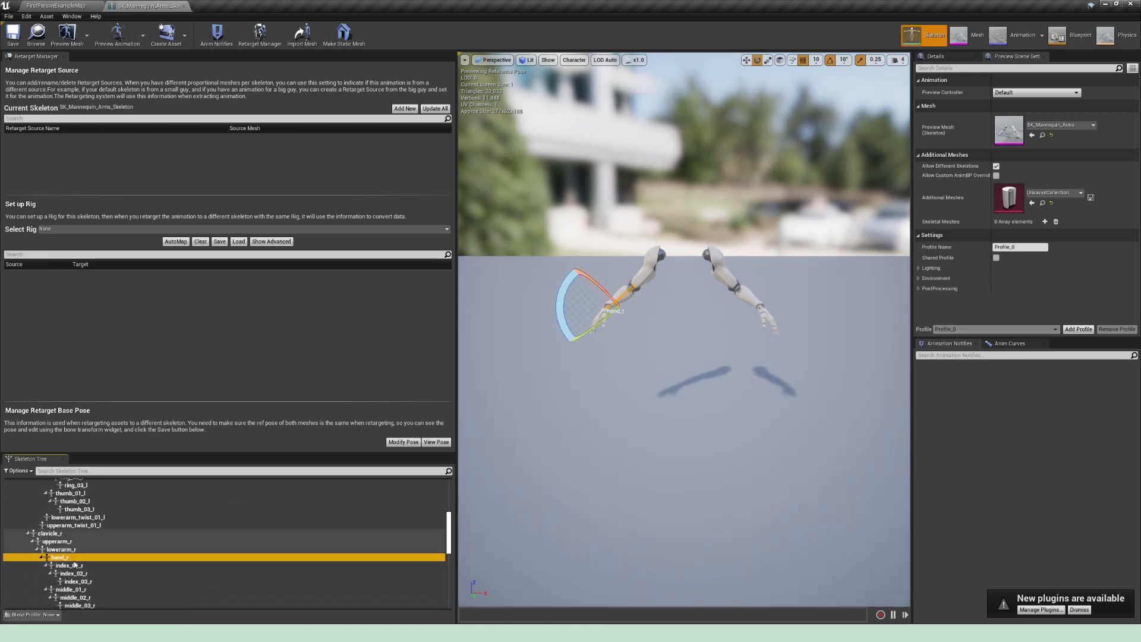
pyautogui.rightClick(74, 559)
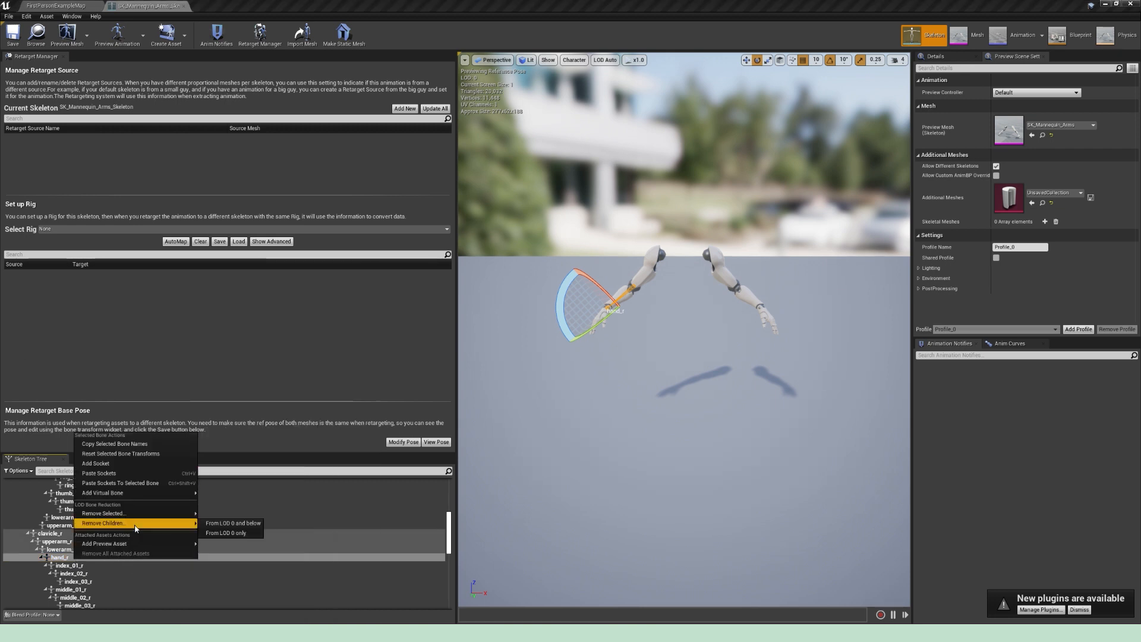
pyautogui.click(117, 467)
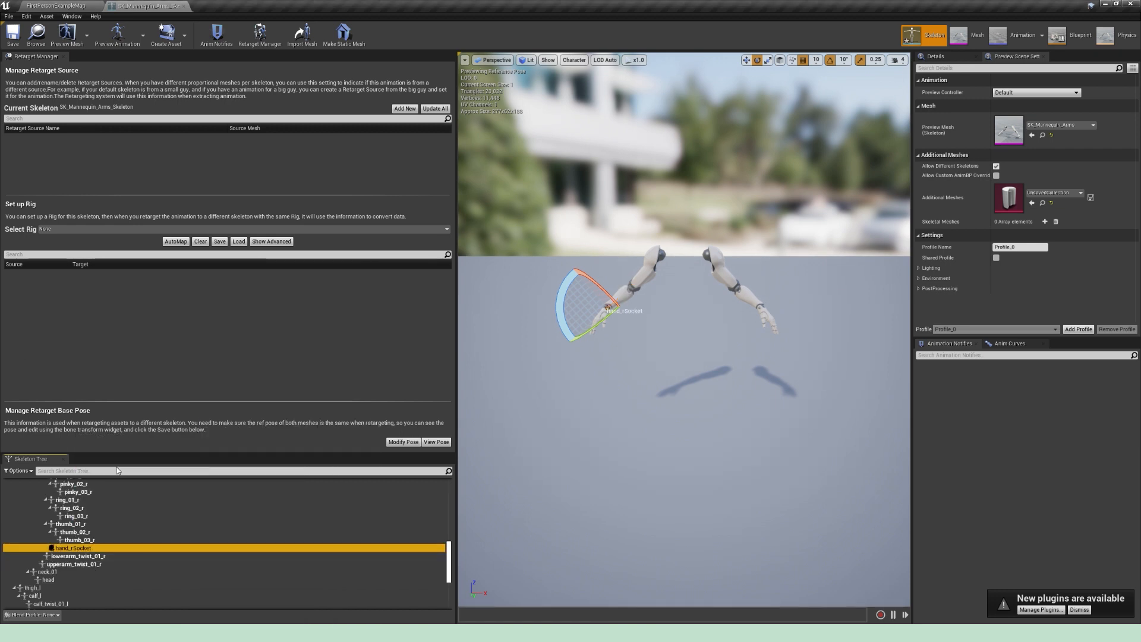
pyautogui.write('Clipb')
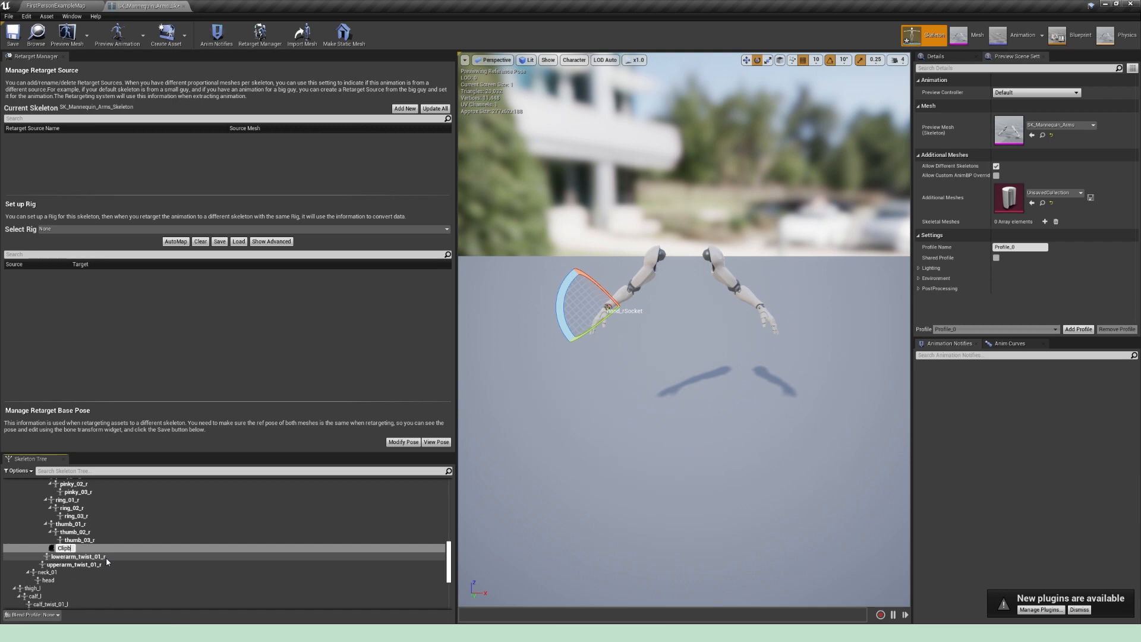
pyautogui.write('oardSocket')
pyautogui.press('Return')
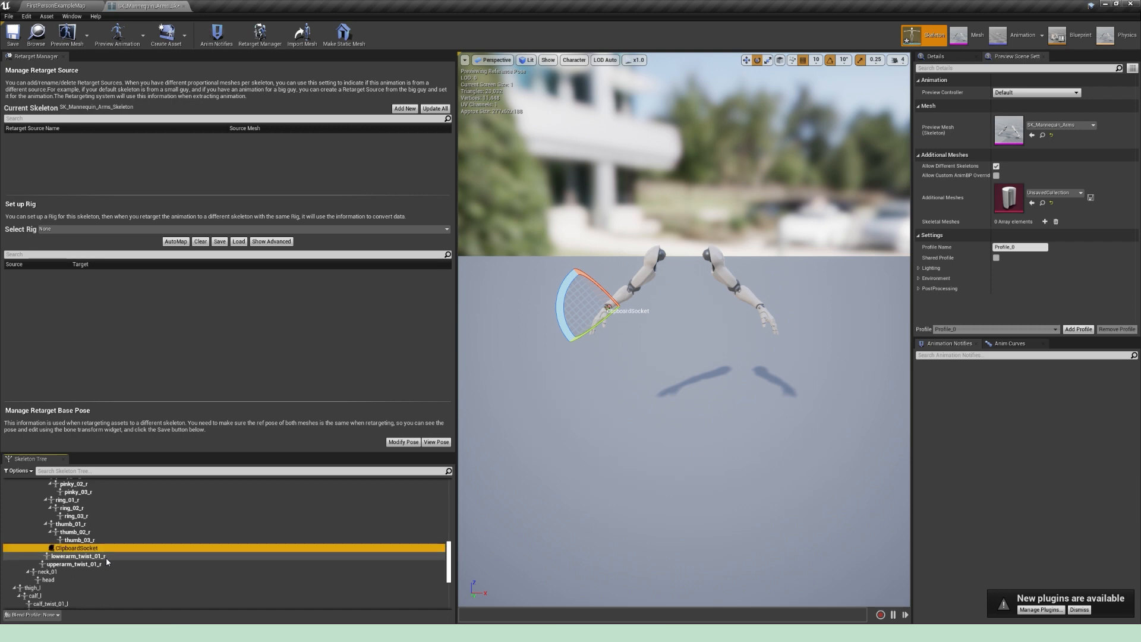
pyautogui.click(12, 35)
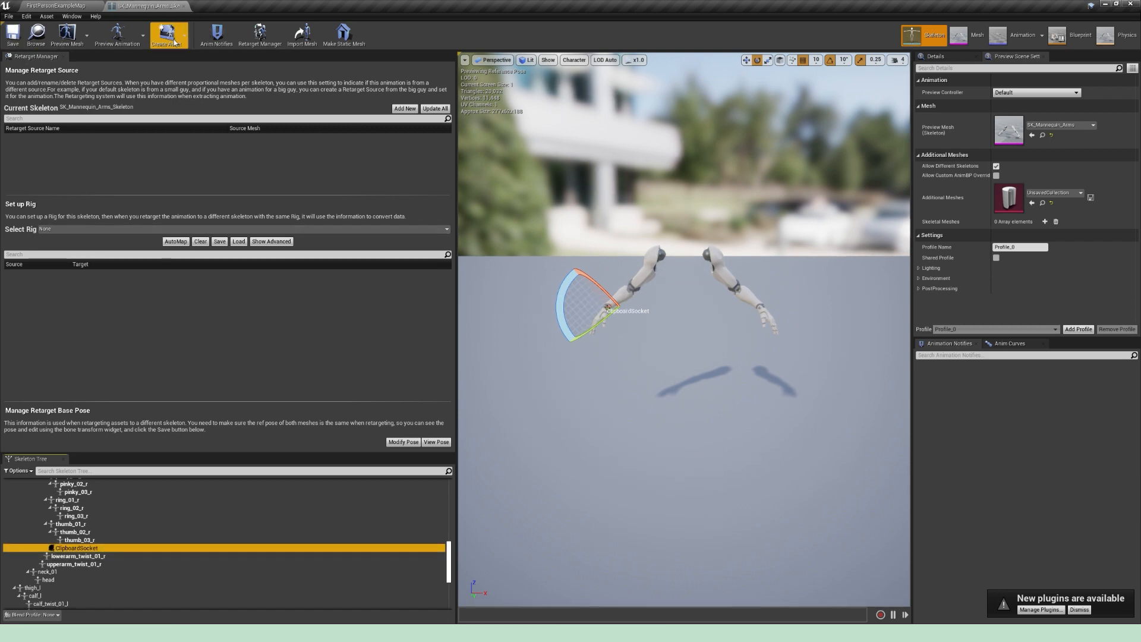
pyautogui.click(184, 6)
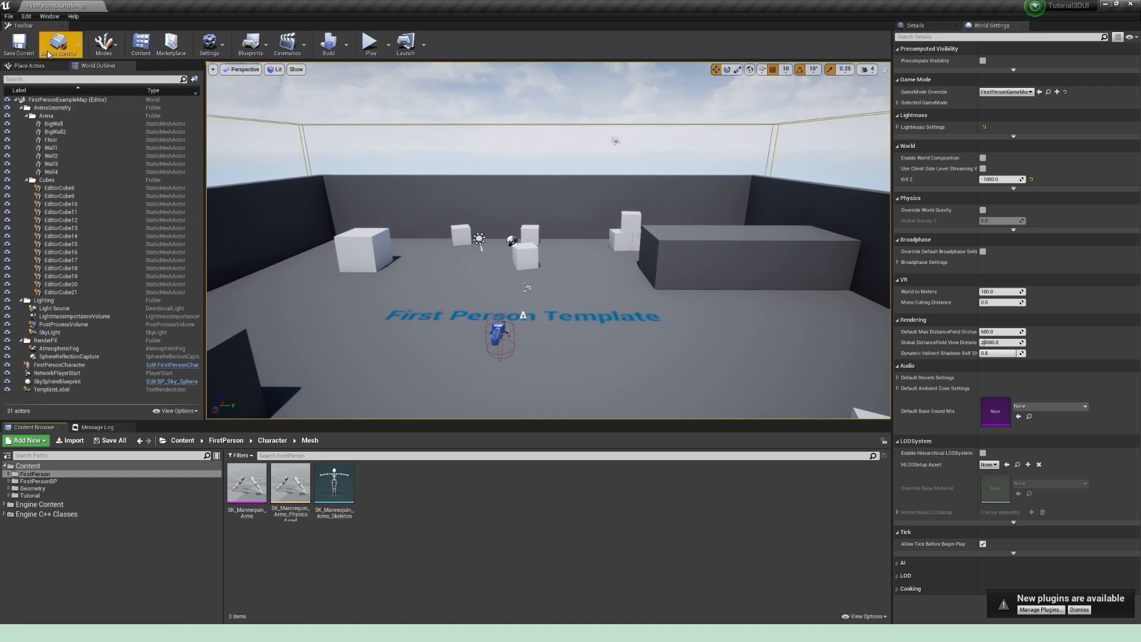
# Step: Add an action mapping named RaiseClipboard in the project's input settings
pyautogui.click(23, 16)
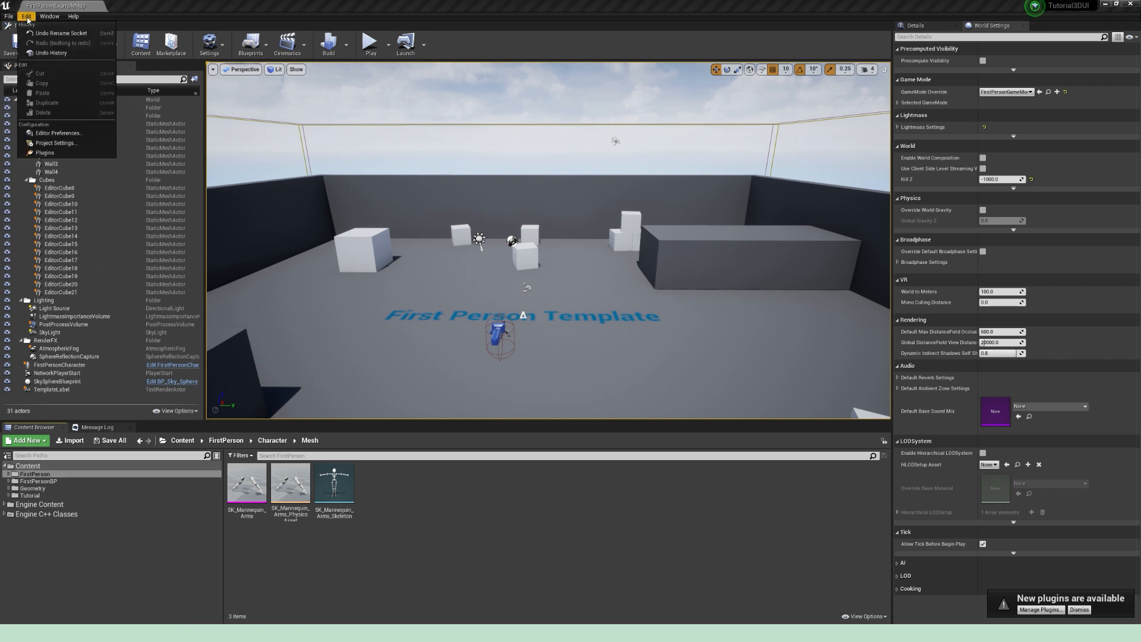
pyautogui.click(65, 143)
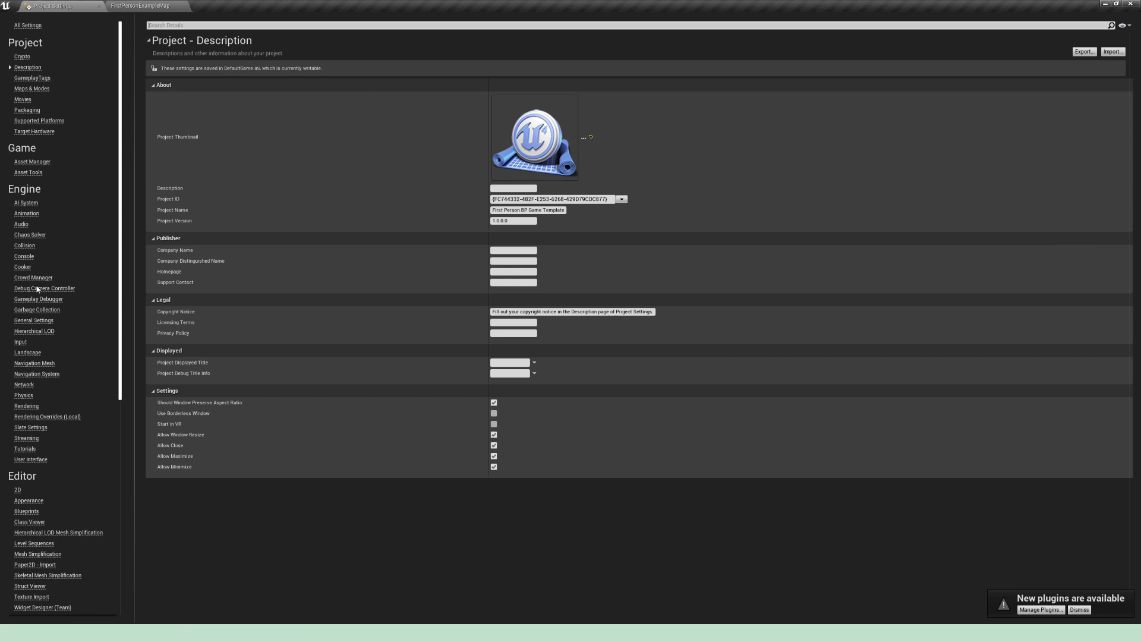
pyautogui.click(20, 342)
pyautogui.click(154, 110)
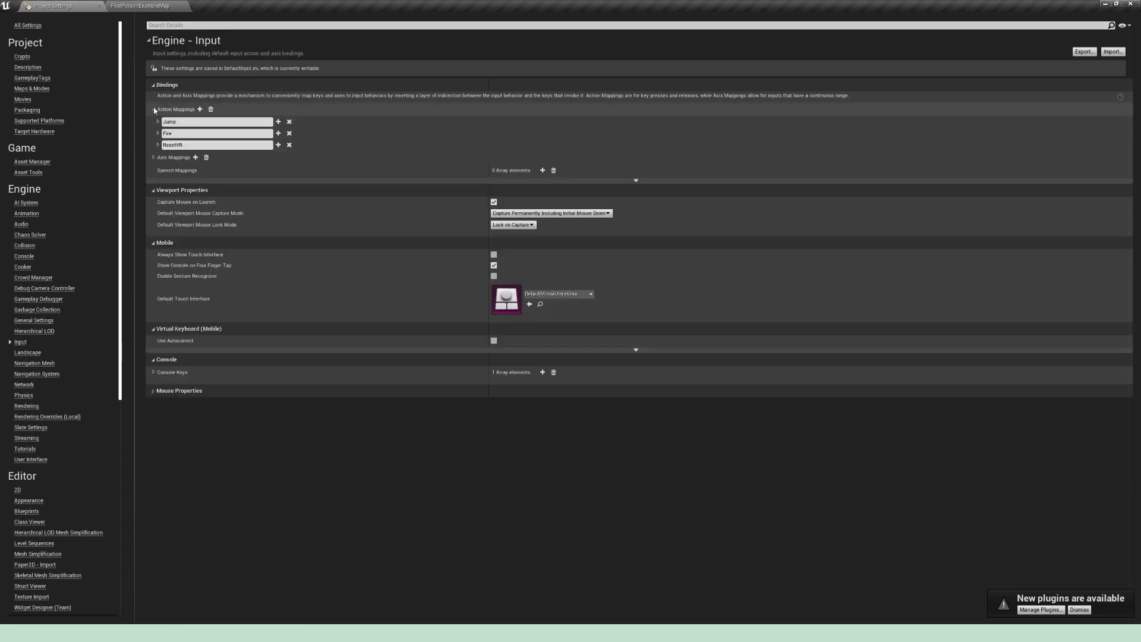
pyautogui.click(199, 108)
pyautogui.write('RaiseClipboard')
pyautogui.press('Return')
# Step: Bind the RaiseClipboard action to the keyboard's P key and close the project settings
pyautogui.click(198, 168)
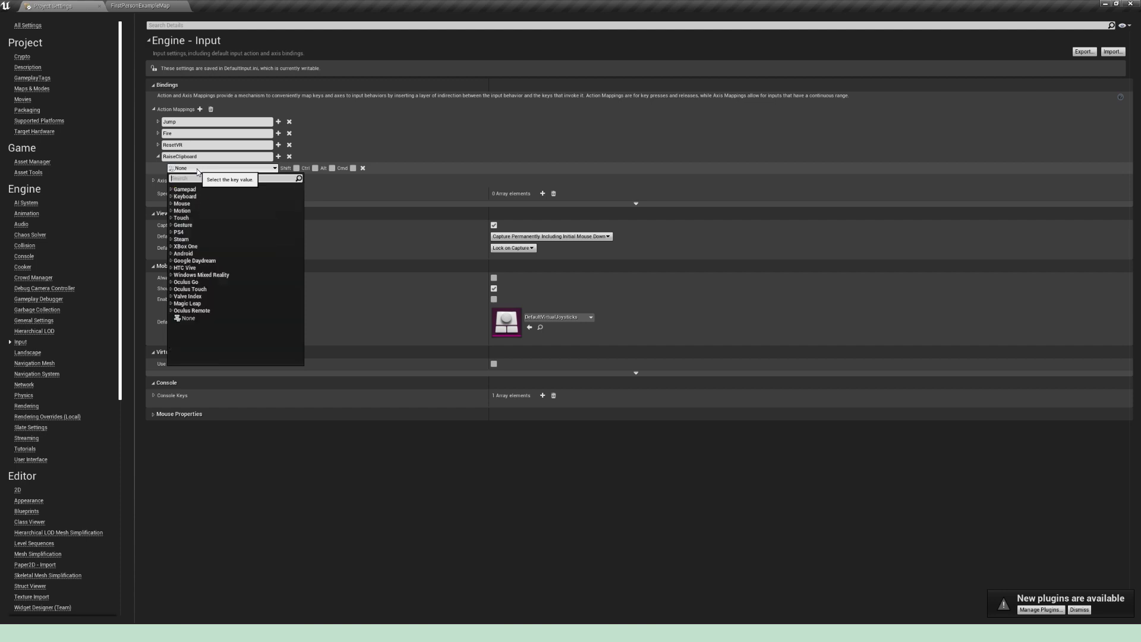
pyautogui.write('P')
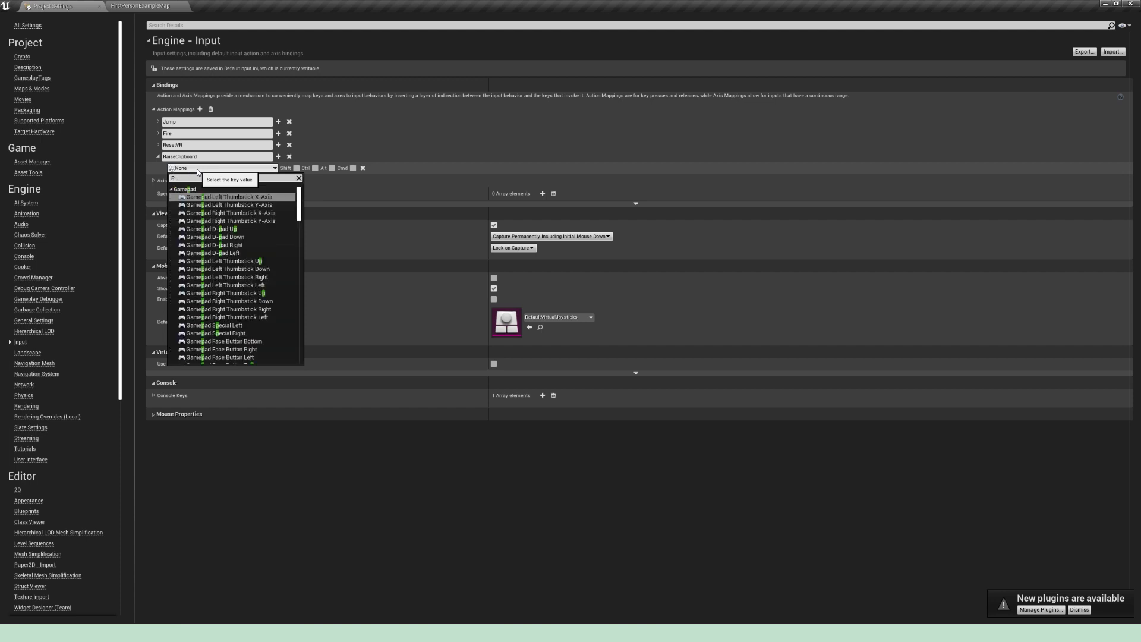
pyautogui.click(172, 189)
pyautogui.click(200, 269)
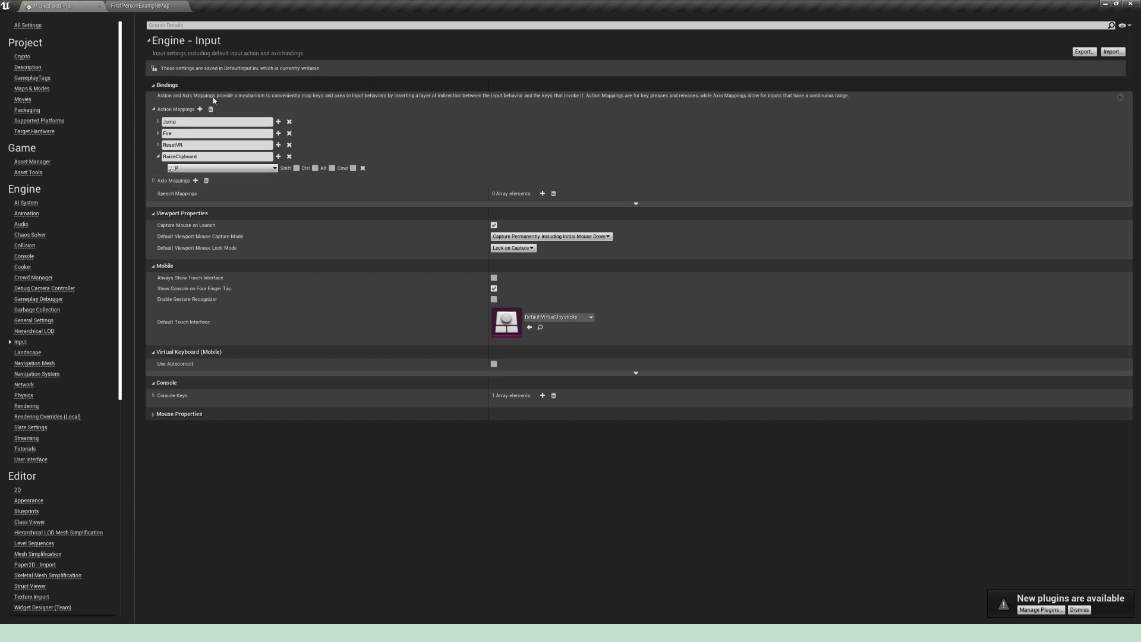
pyautogui.click(99, 7)
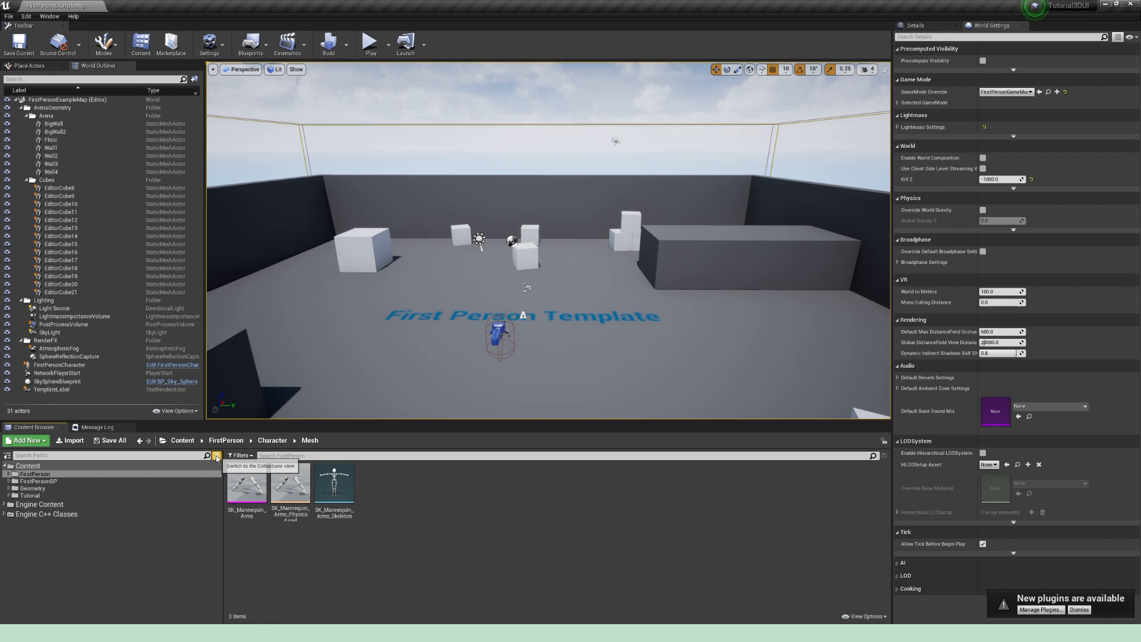
# Step: Disconnect Event Receive Draw HUD in the FirstPersonHUD Blueprint from FirstPersonBP/Blueprints, then compile, save and close it
pyautogui.click(51, 482)
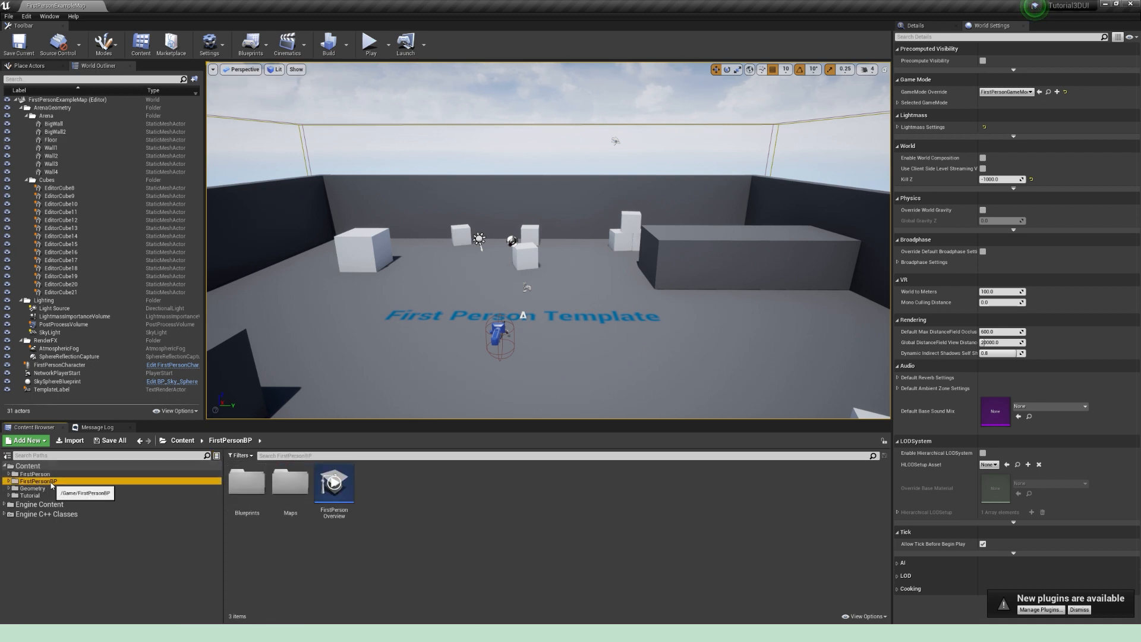
pyautogui.doubleClick(246, 484)
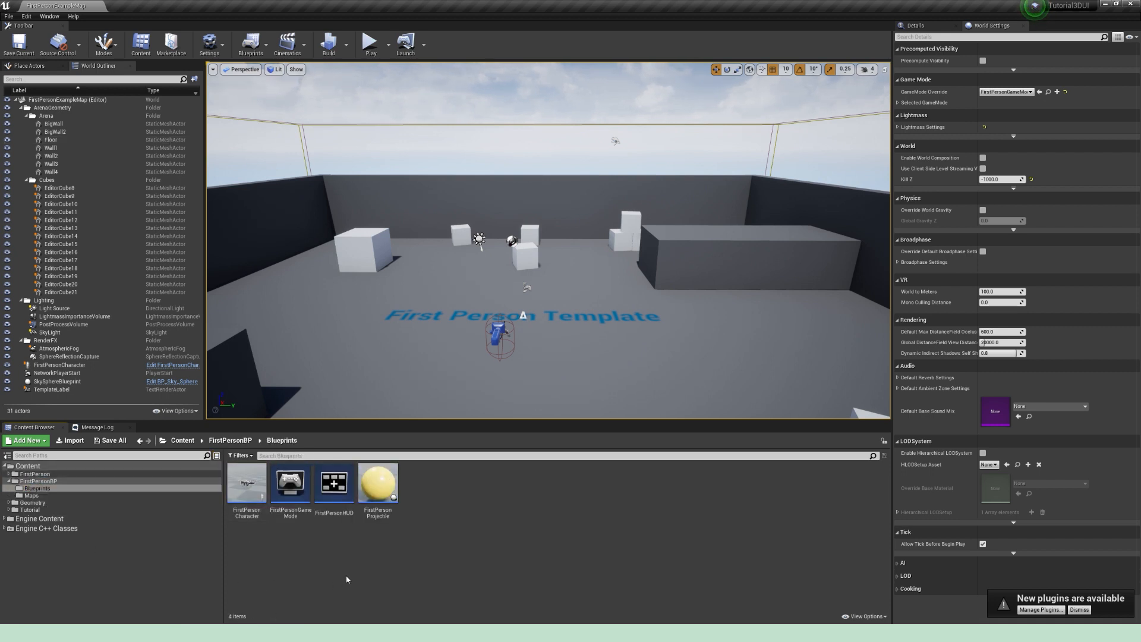
pyautogui.doubleClick(335, 503)
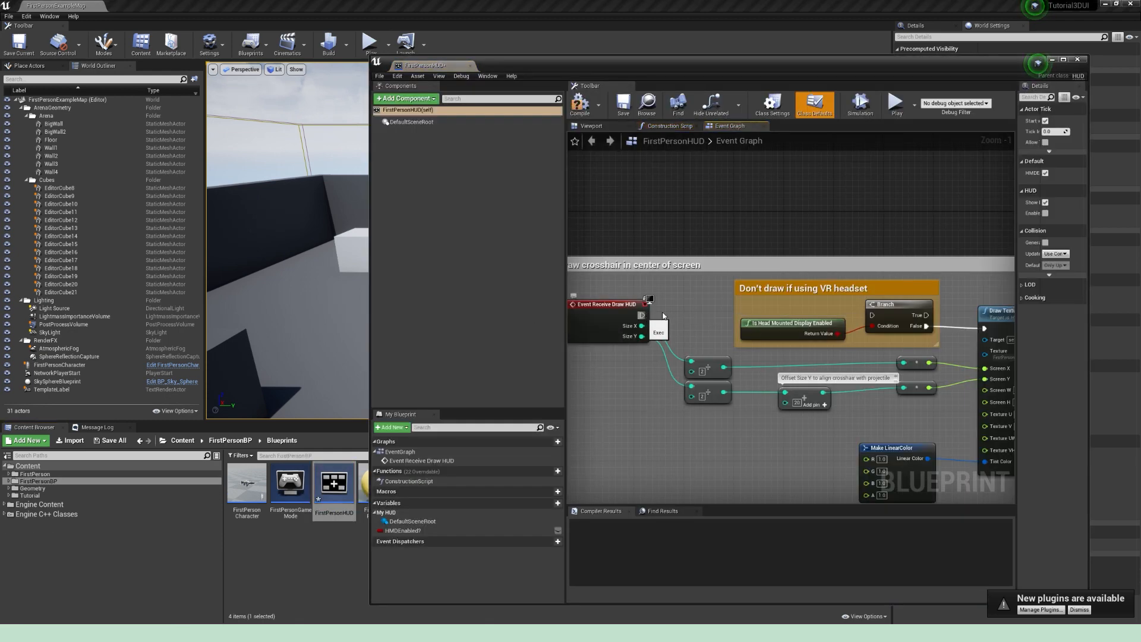
pyautogui.click(579, 105)
pyautogui.click(623, 106)
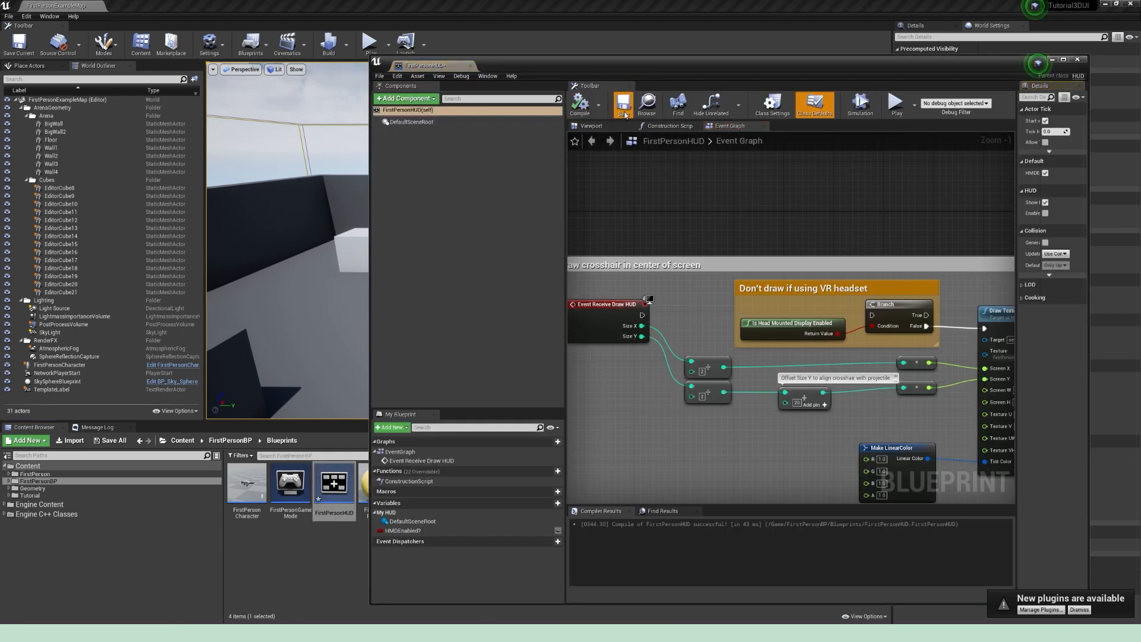
pyautogui.click(1078, 59)
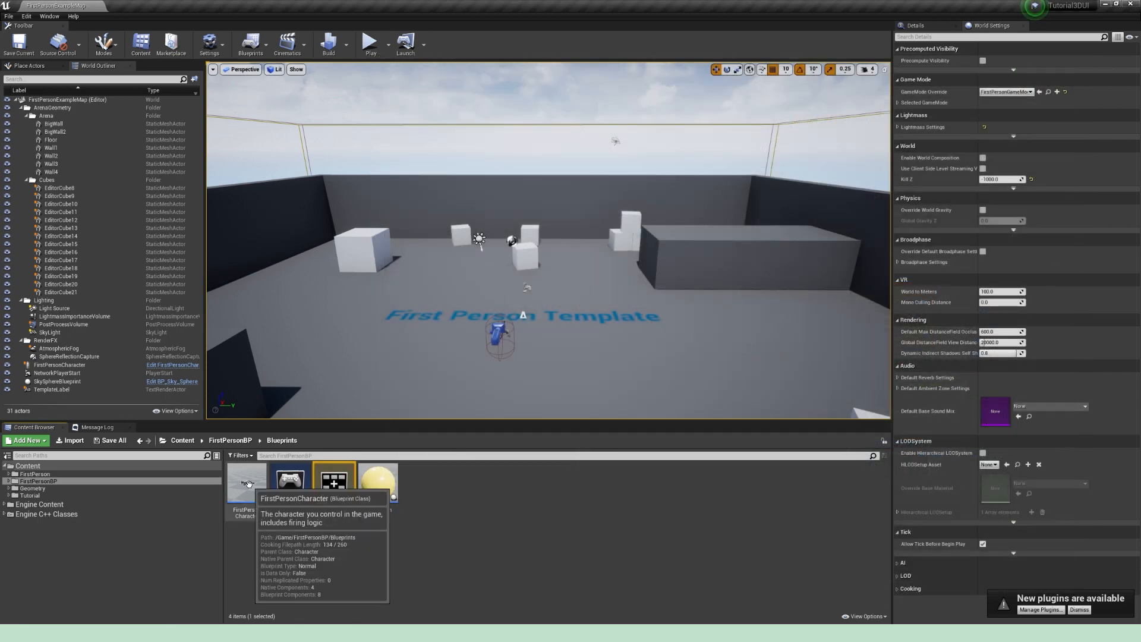
# Step: Open the FirstPersonCharacter Blueprint and disconnect the Pressed outputs of InputTouch and InputAction Fire in the Spawn projectile section
pyautogui.doubleClick(247, 482)
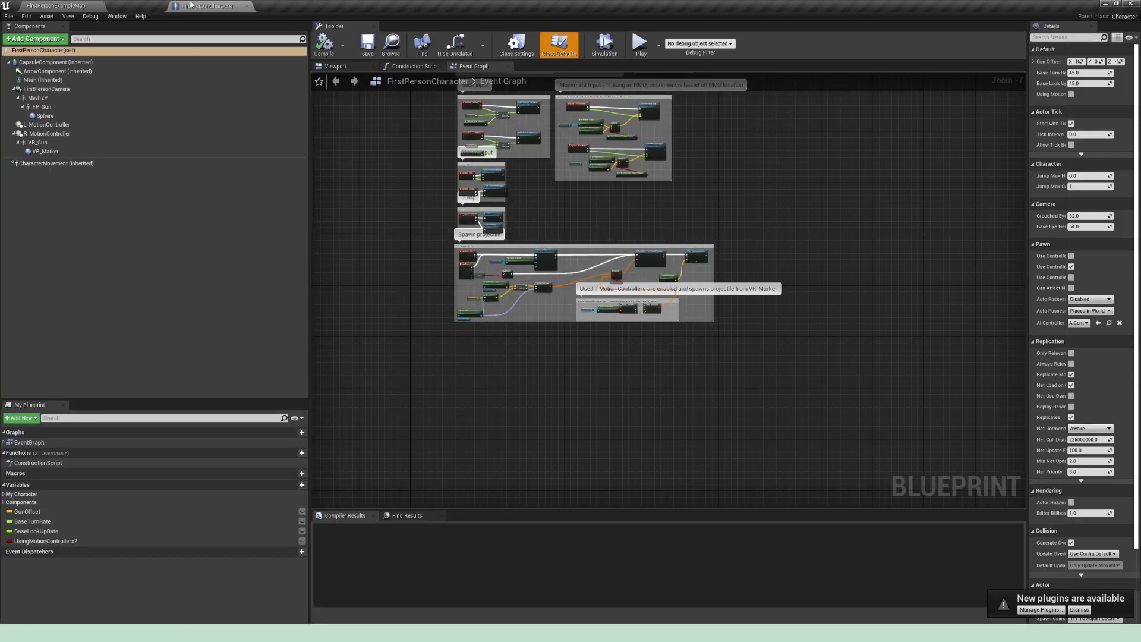
pyautogui.scroll(5, 447, 211)
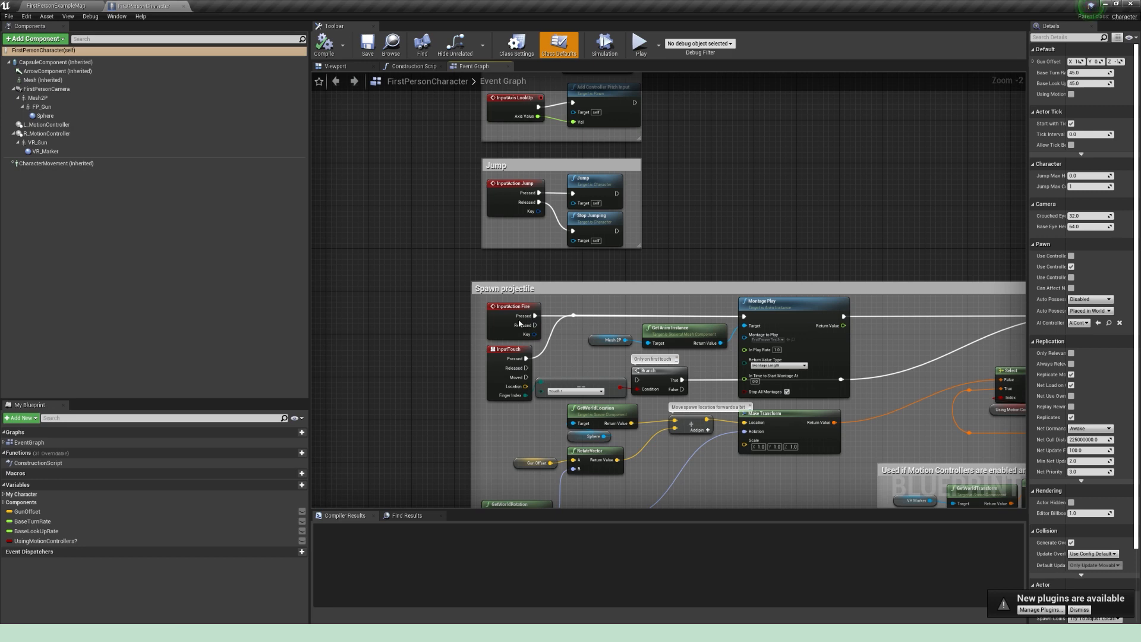
pyautogui.keyDown('alt'); pyautogui.click(527, 359); pyautogui.keyUp('alt')
pyautogui.keyDown('alt'); pyautogui.click(535, 316); pyautogui.keyUp('alt')
# Step: Detach Event BeginPlay from the HMD and Motion Controllers logic and place it in the empty space above that comment
pyautogui.moveTo(426, 198)
pyautogui.mouseDown(button='right')
pyautogui.moveTo(433, 278)
pyautogui.moveTo(419, 352)
pyautogui.mouseUp(button='right')
pyautogui.moveTo(416, 217); pyautogui.dragTo(410, 364, button='right')
pyautogui.scroll(-2, 443, 230)
pyautogui.moveTo(462, 119)
pyautogui.mouseDown(button='right')
pyautogui.moveTo(438, 206)
pyautogui.moveTo(439, 290)
pyautogui.moveTo(518, 304)
pyautogui.mouseUp(button='right')
pyautogui.scroll(3, 504, 254)
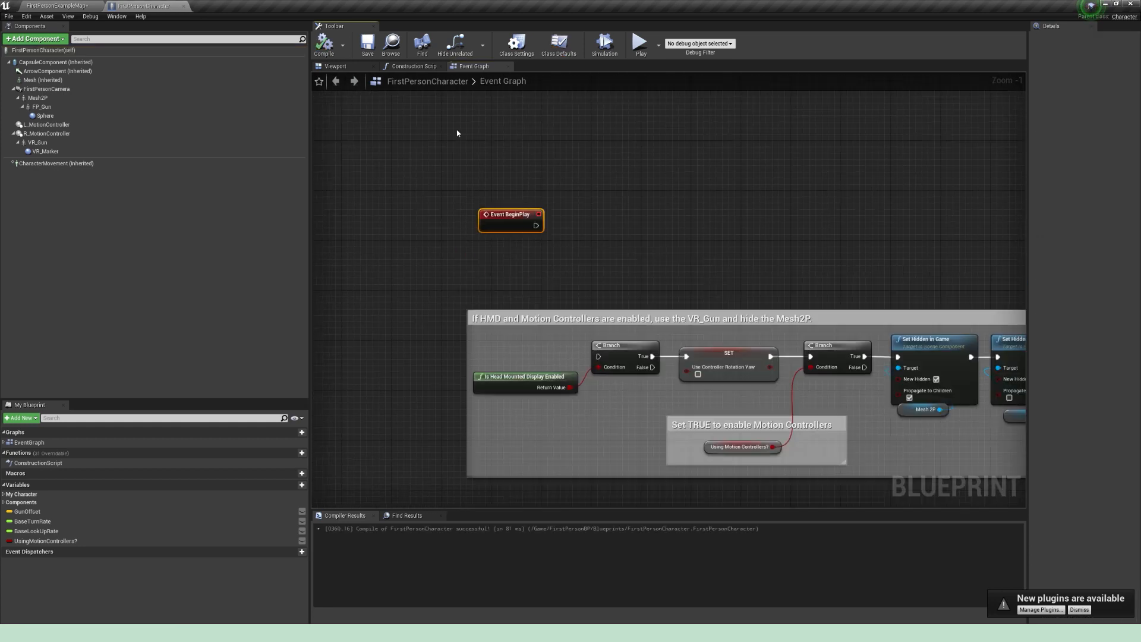
# Step: Disconnect AttachComponentToComponent from the Construction Script's execution output and compile the Blueprint
pyautogui.click(413, 67)
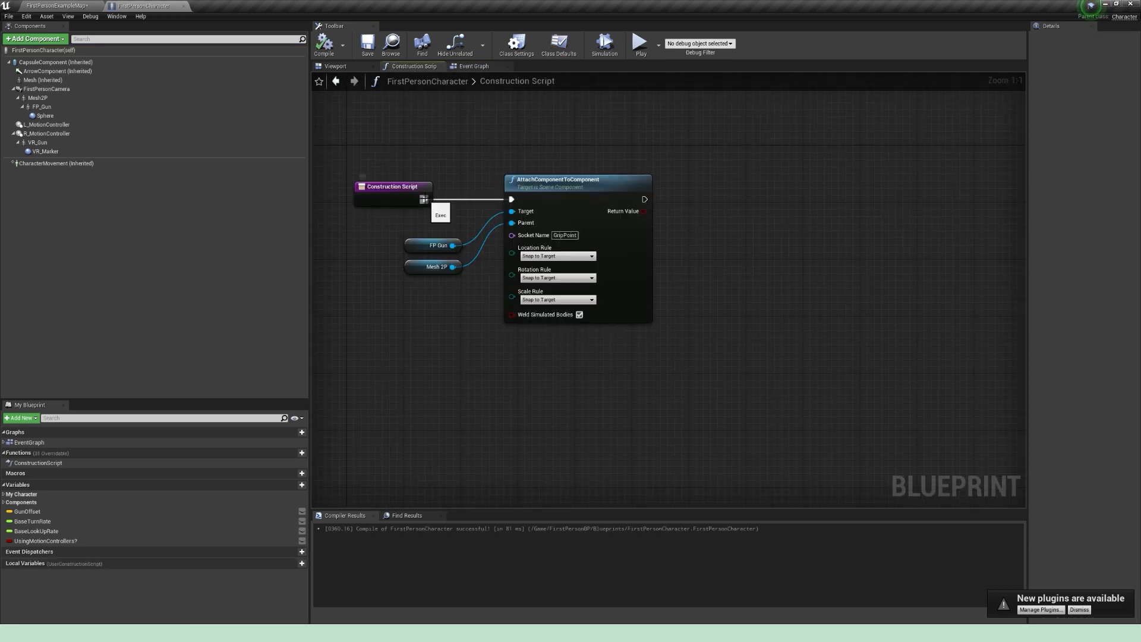
pyautogui.keyDown('alt'); pyautogui.click(423, 199); pyautogui.keyUp('alt')
pyautogui.click(324, 43)
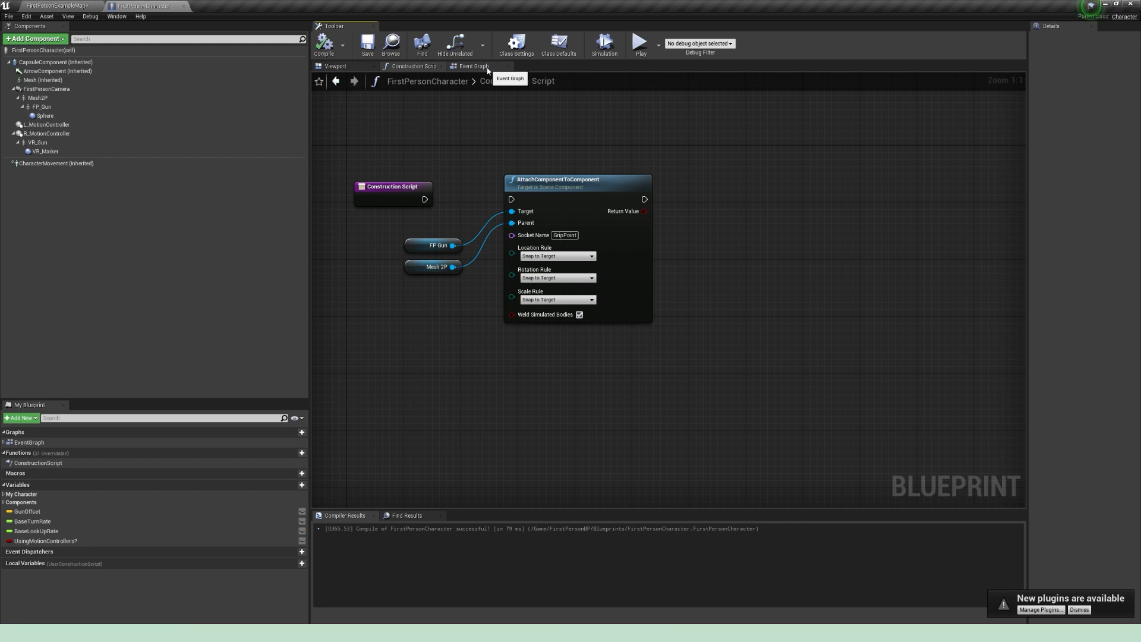
# Step: Add a SpawnActor node in the Event Graph, executed from Event BeginPlay
pyautogui.click(474, 66)
pyautogui.click(497, 257)
pyautogui.moveTo(496, 257); pyautogui.dragTo(505, 221)
pyautogui.click(588, 170)
pyautogui.moveTo(590, 170); pyautogui.dragTo(492, 200, button='right')
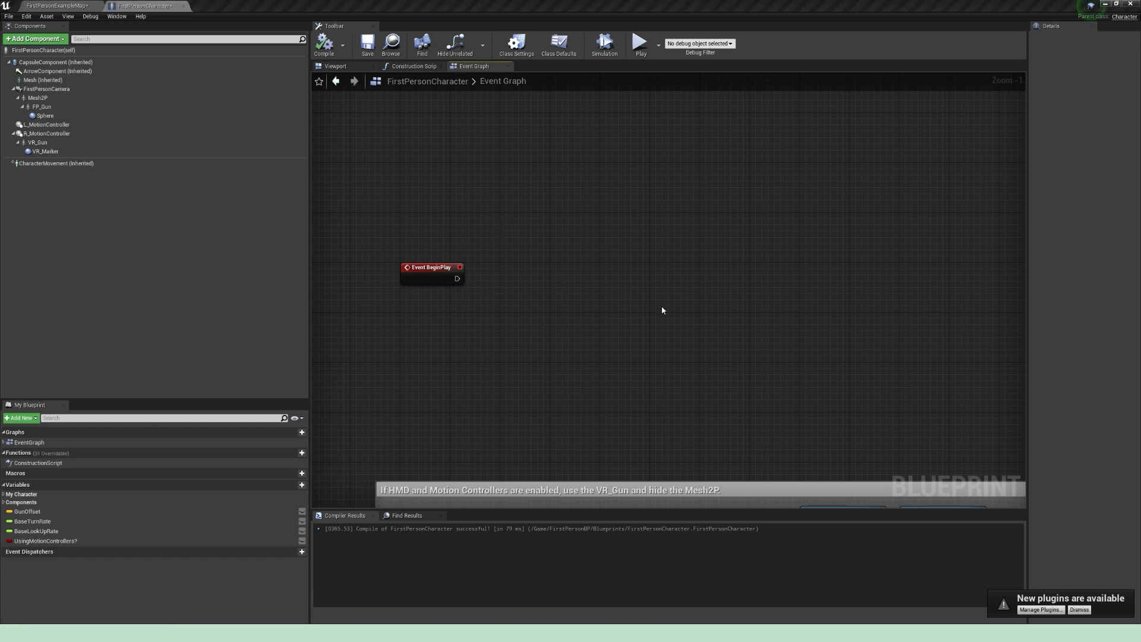
pyautogui.moveTo(455, 278); pyautogui.dragTo(615, 274)
pyautogui.write('Spawn actor')
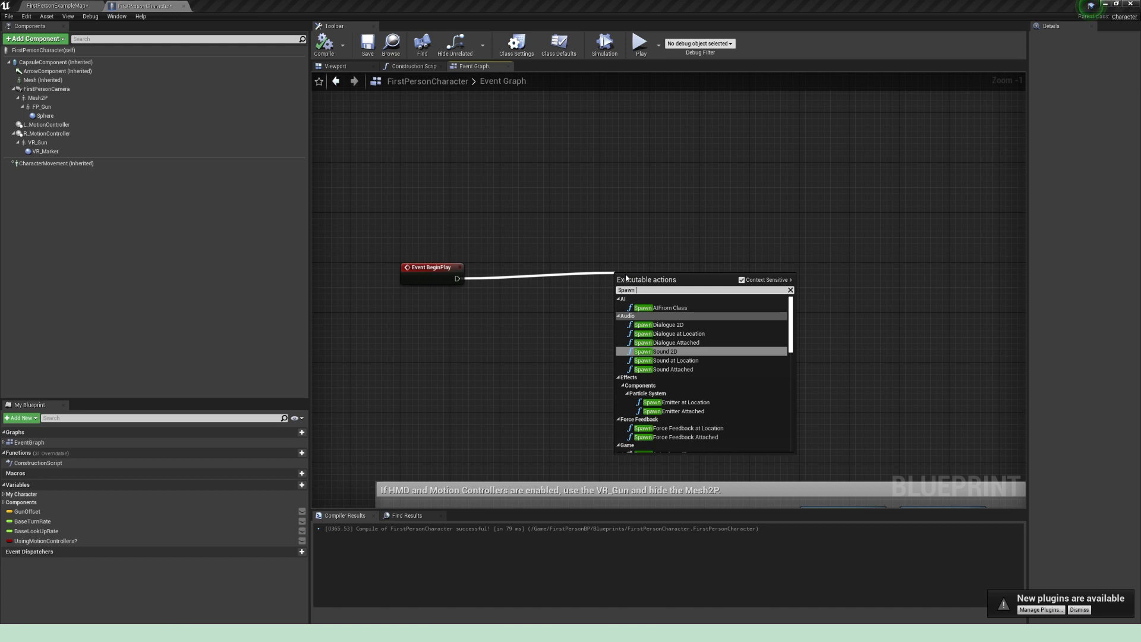
pyautogui.press('Up')
pyautogui.press('Return')
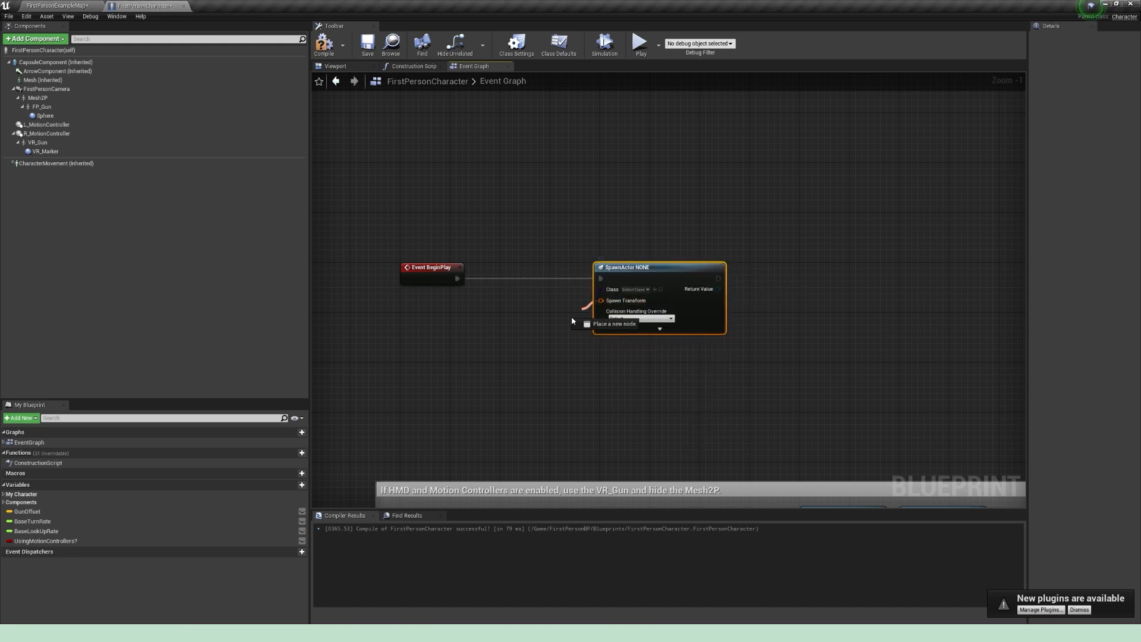
# Step: Feed the SpawnActor node's Spawn Transform with a Make Transform node and place it between BeginPlay and SpawnActor
pyautogui.moveTo(601, 300); pyautogui.dragTo(543, 351)
pyautogui.write('make')
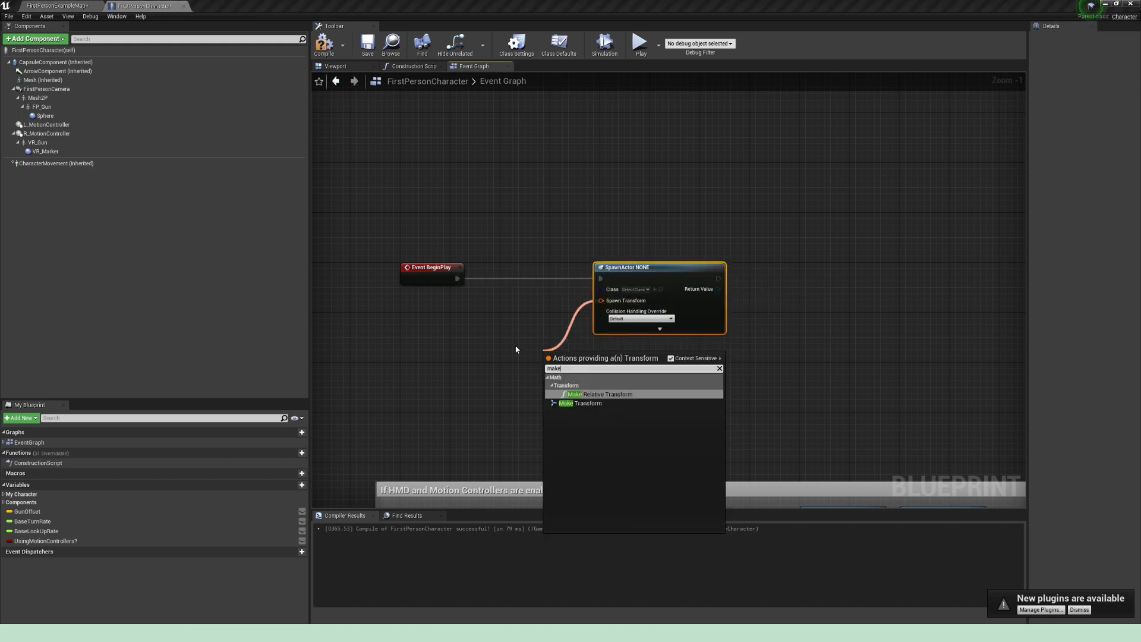
pyautogui.click(594, 403)
pyautogui.moveTo(539, 341); pyautogui.dragTo(508, 297)
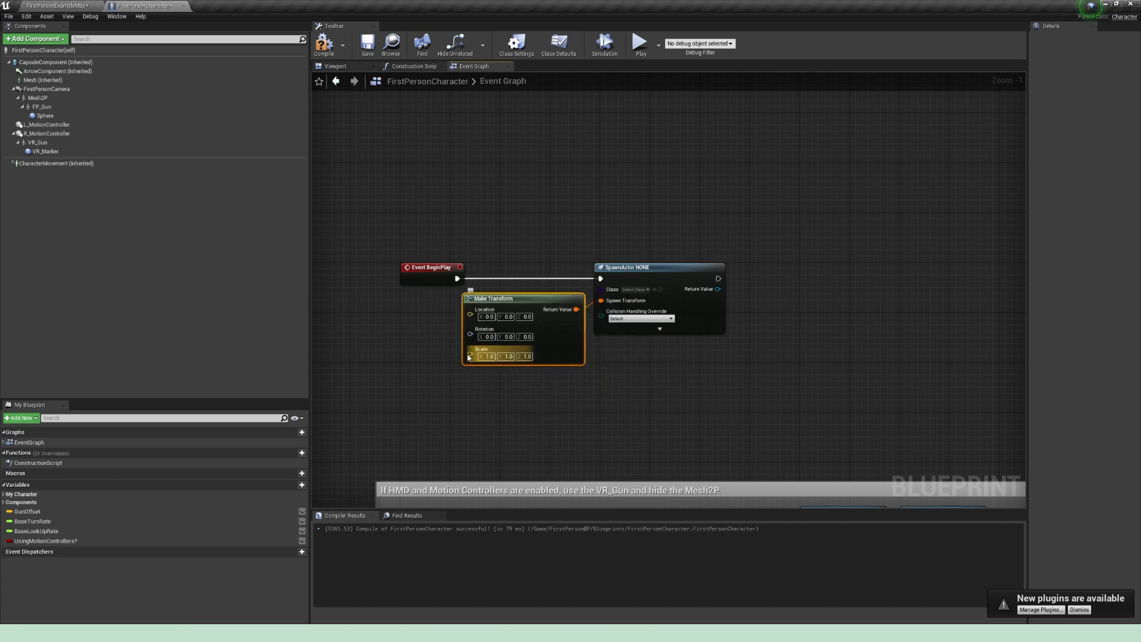
# Step: Add an AttachActorToComponent node from the SpawnActor return value and align it on the execution line
pyautogui.moveTo(716, 372); pyautogui.dragTo(584, 368, button='right')
pyautogui.moveTo(586, 286); pyautogui.dragTo(697, 304)
pyautogui.write('attac')
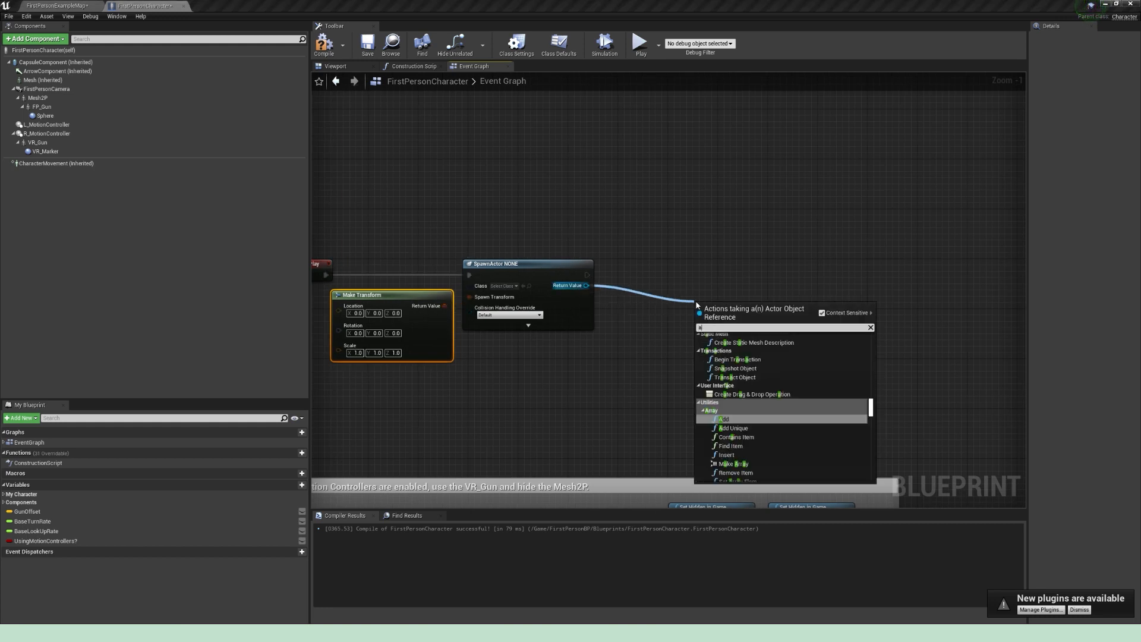
pyautogui.press('Up')
pyautogui.press('Up')
pyautogui.press('Up')
pyautogui.press('Return')
pyautogui.moveTo(726, 269); pyautogui.dragTo(739, 257)
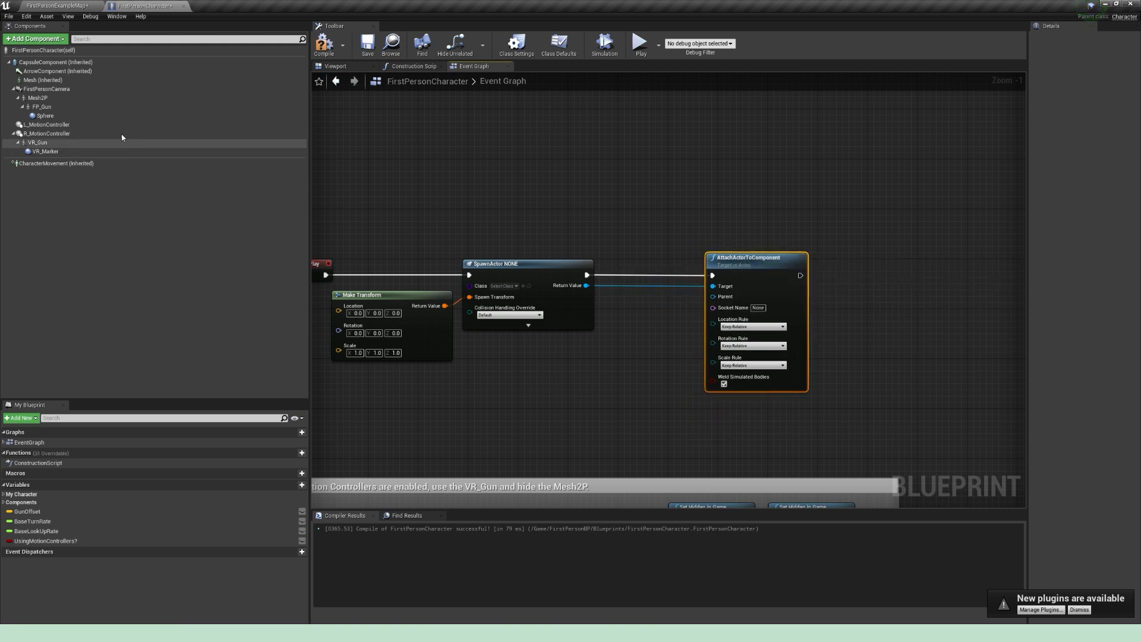
# Step: Connect a Mesh2P reference as the AttachActorToComponent parent and set its socket name to ClipboardSocket
pyautogui.click(47, 99)
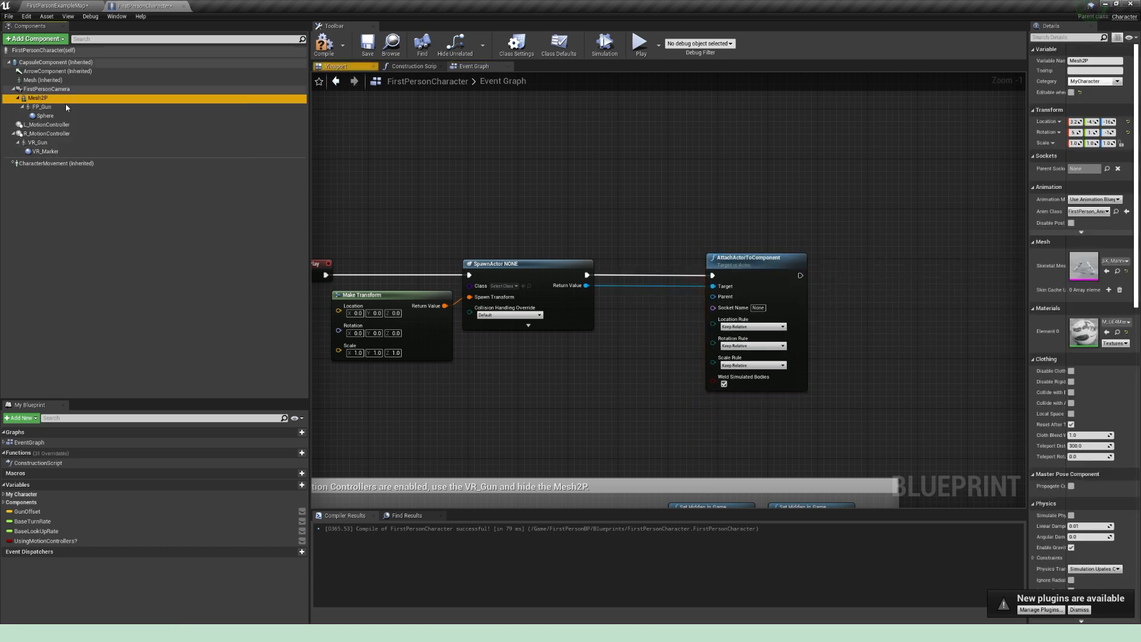
pyautogui.moveTo(48, 100); pyautogui.dragTo(717, 297)
pyautogui.moveTo(638, 287); pyautogui.dragTo(633, 300)
pyautogui.click(758, 307)
pyautogui.write('ClipboardSocket')
pyautogui.press('Return')
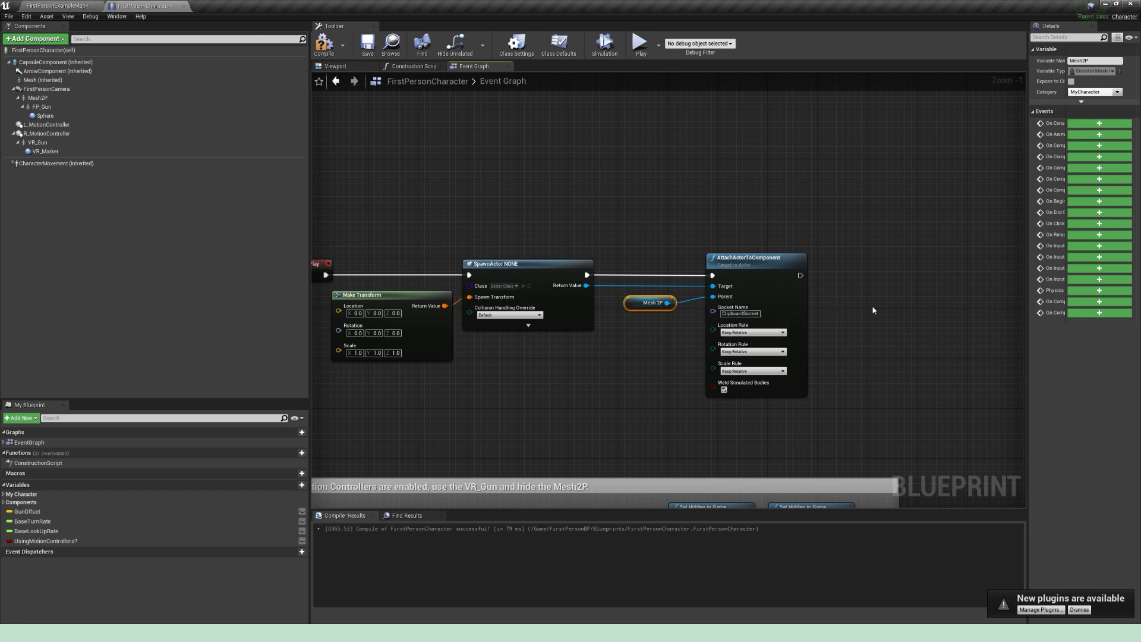
# Step: Add a Get Socket Transform node from the Mesh2P reference with ClipboardSocket as its socket name
pyautogui.moveTo(873, 310); pyautogui.dragTo(716, 302, button='right')
pyautogui.moveTo(509, 295); pyautogui.dragTo(733, 365)
pyautogui.write('get socket trans')
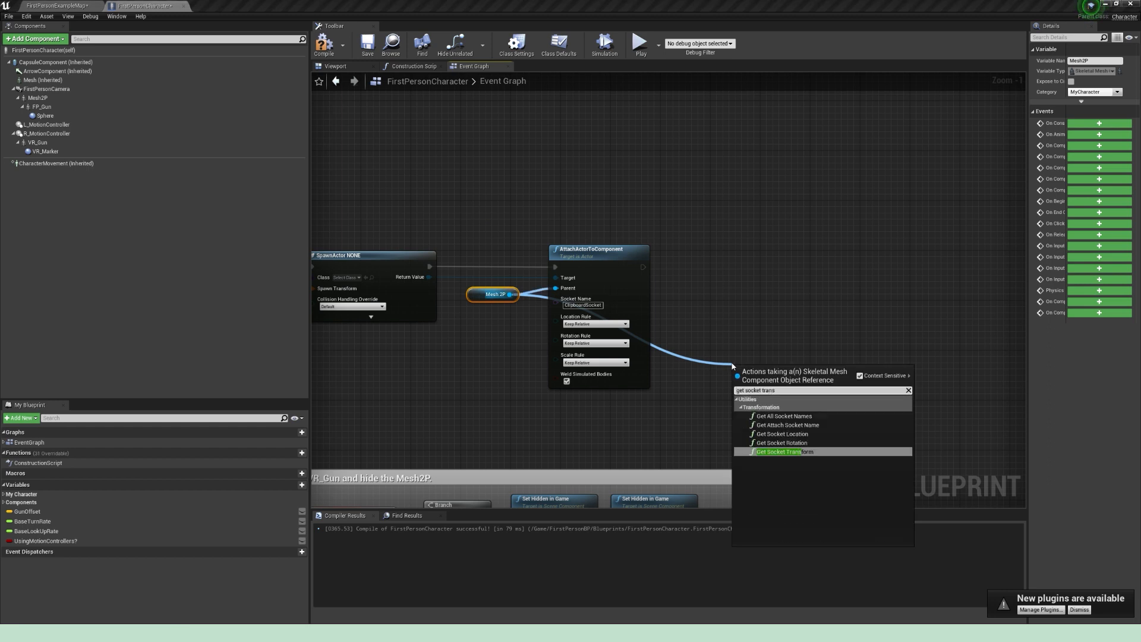
pyautogui.press('Return')
pyautogui.moveTo(869, 410); pyautogui.dragTo(823, 348)
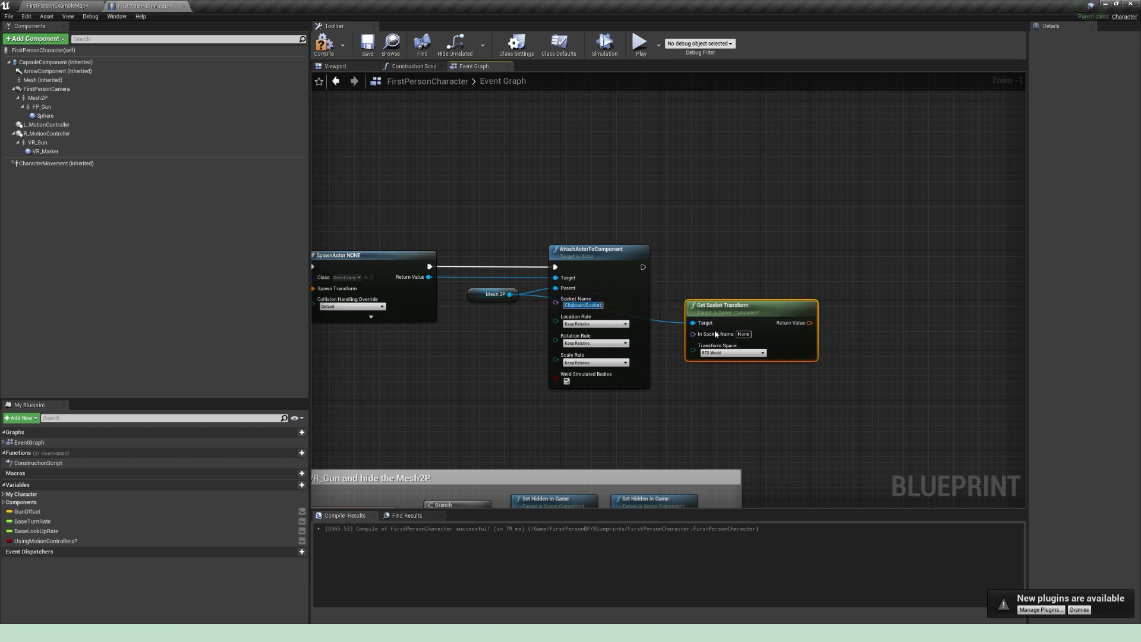
pyautogui.click(745, 335)
pyautogui.write('ClipboardSocket')
pyautogui.moveTo(782, 255); pyautogui.dragTo(698, 265, button='right')
pyautogui.click(740, 277)
pyautogui.moveTo(677, 309); pyautogui.dragTo(652, 315)
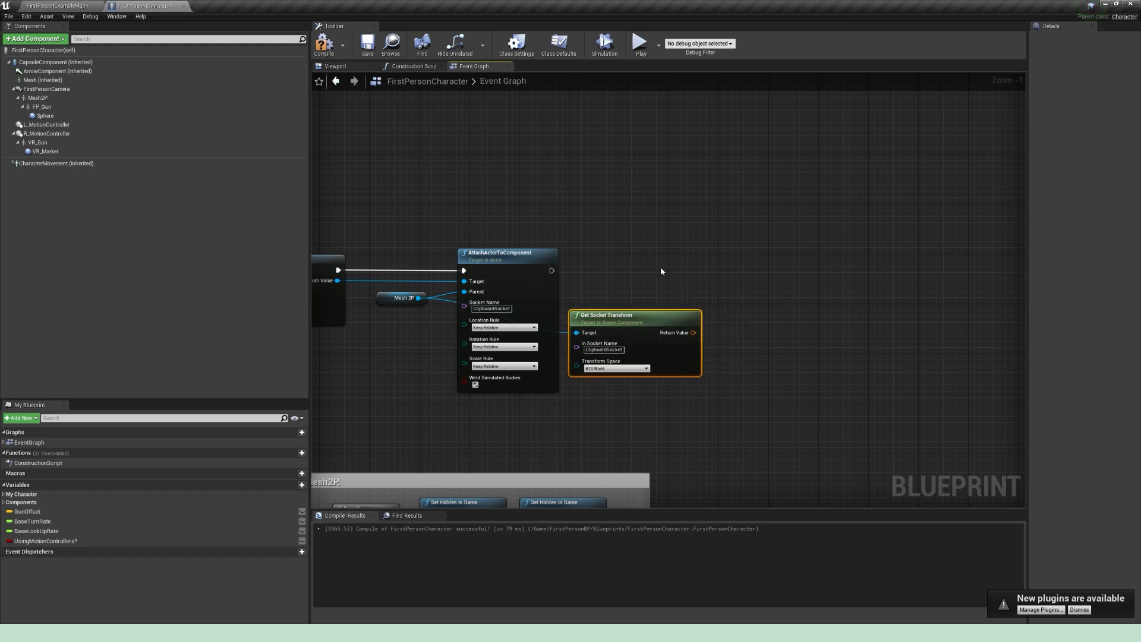
# Step: Set the SpawnActor node's class to BP_Clipboard
pyautogui.moveTo(551, 270); pyautogui.dragTo(767, 264)
pyautogui.click(648, 218)
pyautogui.moveTo(617, 207); pyautogui.dragTo(771, 193, button='right')
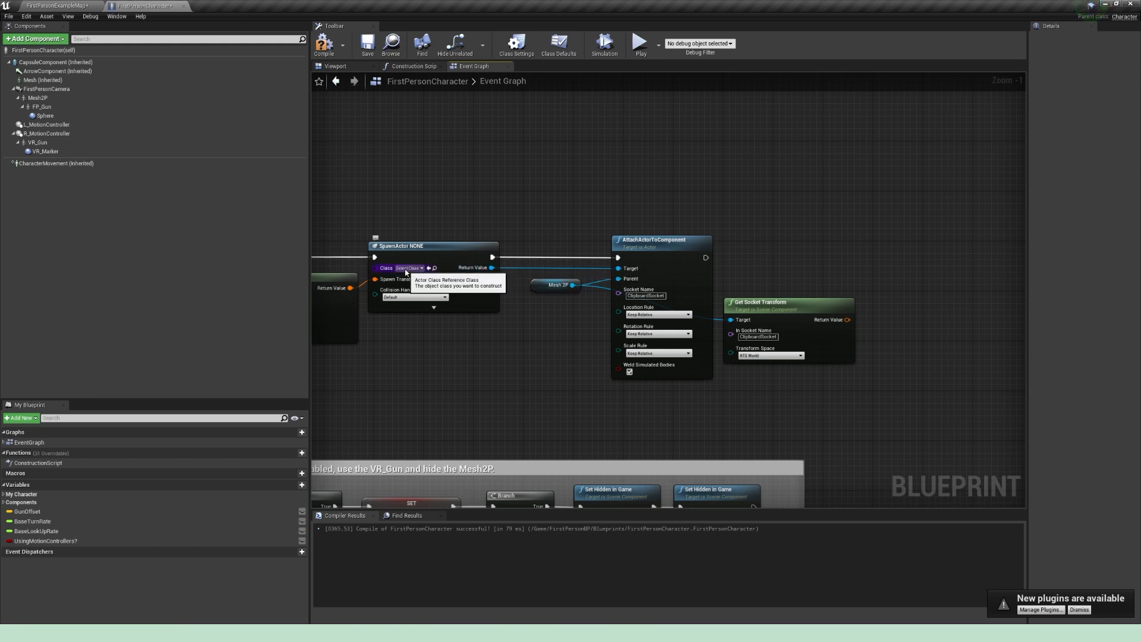
pyautogui.click(409, 268)
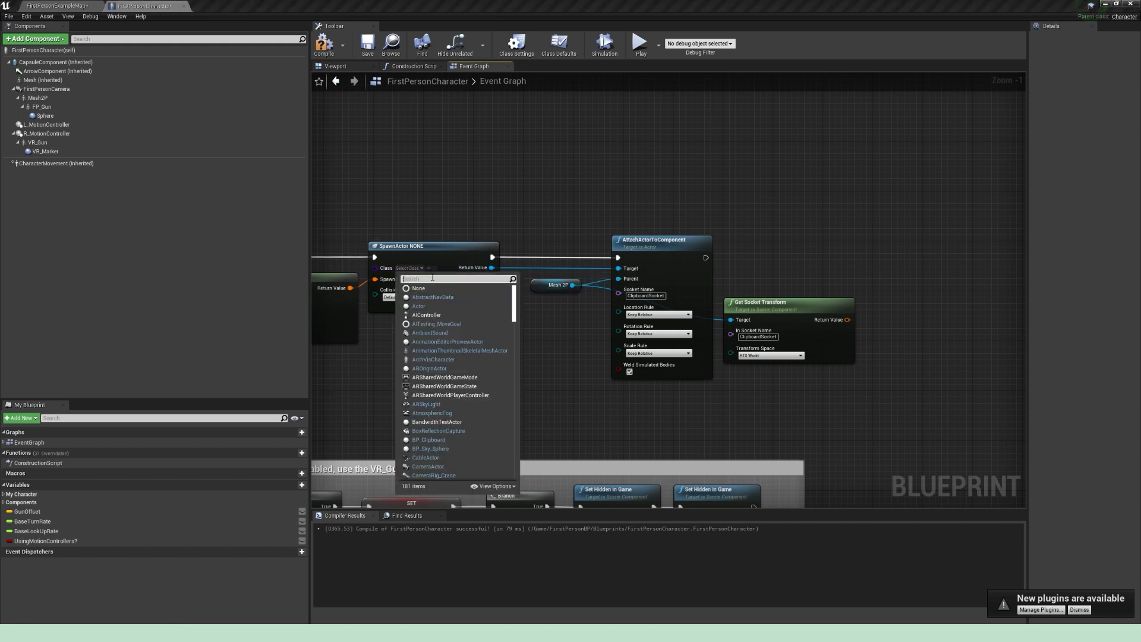
pyautogui.write('Clip')
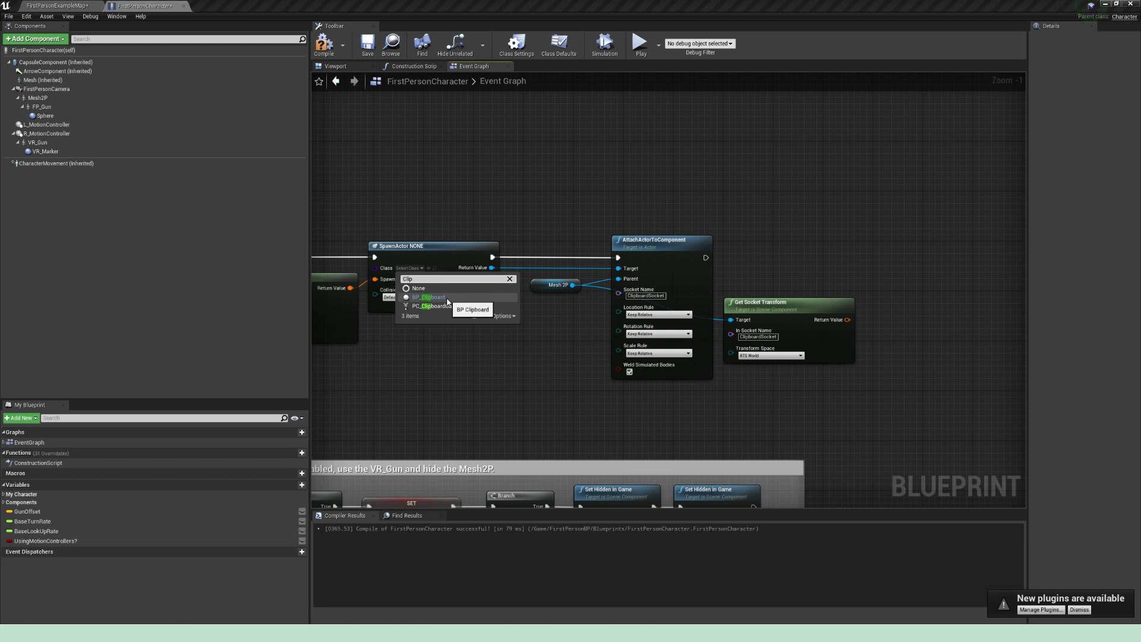
pyautogui.click(428, 297)
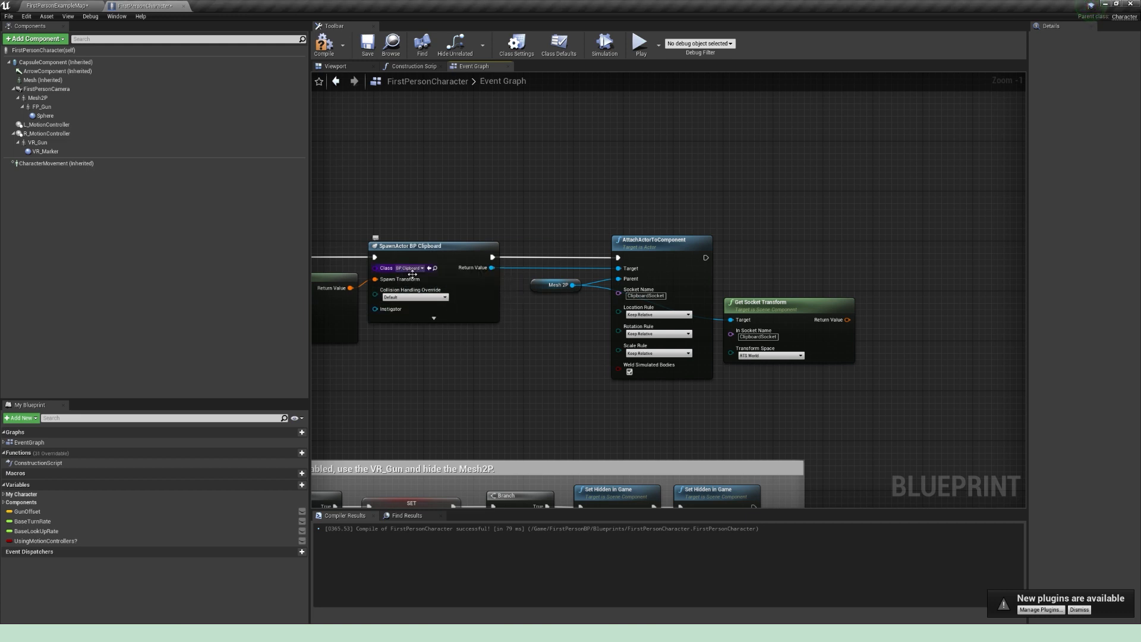
# Step: Add a SetActorTransform node targeting the actor returned by SpawnActor BP Clipboard
pyautogui.moveTo(493, 268); pyautogui.dragTo(406, 259, button='right')
pyautogui.moveTo(405, 259); pyautogui.dragTo(840, 260)
pyautogui.write('set actor transform')
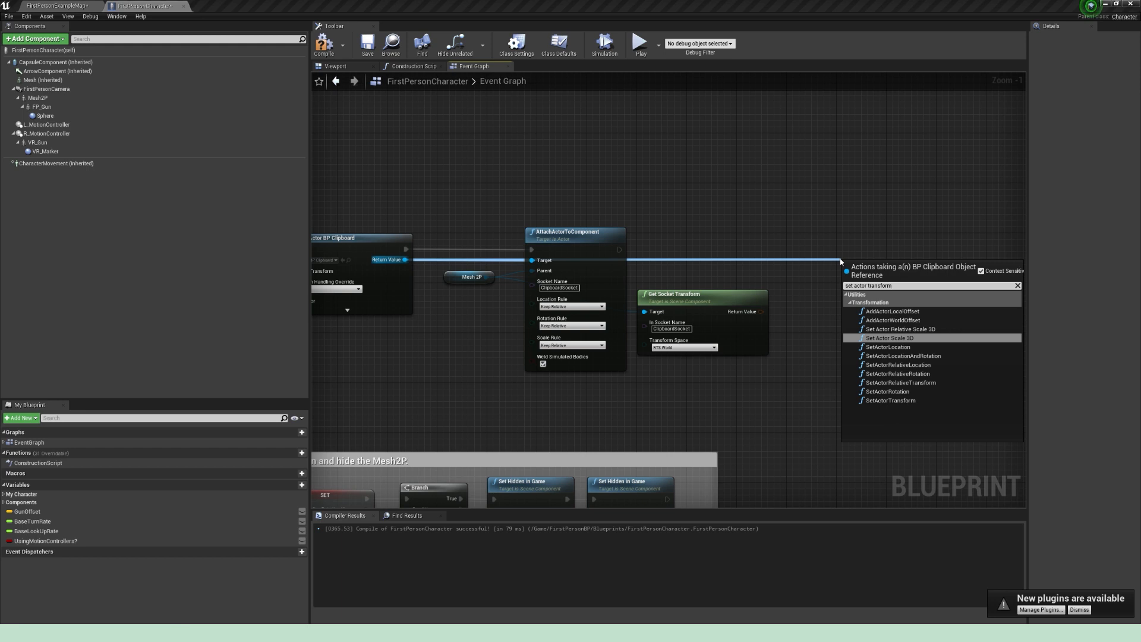
pyautogui.click(892, 400)
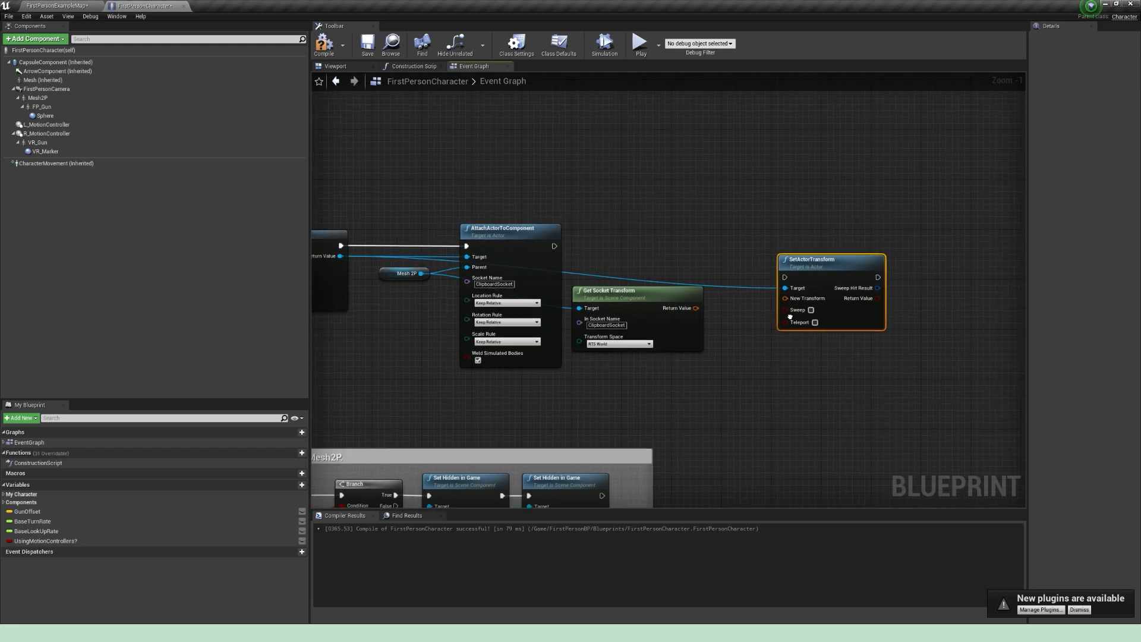
# Step: Run SetActorTransform after AttachActorToComponent, feed its New Transform from Get Socket Transform, and compile and save the blueprint
pyautogui.moveTo(809, 266); pyautogui.dragTo(835, 238)
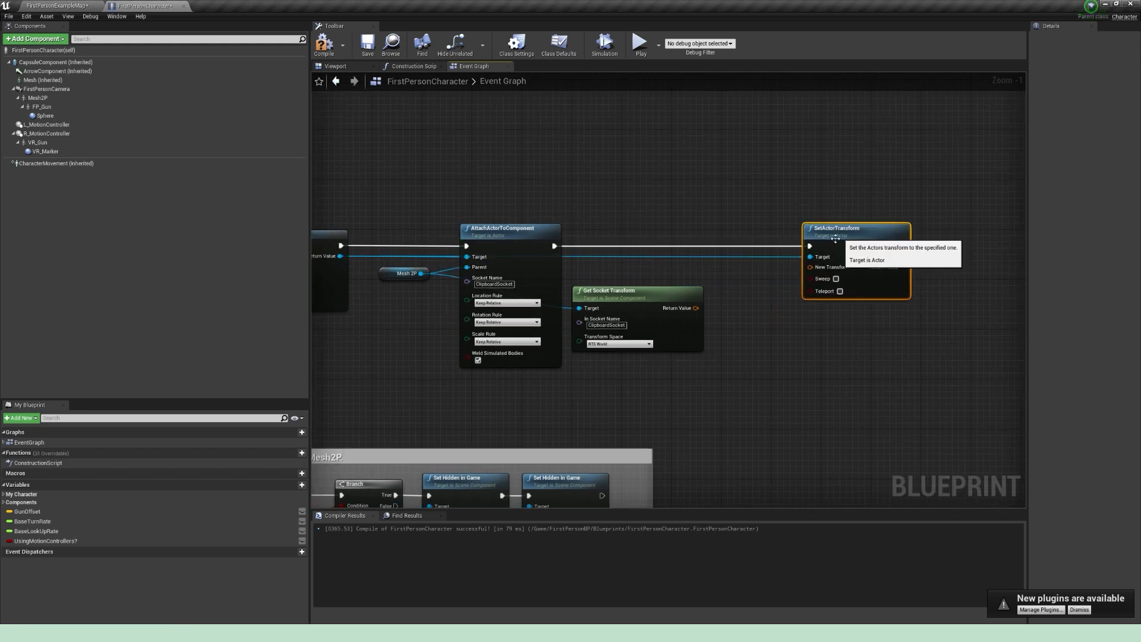
pyautogui.moveTo(695, 308); pyautogui.dragTo(811, 267)
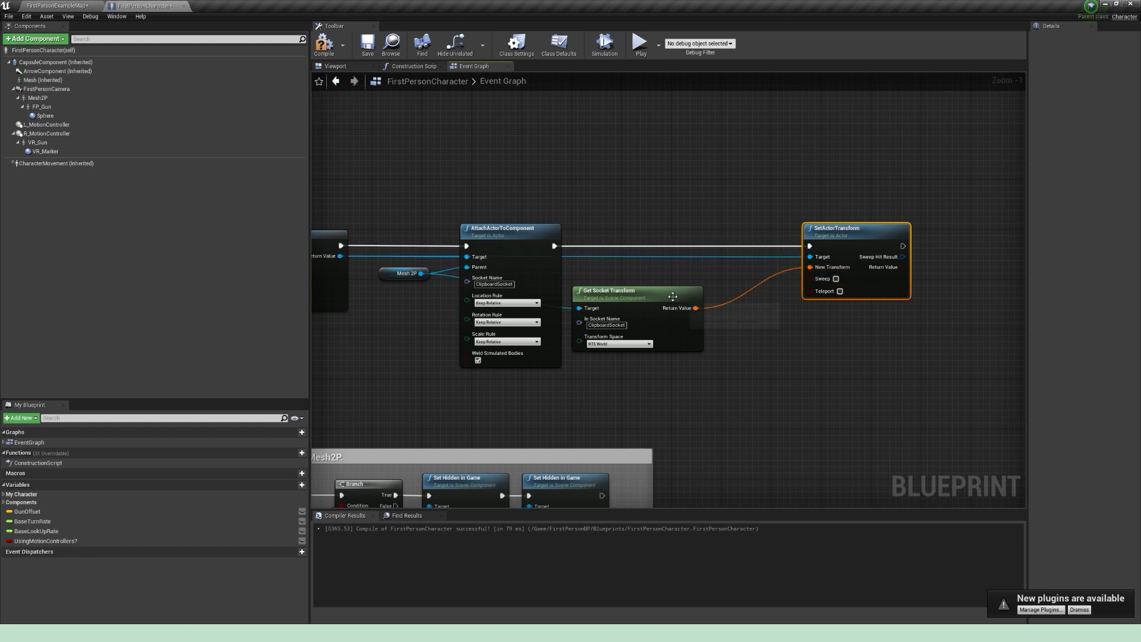
pyautogui.moveTo(672, 296); pyautogui.dragTo(715, 290)
pyautogui.click(324, 43)
pyautogui.click(367, 43)
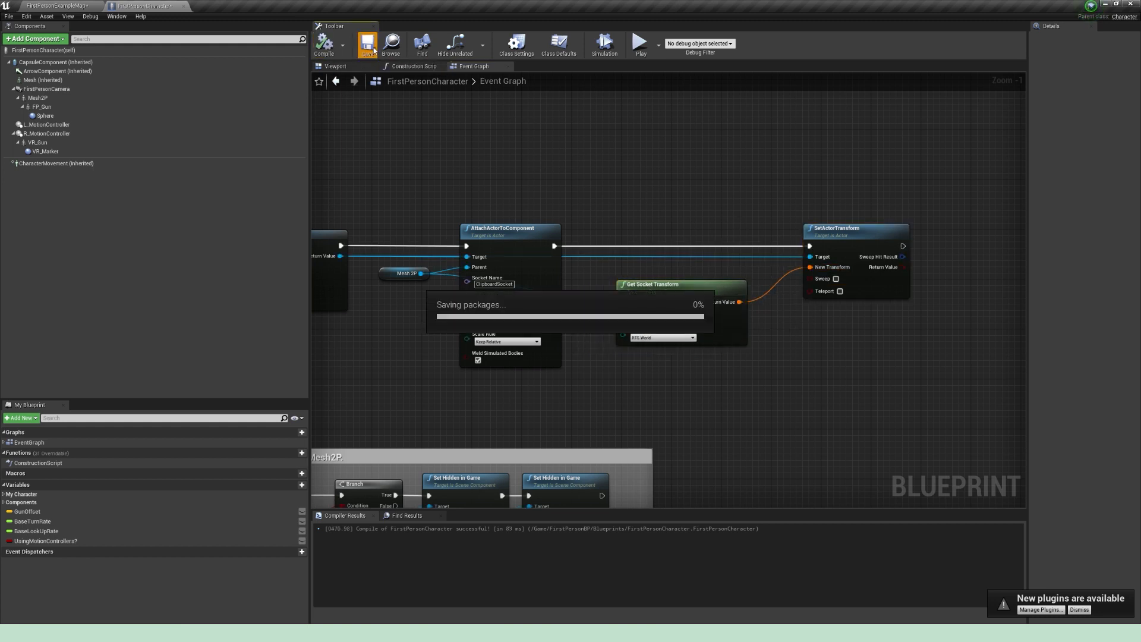
# Step: Add a Boolean variable named MenuOpen? to the FirstPersonCharacter blueprint
pyautogui.moveTo(475, 177); pyautogui.dragTo(837, 166, button='right')
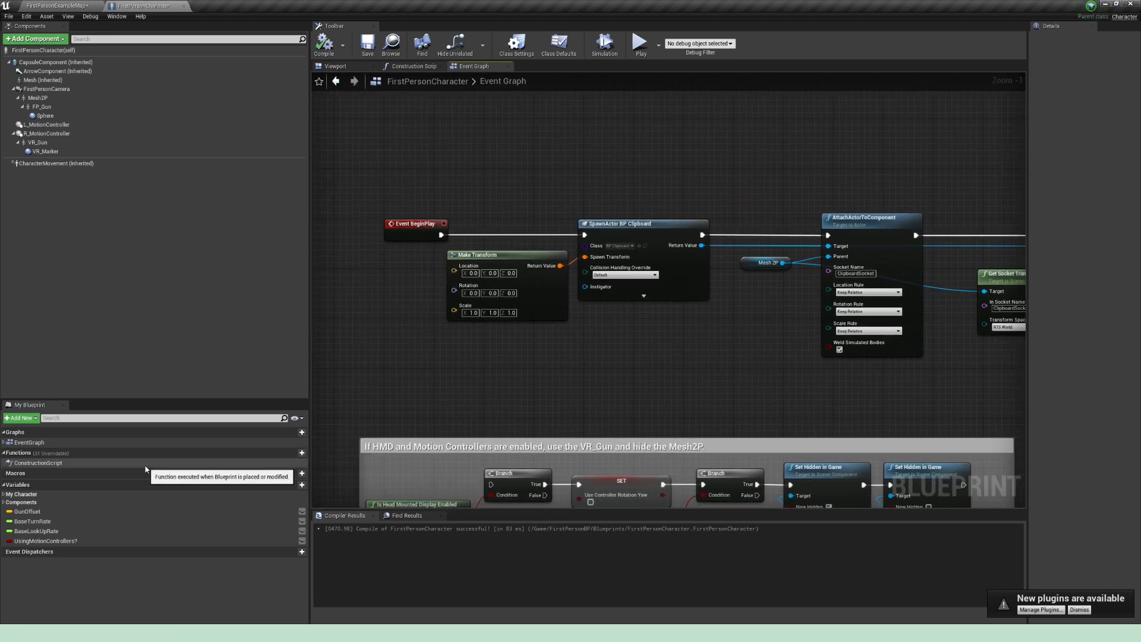
pyautogui.click(293, 485)
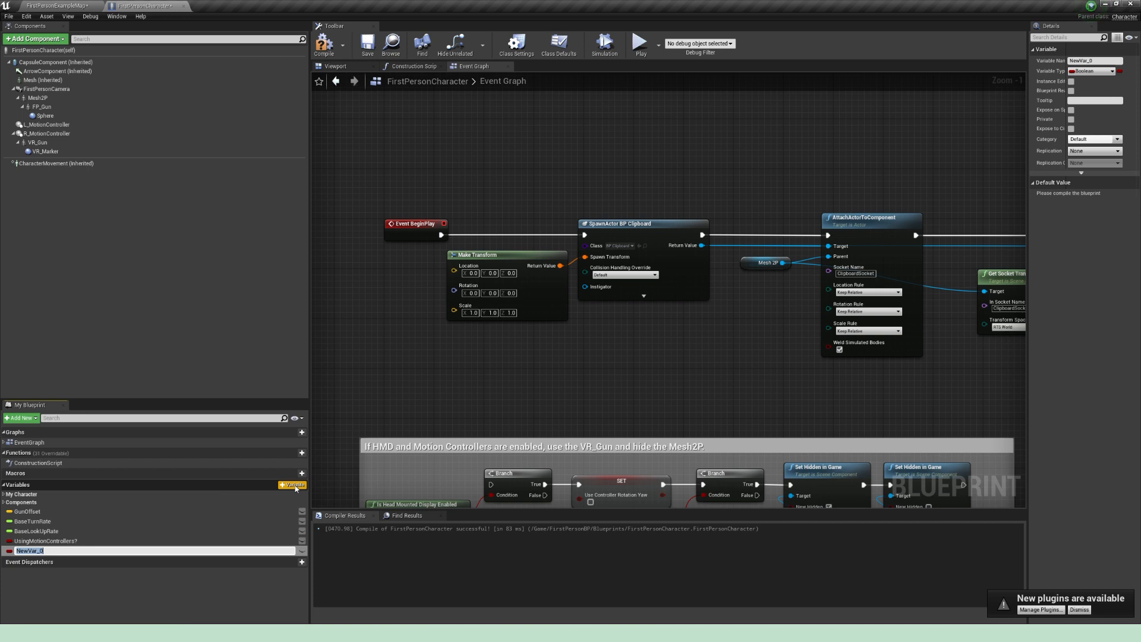
pyautogui.write('me')
pyautogui.press('BackSpace')
pyautogui.press('BackSpace')
pyautogui.write('M')
pyautogui.press('Return')
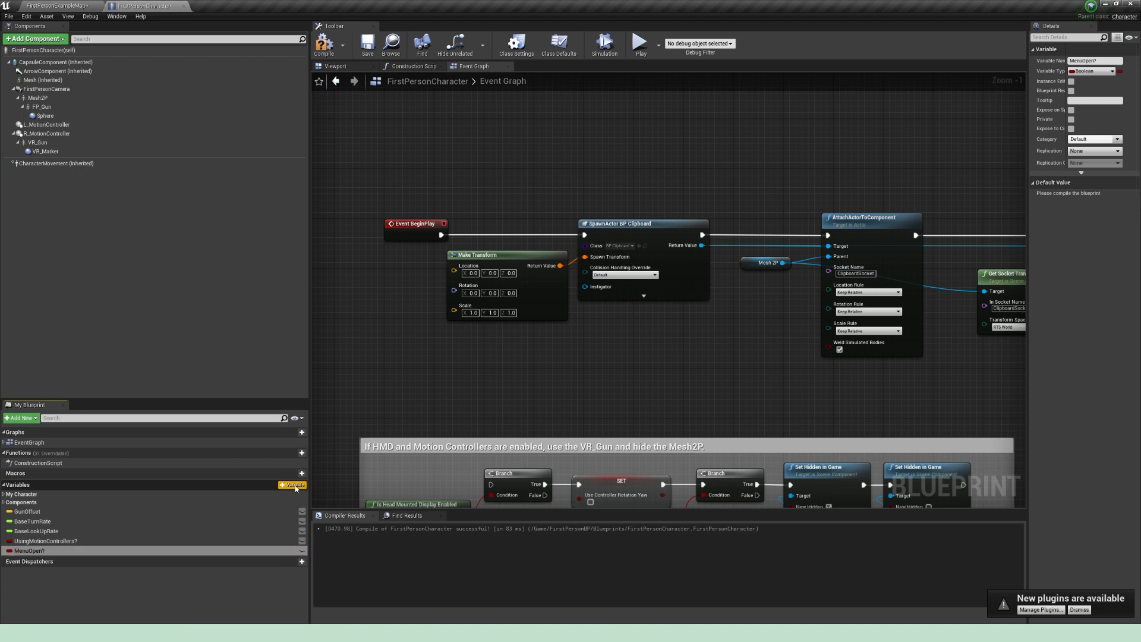
# Step: Add a variable named CurrentNum of type Text and compile the blueprint
pyautogui.click(293, 485)
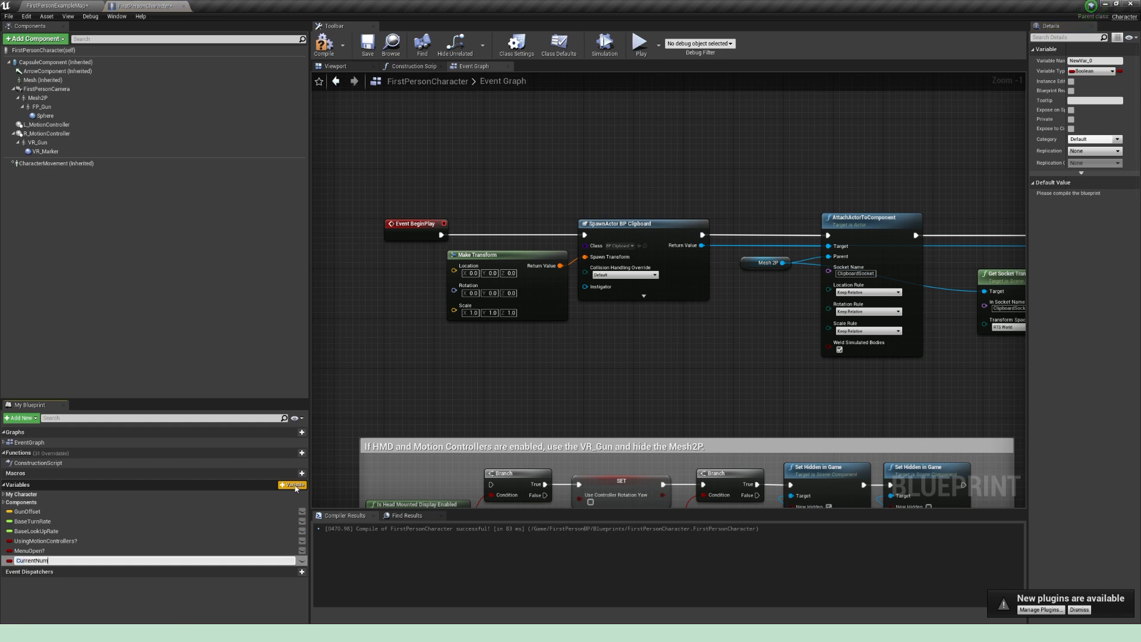
pyautogui.press('Return')
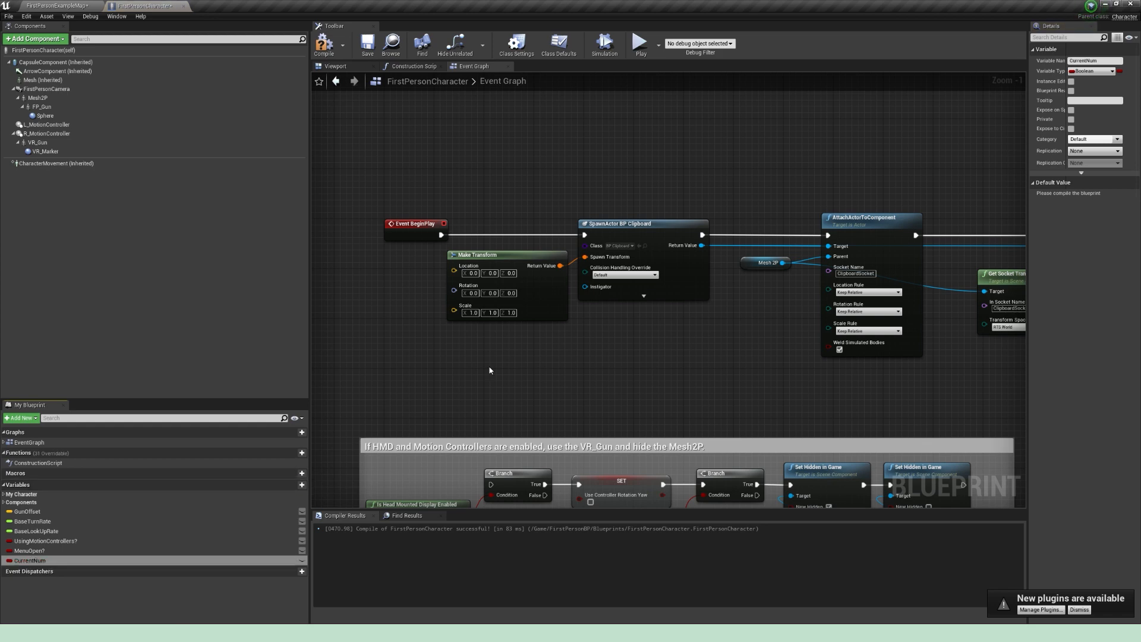
pyautogui.click(1091, 71)
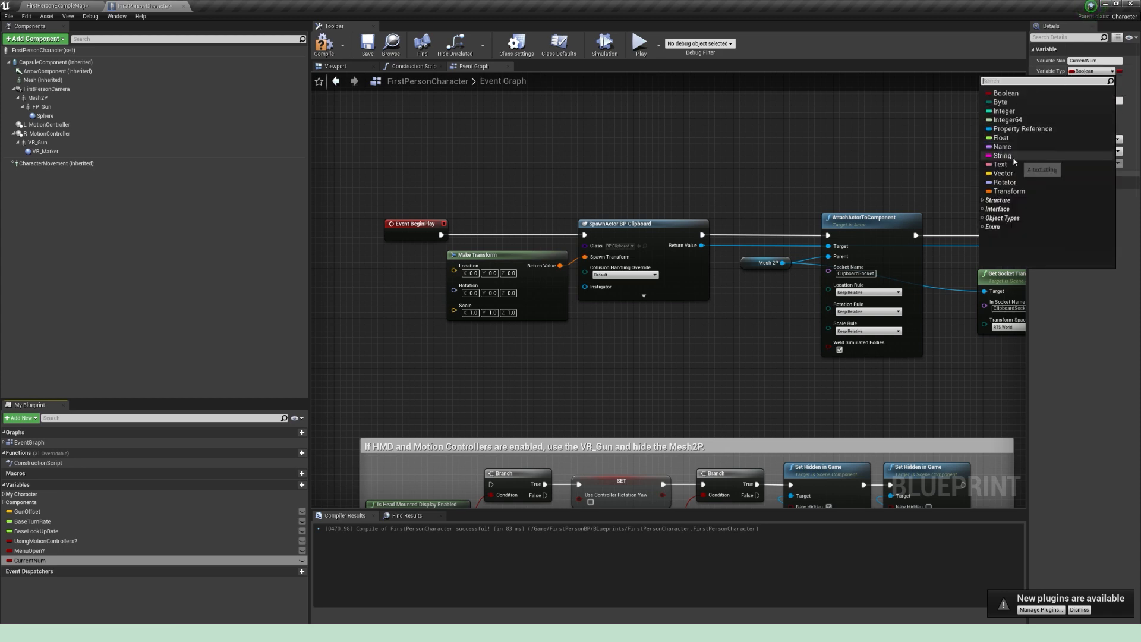
pyautogui.click(1002, 164)
pyautogui.click(324, 44)
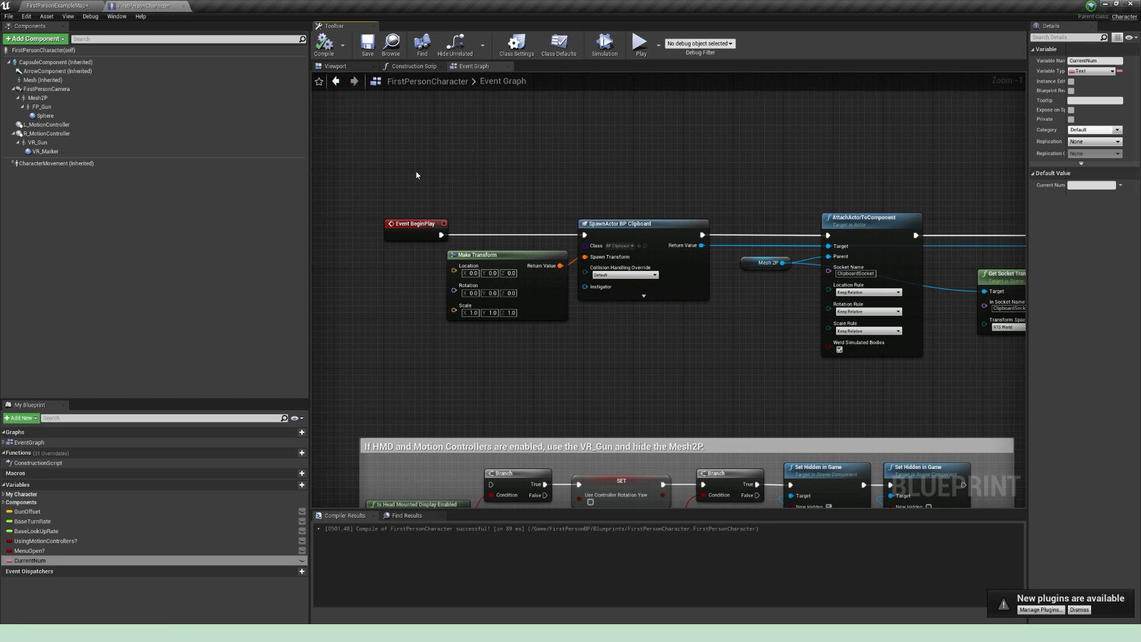
# Step: Add a Widget Interaction component to the first person character and select it
pyautogui.moveTo(401, 179); pyautogui.dragTo(394, 226, button='right')
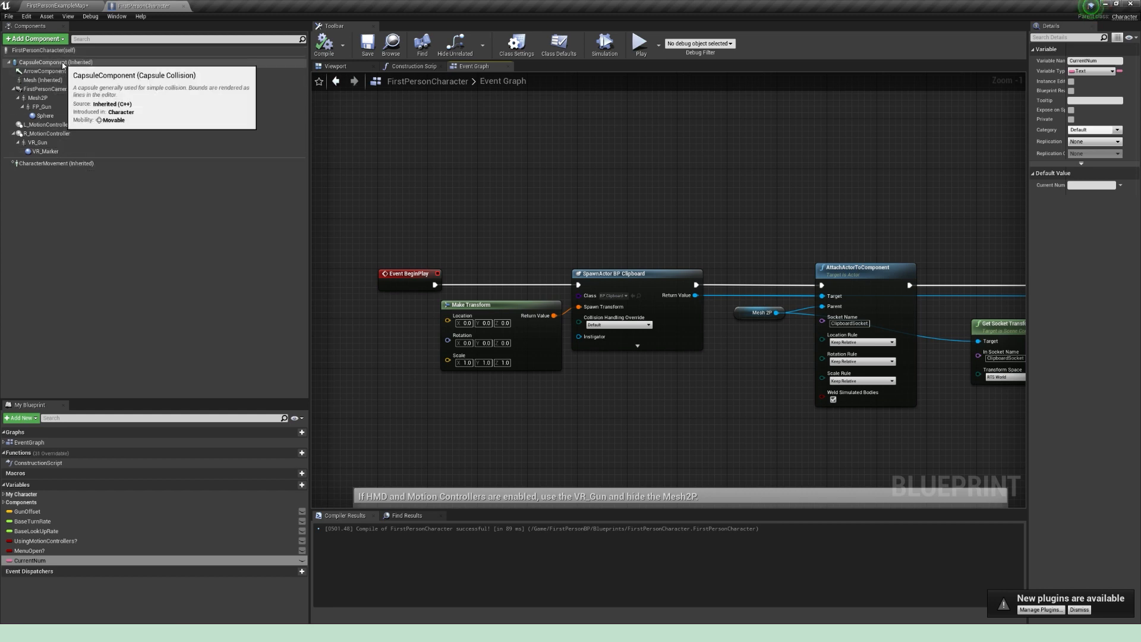
pyautogui.click(33, 39)
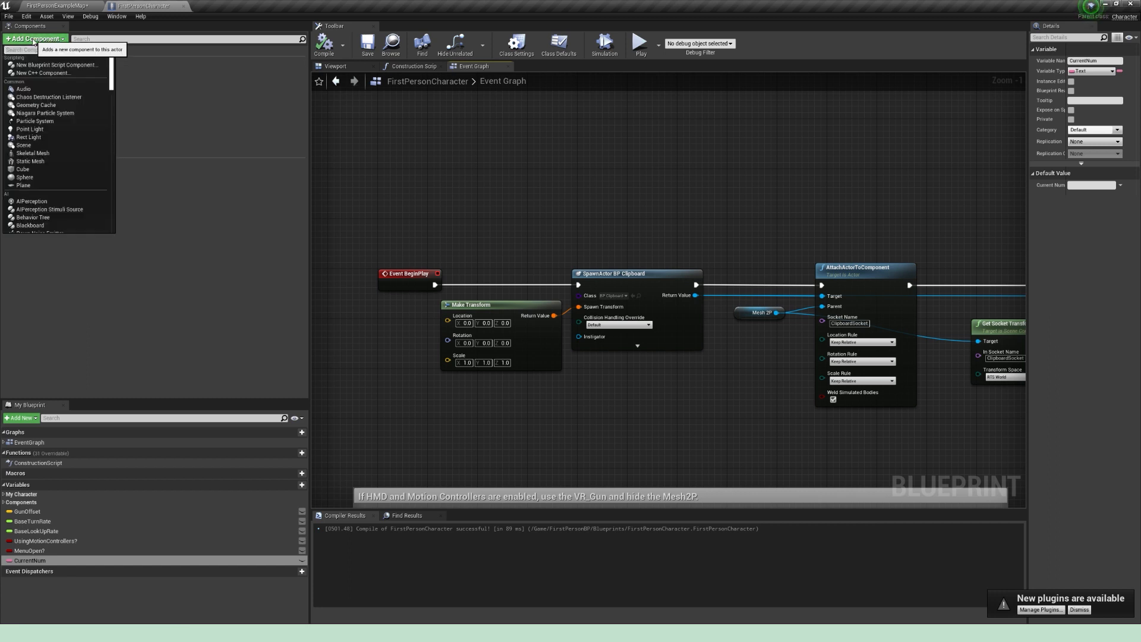
pyautogui.write('Widget')
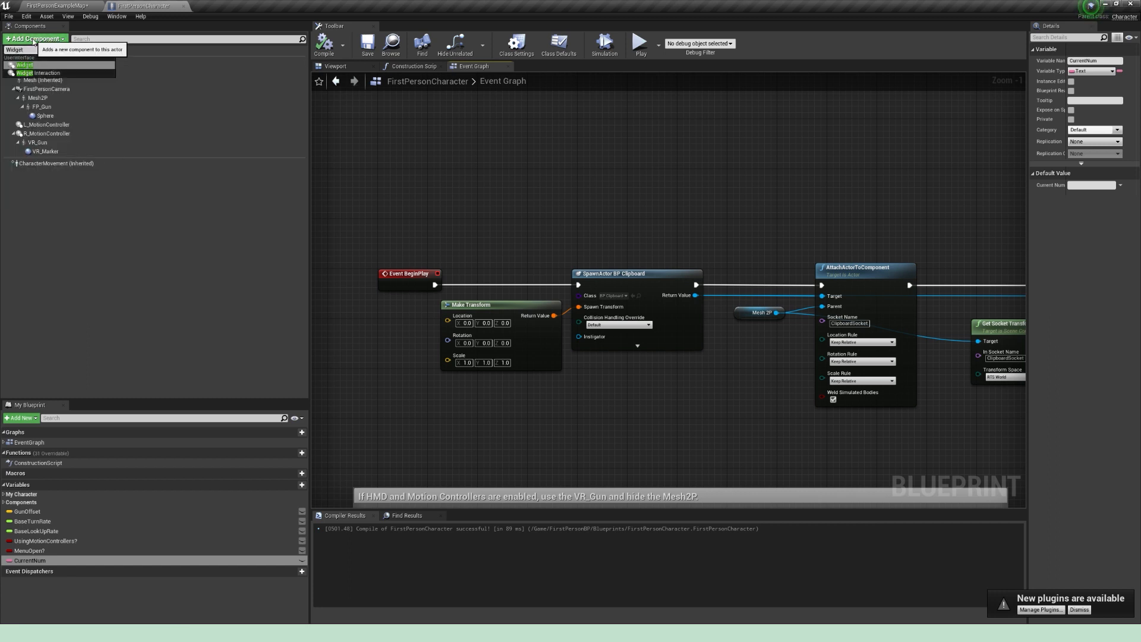
pyautogui.click(38, 72)
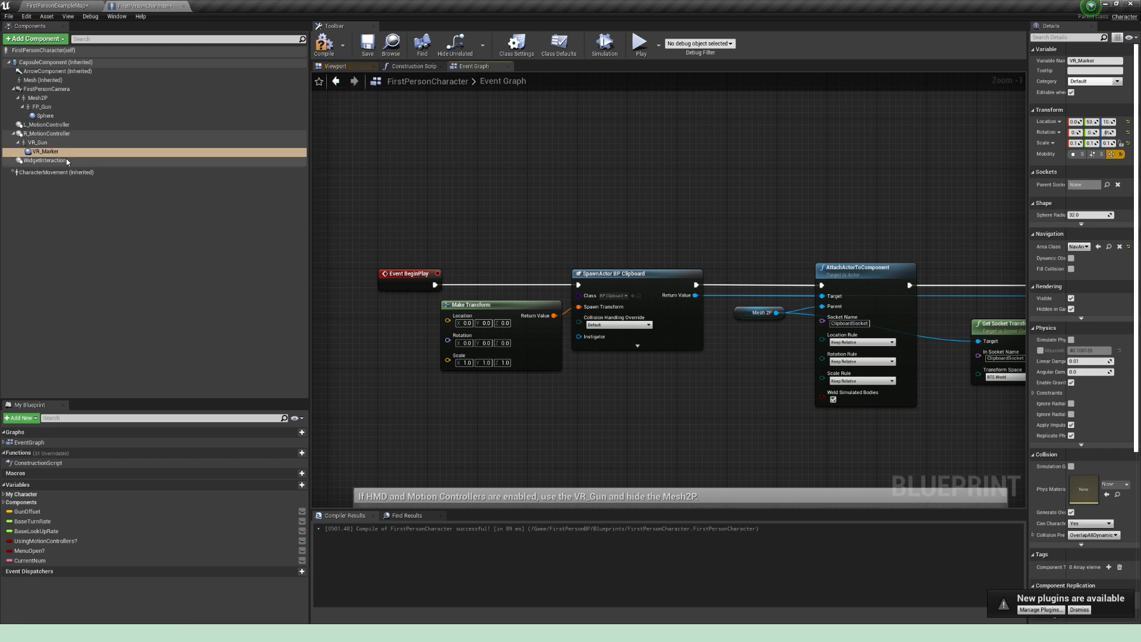
pyautogui.click(67, 161)
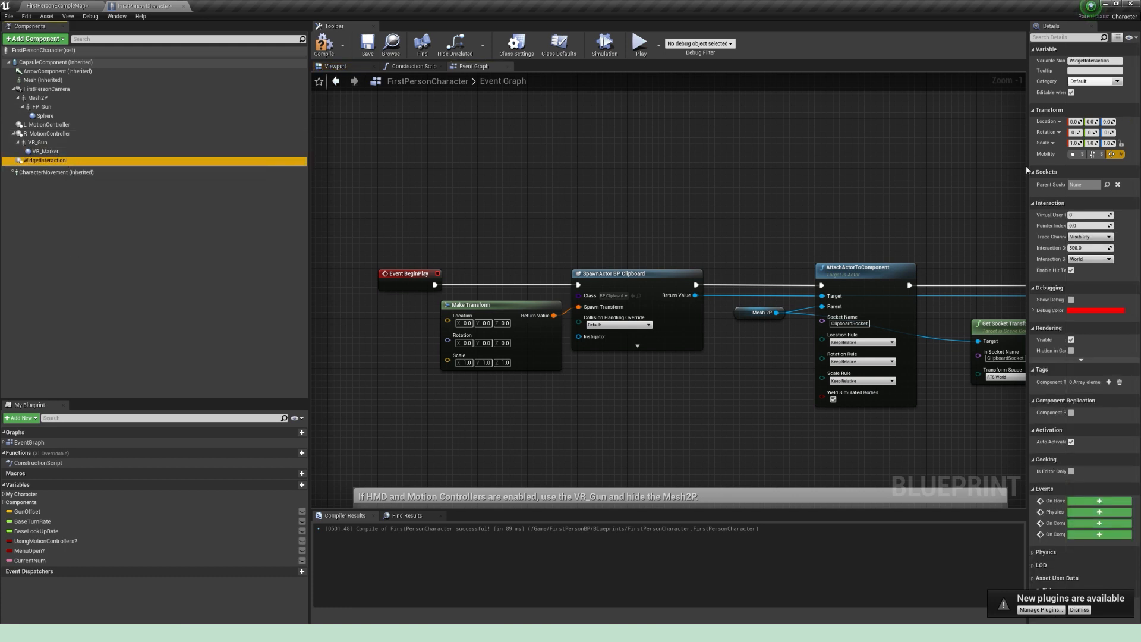
# Step: Set the WidgetInteraction component's Virtual User Index to 1 and its Interaction Source to Mouse
pyautogui.moveTo(1026, 165); pyautogui.dragTo(818, 202)
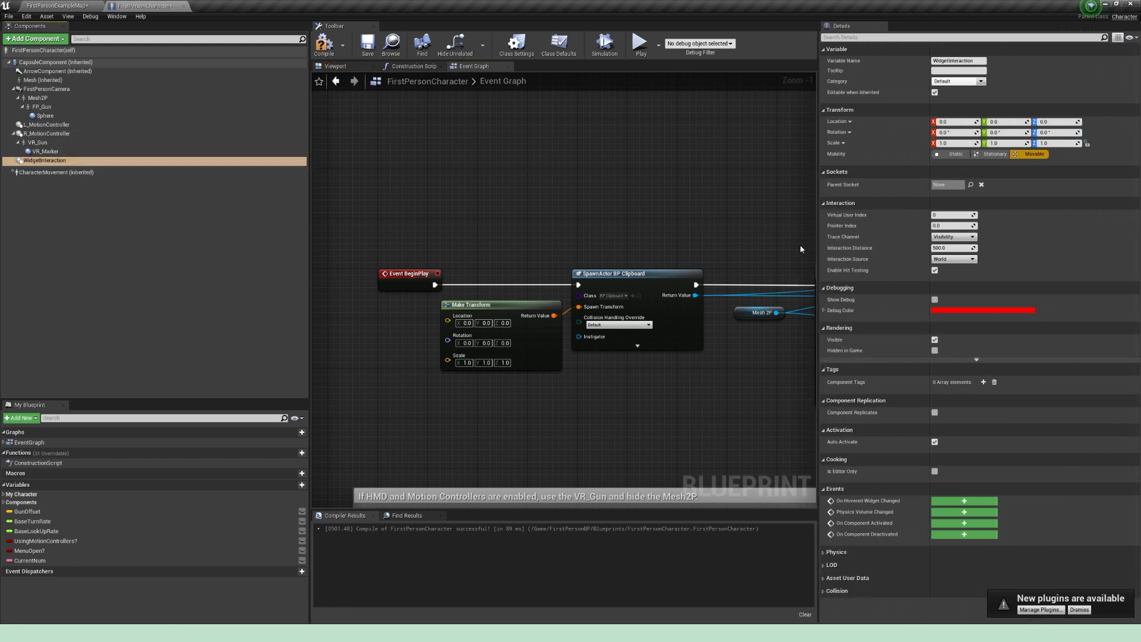
pyautogui.click(950, 214)
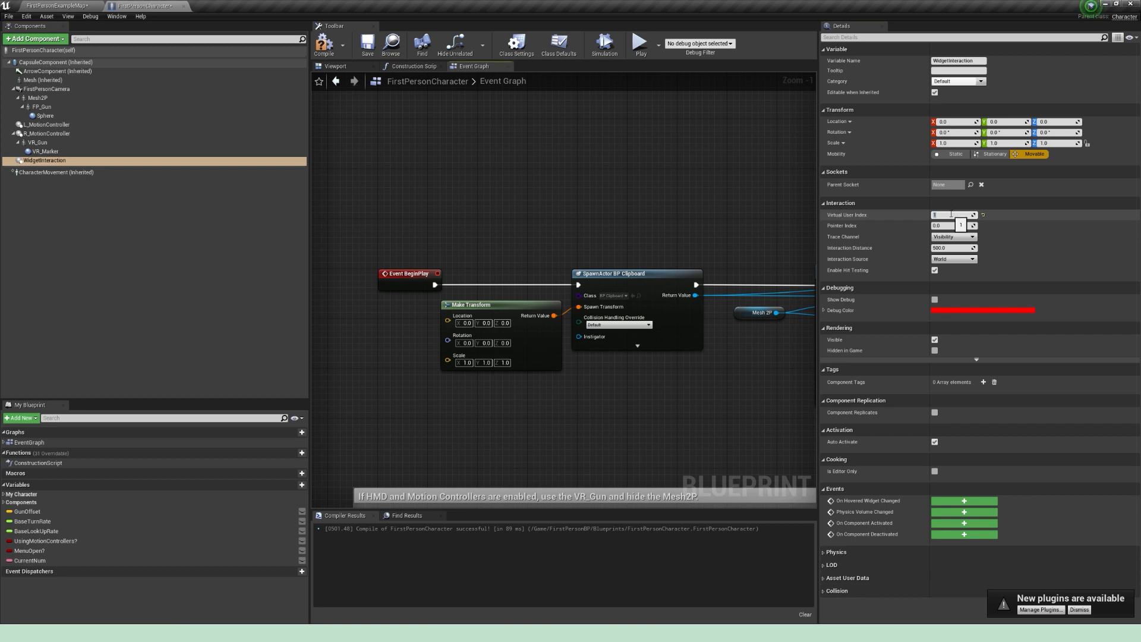
pyautogui.click(967, 259)
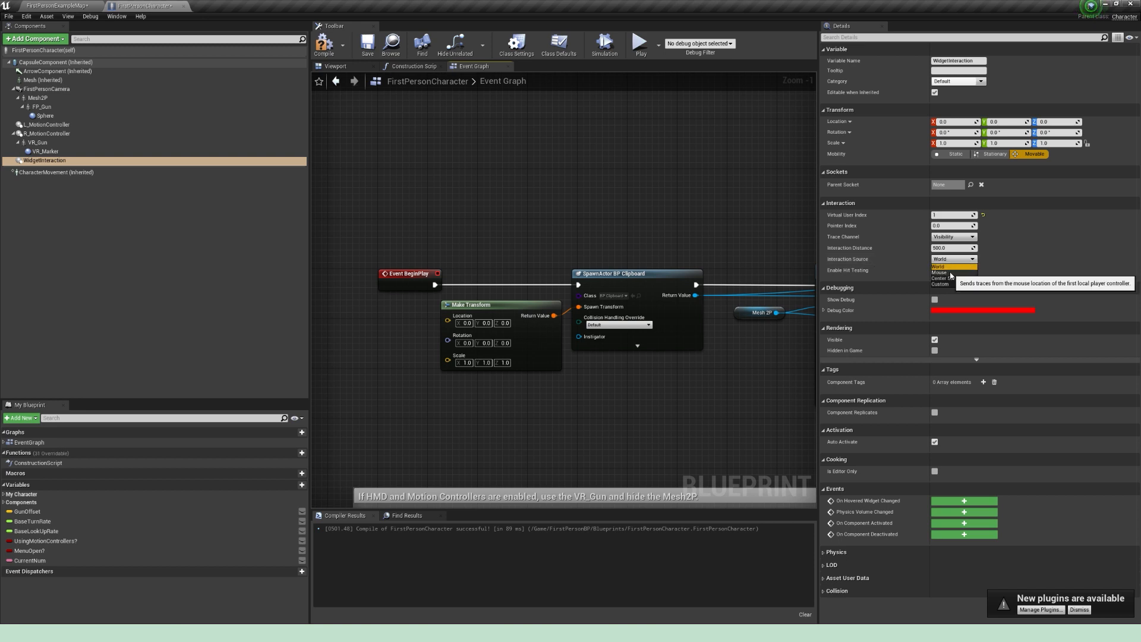
pyautogui.click(952, 276)
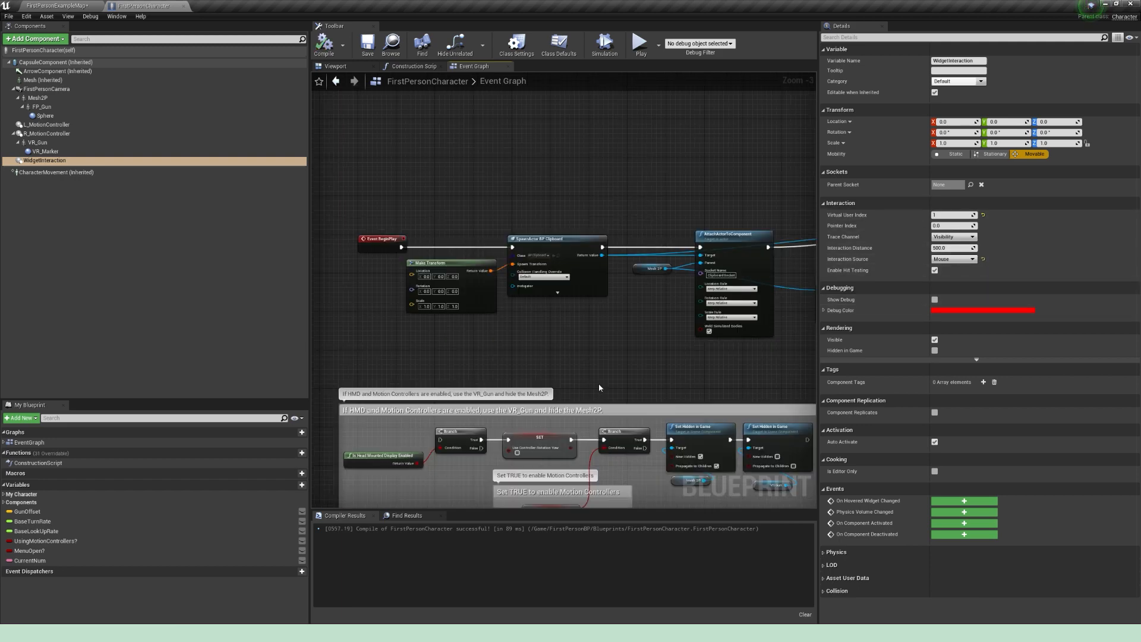
pyautogui.moveTo(633, 369); pyautogui.dragTo(523, 360, button='right')
pyautogui.scroll(-1, 550, 362)
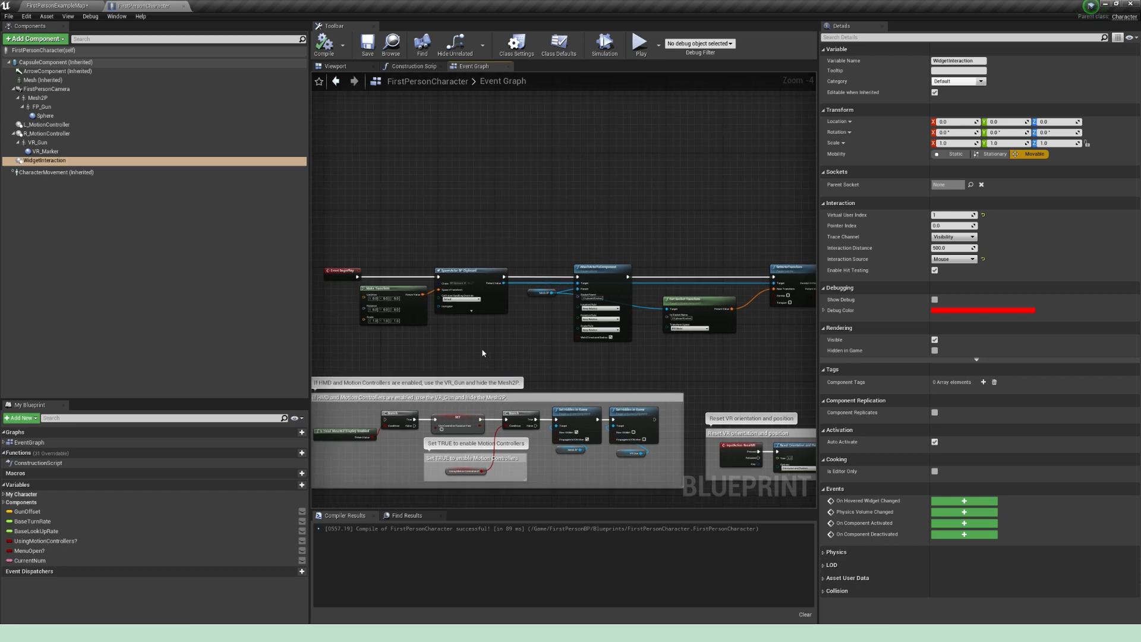
# Step: Open the PC_ClipboardGame blueprint from the Tutorial folder and show its event graph
pyautogui.click(71, 6)
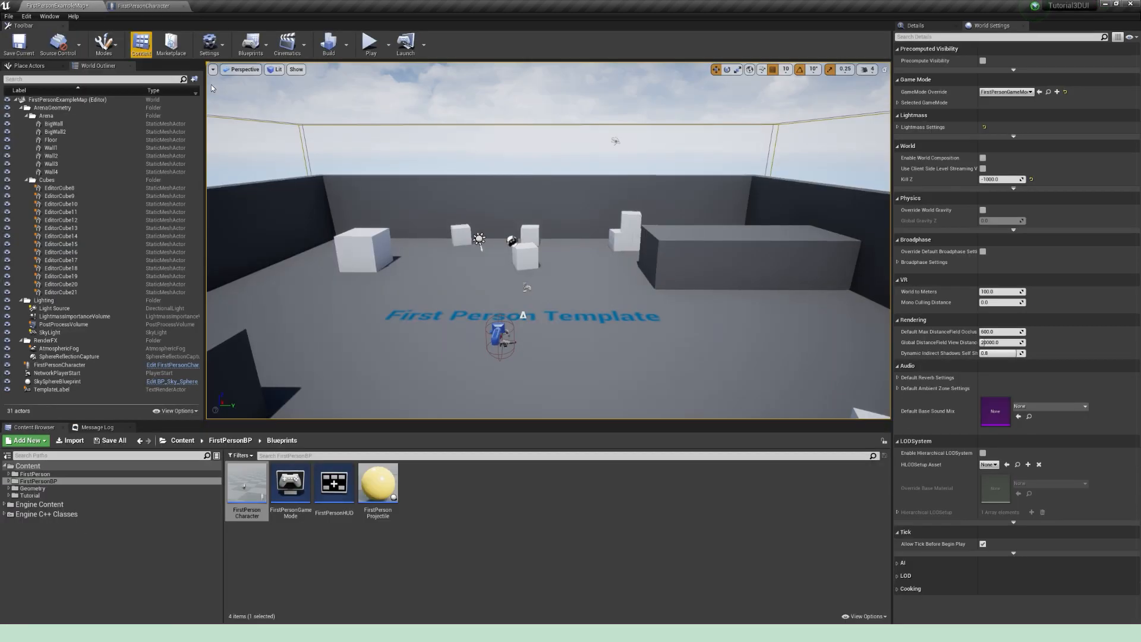
pyautogui.click(44, 496)
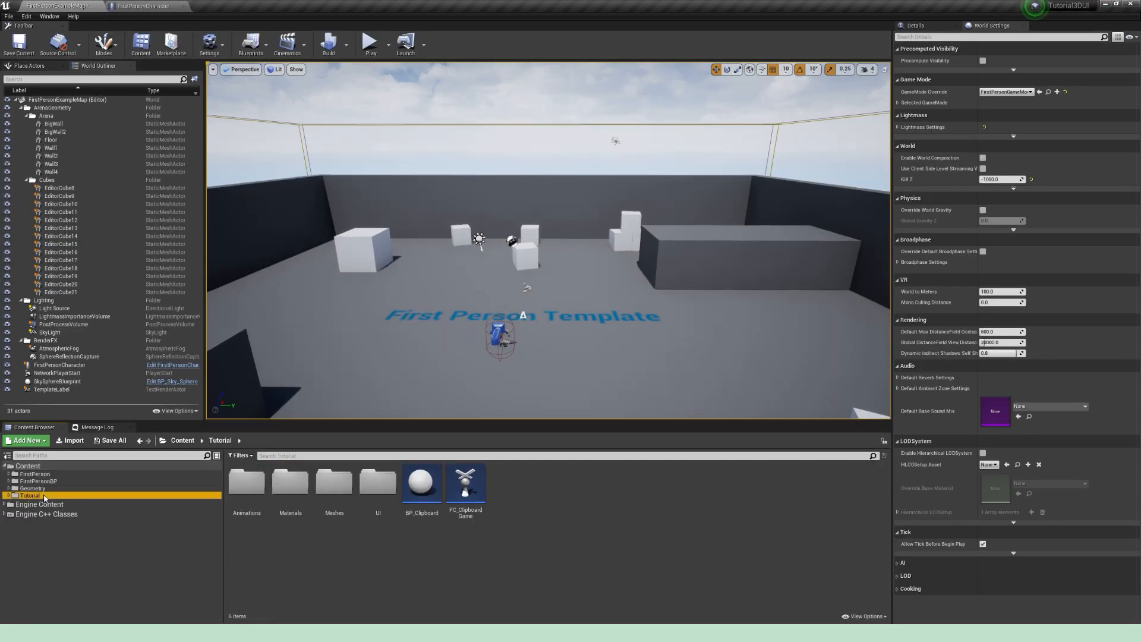
pyautogui.doubleClick(476, 484)
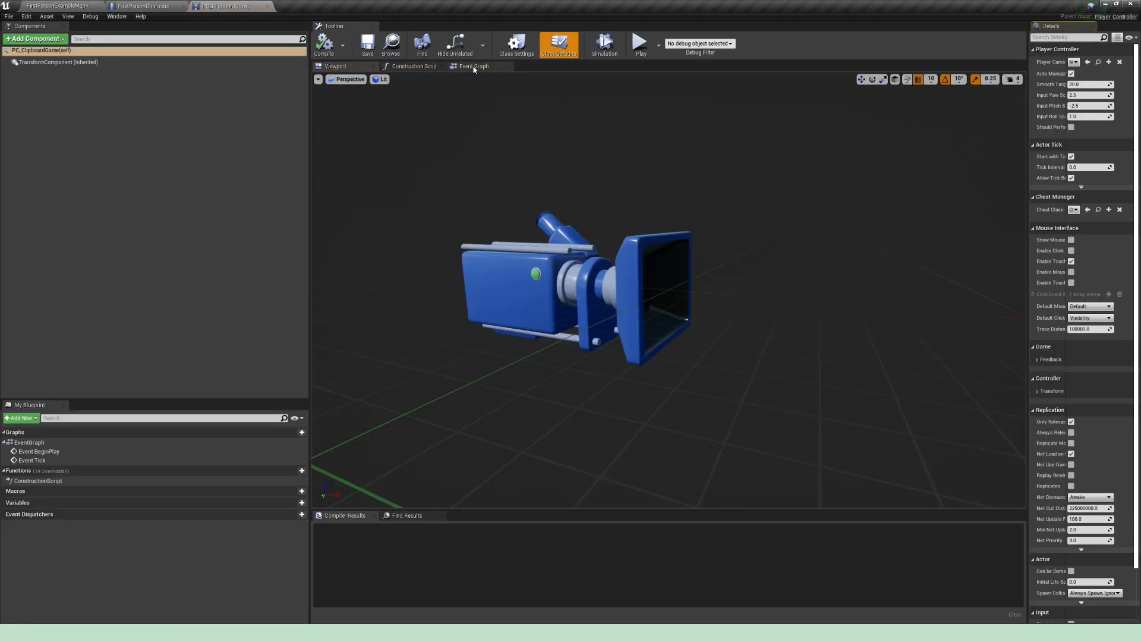
pyautogui.click(473, 67)
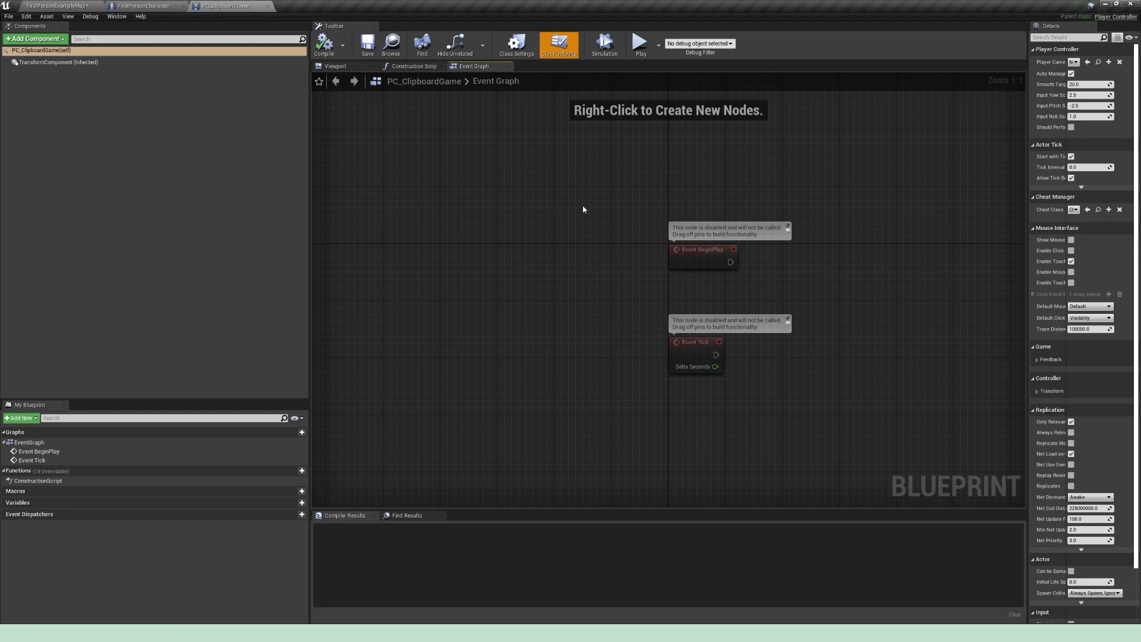
# Step: Add a Get Player Character node between Event BeginPlay and Event Tick
pyautogui.moveTo(551, 292); pyautogui.dragTo(550, 239)
pyautogui.moveTo(640, 241); pyautogui.dragTo(600, 288, button='right')
pyautogui.rightClick(541, 327)
pyautogui.write('Get player char')
pyautogui.press('Return')
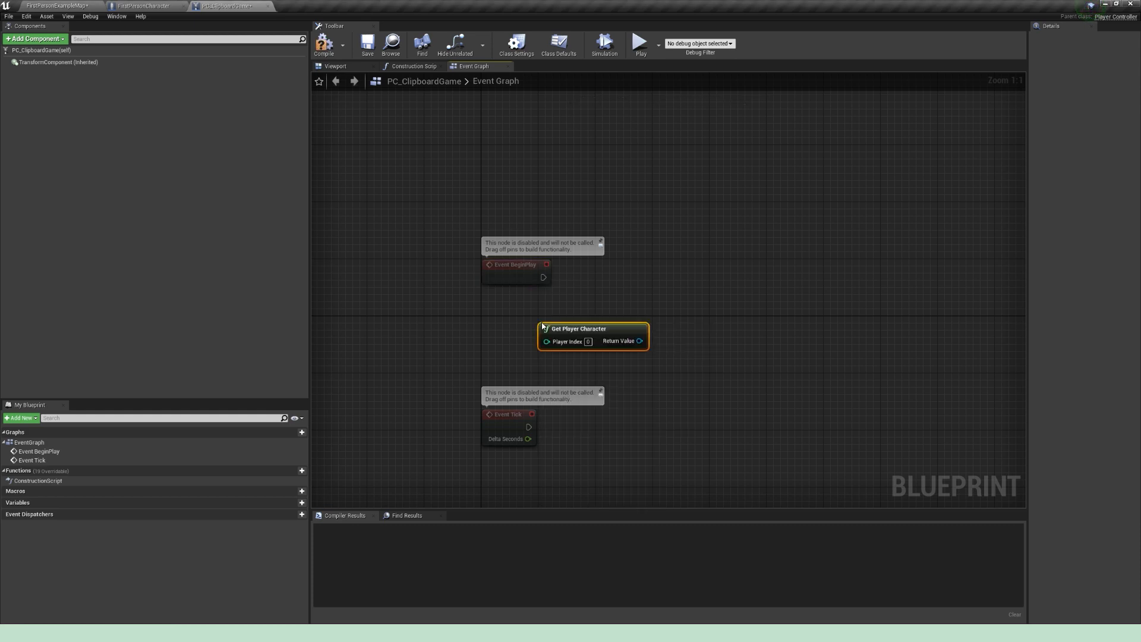
pyautogui.moveTo(574, 326); pyautogui.dragTo(545, 327)
pyautogui.moveTo(643, 344); pyautogui.dragTo(482, 347, button='right')
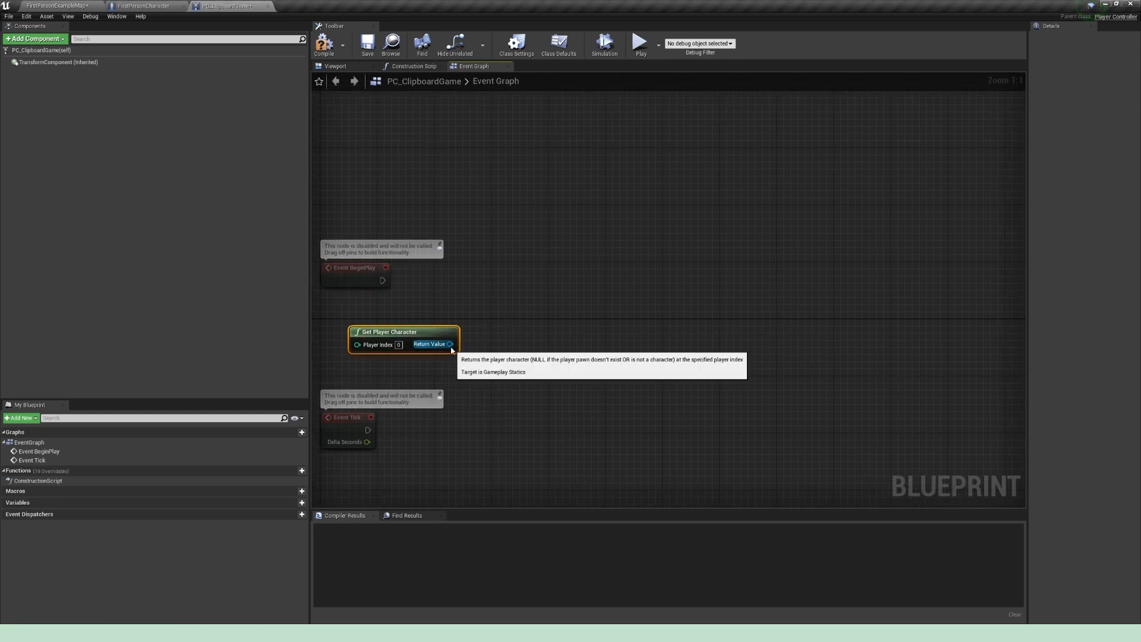
# Step: Cast the Get Player Character return value to FirstPersonCharacter and run the cast from Event BeginPlay
pyautogui.moveTo(450, 344); pyautogui.dragTo(545, 296)
pyautogui.write('cast to first')
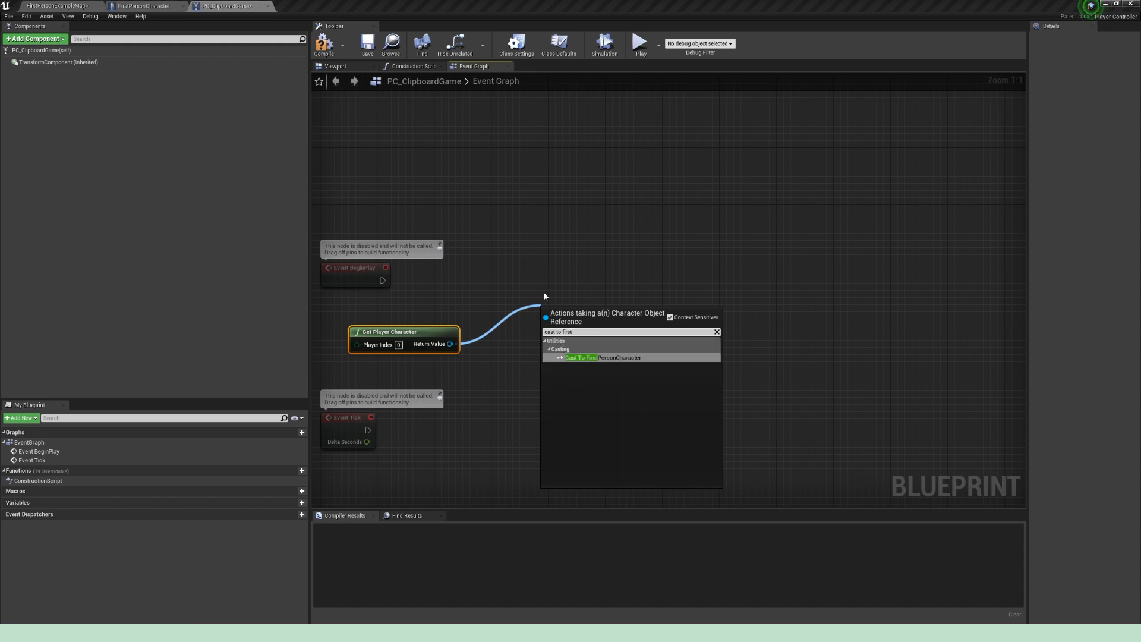
pyautogui.press('Return')
pyautogui.moveTo(382, 279); pyautogui.dragTo(549, 323)
pyautogui.moveTo(571, 319); pyautogui.dragTo(564, 297)
pyautogui.moveTo(555, 279); pyautogui.dragTo(540, 279)
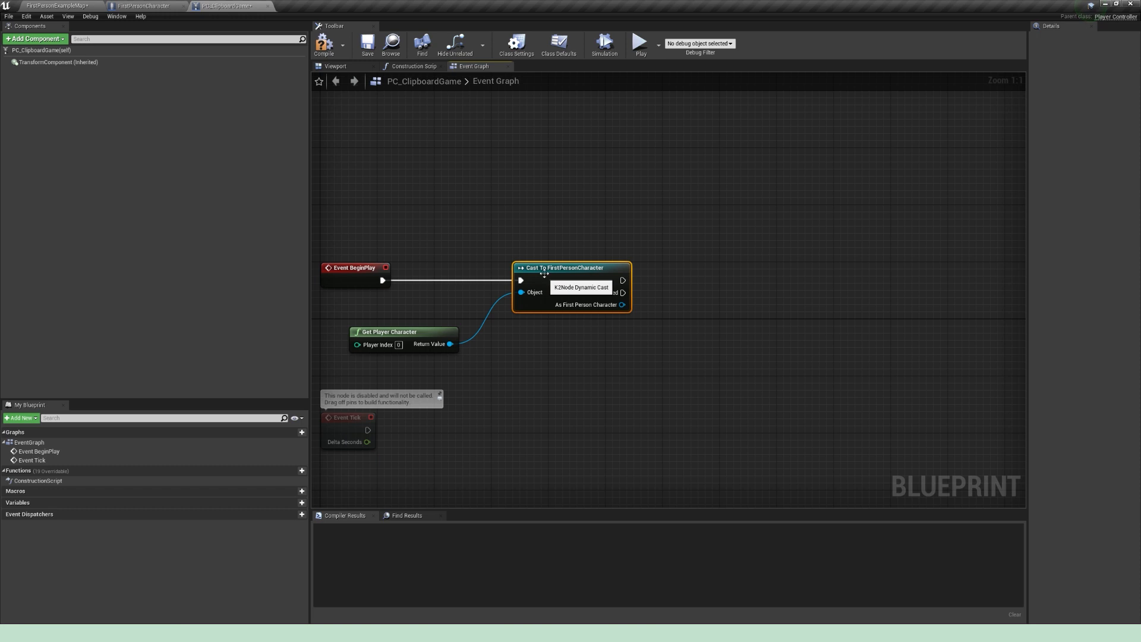
pyautogui.moveTo(606, 236); pyautogui.dragTo(567, 241, button='right')
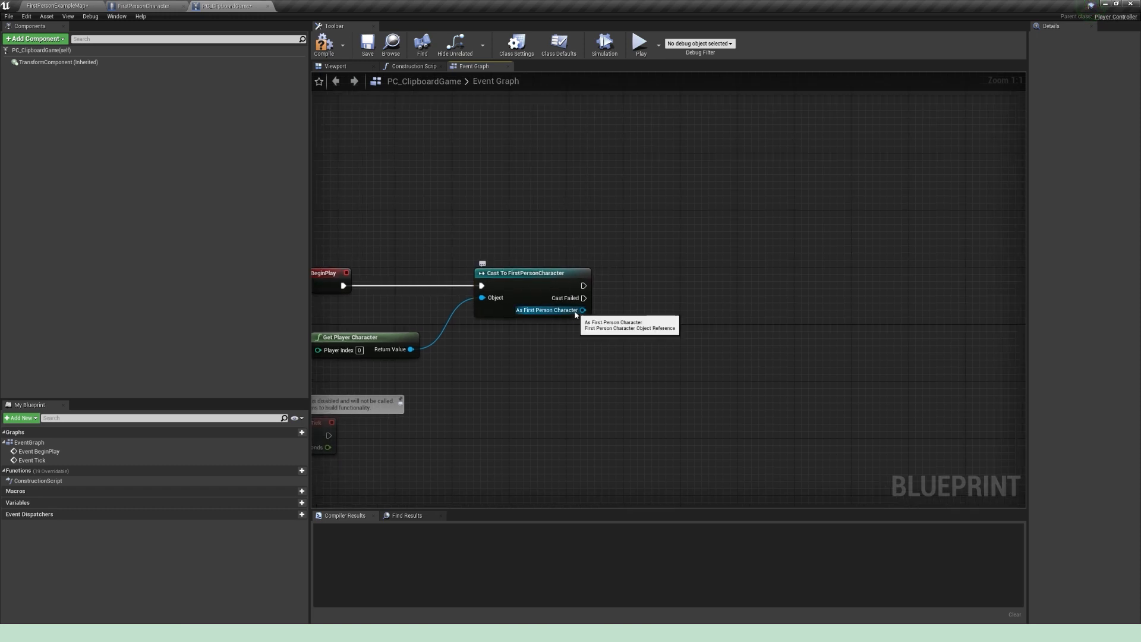
# Step: Promote the As First Person Character output to a variable named Char, align its Set node, and compile and save
pyautogui.moveTo(576, 315); pyautogui.dragTo(708, 278)
pyautogui.click(756, 327)
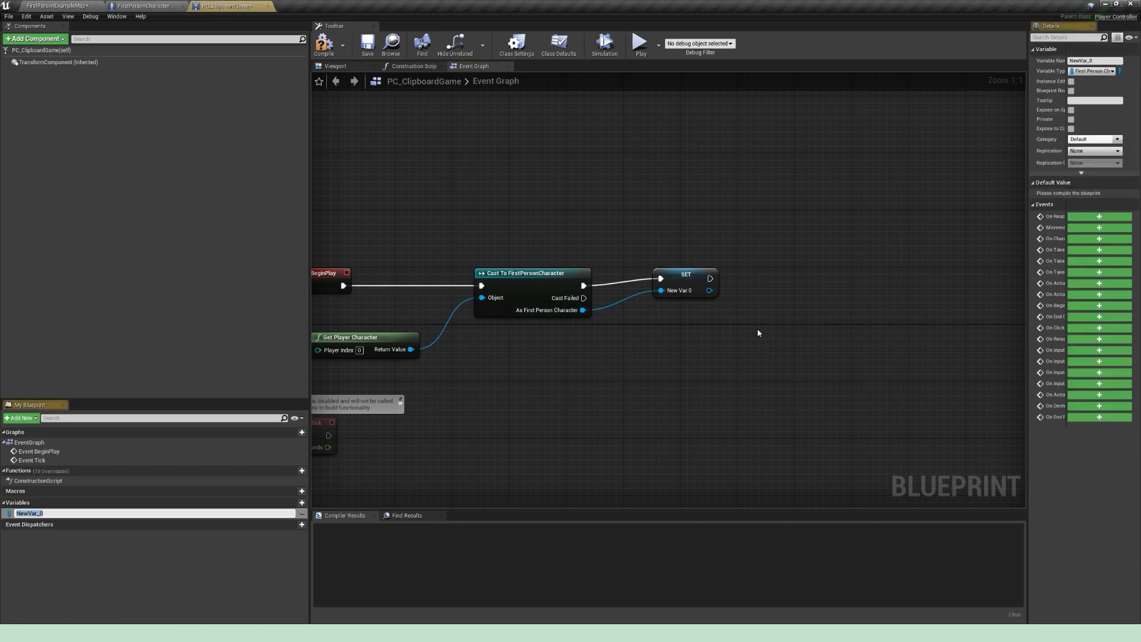
pyautogui.write('Ch')
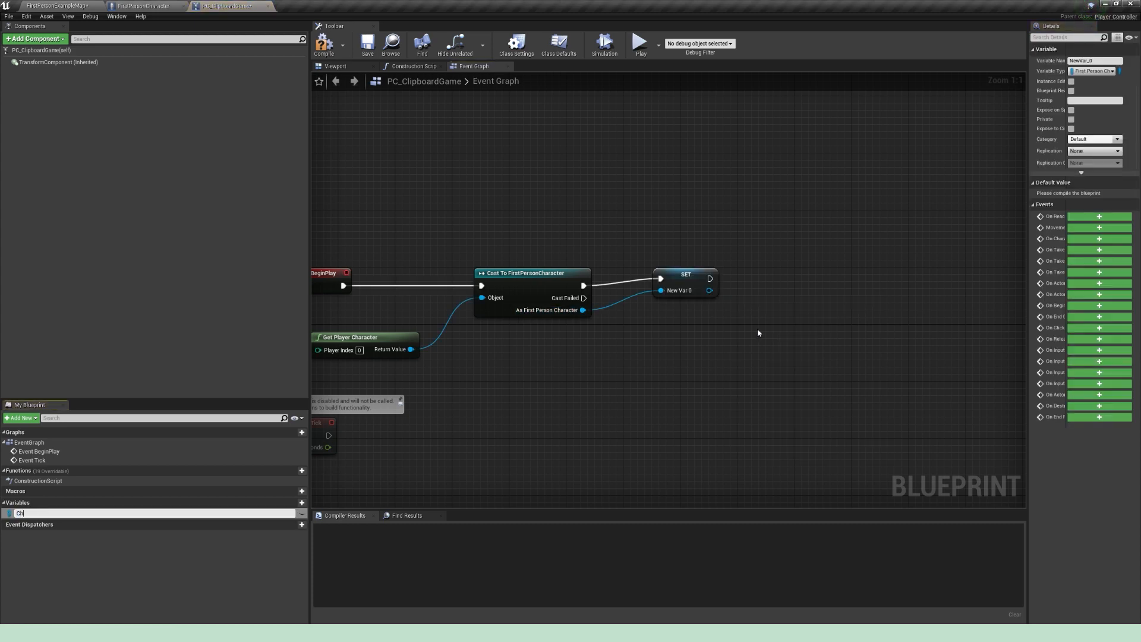
pyautogui.write('ar')
pyautogui.press('Return')
pyautogui.moveTo(698, 278); pyautogui.dragTo(661, 277)
pyautogui.click(569, 246)
pyautogui.moveTo(569, 247); pyautogui.dragTo(582, 242, button='right')
pyautogui.click(325, 47)
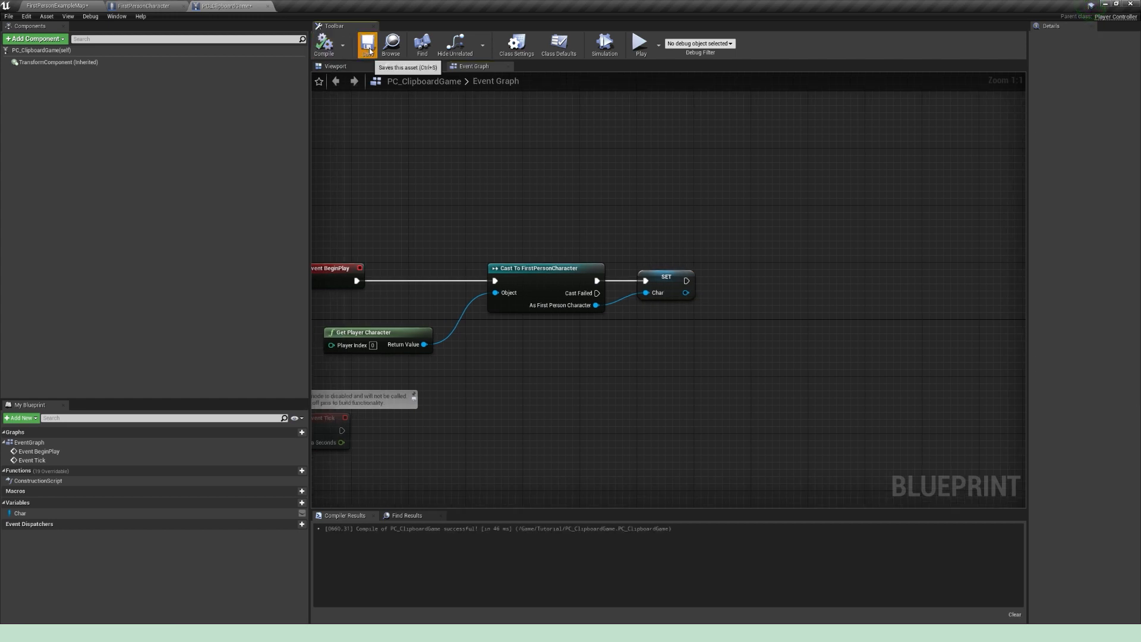
pyautogui.click(368, 48)
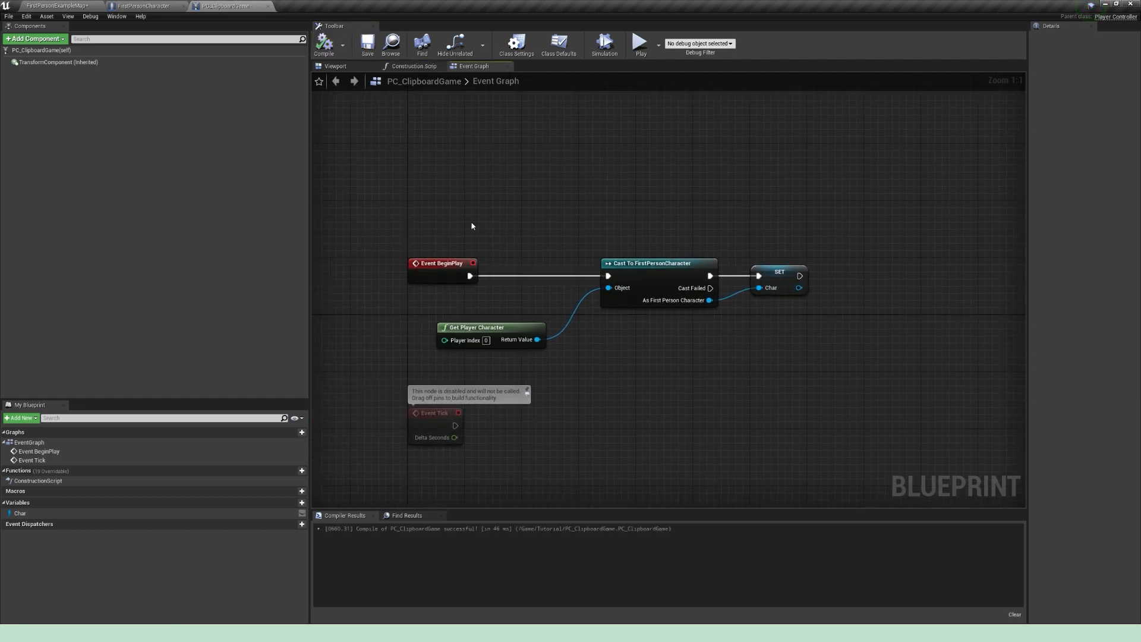
# Step: Set the level's Player Controller Class to PC_ClipboardGame under Selected GameMode in the World Settings, and save the map
pyautogui.click(59, 6)
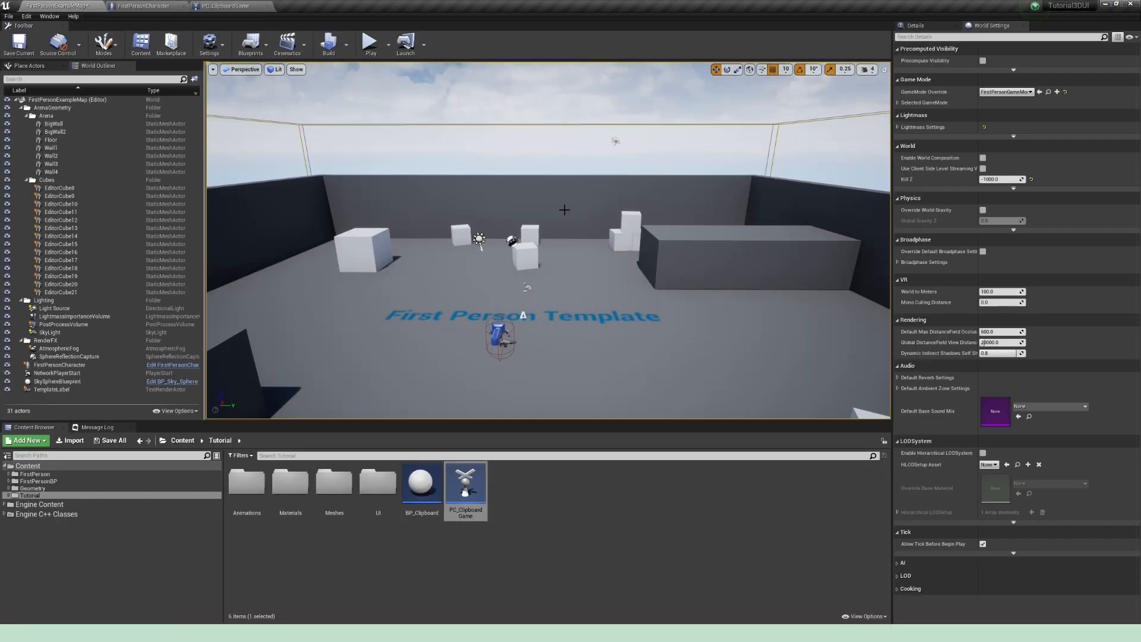
pyautogui.click(897, 103)
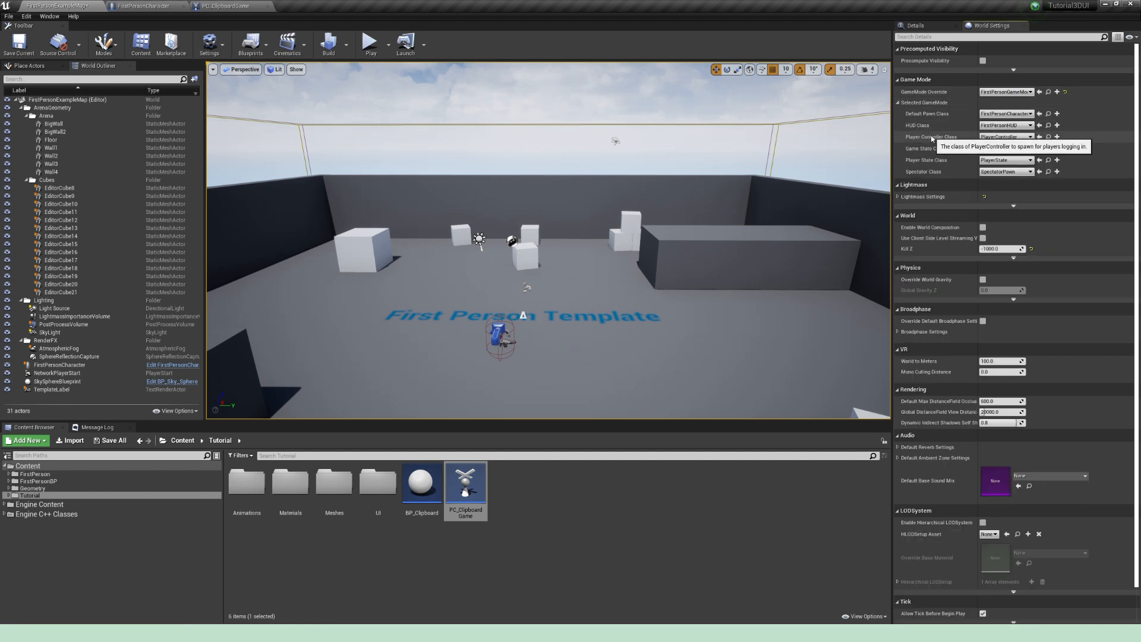
pyautogui.click(1000, 138)
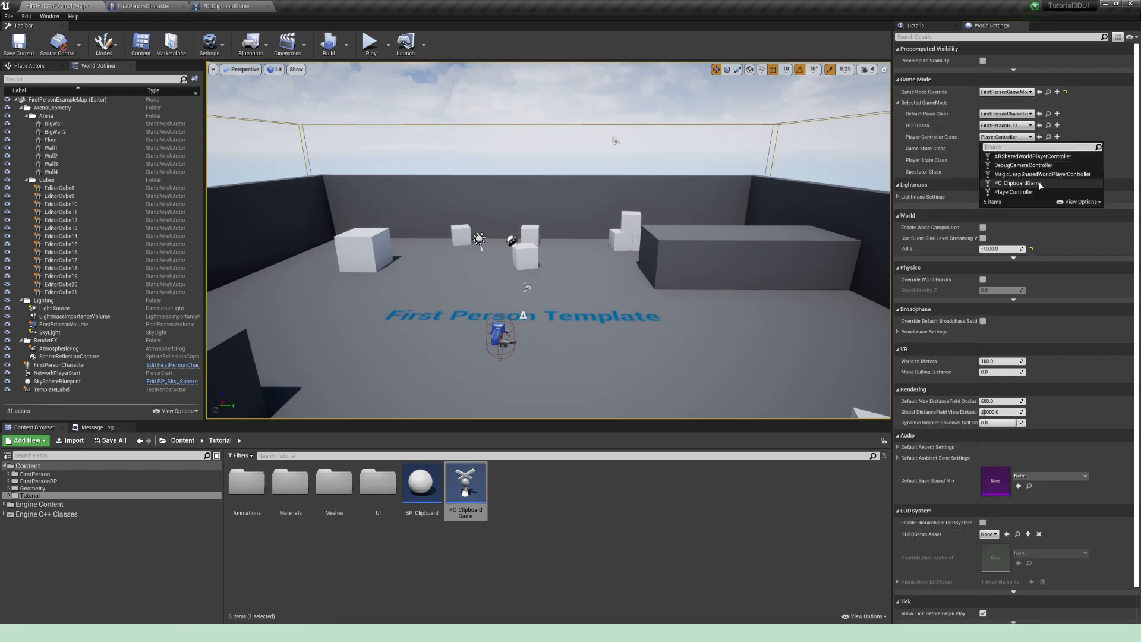
pyautogui.click(1018, 183)
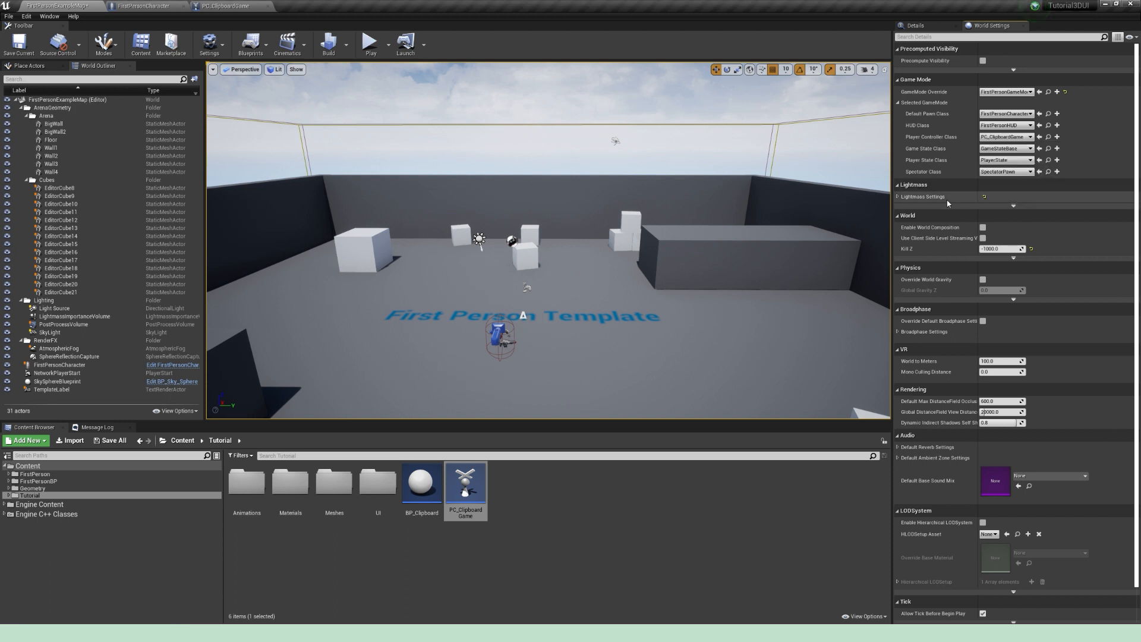
pyautogui.click(14, 48)
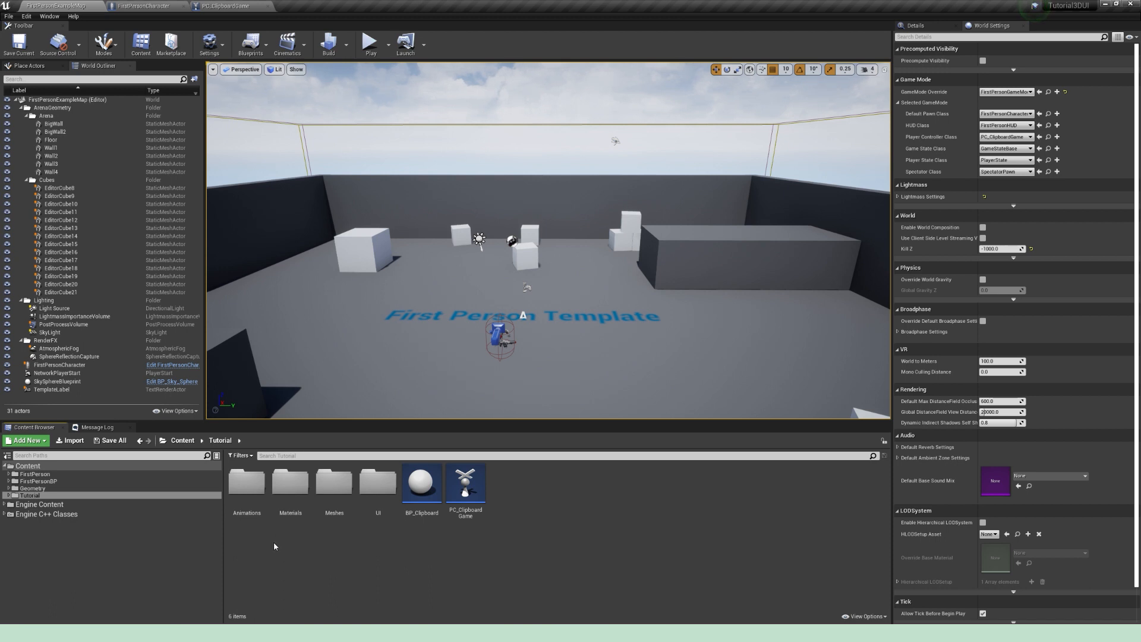
# Step: Import the ClipboardLowPose and ClipboardUpPose FBX files into Tutorial/Animations as animations only, without mesh, using SK_Mannequin_Arms_Skeleton
pyautogui.doubleClick(246, 482)
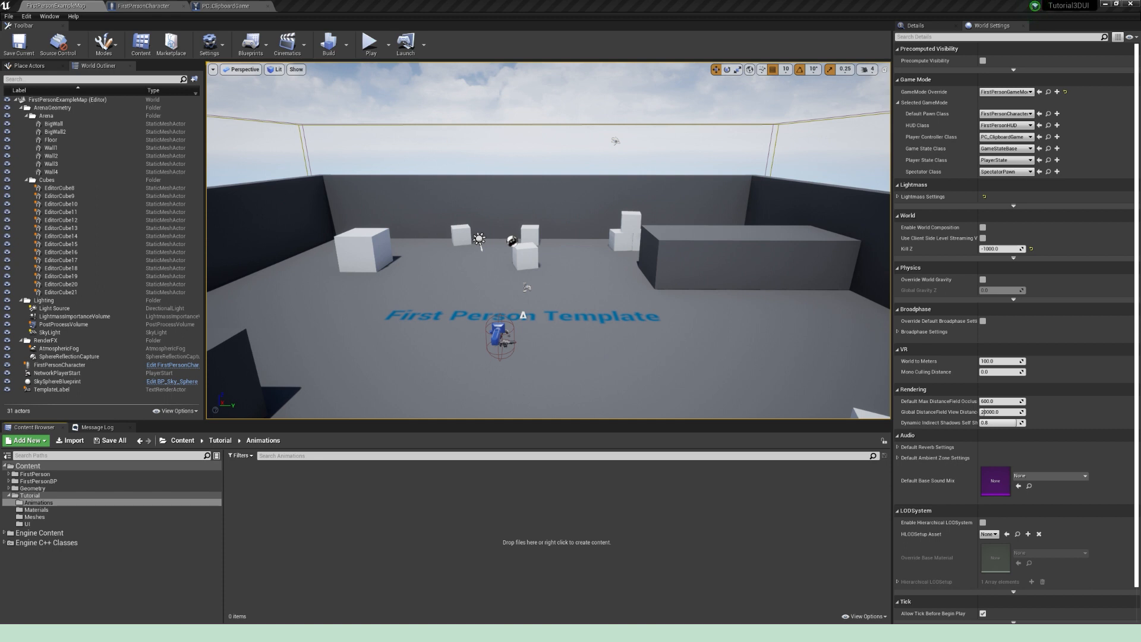
pyautogui.moveTo(421, 468); pyautogui.dragTo(409, 505)
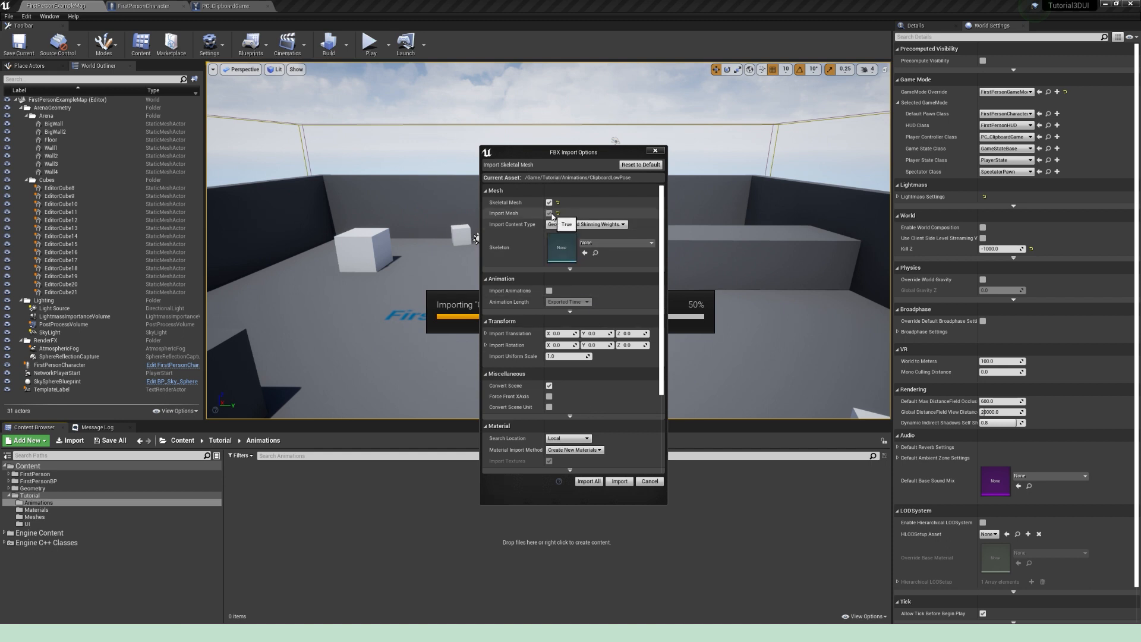
pyautogui.click(549, 214)
pyautogui.click(622, 221)
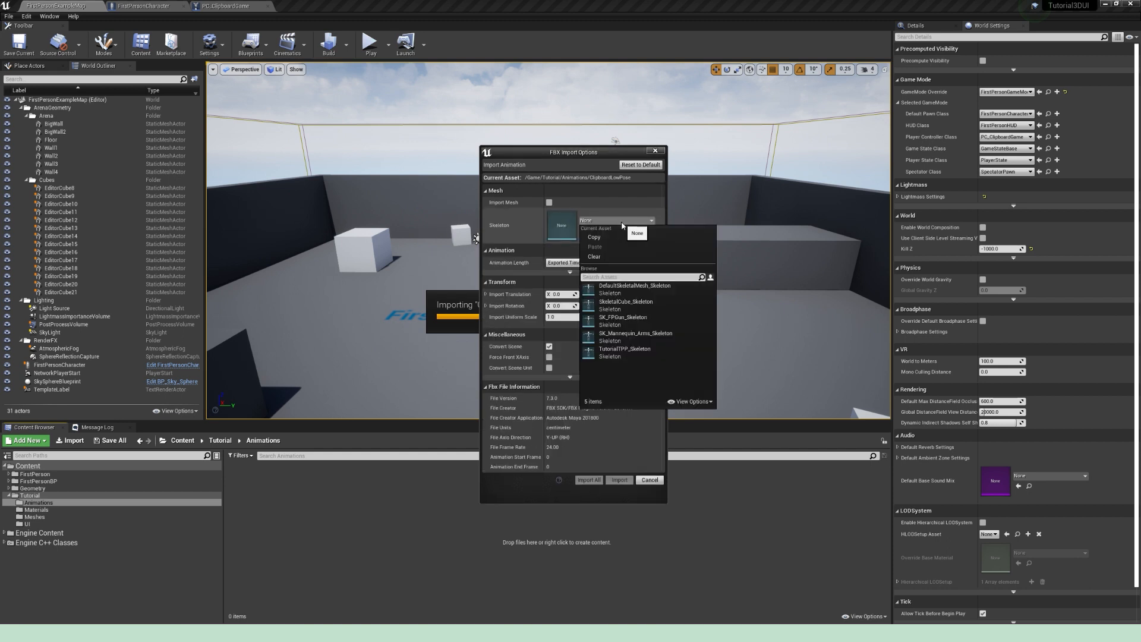
pyautogui.click(664, 335)
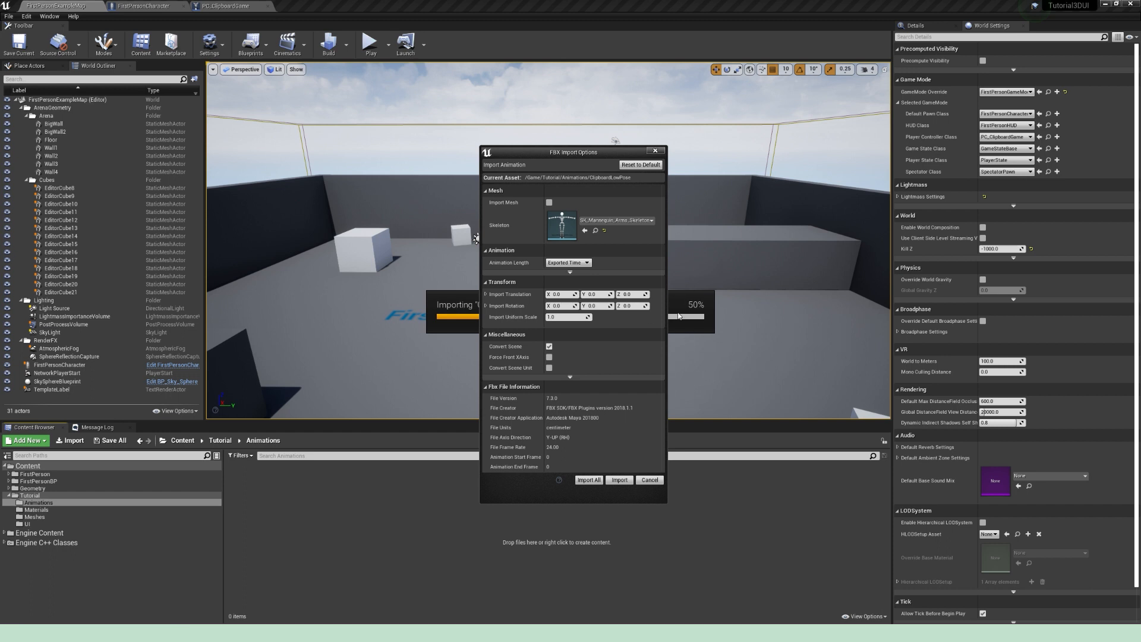
pyautogui.click(586, 481)
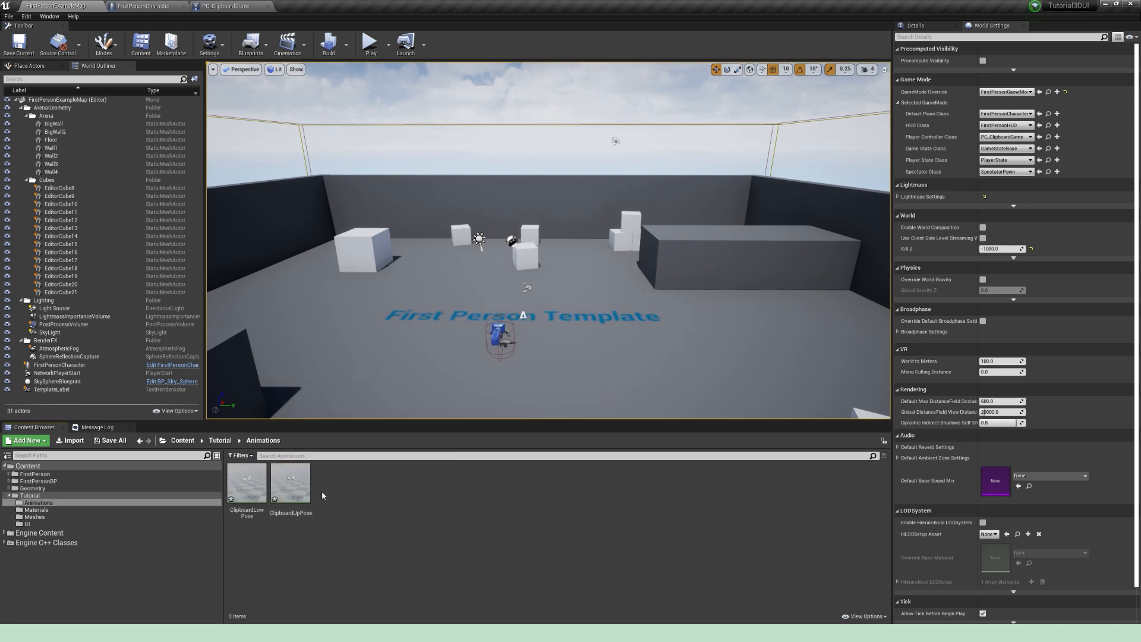
# Step: Preview the imported ClipboardUpPose and ClipboardLowPose animations on the mannequin arms
pyautogui.doubleClick(292, 491)
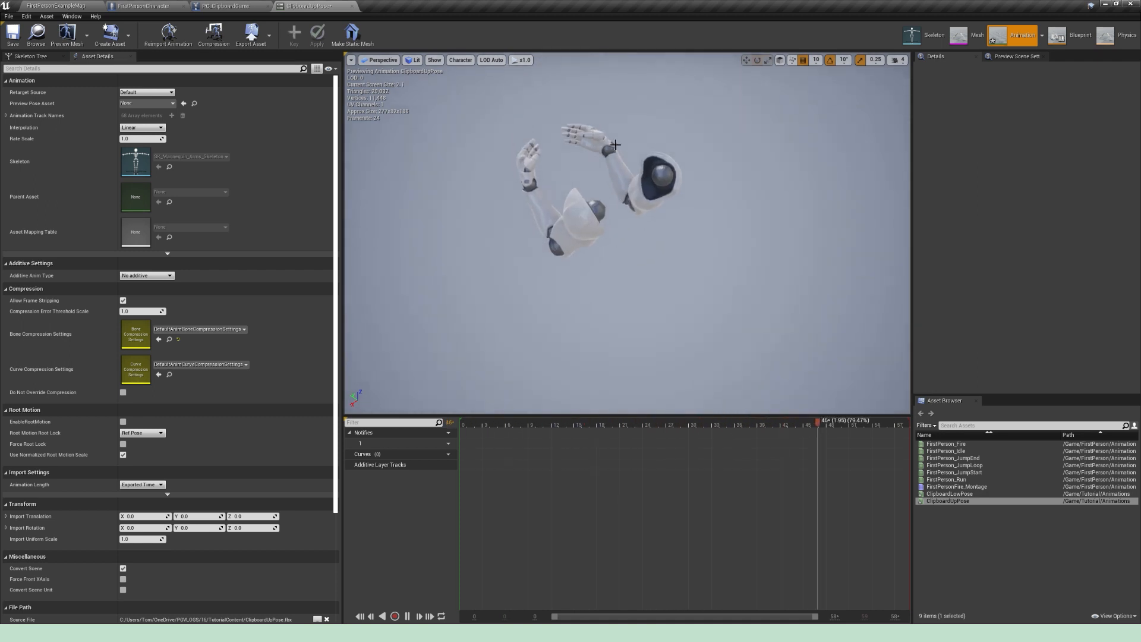
pyautogui.click(975, 493)
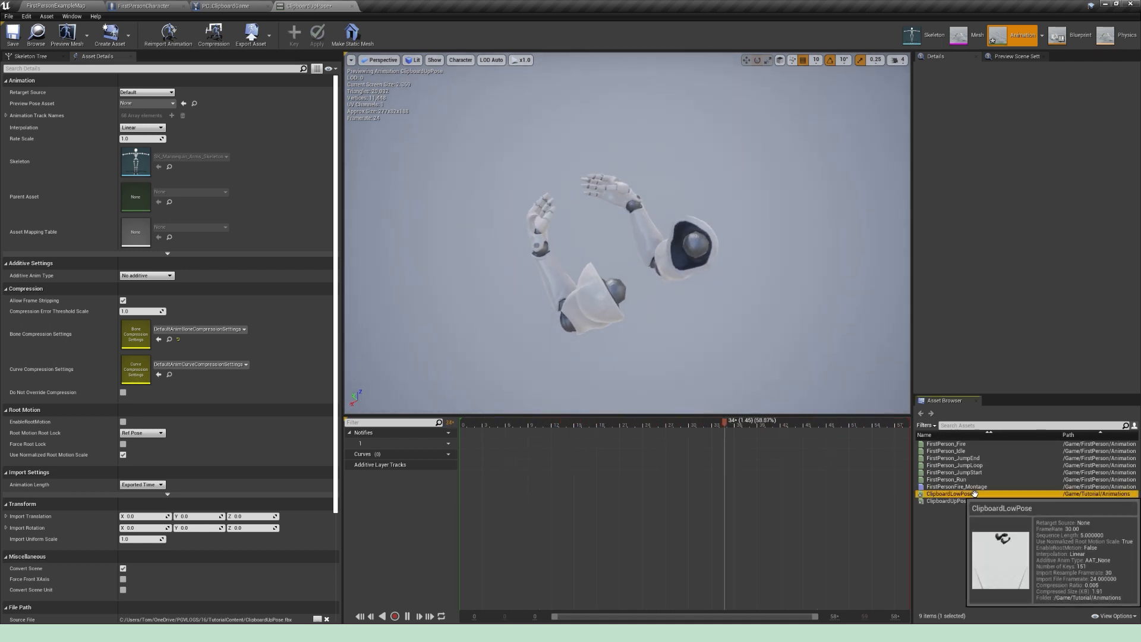
pyautogui.doubleClick(975, 493)
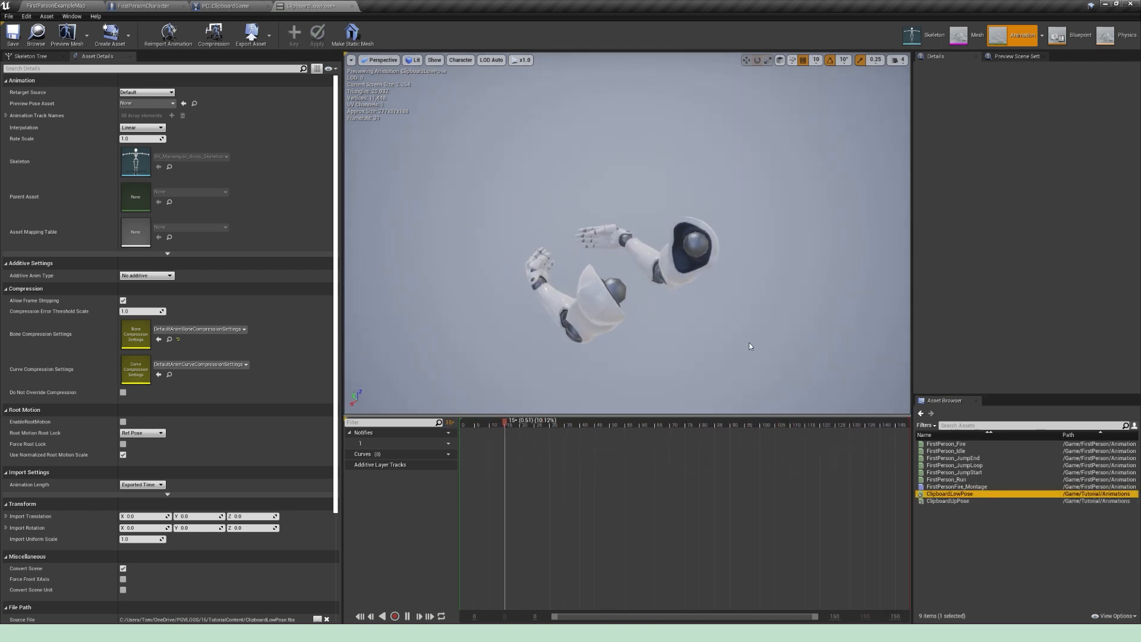
# Step: Save the ClipboardLowPose asset, close the animation editor, and save all modified project content
pyautogui.click(12, 35)
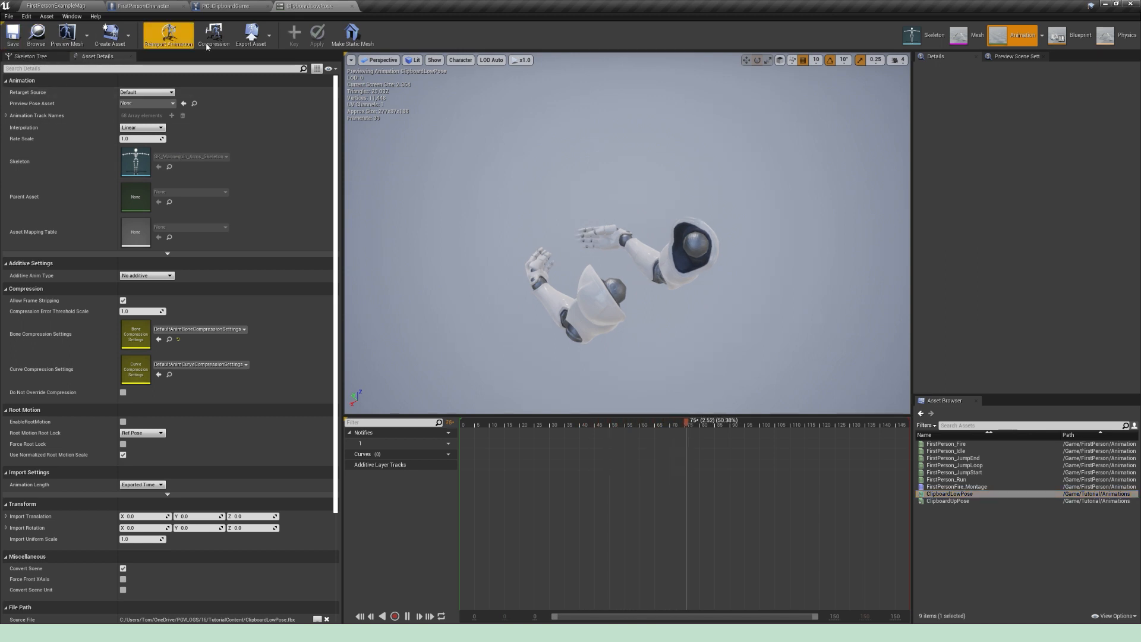
pyautogui.click(352, 6)
pyautogui.click(55, 6)
pyautogui.click(9, 16)
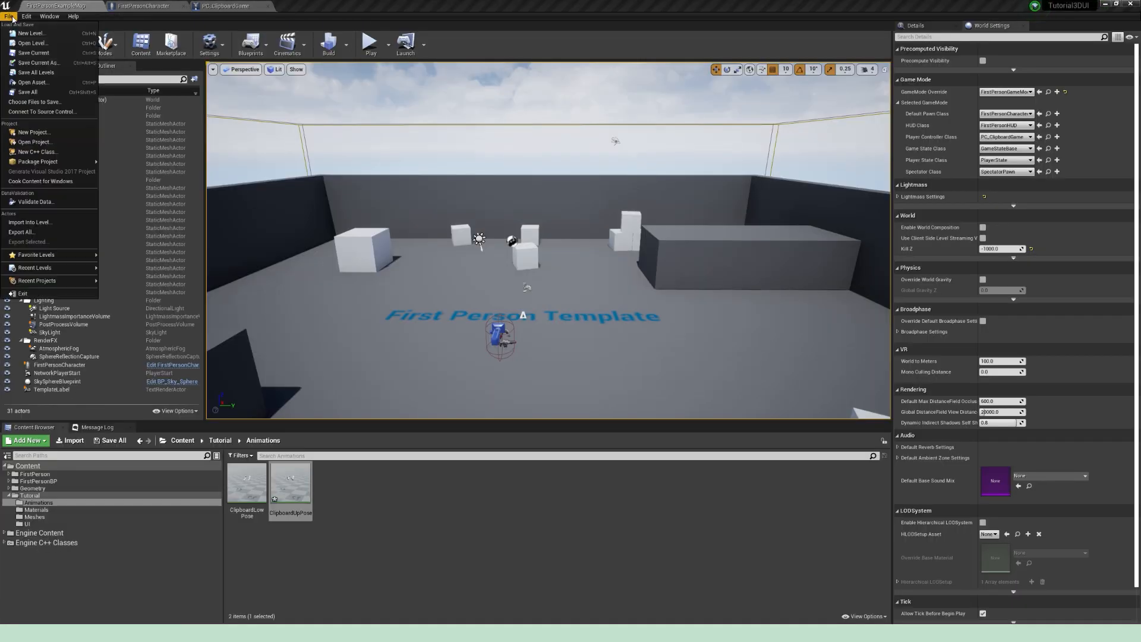
pyautogui.click(28, 93)
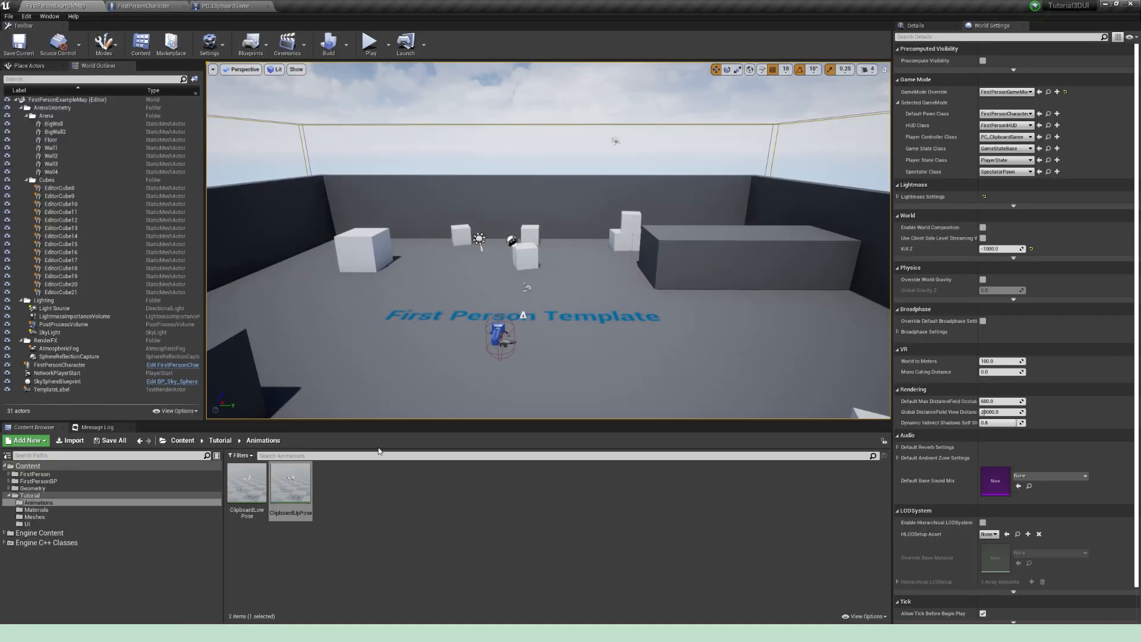
pyautogui.click(393, 496)
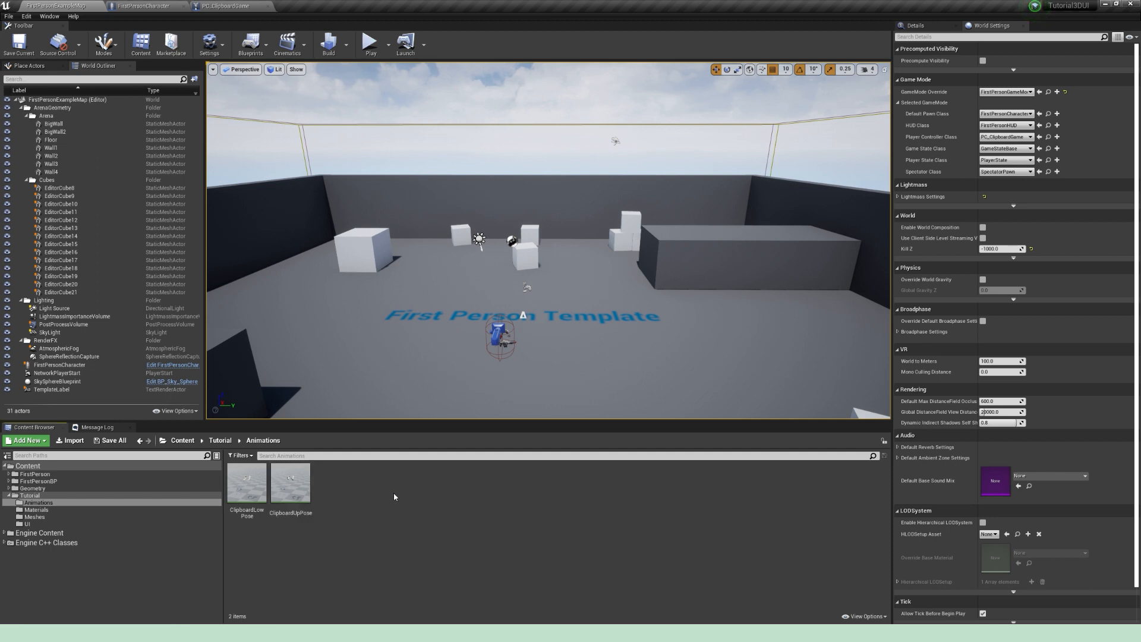
# Step: Open FirstPerson_AnimBP from the FirstPerson/Animations folder and show its event graph
pyautogui.click(60, 475)
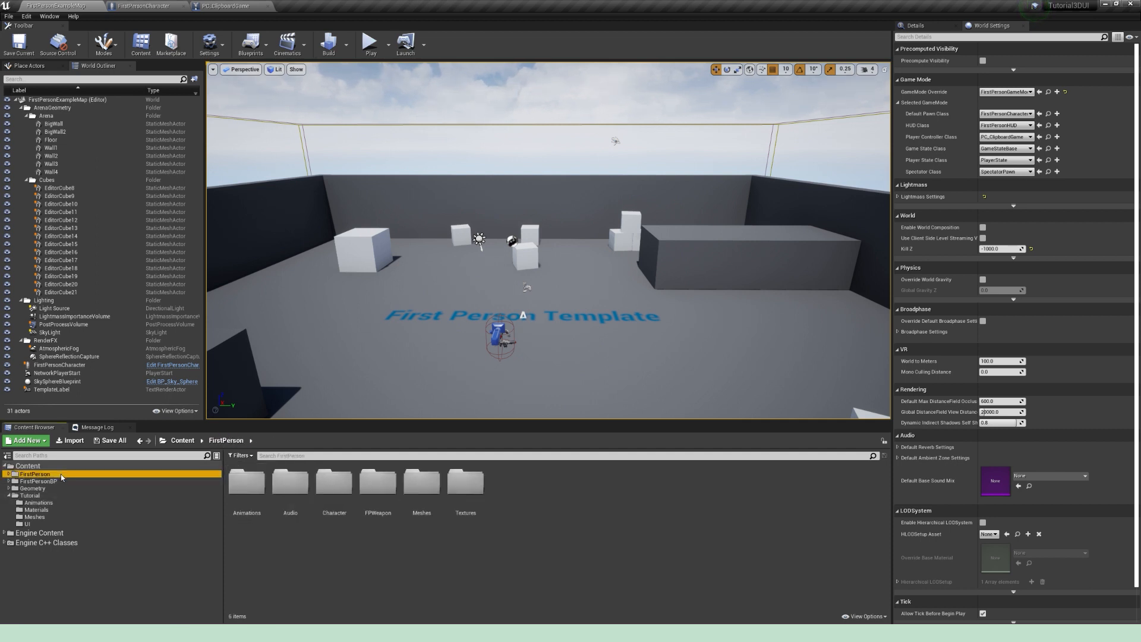
pyautogui.doubleClick(246, 482)
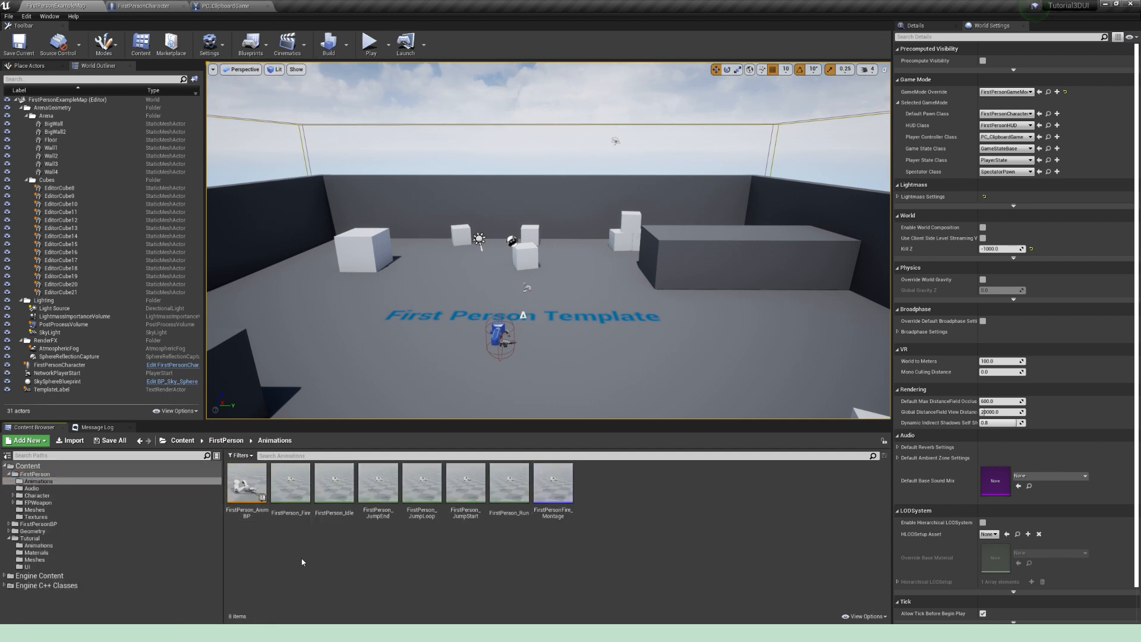
pyautogui.doubleClick(246, 486)
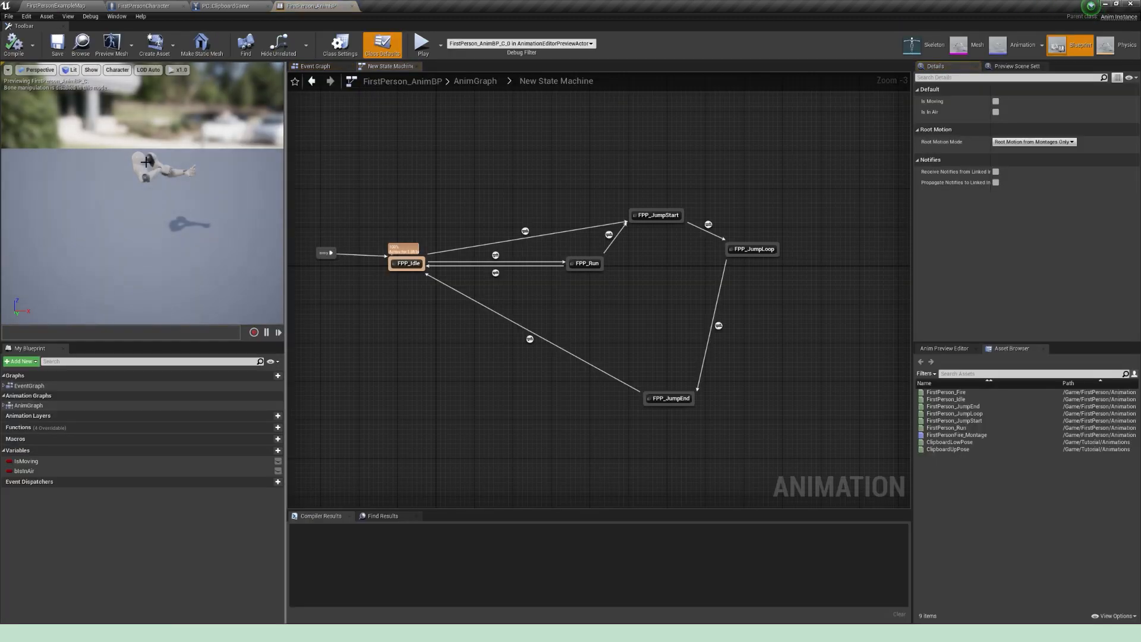
pyautogui.moveTo(409, 171); pyautogui.dragTo(459, 190, button='right')
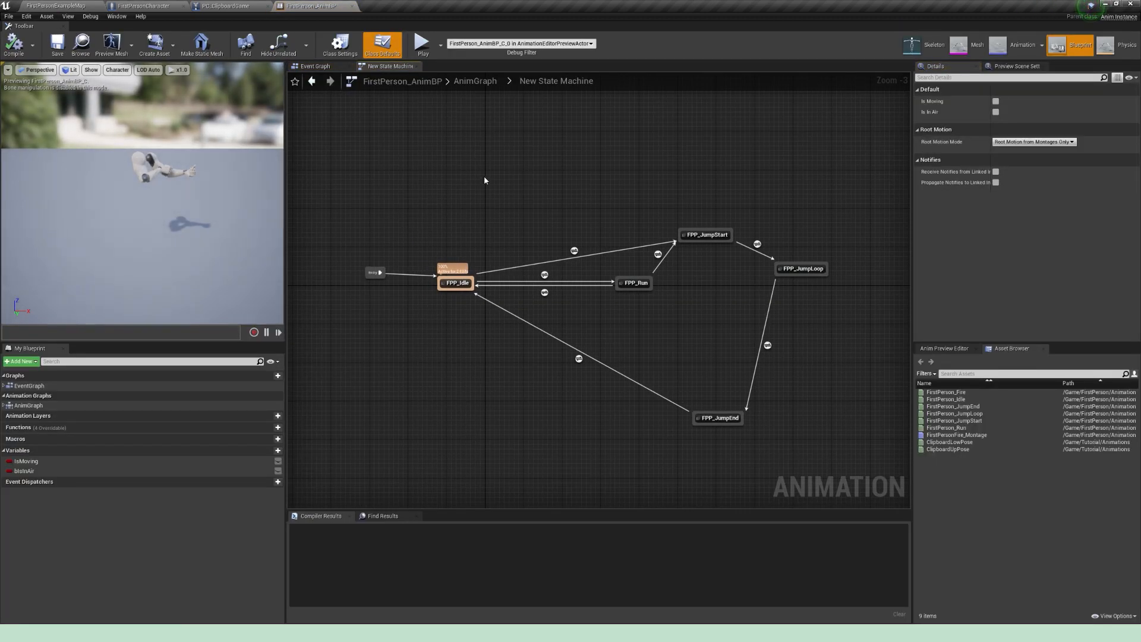
pyautogui.click(321, 83)
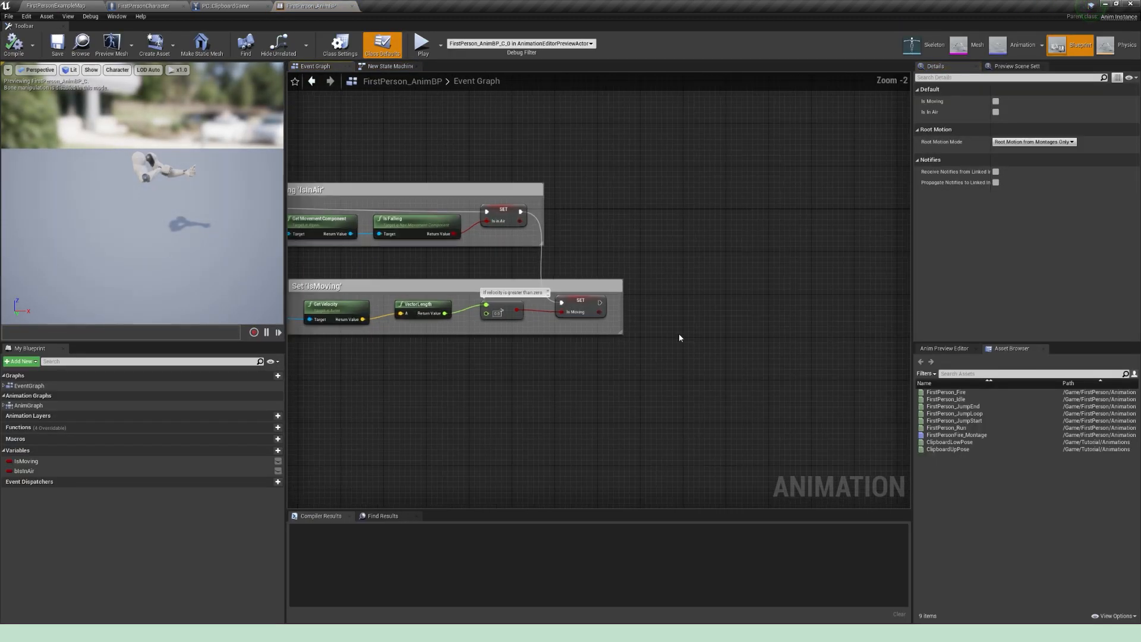
# Step: Create a Boolean variable named MenuOpen? and add its Set node, executed after the Set Is Moving node
pyautogui.click(267, 451)
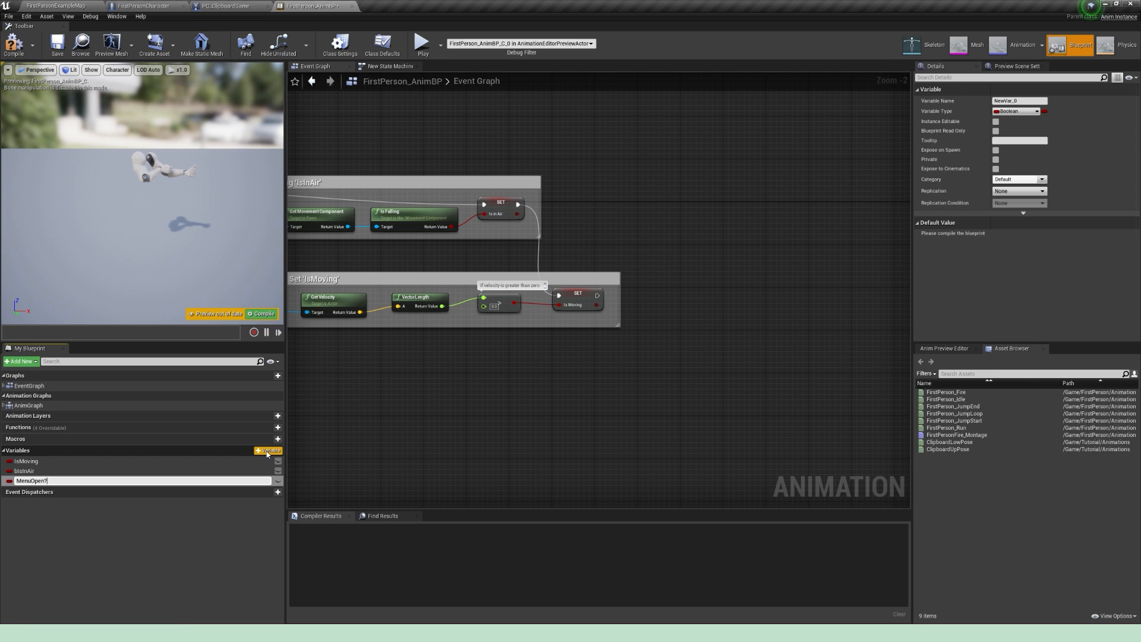
pyautogui.press('Return')
pyautogui.keyDown('alt'); pyautogui.moveTo(70, 483); pyautogui.dragTo(737, 342); pyautogui.keyUp('alt')
pyautogui.moveTo(597, 295); pyautogui.dragTo(740, 350)
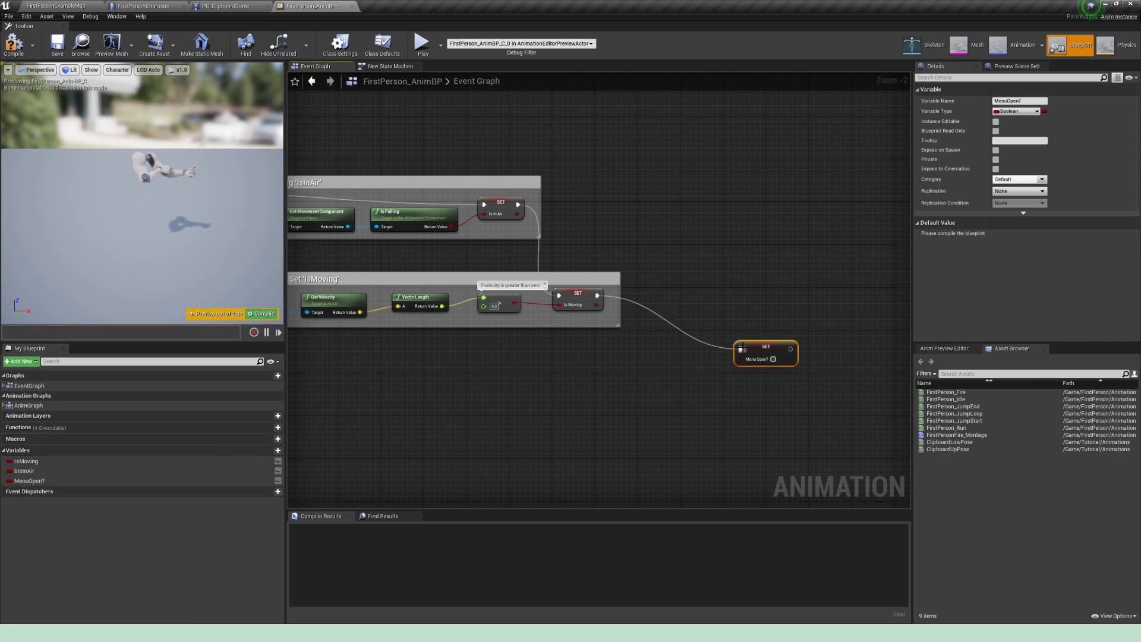
pyautogui.click(682, 364)
# Step: Add a Get Player Character node below the Is Moving section and cast it to FirstPersonCharacter using a pure cast
pyautogui.scroll(1, 524, 372)
pyautogui.rightClick(520, 380)
pyautogui.write('Get player cahr')
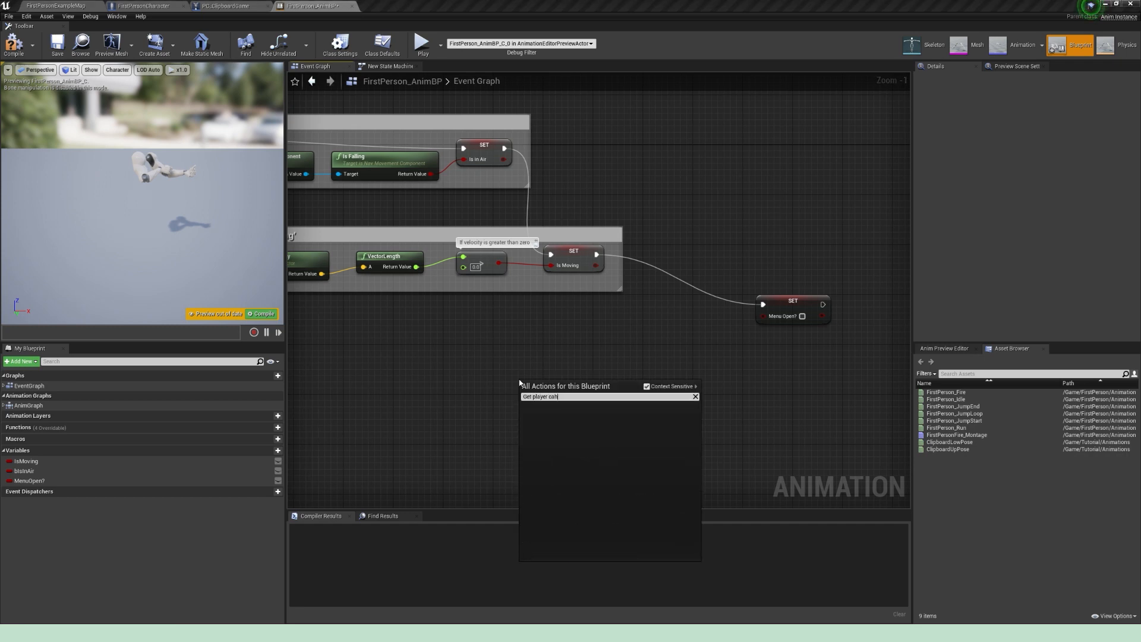
pyautogui.press('Return')
pyautogui.moveTo(543, 400); pyautogui.dragTo(636, 358)
pyautogui.write('cast to')
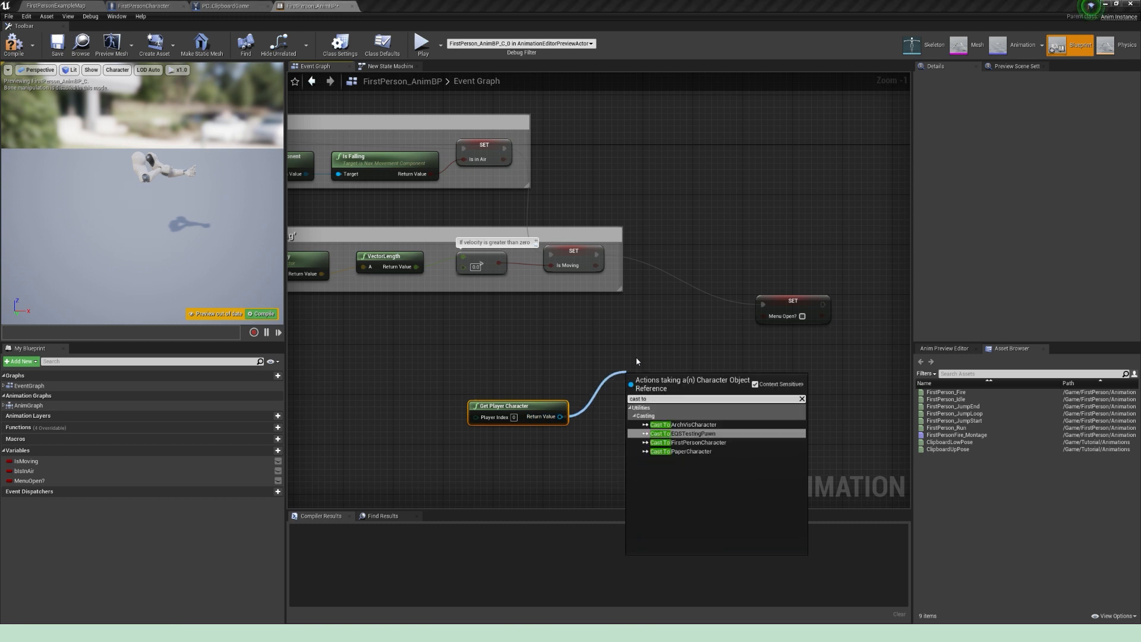
pyautogui.press('Down')
pyautogui.press('Return')
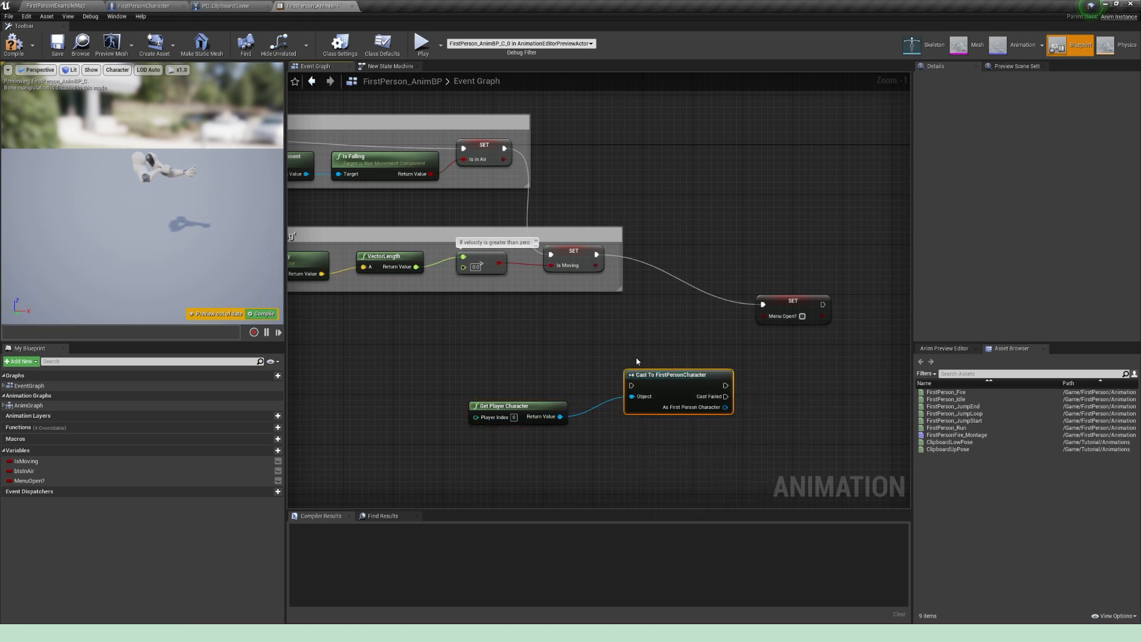
pyautogui.rightClick(653, 378)
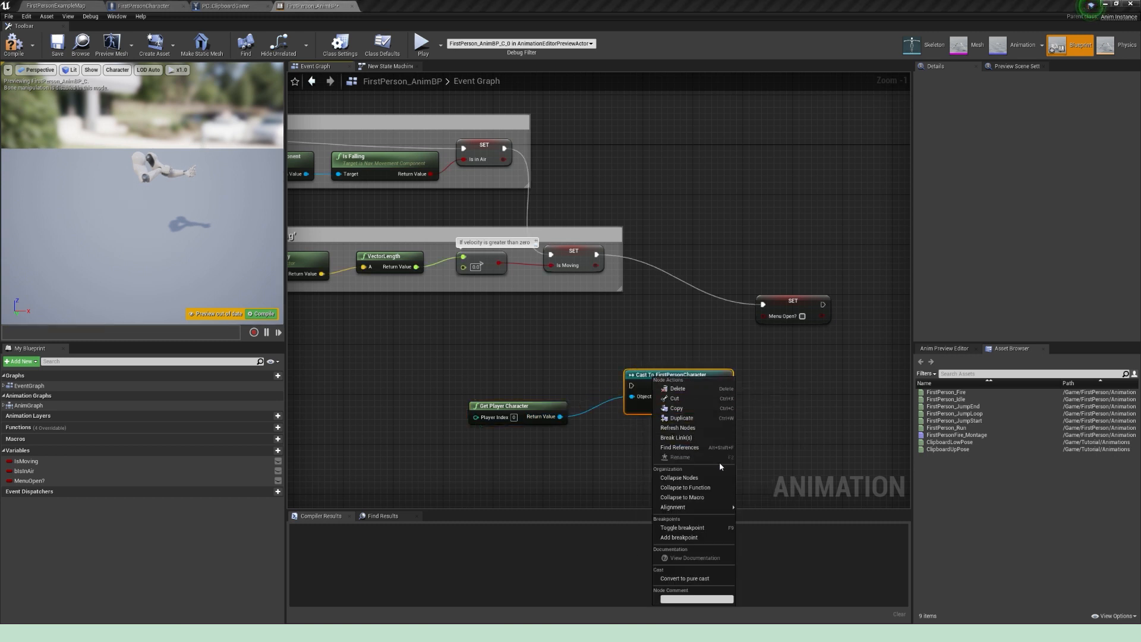
pyautogui.click(700, 579)
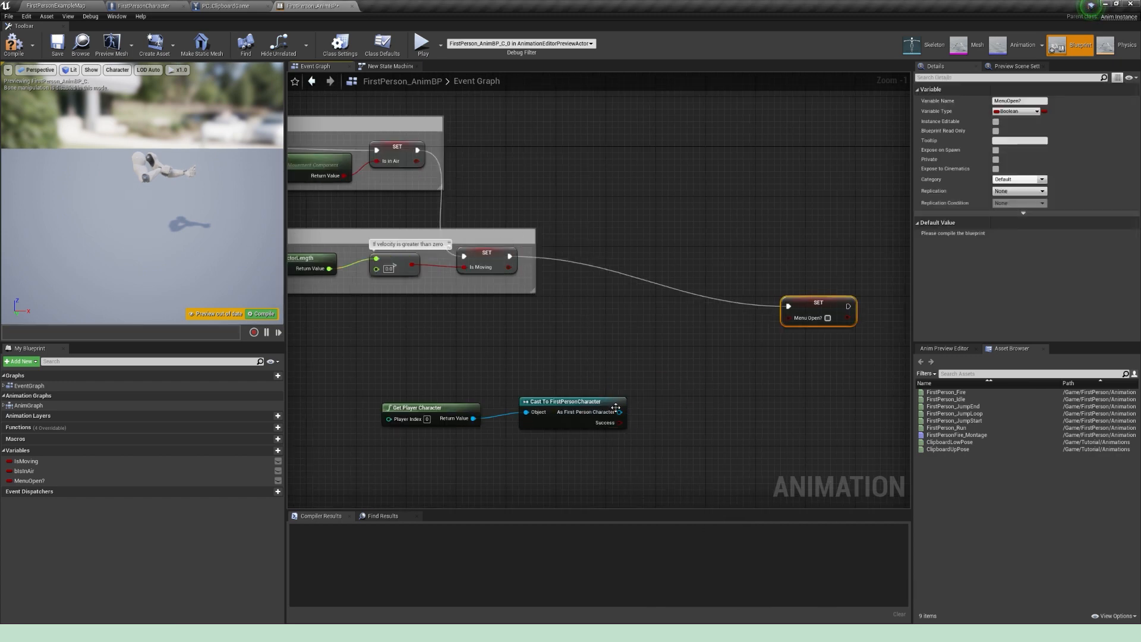
# Step: Check the As First Person Character output with an Is Valid node wired between the Set Is Moving and Set MenuOpen? nodes
pyautogui.moveTo(618, 411); pyautogui.dragTo(639, 311)
pyautogui.write('is vali')
pyautogui.press('Return')
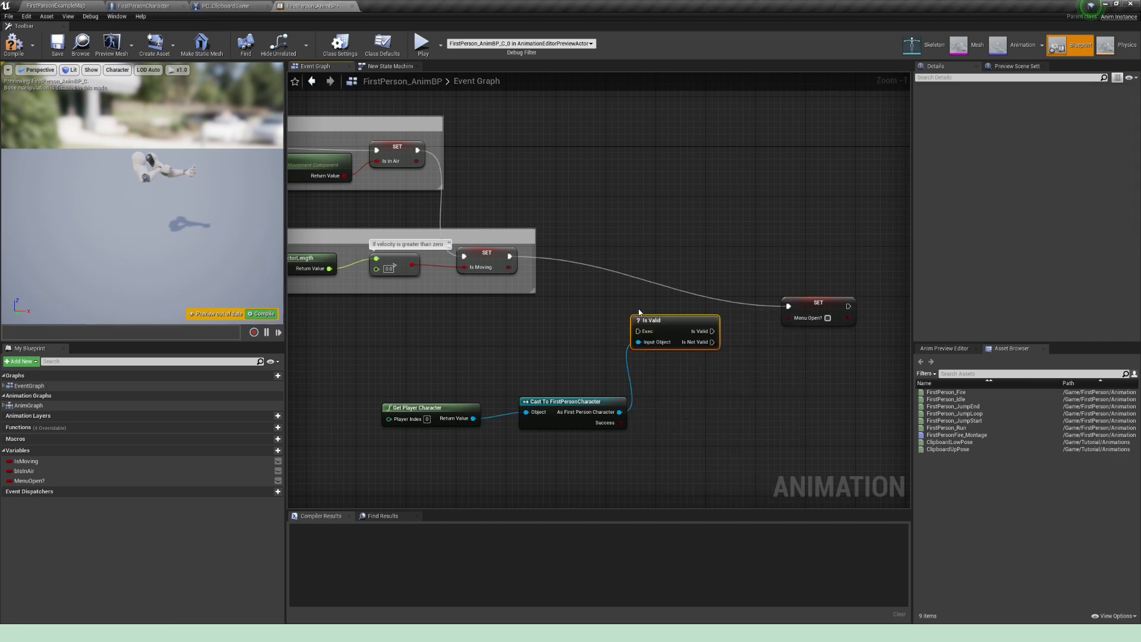
pyautogui.moveTo(509, 257); pyautogui.dragTo(640, 331)
pyautogui.moveTo(663, 322); pyautogui.dragTo(762, 322)
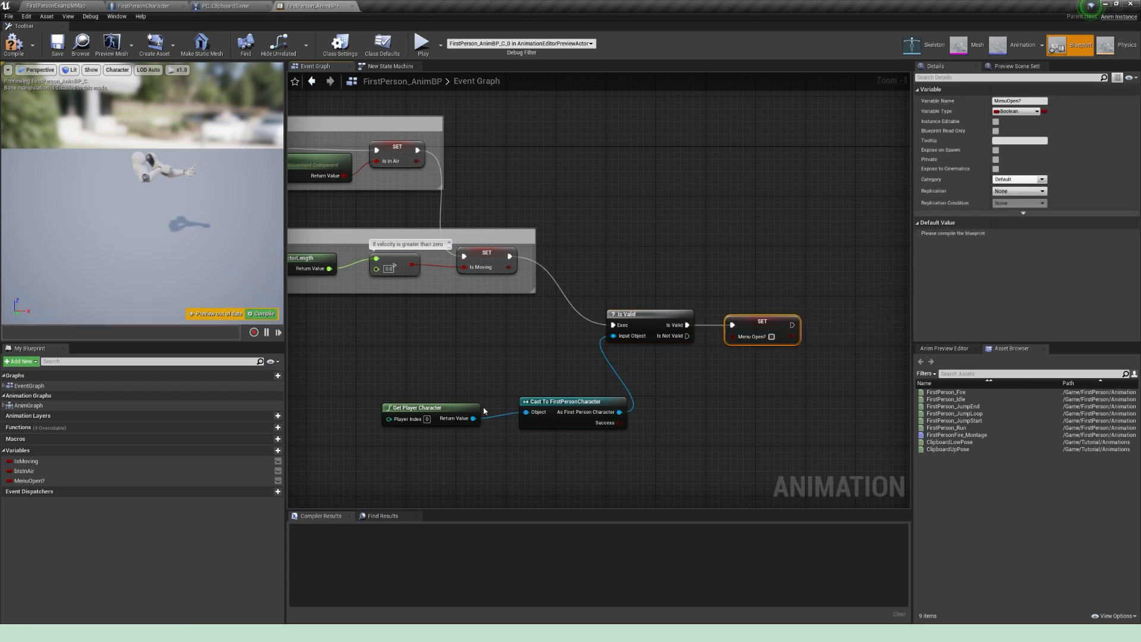
# Step: Move the Get Player Character and cast nodes up so they line up beside the Is Valid node
pyautogui.moveTo(568, 439); pyautogui.dragTo(448, 400)
pyautogui.moveTo(570, 403); pyautogui.dragTo(527, 346)
pyautogui.moveTo(454, 389); pyautogui.dragTo(411, 359)
pyautogui.moveTo(384, 348); pyautogui.dragTo(402, 346)
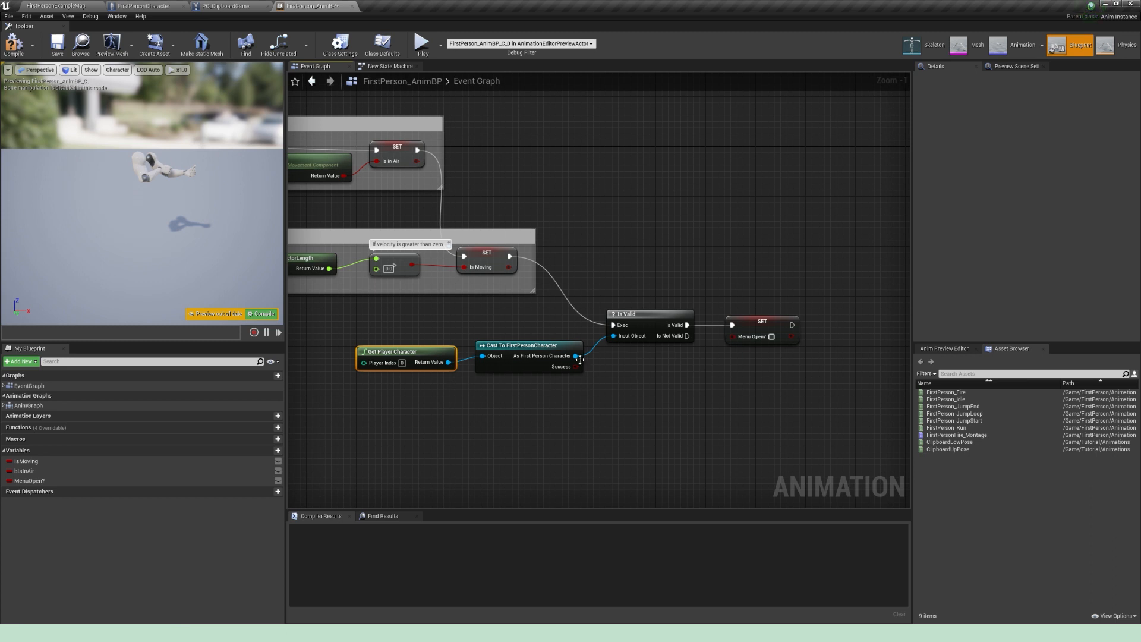
# Step: Add a Get MenuOpen? node from the cast's As First Person Character output, below the Is Valid node
pyautogui.moveTo(580, 359); pyautogui.dragTo(655, 392)
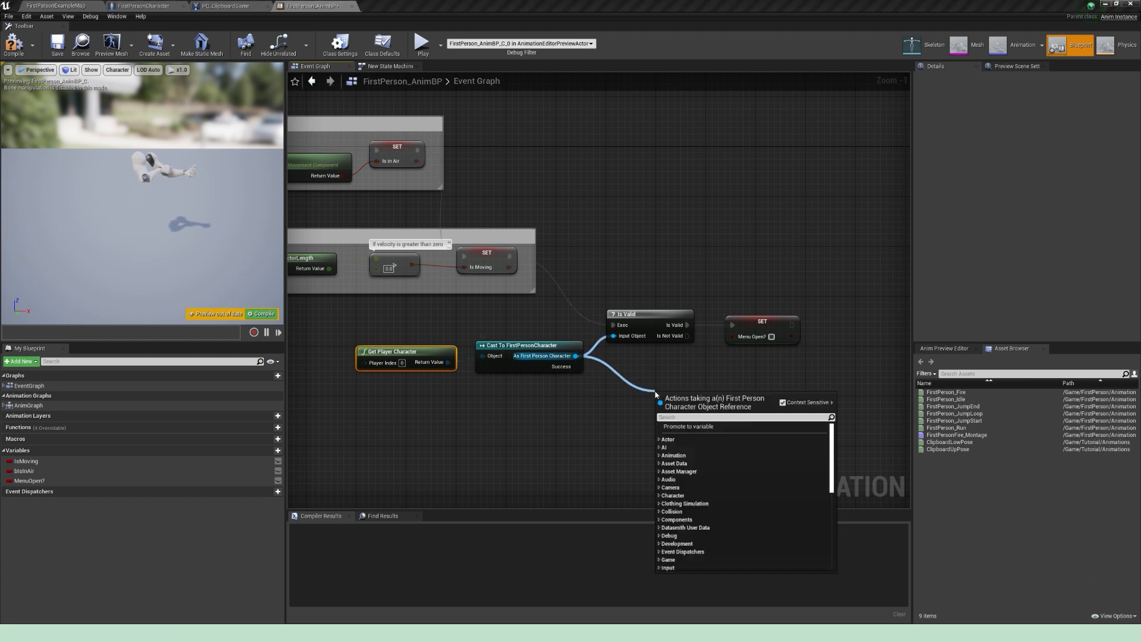
pyautogui.write('get menu open')
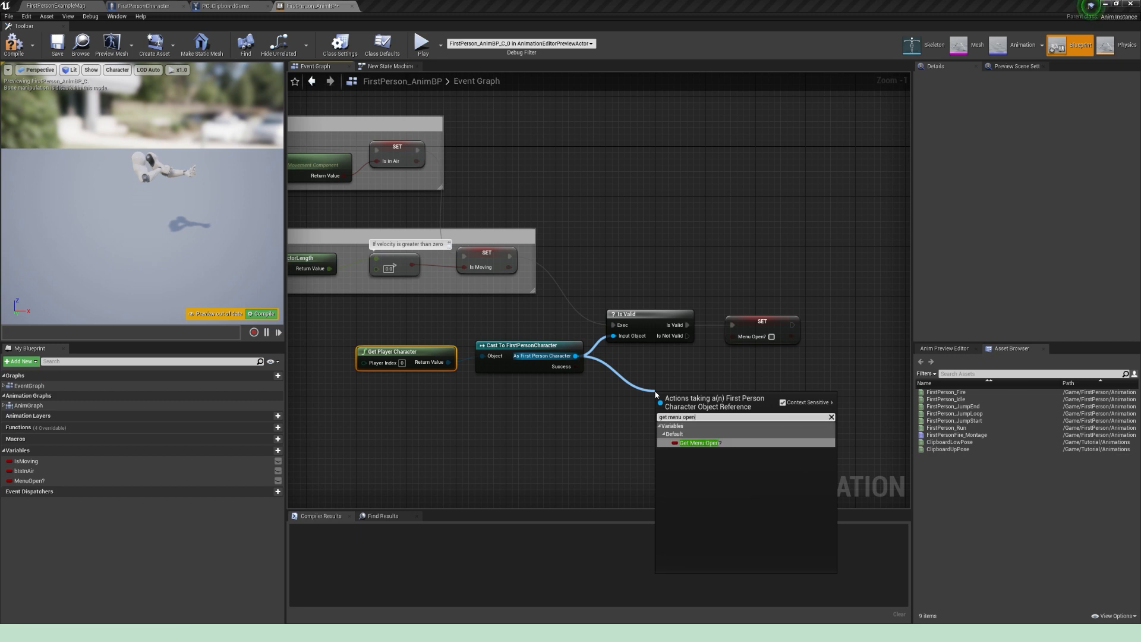
pyautogui.press('Return')
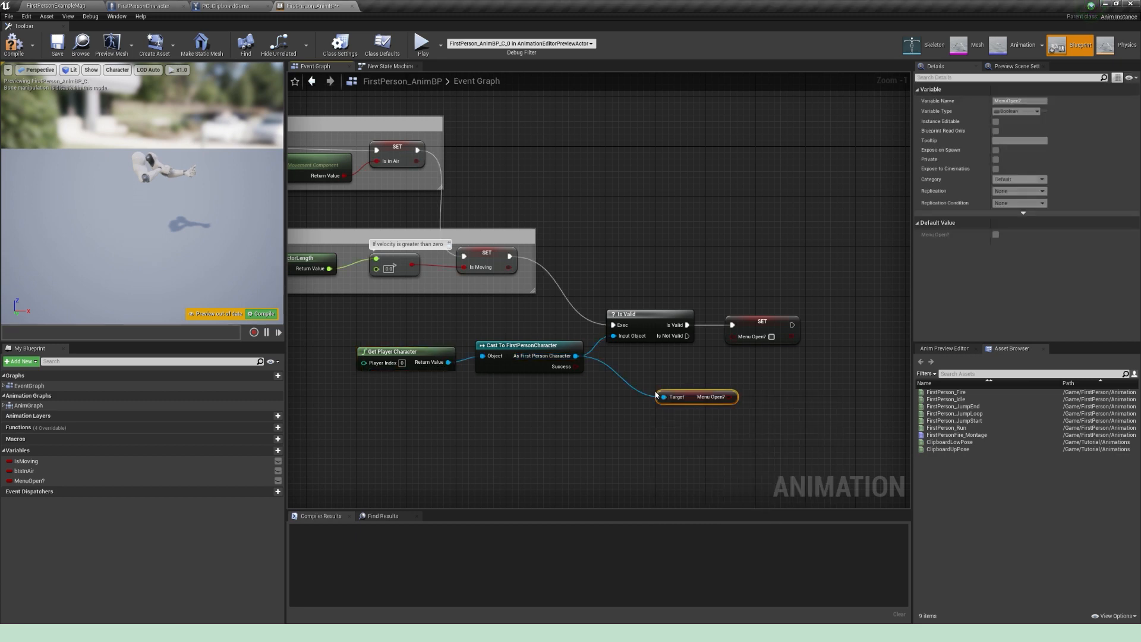
# Step: Feed the character's MenuOpen? value into the Set MenuOpen? node, tuck the getter under Is Valid, and compile
pyautogui.moveTo(696, 400); pyautogui.dragTo(733, 336)
pyautogui.click(777, 396)
pyautogui.click(13, 43)
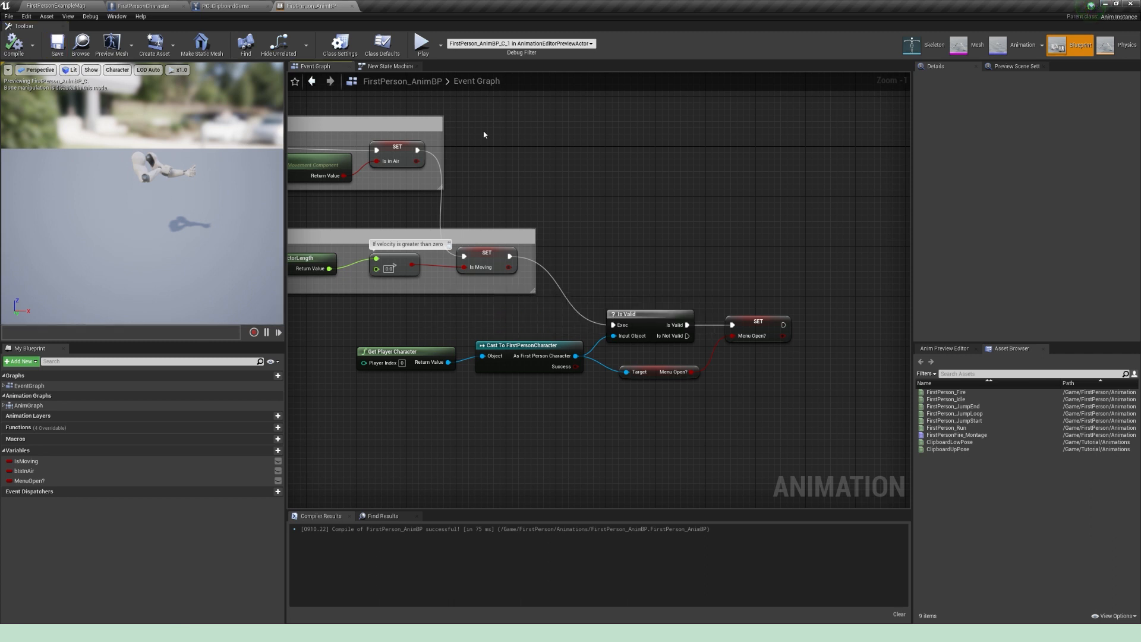
# Step: In the AnimGraph, disconnect the Slot 'Arms' node from Output Pose and move it with its state machine out of the way
pyautogui.click(395, 67)
pyautogui.click(475, 81)
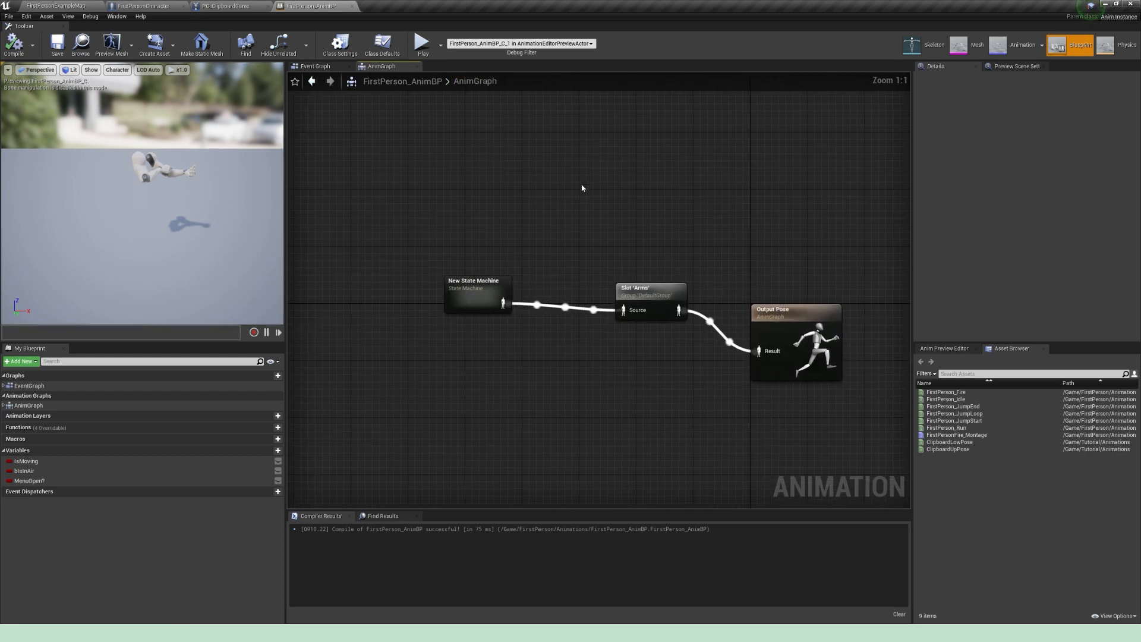
pyautogui.moveTo(583, 188); pyautogui.dragTo(559, 169, button='right')
pyautogui.moveTo(627, 274); pyautogui.dragTo(534, 267)
pyautogui.keyDown('alt'); pyautogui.click(563, 286); pyautogui.keyUp('alt')
pyautogui.moveTo(566, 323); pyautogui.dragTo(463, 270)
pyautogui.moveTo(521, 265); pyautogui.dragTo(507, 151)
pyautogui.click(519, 245)
pyautogui.moveTo(554, 346); pyautogui.dragTo(567, 316, button='right')
# Step: Add a new state machine to the AnimGraph as the source for Output Pose and open it
pyautogui.rightClick(544, 314)
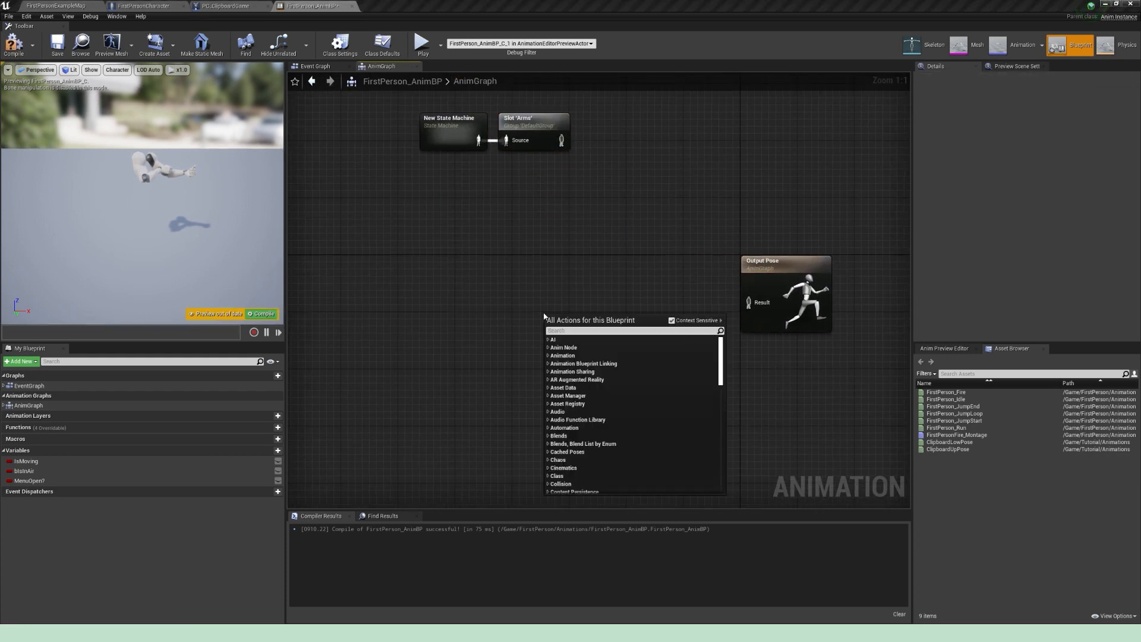
pyautogui.write('state mac')
pyautogui.press('Return')
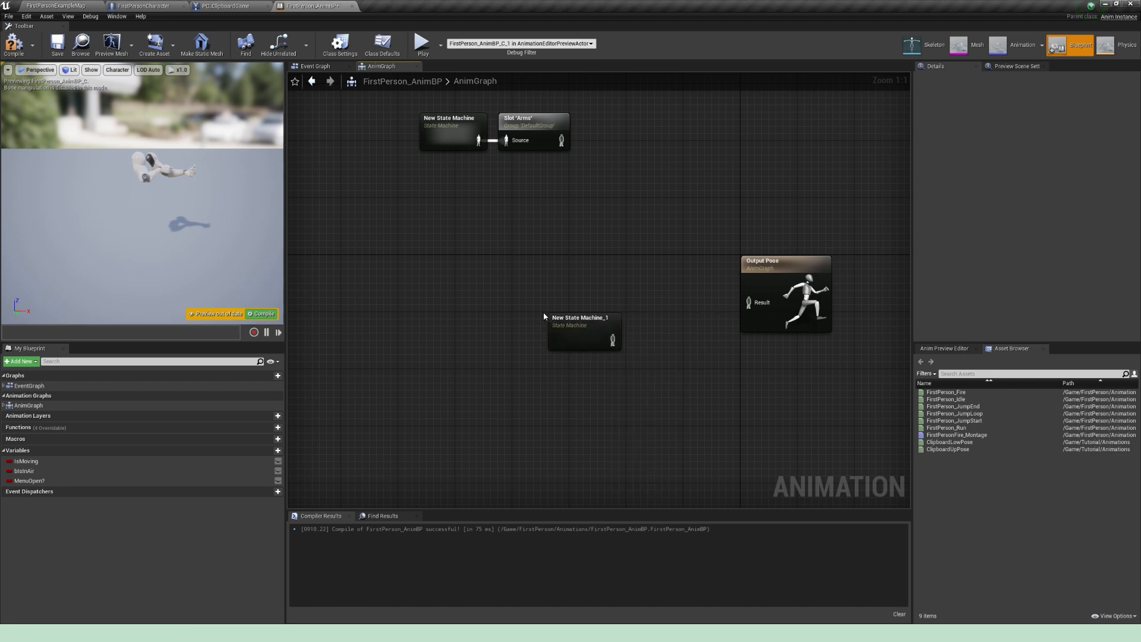
pyautogui.moveTo(579, 334); pyautogui.dragTo(611, 306)
pyautogui.doubleClick(610, 308)
# Step: Add the ClipboardUpPose and ClipboardLowPose animations as states in the new state machine
pyautogui.click(969, 447)
pyautogui.keyDown('ctrl'); pyautogui.click(971, 441); pyautogui.keyUp('ctrl')
pyautogui.moveTo(961, 448); pyautogui.dragTo(706, 303)
pyautogui.moveTo(706, 304); pyautogui.dragTo(576, 285, button='right')
pyautogui.click(611, 260)
pyautogui.click(968, 458)
pyautogui.moveTo(964, 443); pyautogui.dragTo(577, 243)
pyautogui.click(621, 270)
pyautogui.doubleClick(635, 294)
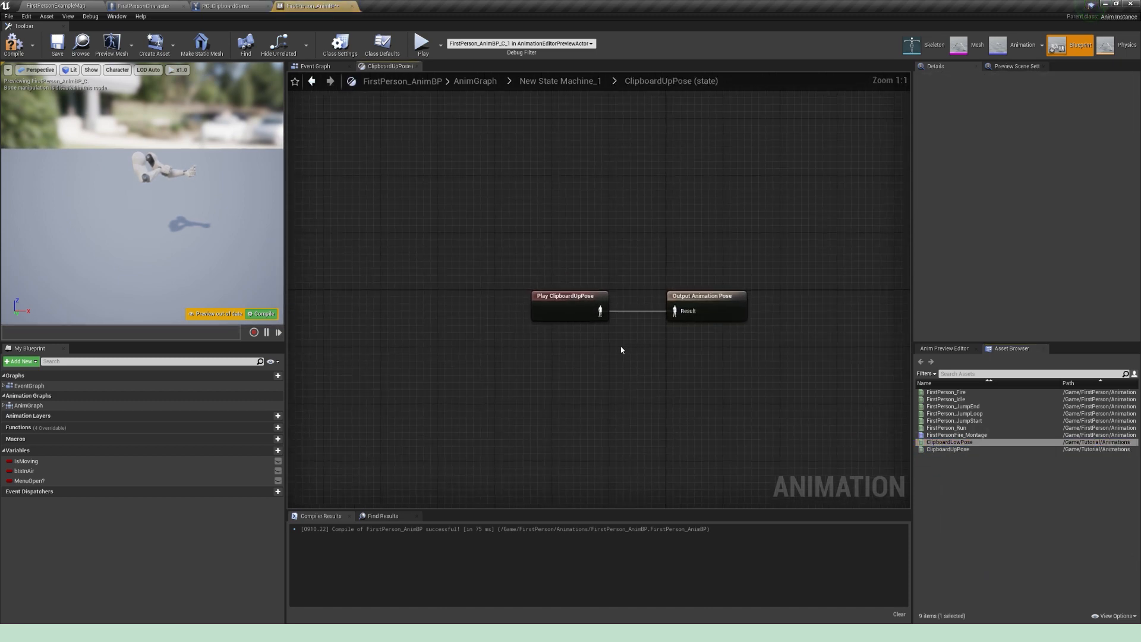
pyautogui.click(571, 82)
# Step: Connect Entry to ClipboardLowPose, link it with ClipboardUpPose by transitions in both directions, and space the two states apart vertically
pyautogui.moveTo(711, 234); pyautogui.dragTo(730, 252, button='right')
pyautogui.moveTo(746, 357); pyautogui.dragTo(672, 276)
pyautogui.moveTo(693, 321); pyautogui.dragTo(693, 361)
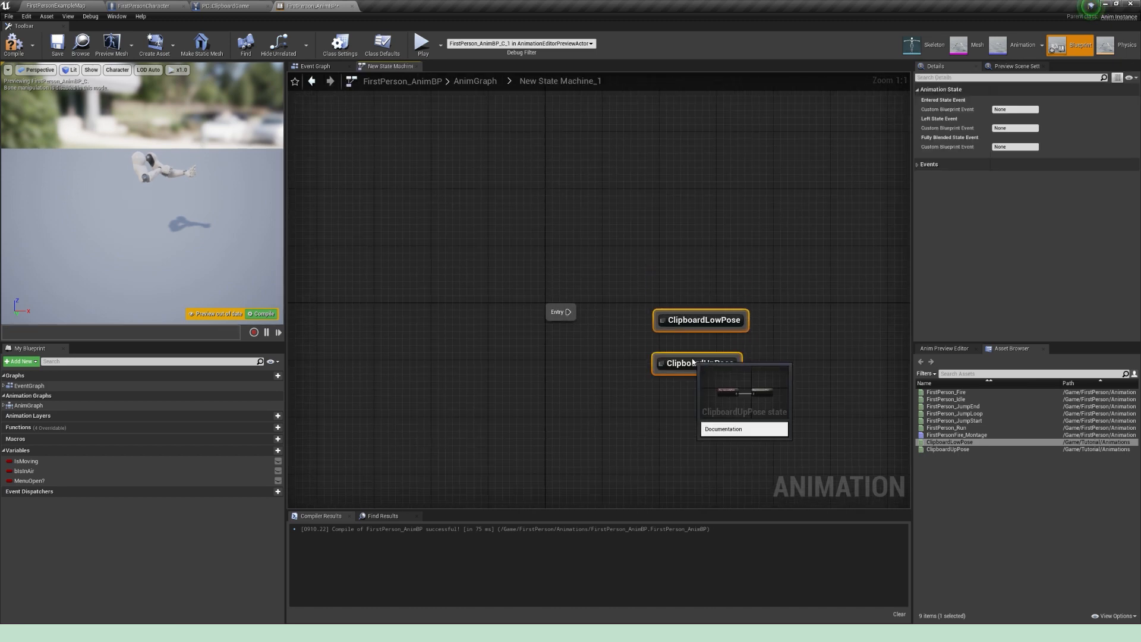
pyautogui.moveTo(568, 312); pyautogui.dragTo(713, 314)
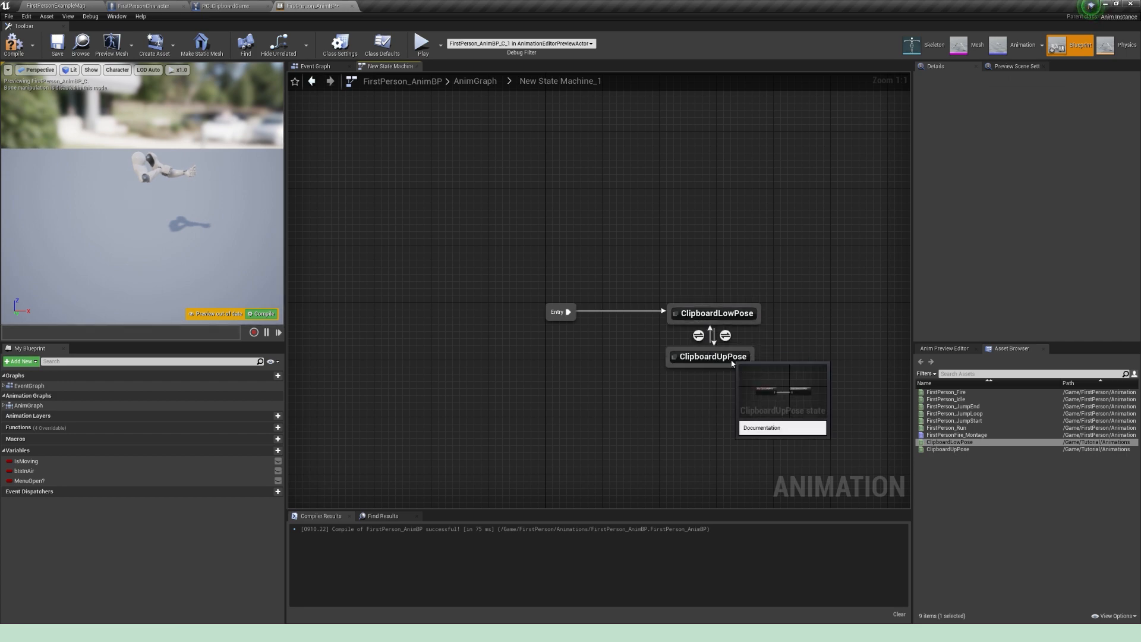
pyautogui.moveTo(732, 360); pyautogui.dragTo(740, 396)
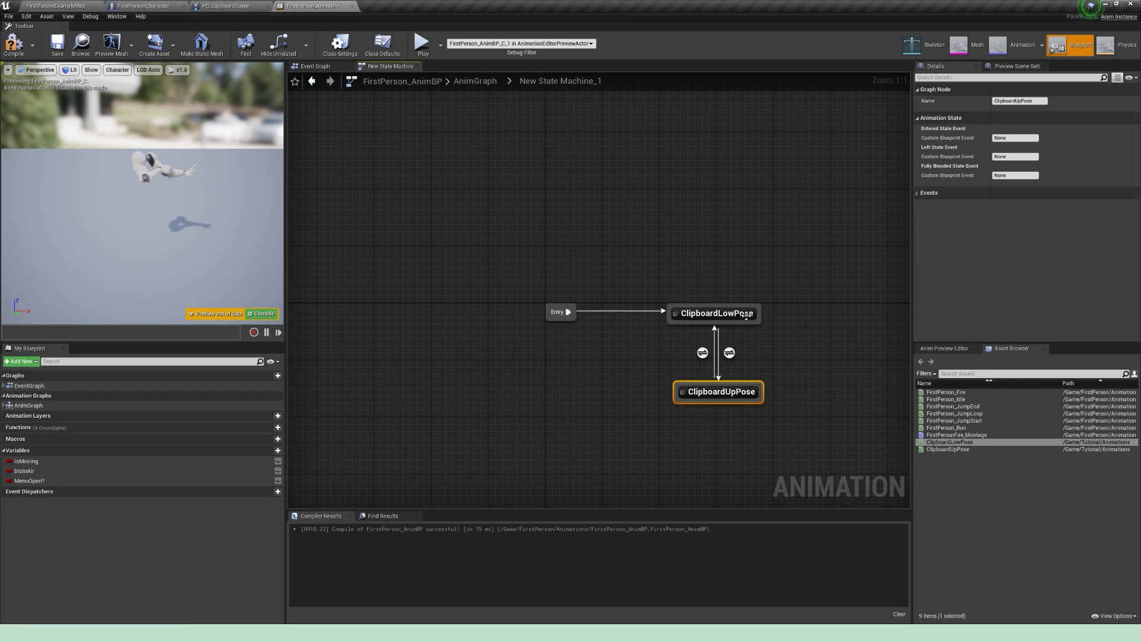
# Step: Drive the ClipboardLowPose to ClipboardUpPose transition rule with the MenuOpen? variable
pyautogui.doubleClick(729, 353)
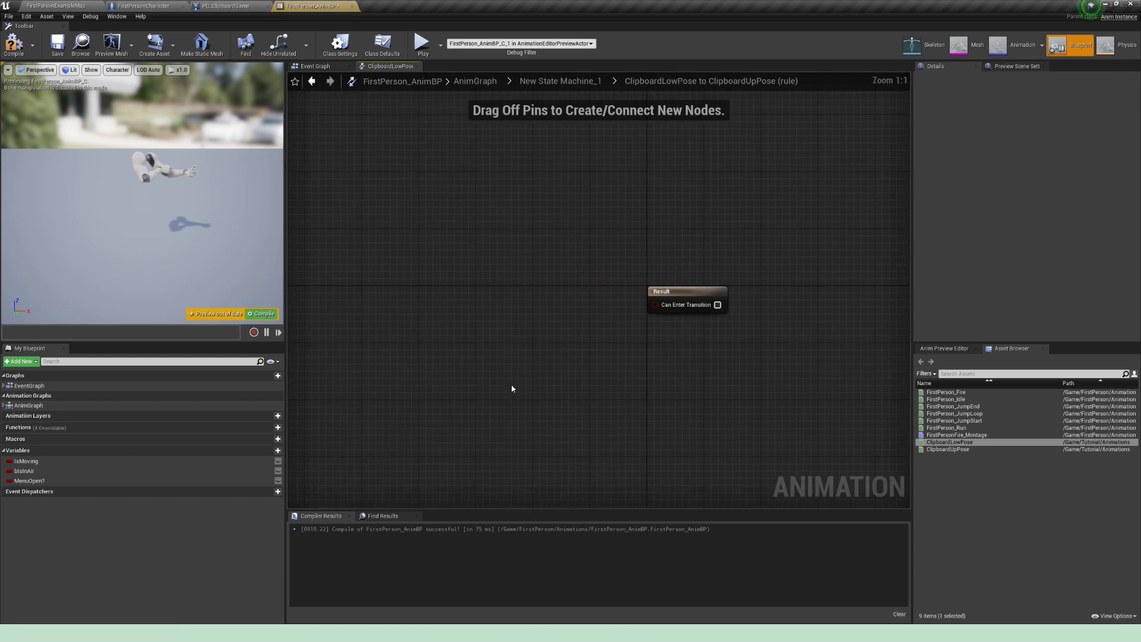
pyautogui.keyDown('ctrl'); pyautogui.moveTo(30, 480); pyautogui.dragTo(637, 320); pyautogui.keyUp('ctrl')
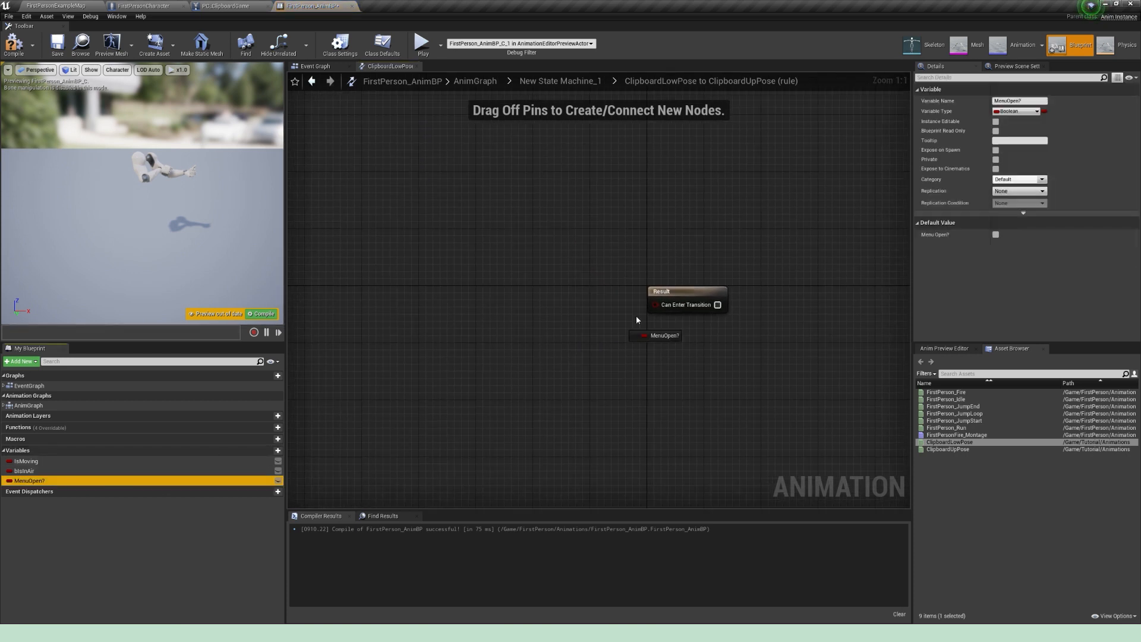
pyautogui.click(588, 87)
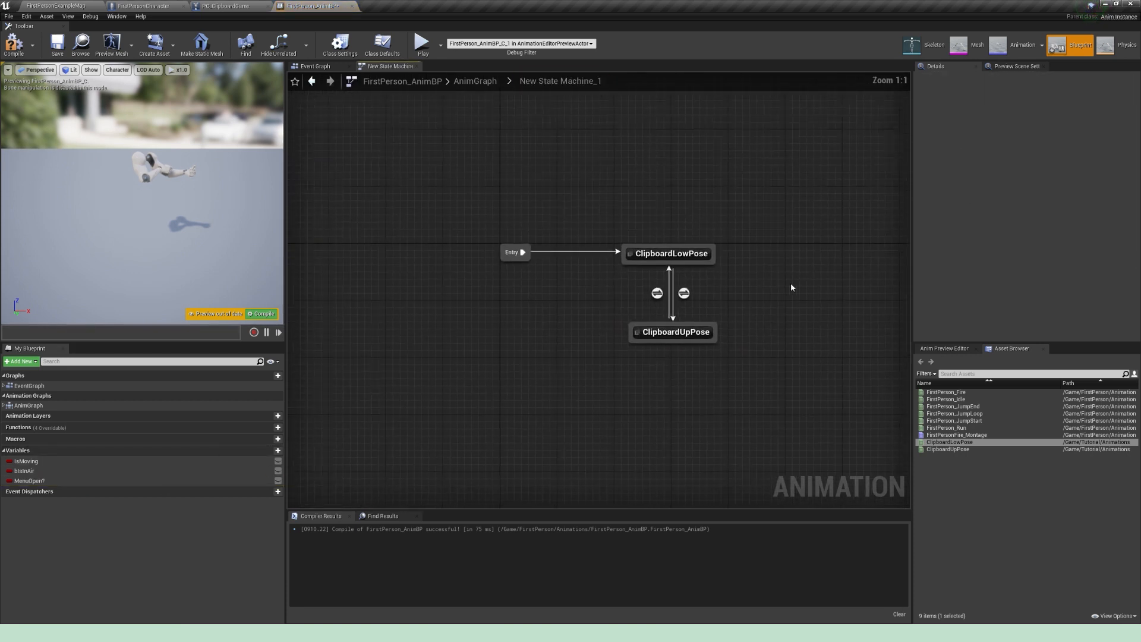
# Step: Drive the ClipboardUpPose to ClipboardLowPose transition rule with MenuOpen? passed through a NOT node, and align the nodes
pyautogui.doubleClick(667, 301)
pyautogui.moveTo(30, 480); pyautogui.dragTo(507, 336)
pyautogui.click(427, 297)
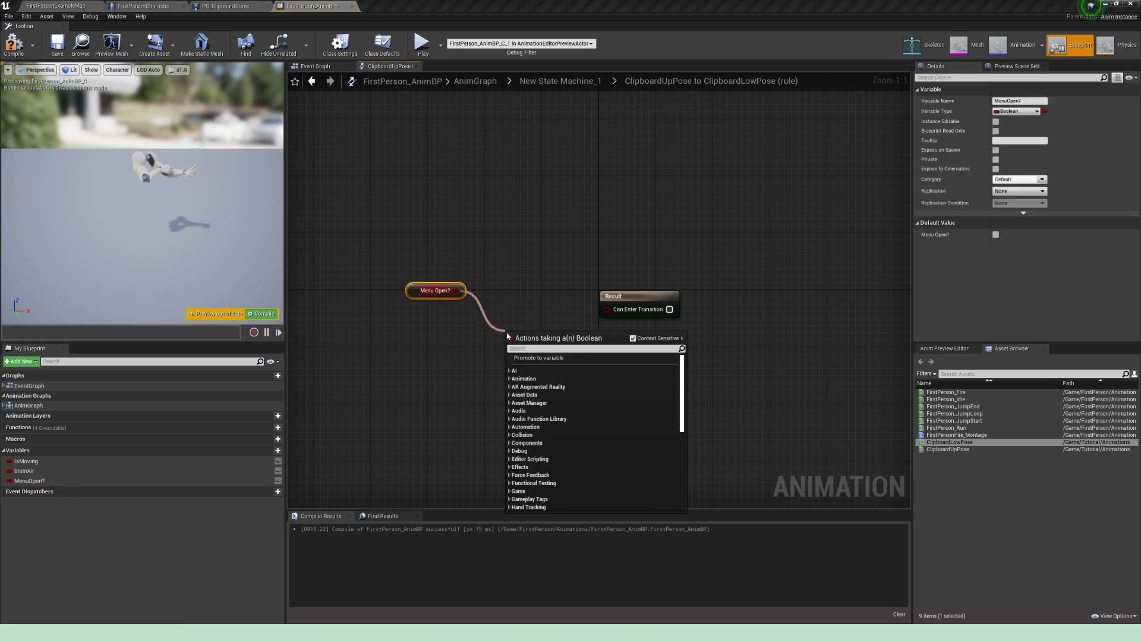
pyautogui.write('not')
pyautogui.press('Return')
pyautogui.moveTo(558, 342); pyautogui.dragTo(606, 309)
pyautogui.moveTo(532, 337); pyautogui.dragTo(525, 302)
pyautogui.moveTo(424, 297); pyautogui.dragTo(439, 317)
pyautogui.keyDown('shift'); pyautogui.moveTo(528, 305); pyautogui.dragTo(536, 321); pyautogui.keyUp('shift')
pyautogui.click(574, 279)
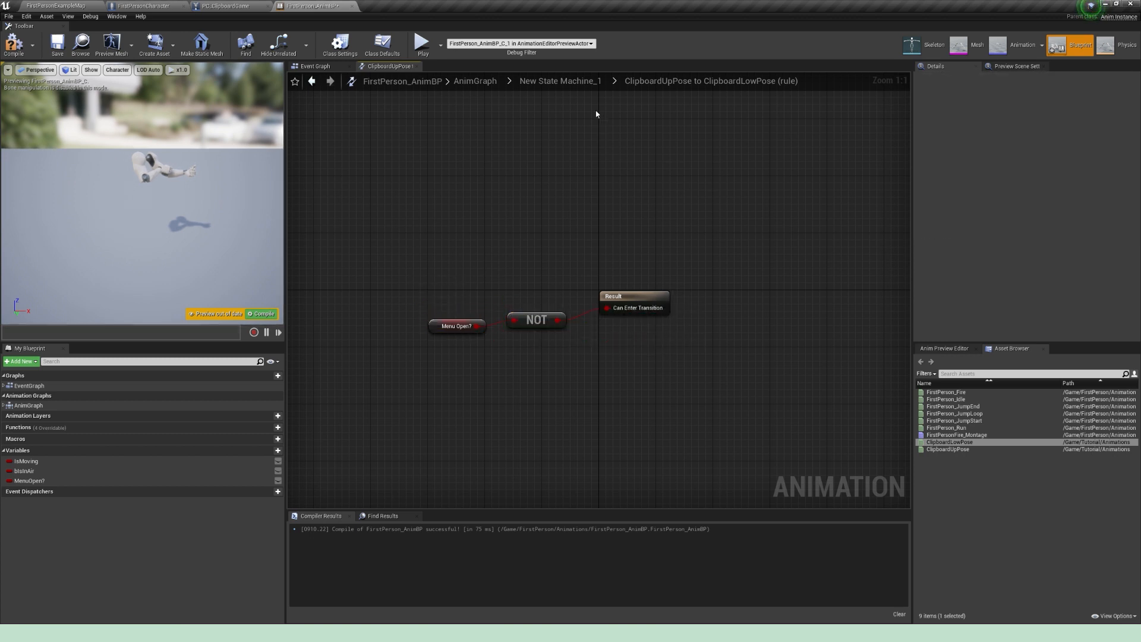
# Step: Return to the state machine, compile and save the animation blueprint, and inspect the arms' pose in the preview
pyautogui.click(560, 81)
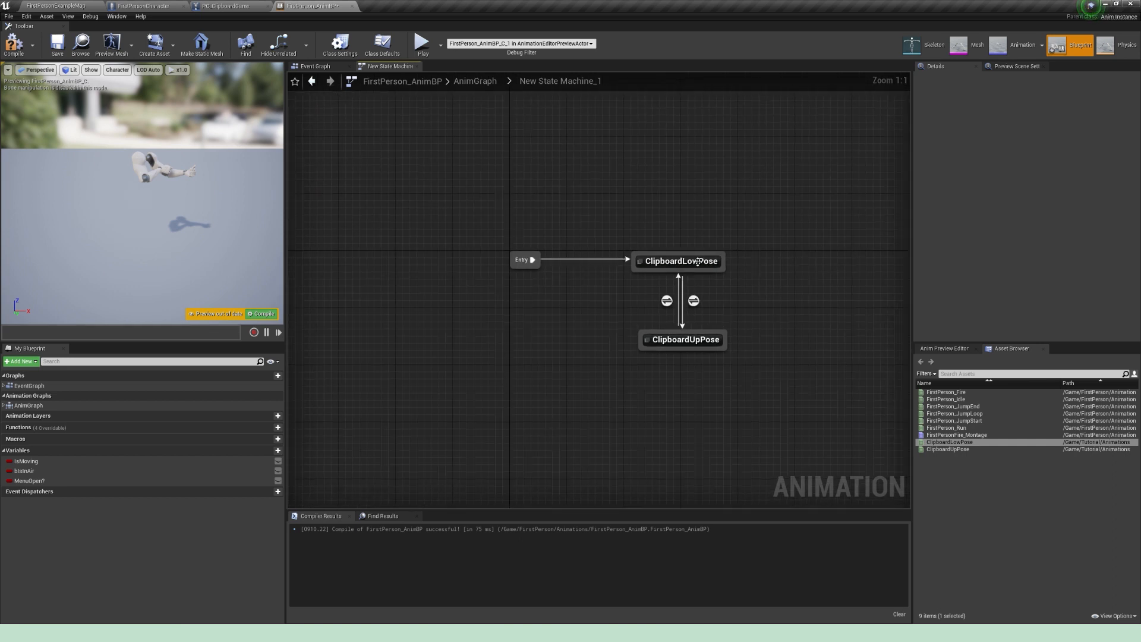
pyautogui.click(13, 43)
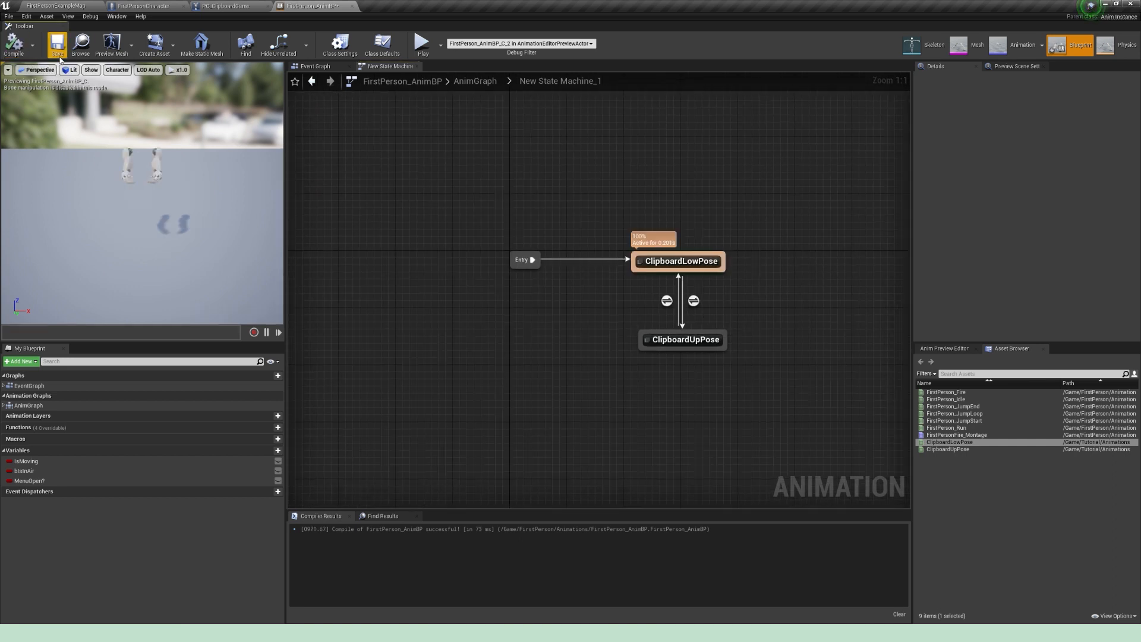
pyautogui.keyDown('alt'); pyautogui.moveTo(156, 161); pyautogui.dragTo(121, 158); pyautogui.keyUp('alt')
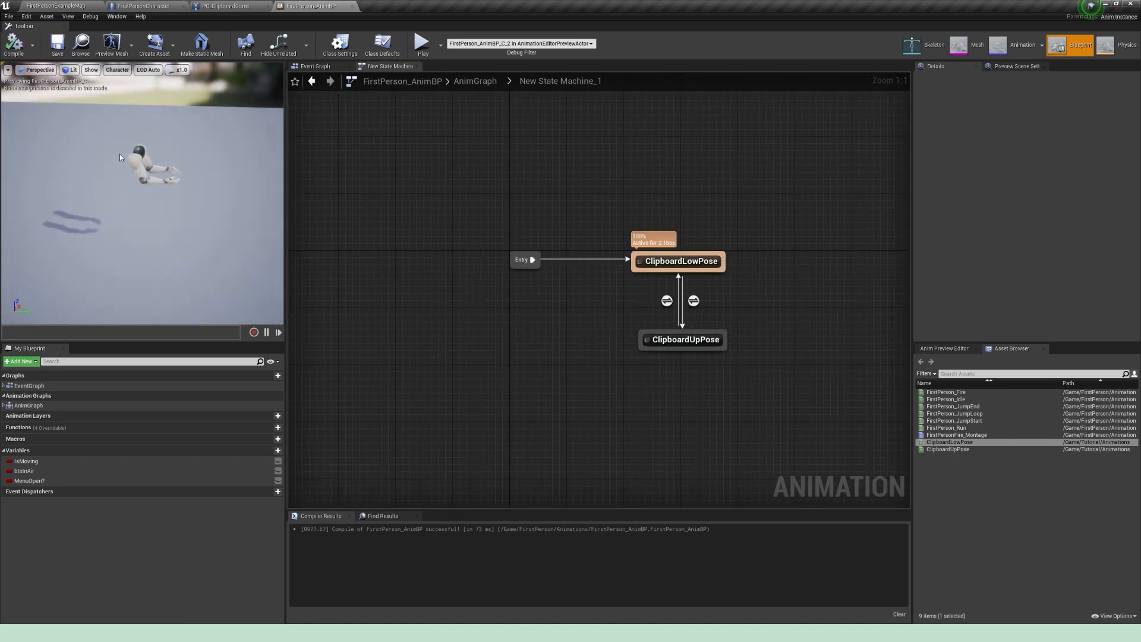
# Step: Reset the rotation of the Mesh2P arms in the FirstPersonCharacter blueprint to 0 on all three axes
pyautogui.click(145, 6)
pyautogui.click(336, 66)
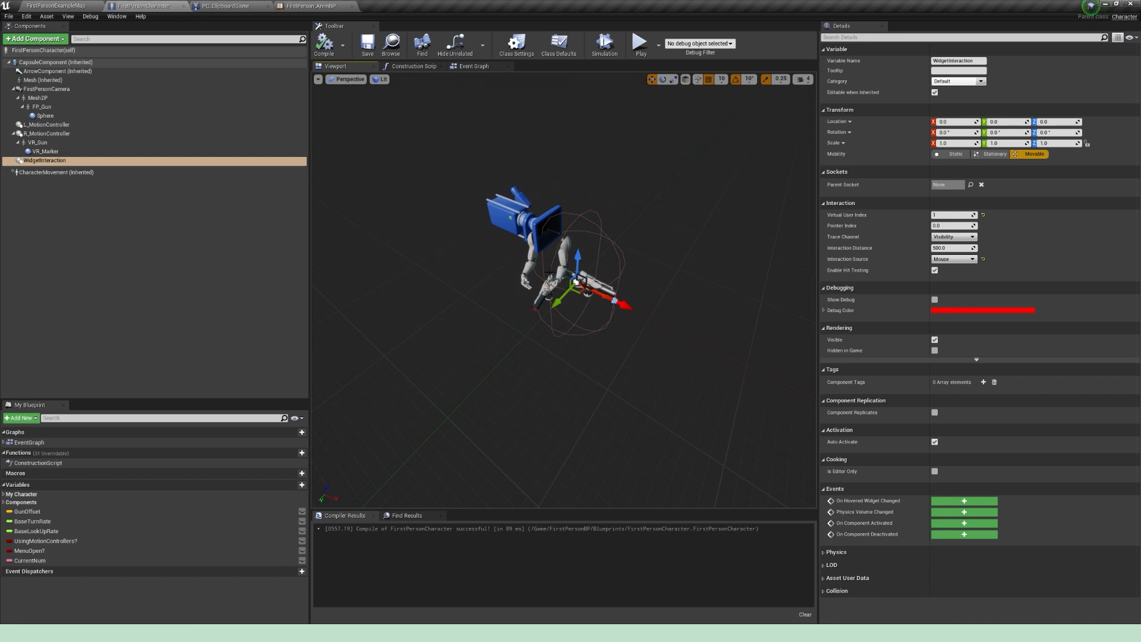
pyautogui.click(563, 253)
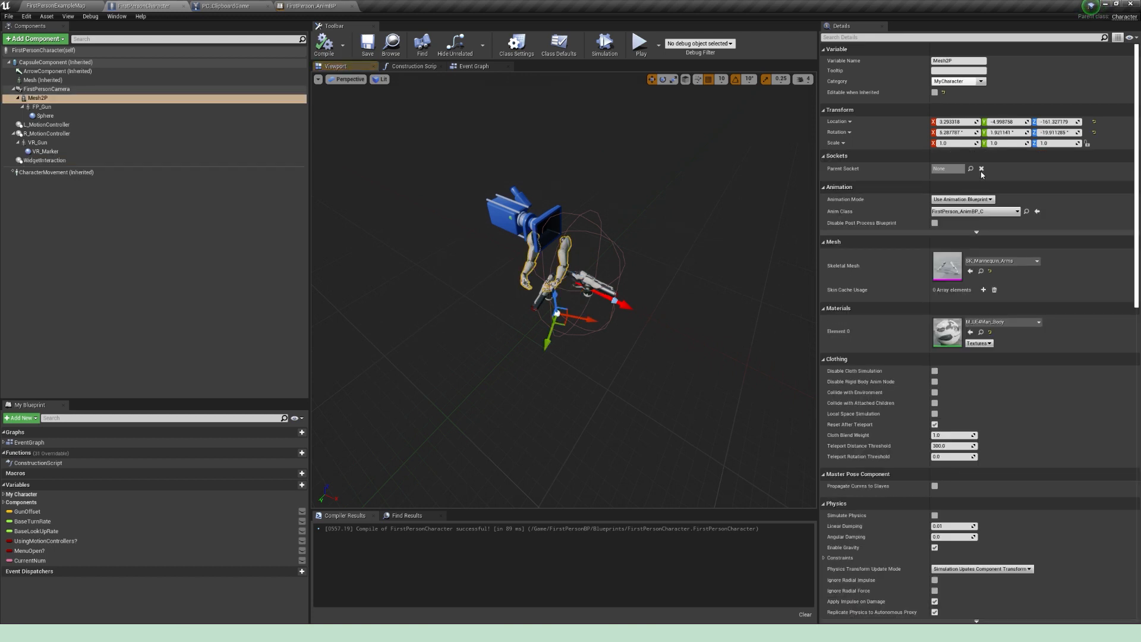
pyautogui.click(966, 132)
pyautogui.write('0')
pyautogui.press('Tab')
pyautogui.write('0')
pyautogui.press('Tab')
pyautogui.write('0')
pyautogui.press('Return')
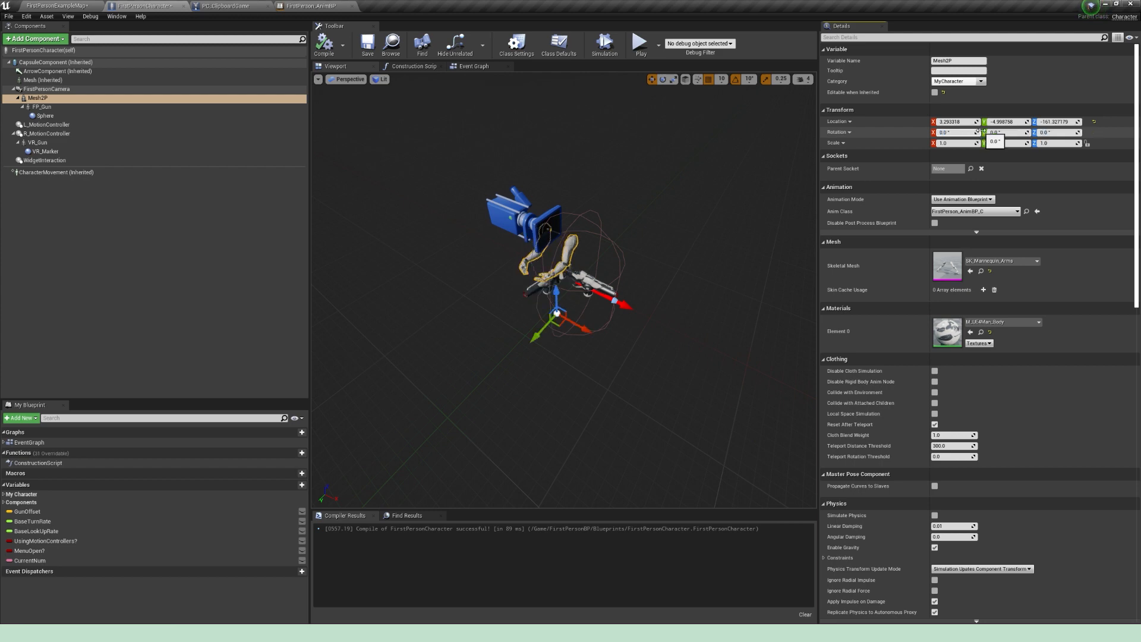
# Step: Set the Z rotation of the Mesh2P arms to -90 degrees
pyautogui.click(1065, 132)
pyautogui.write('90')
pyautogui.press('Return')
pyautogui.write('-90')
pyautogui.press('Return')
# Step: Center the Mesh2P arms sideways under the camera at a Y location of about -1.35, and compile the character blueprint
pyautogui.keyDown('alt'); pyautogui.moveTo(625, 182); pyautogui.dragTo(574, 157); pyautogui.keyUp('alt')
pyautogui.moveTo(608, 328); pyautogui.dragTo(603, 329)
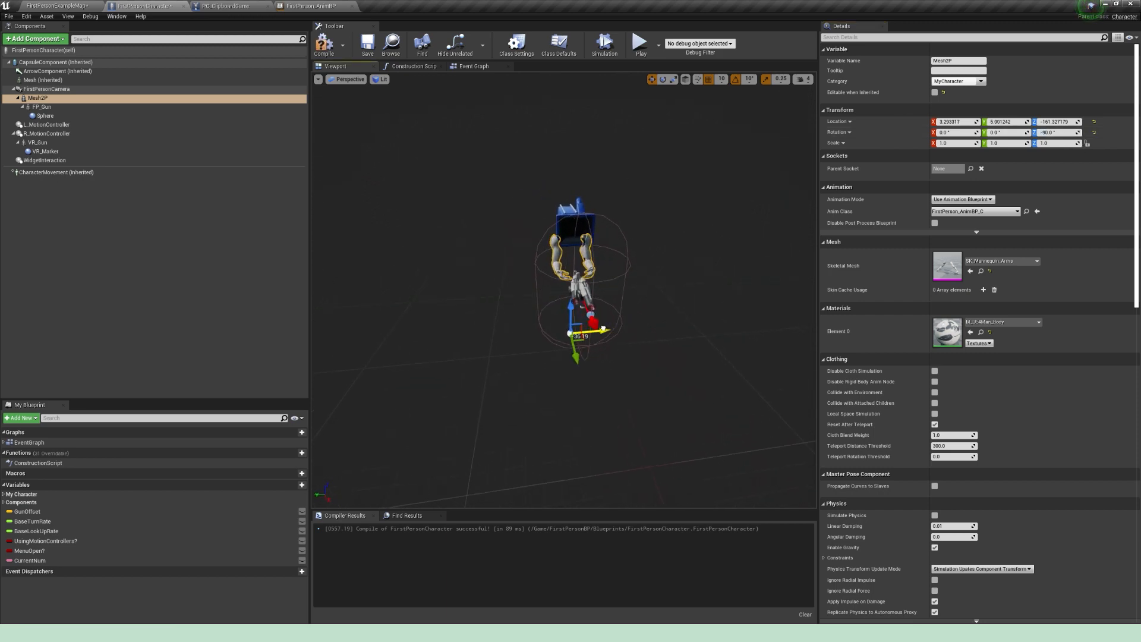
pyautogui.hotkey('ctrl', 'z')
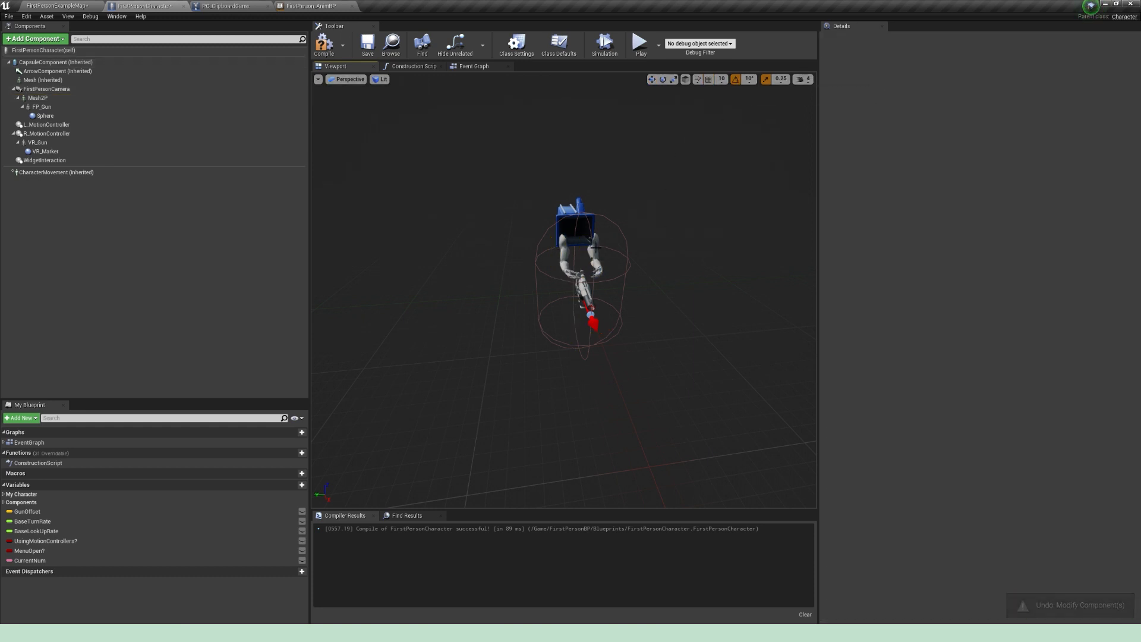
pyautogui.moveTo(608, 328); pyautogui.dragTo(605, 329)
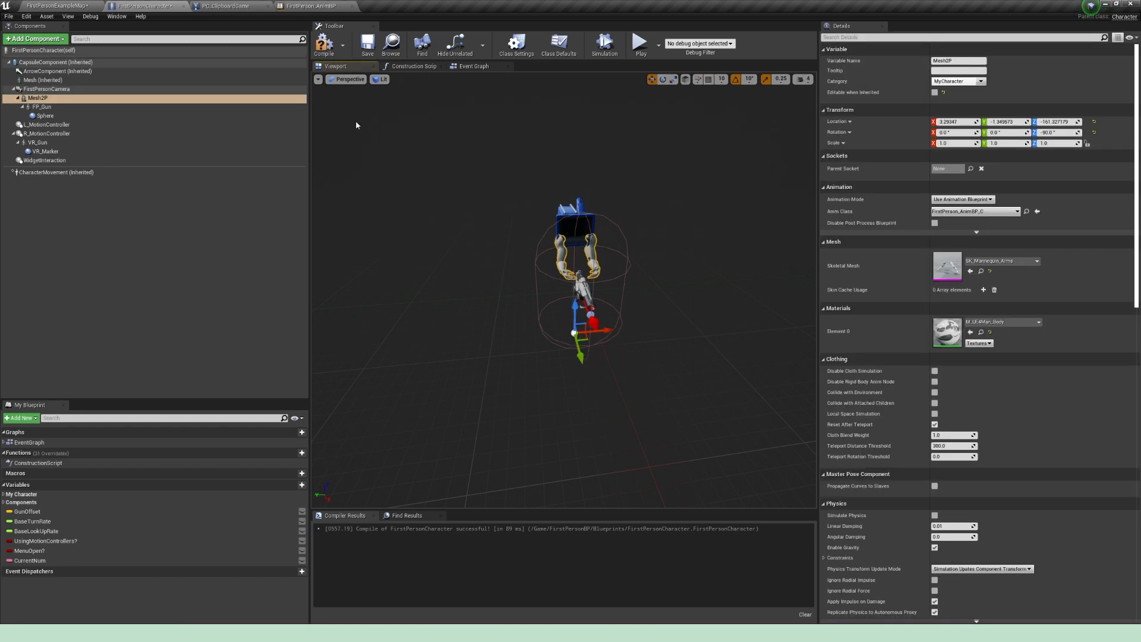
pyautogui.press('F7')
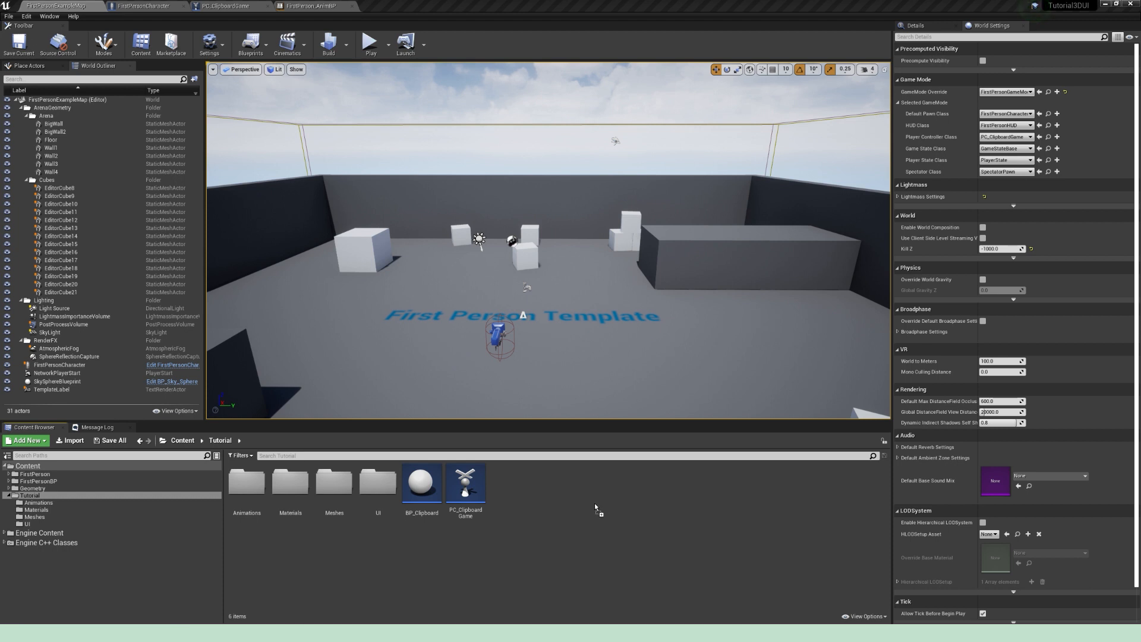
# Step: Import the Clipboard FBX into the Tutorial folder with Combine Meshes enabled and Import Normals and Tangents, and save all assets
pyautogui.moveTo(597, 509); pyautogui.dragTo(594, 511)
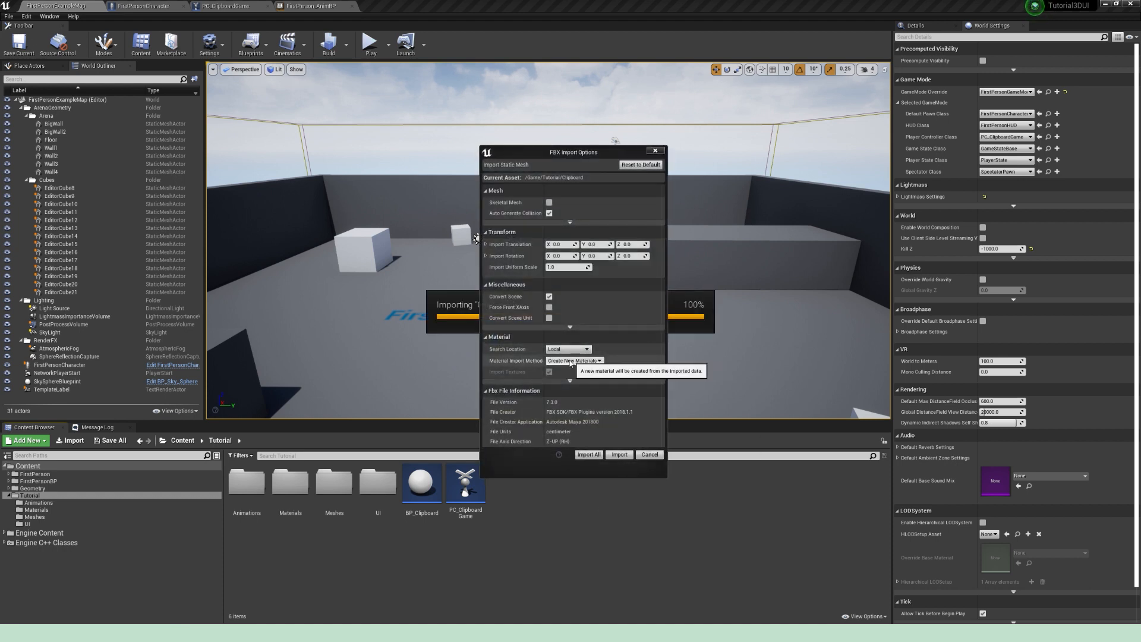
pyautogui.click(570, 222)
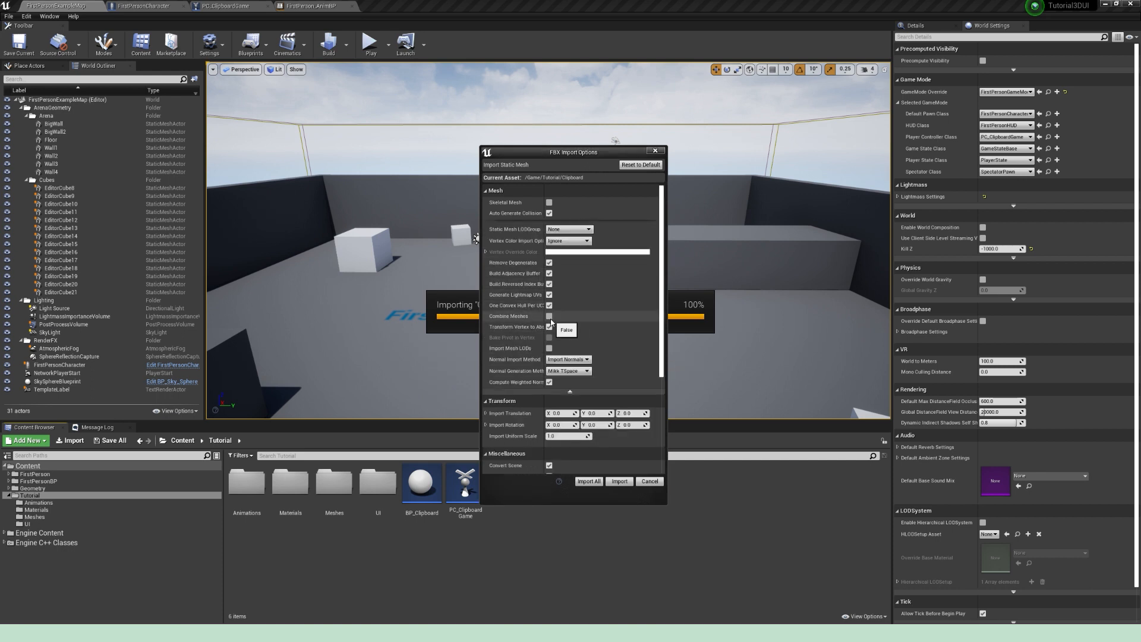
pyautogui.click(569, 360)
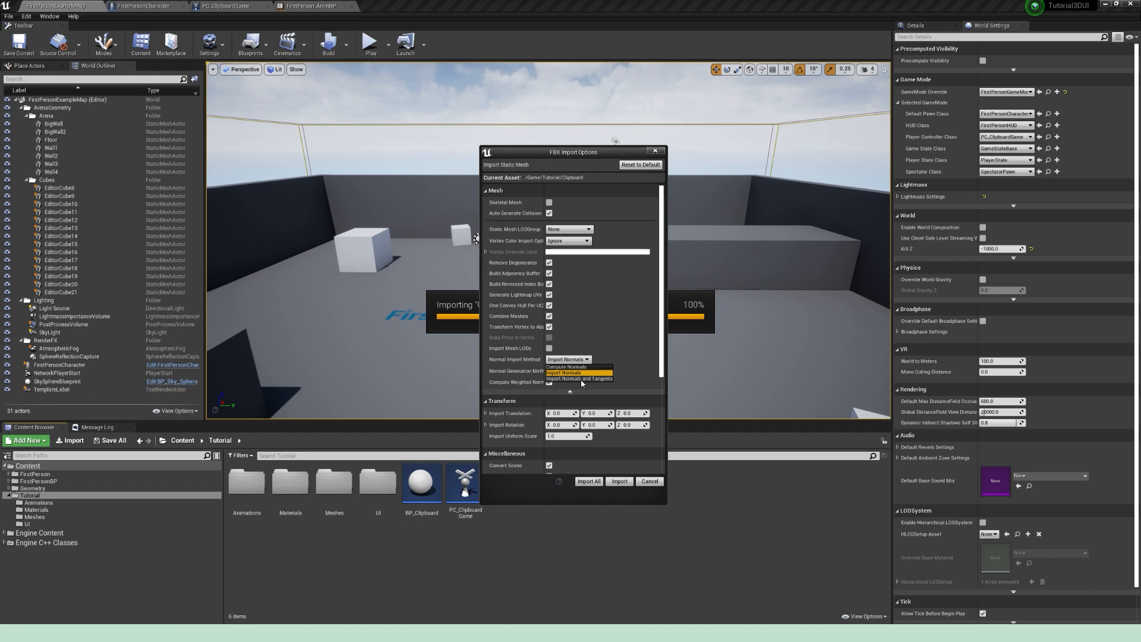
pyautogui.click(581, 380)
pyautogui.click(589, 481)
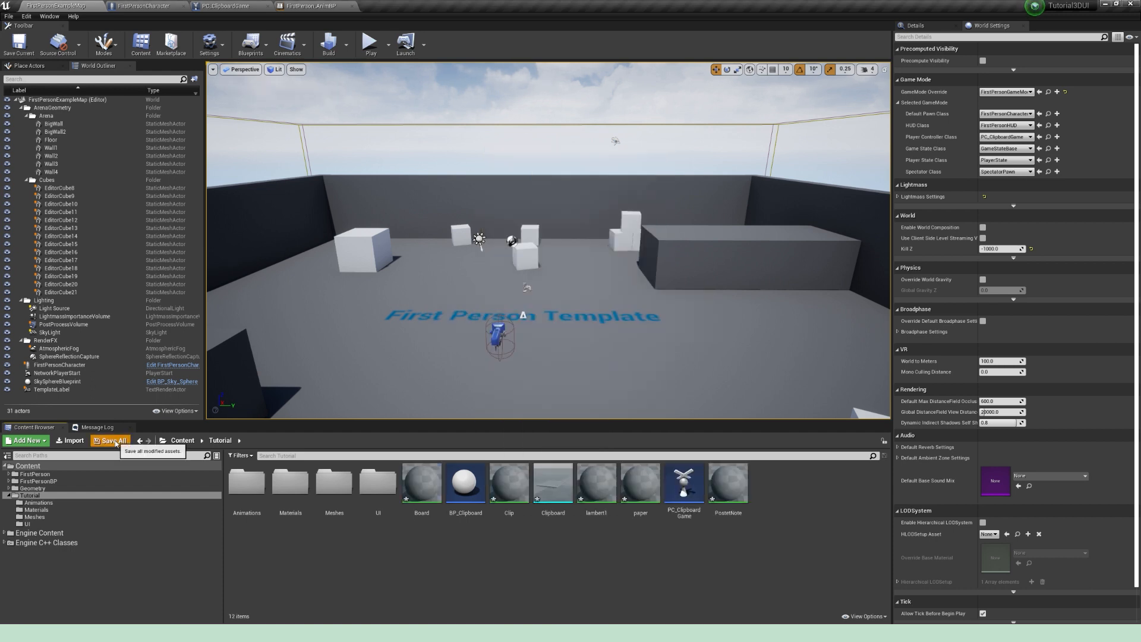
pyautogui.click(113, 441)
pyautogui.click(650, 398)
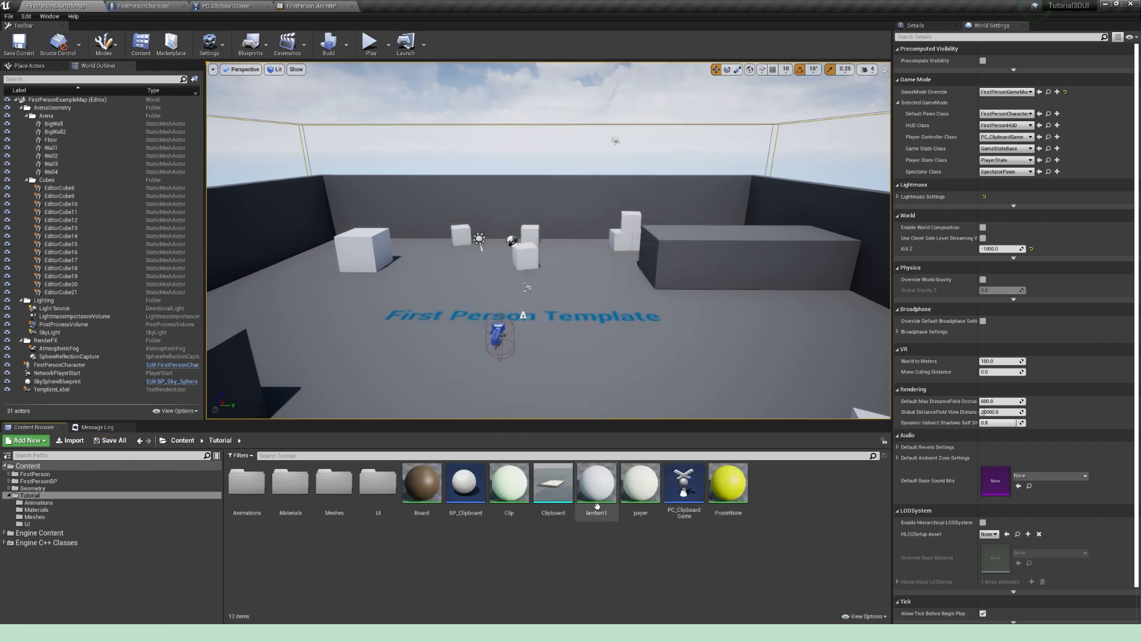
# Step: Clear the lambert1 material from Element 1 of the Clipboard mesh and close the mesh editor
pyautogui.doubleClick(556, 484)
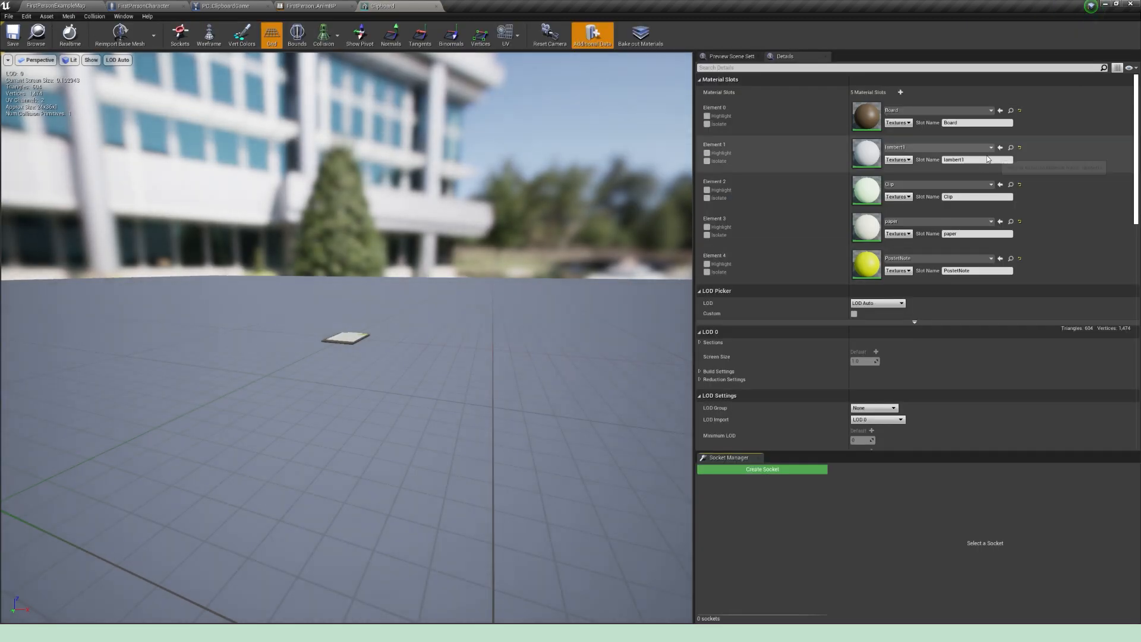
pyautogui.click(945, 147)
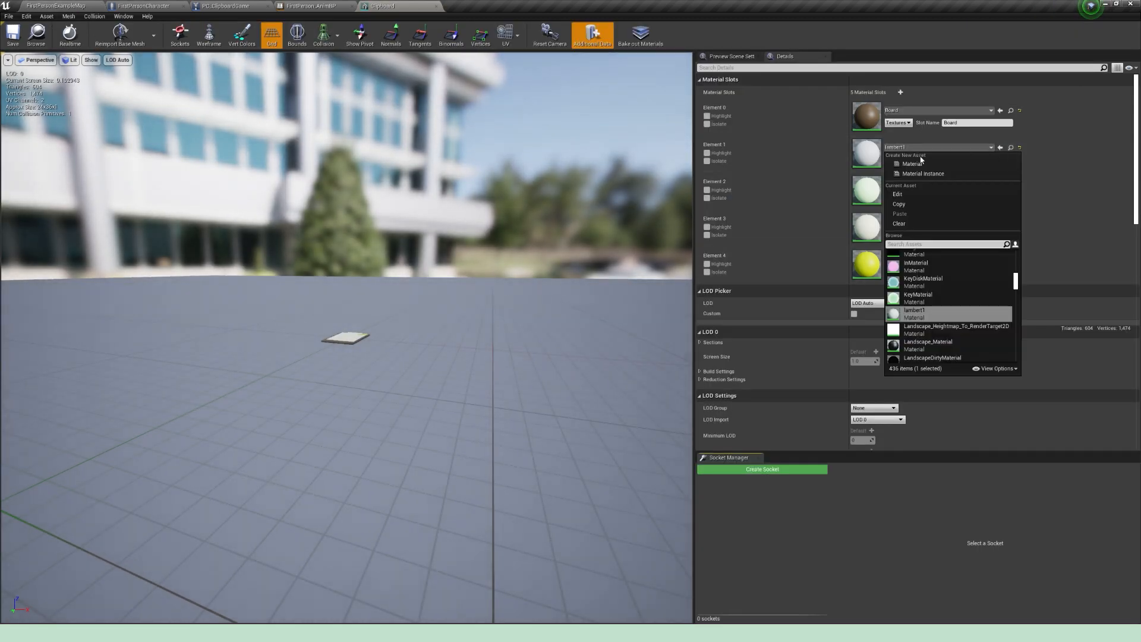
pyautogui.click(912, 224)
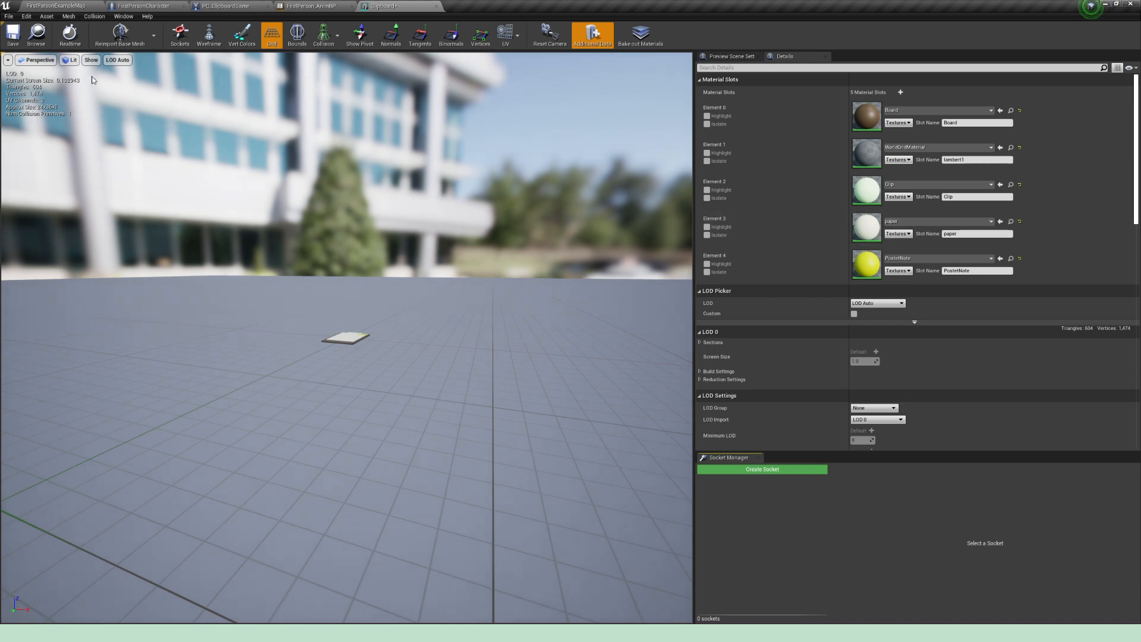
pyautogui.click(436, 6)
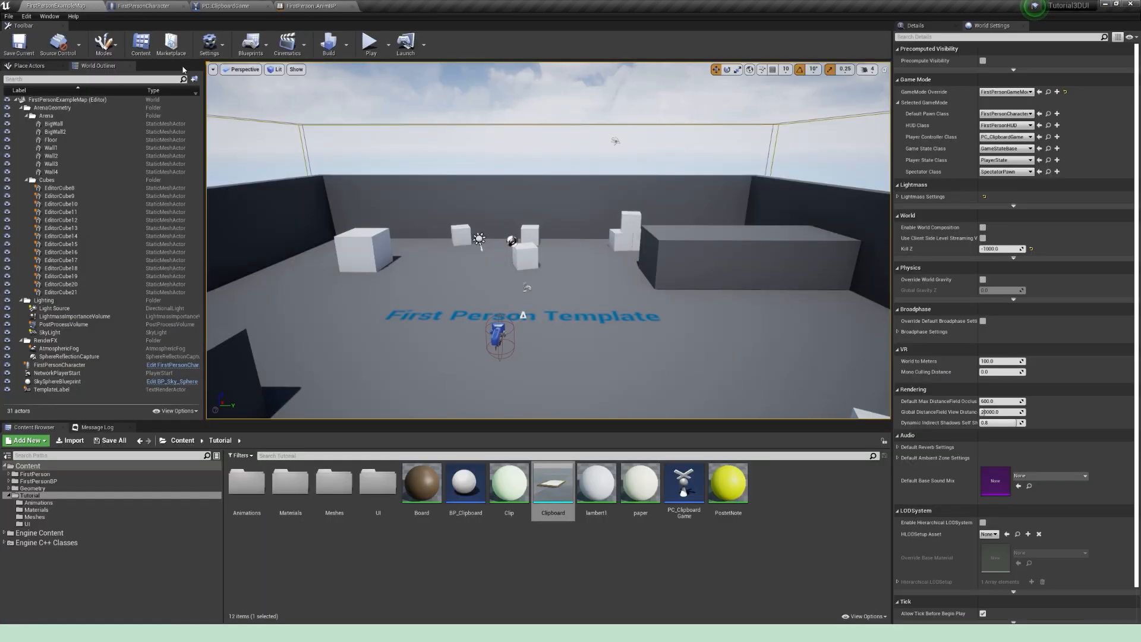
# Step: Delete the lambert1 material from the Tutorial folder
pyautogui.click(589, 493)
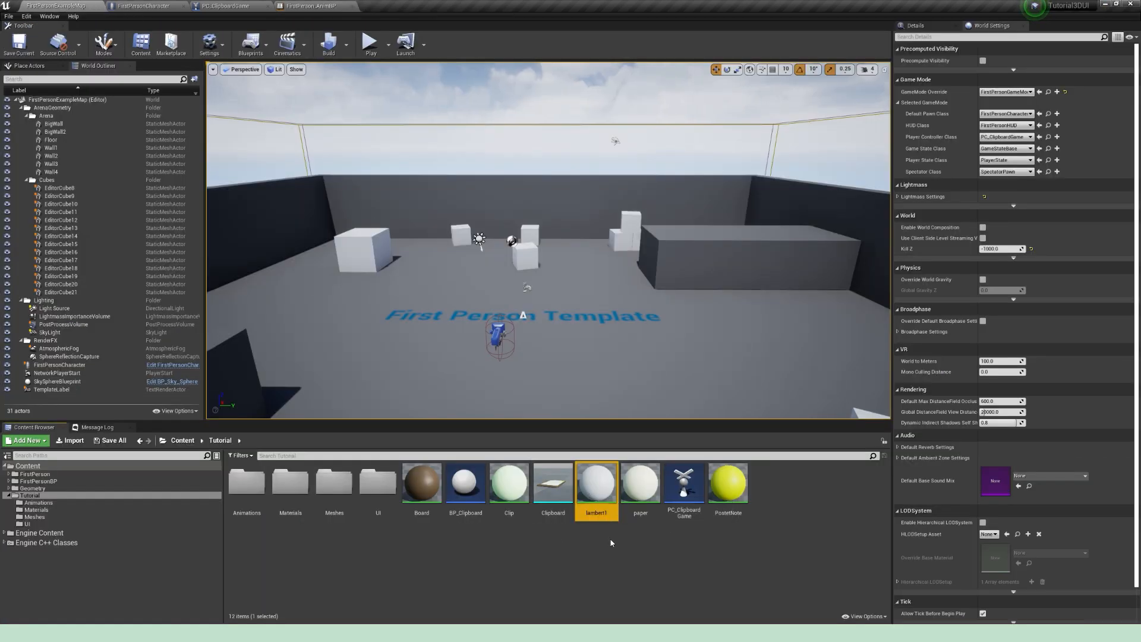
pyautogui.press('Delete')
pyautogui.click(558, 459)
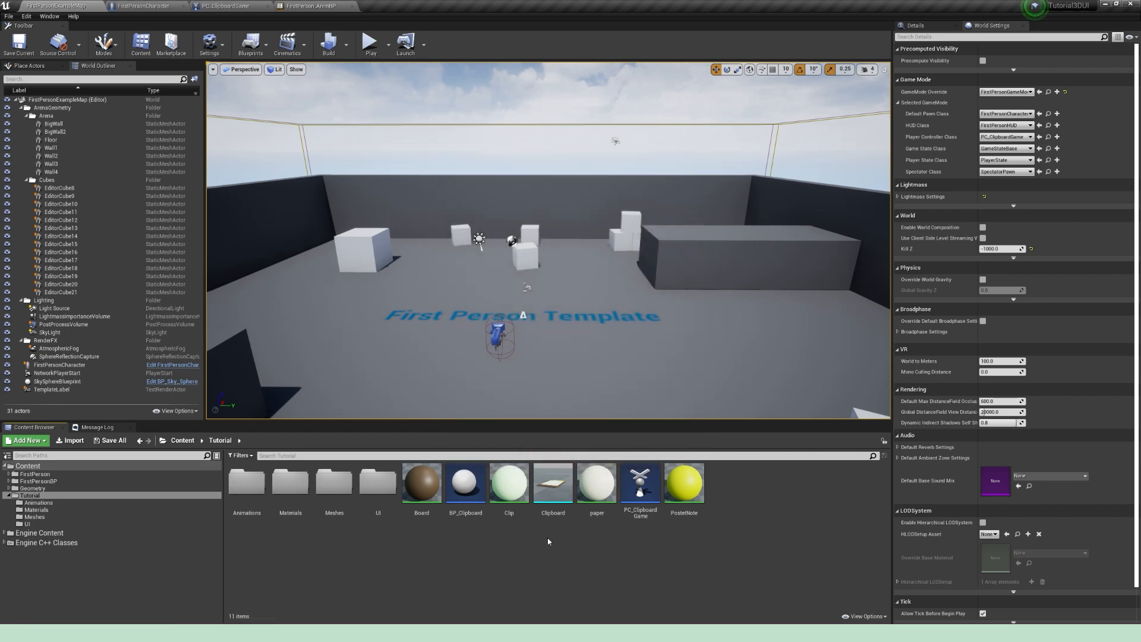
# Step: Open the Board material and wire constant nodes into its surface inputs
pyautogui.doubleClick(421, 483)
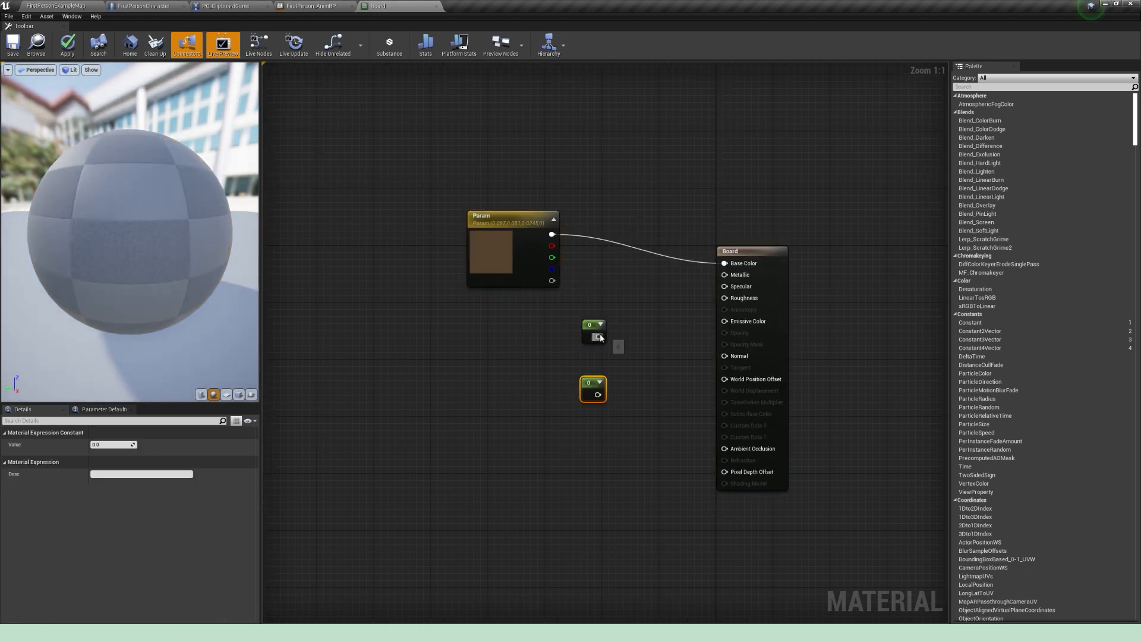
pyautogui.moveTo(600, 338); pyautogui.dragTo(724, 274)
pyautogui.moveTo(598, 395); pyautogui.dragTo(724, 298)
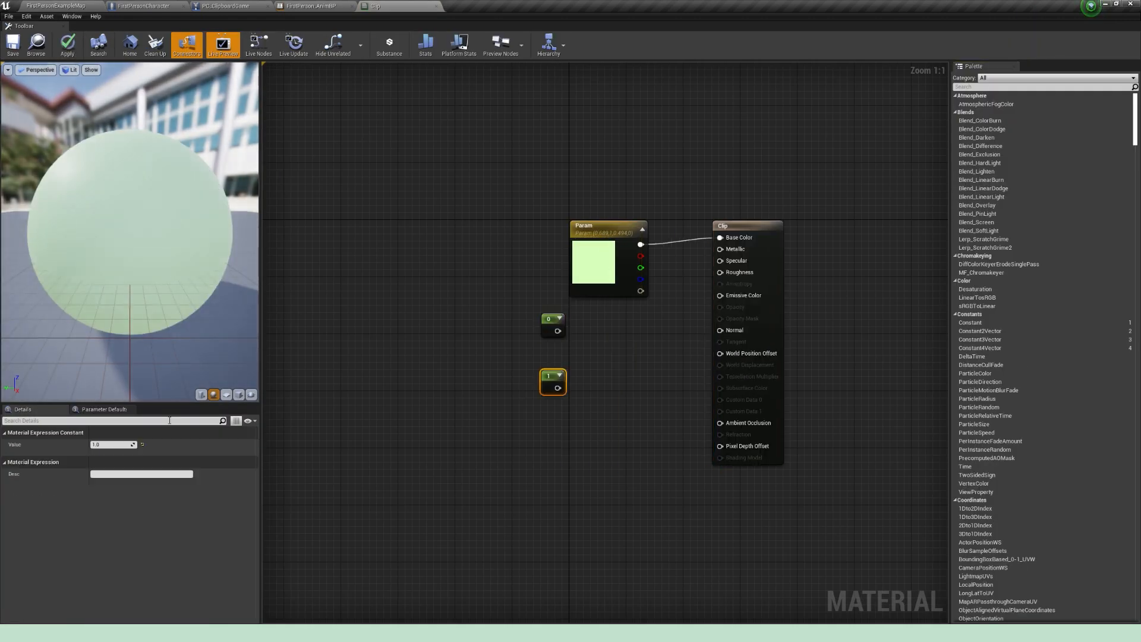
# Step: Wire the constant nodes into the Clip material's Metallic input and its other surface inputs for a metal finish
pyautogui.moveTo(557, 331); pyautogui.dragTo(720, 249)
pyautogui.moveTo(562, 387); pyautogui.dragTo(741, 291)
pyautogui.moveTo(742, 291); pyautogui.dragTo(740, 307)
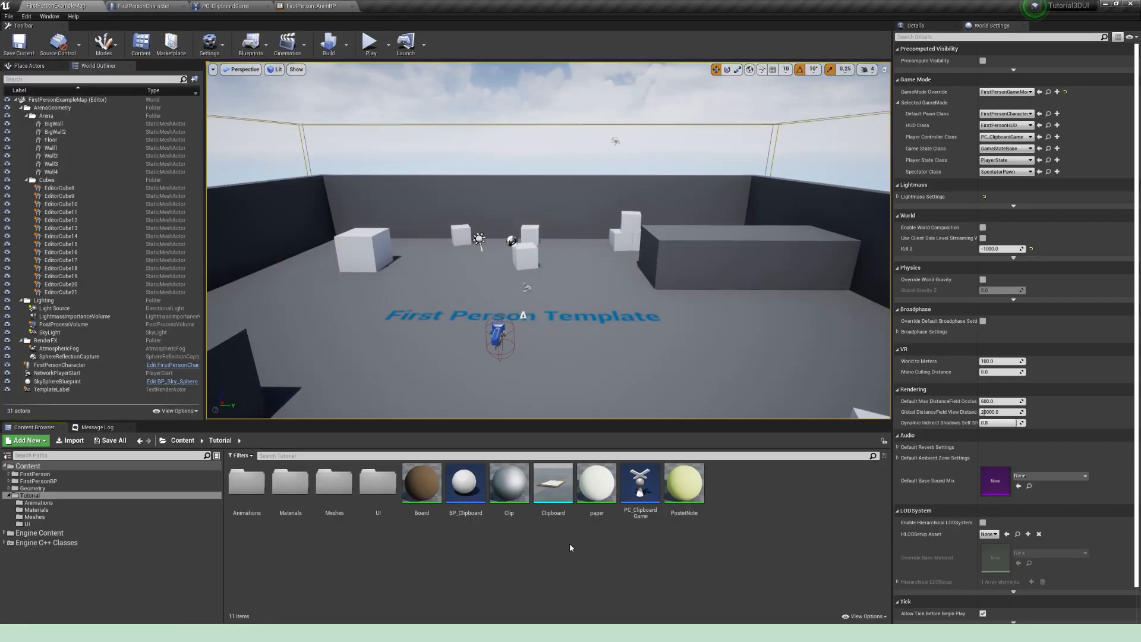
# Step: Move the Clipboard mesh into the Meshes folder and the Board, Clip, paper and yellow note materials into the Materials folder
pyautogui.moveTo(552, 485); pyautogui.dragTo(338, 493)
pyautogui.click(368, 504)
pyautogui.click(421, 485)
pyautogui.keyDown('ctrl'); pyautogui.click(510, 497); pyautogui.keyUp('ctrl')
pyautogui.keyDown('ctrl'); pyautogui.click(552, 494); pyautogui.keyUp('ctrl')
pyautogui.keyDown('ctrl'); pyautogui.click(645, 497); pyautogui.keyUp('ctrl')
pyautogui.moveTo(645, 496); pyautogui.dragTo(287, 495)
pyautogui.click(315, 506)
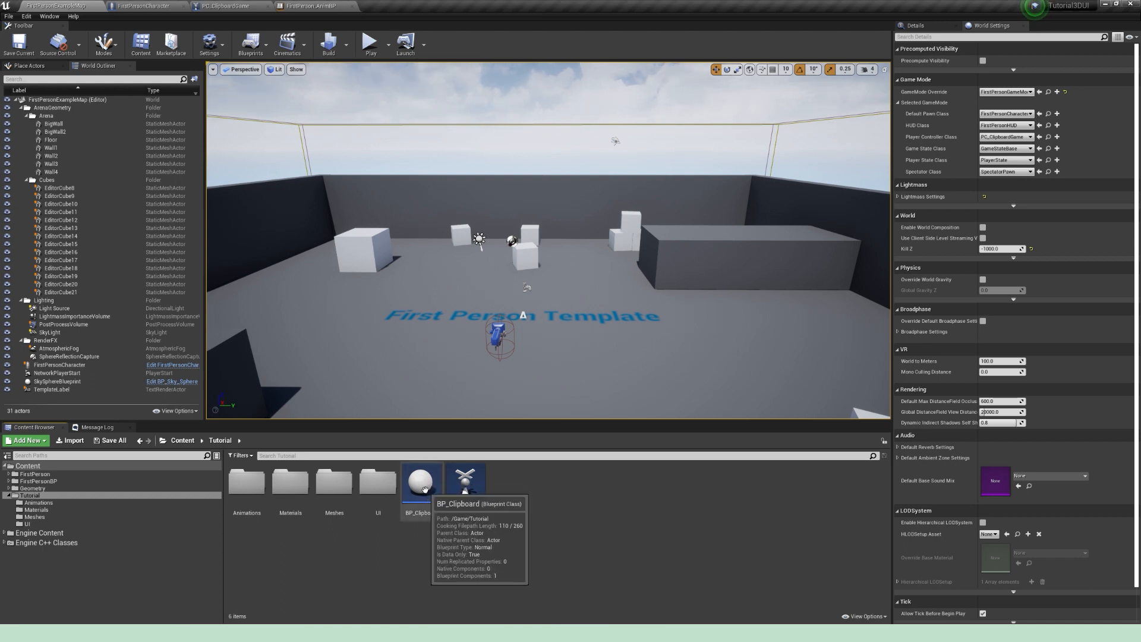
# Step: Add a static mesh component named ClipboardMesh to the BP_Clipboard blueprint and compile it
pyautogui.doubleClick(421, 485)
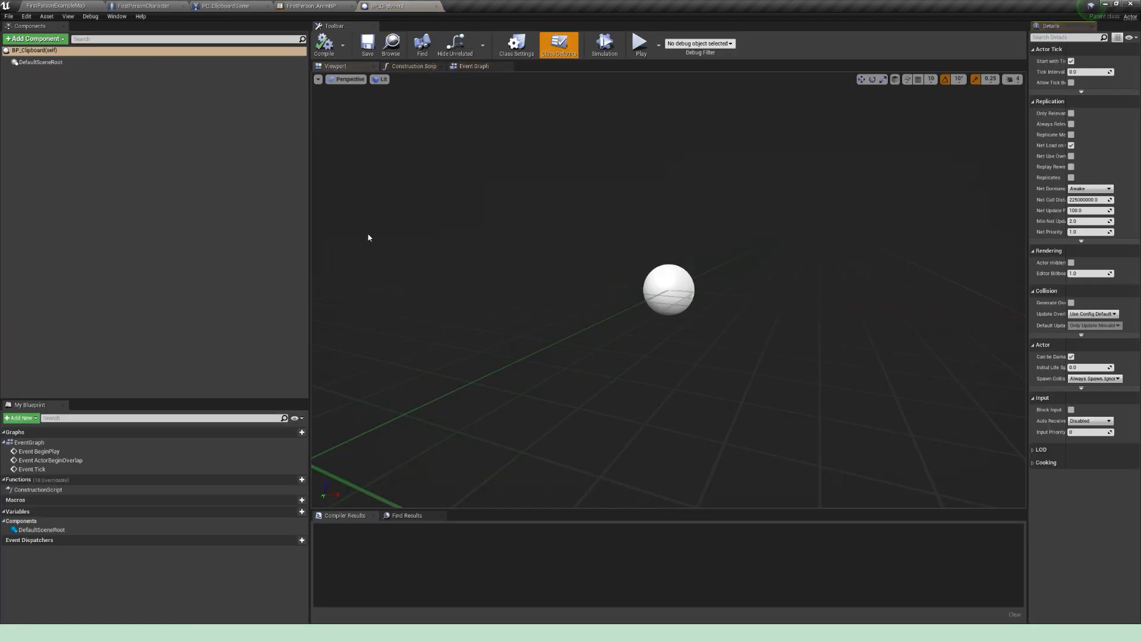
pyautogui.click(46, 40)
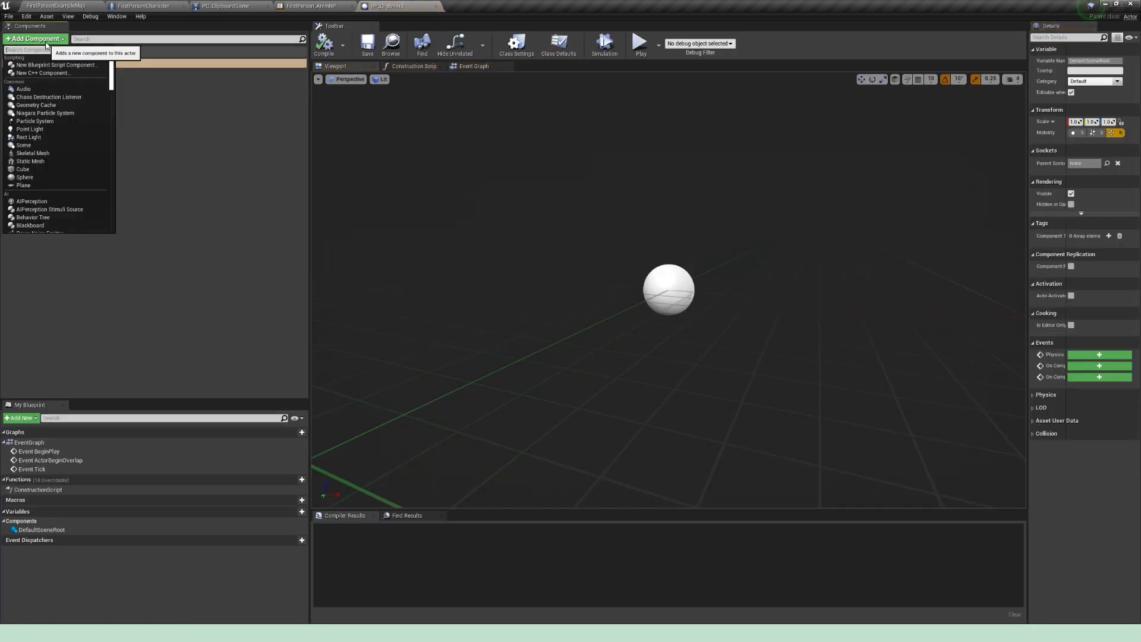
pyautogui.click(31, 162)
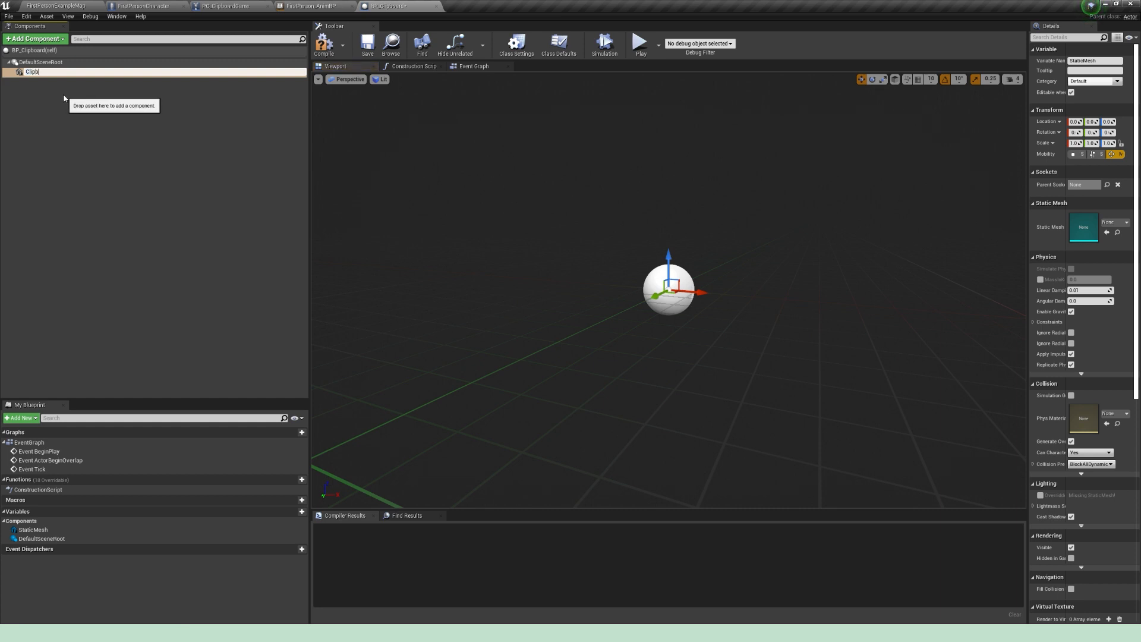
pyautogui.write('ClipboardMesh')
pyautogui.press('Return')
pyautogui.click(323, 43)
# Step: Assign the Clipboard static mesh to the ClipboardMesh component, check it in the viewport and compile the blueprint
pyautogui.moveTo(1028, 232); pyautogui.dragTo(780, 232)
pyautogui.click(1004, 222)
pyautogui.write('Clip')
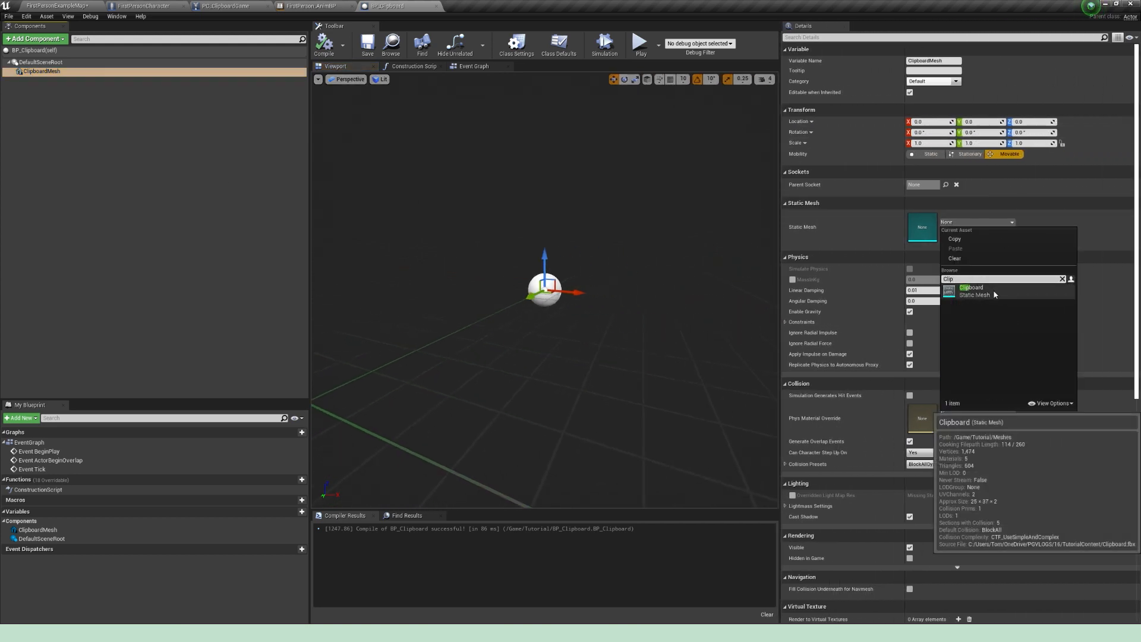
pyautogui.click(994, 293)
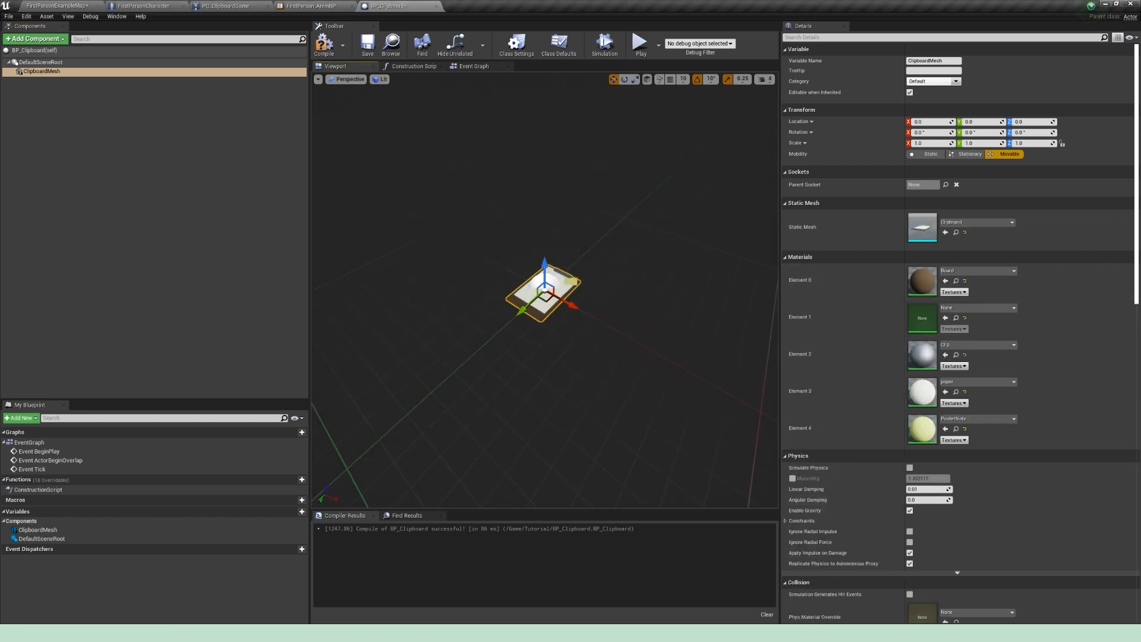
pyautogui.press('f')
pyautogui.moveTo(631, 279)
pyautogui.keyDown('alt'); pyautogui.mouseDown()
pyautogui.moveTo(629, 294)
pyautogui.moveTo(707, 262)
pyautogui.moveTo(570, 214)
pyautogui.moveTo(630, 279)
pyautogui.mouseUp(); pyautogui.keyUp('alt')
pyautogui.scroll(-5, 605, 273)
pyautogui.press('f')
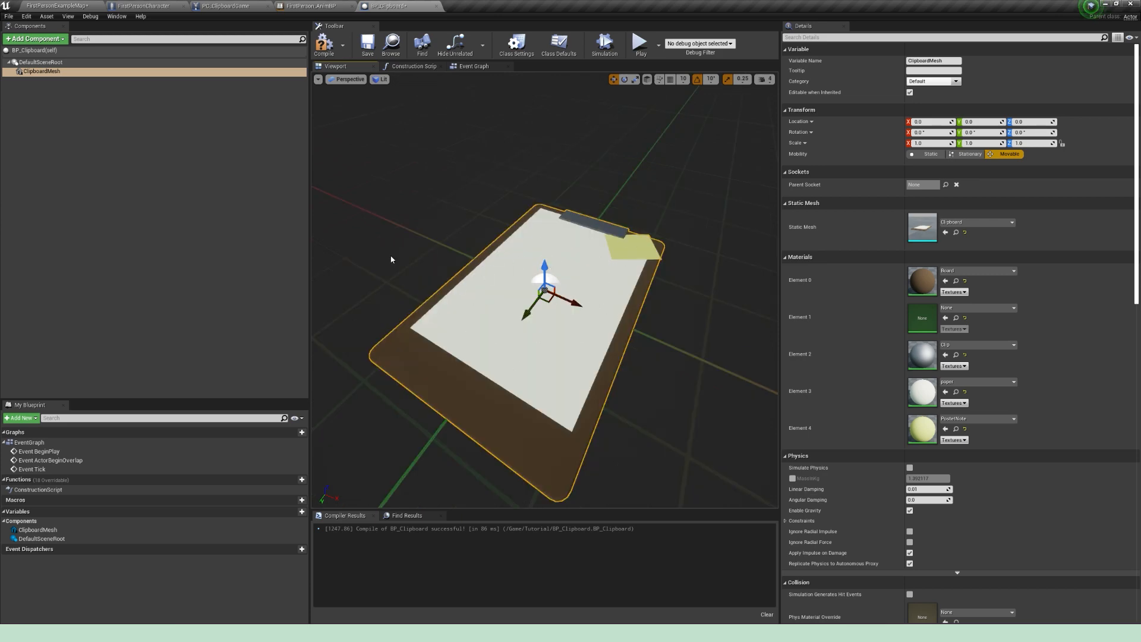
pyautogui.scroll(-5, 567, 274)
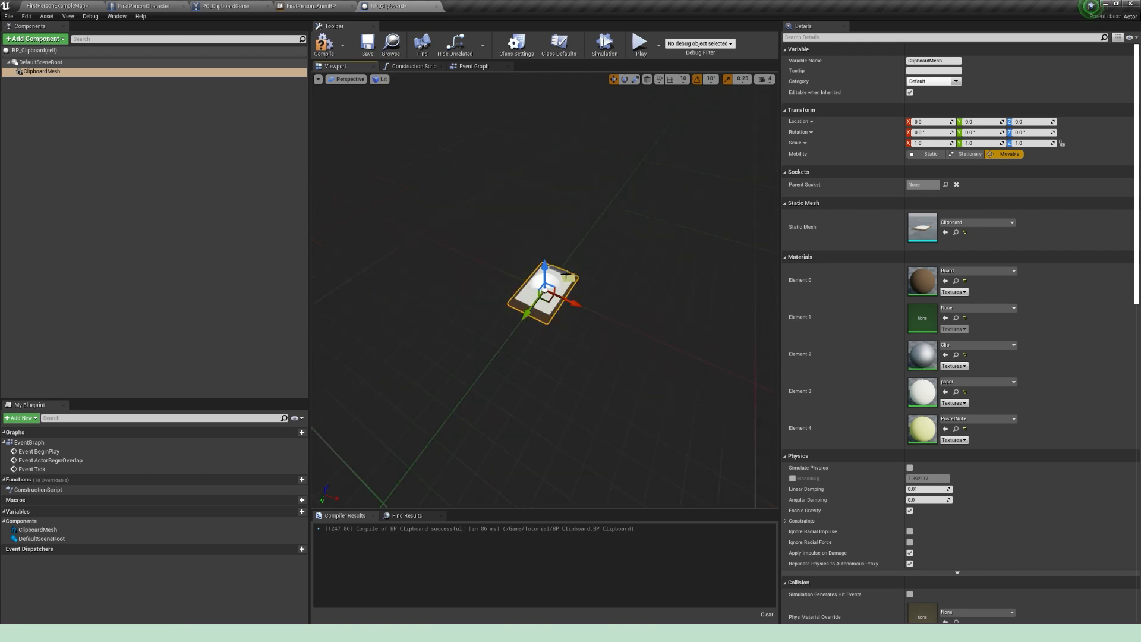
pyautogui.click(324, 44)
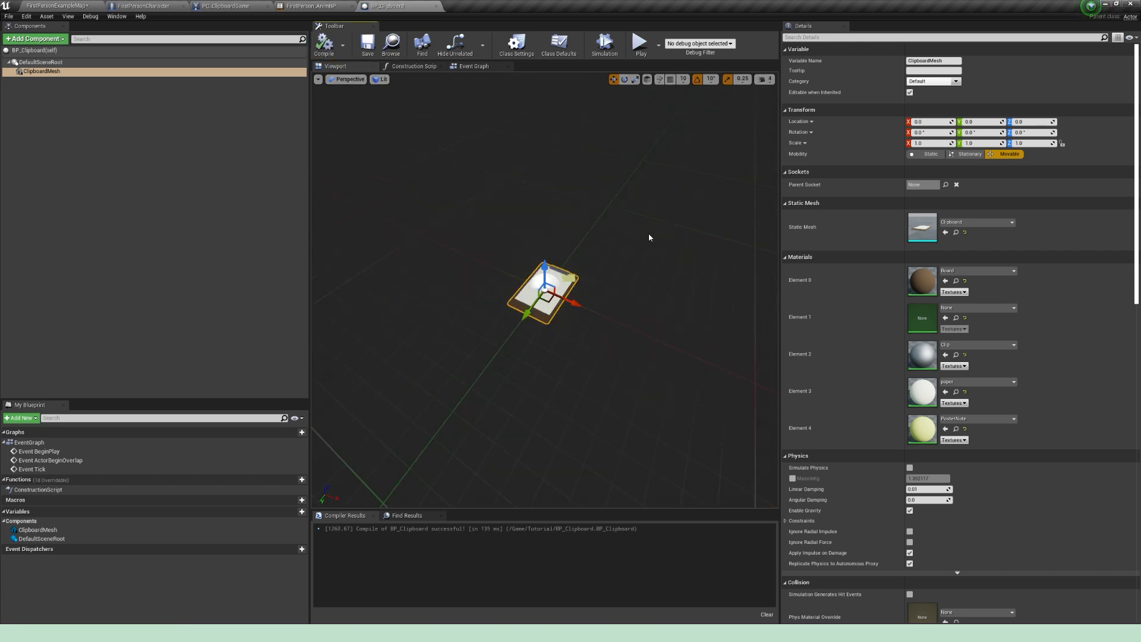
# Step: Set the ClipboardMesh collision preset to NoCollision, then compile and save BP_Clipboard
pyautogui.press('f')
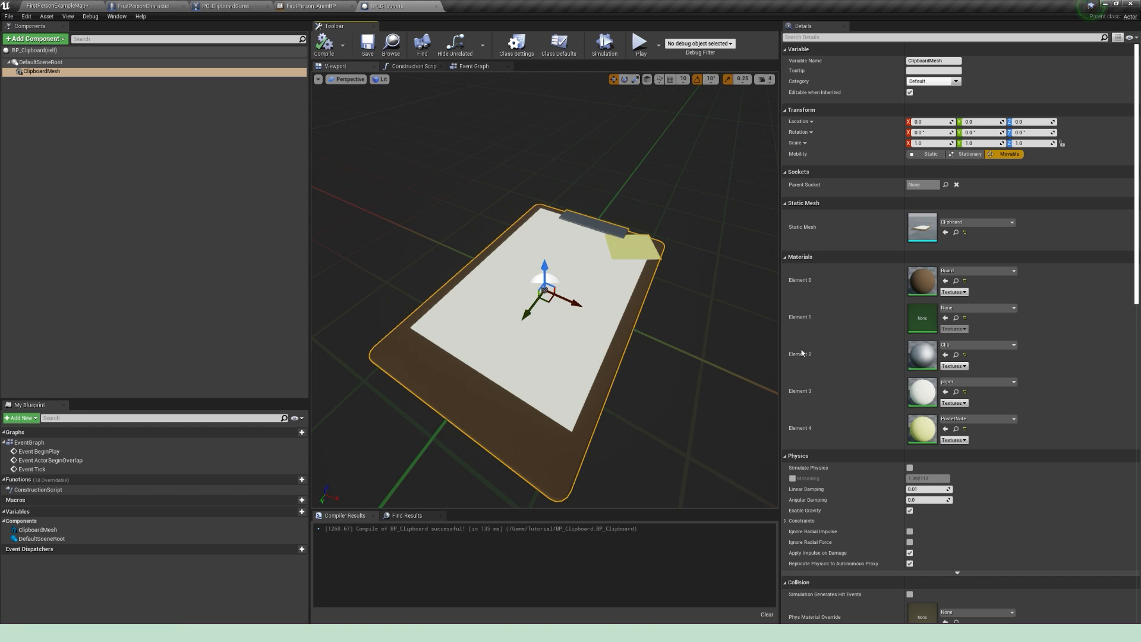
pyautogui.scroll(-7, 1001, 333)
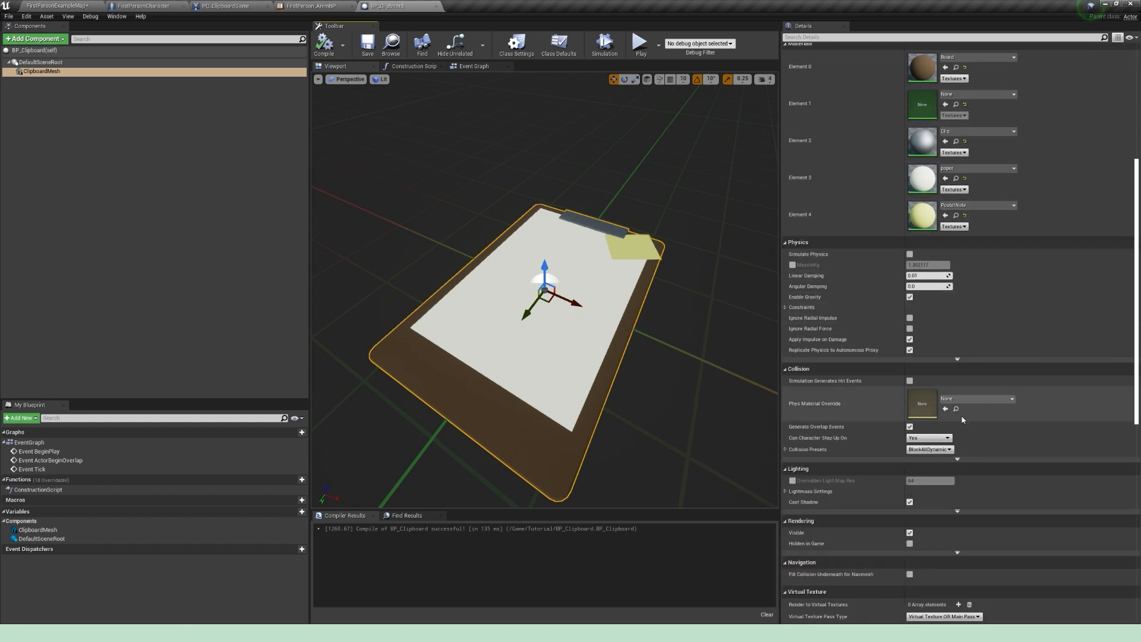
pyautogui.click(950, 450)
pyautogui.click(929, 469)
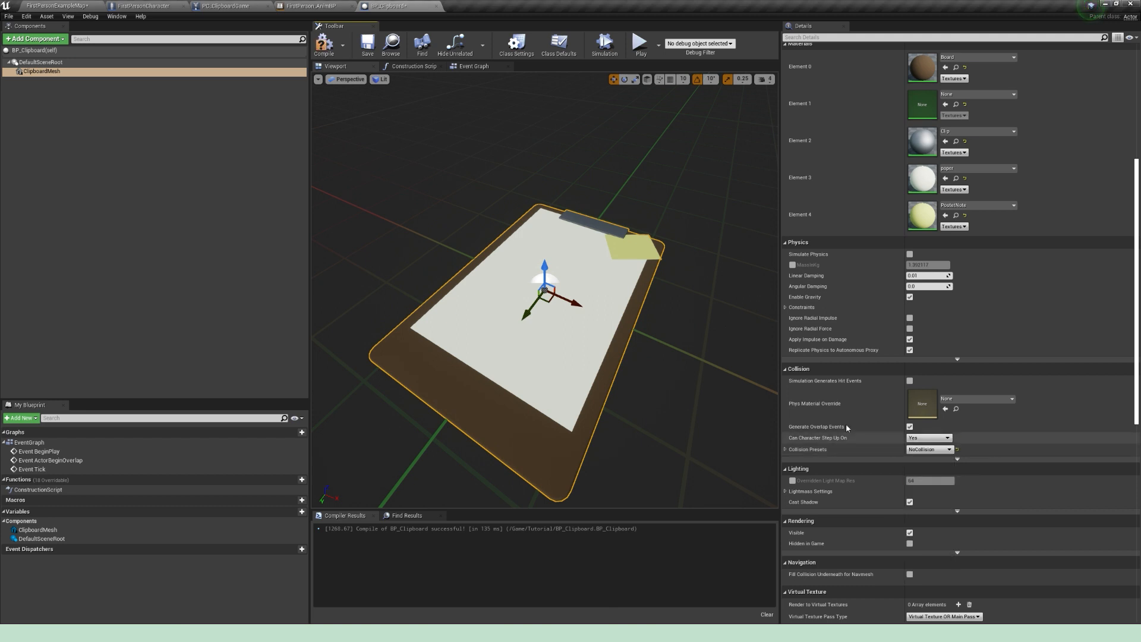
pyautogui.click(325, 44)
pyautogui.click(366, 52)
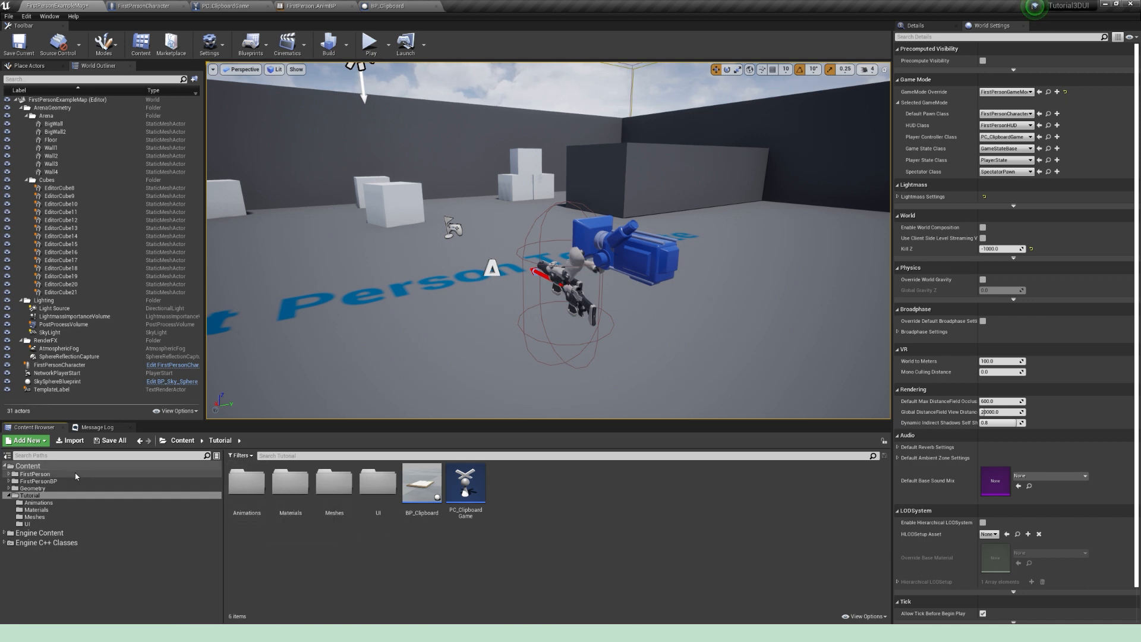
# Step: Open the SK_Mannequin_Arms_Skeleton asset from the FirstPerson character's Mesh folder
pyautogui.click(35, 474)
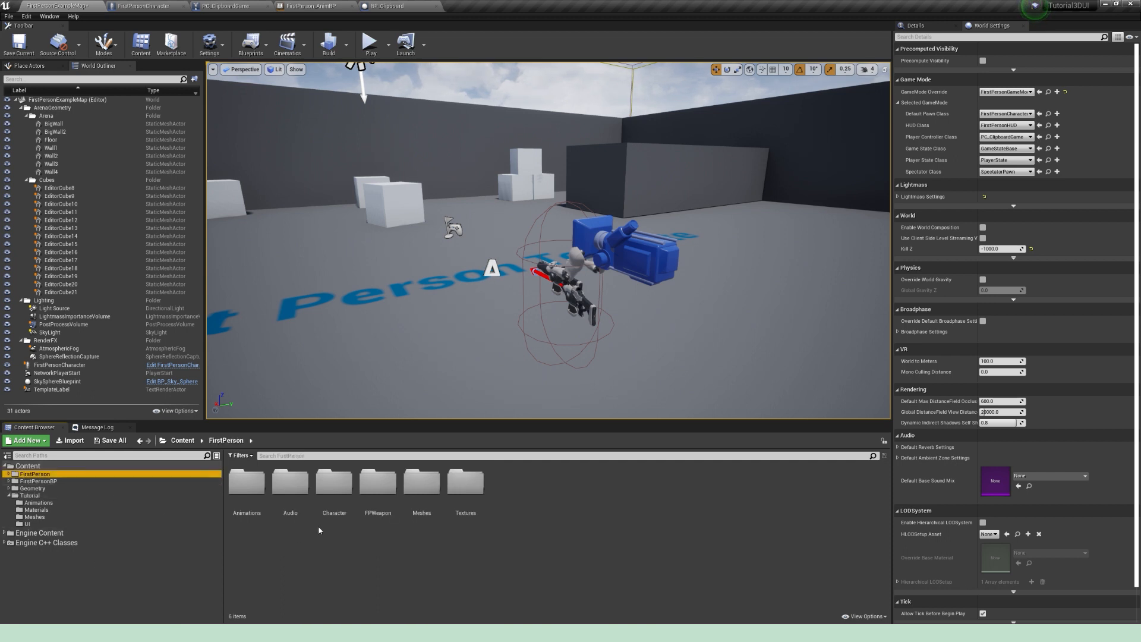
pyautogui.doubleClick(334, 481)
pyautogui.doubleClick(290, 483)
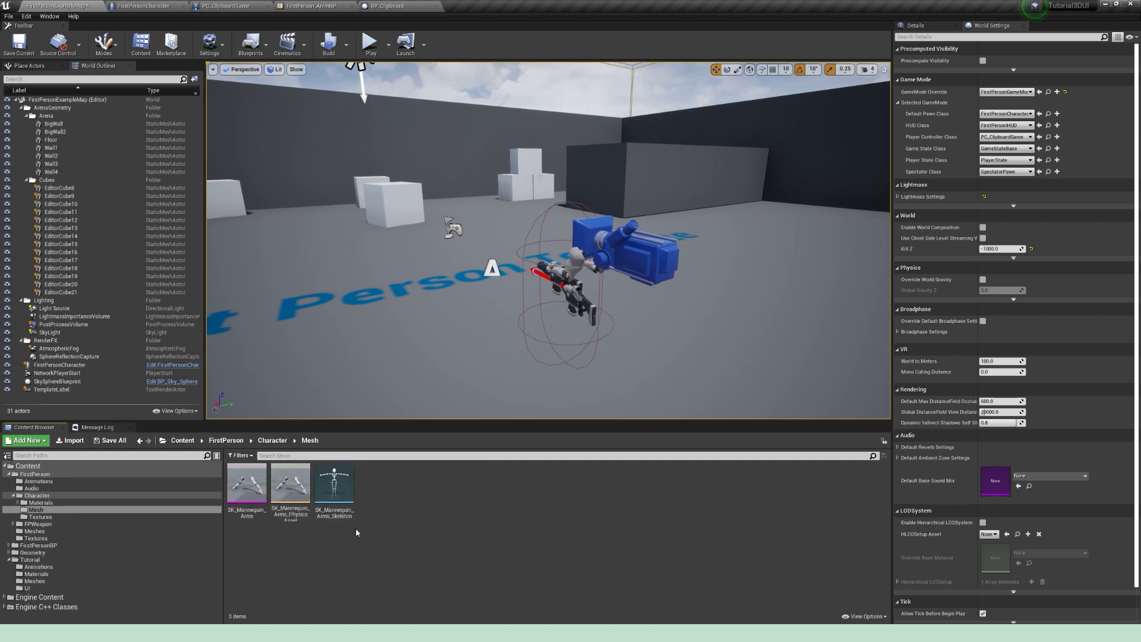
pyautogui.doubleClick(345, 488)
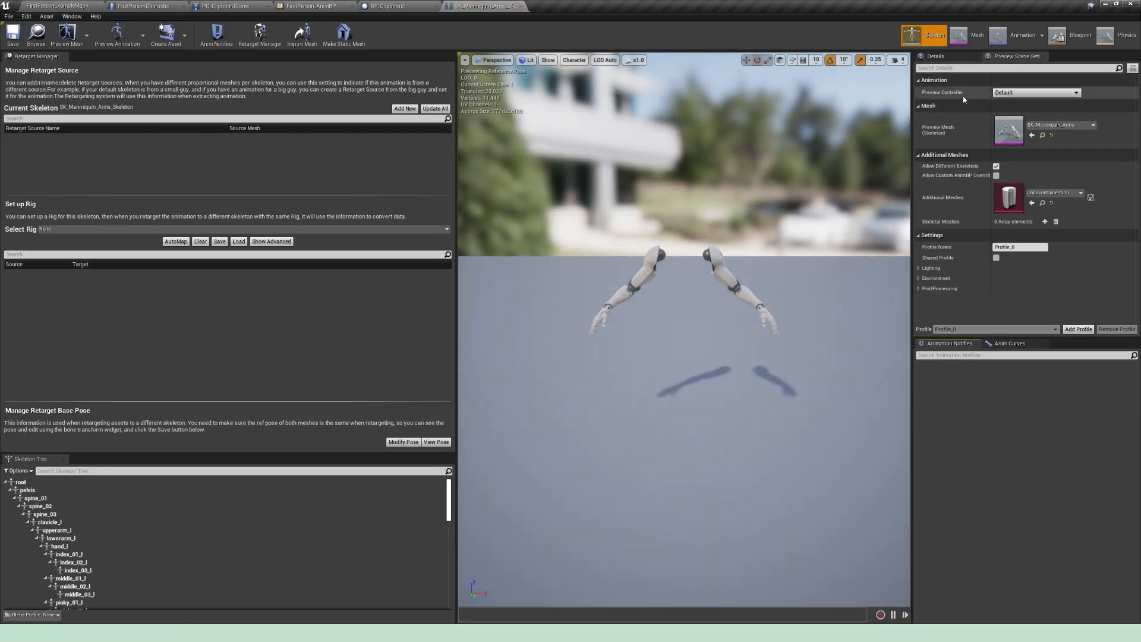
# Step: Set the skeleton preview to use a specific animation, ClipboardUpPose, and view the arms up close
pyautogui.click(1043, 93)
pyautogui.click(1045, 114)
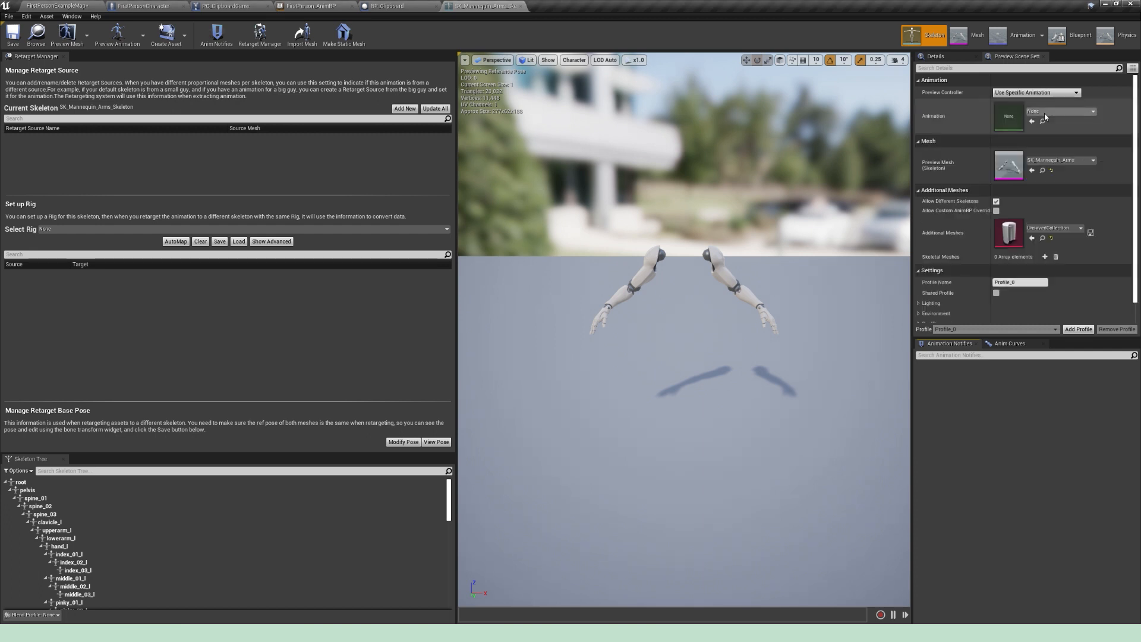
pyautogui.click(1077, 111)
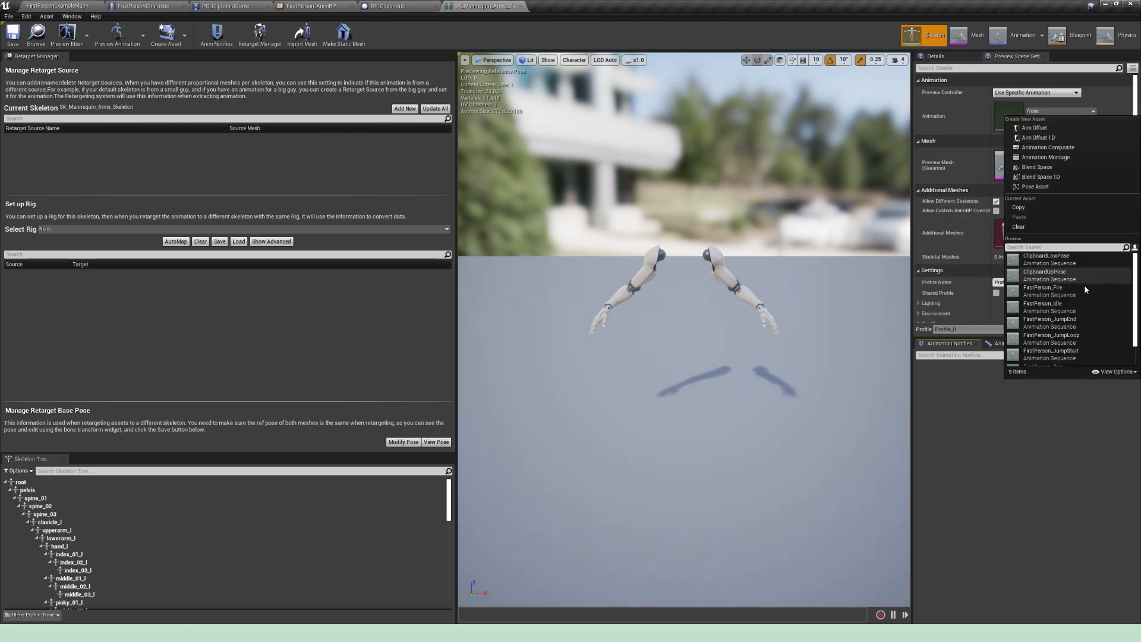
pyautogui.click(1064, 275)
pyautogui.keyDown('alt'); pyautogui.moveTo(772, 286); pyautogui.dragTo(630, 344); pyautogui.keyUp('alt')
pyautogui.scroll(3, 683, 297)
pyautogui.scroll(4, 646, 269)
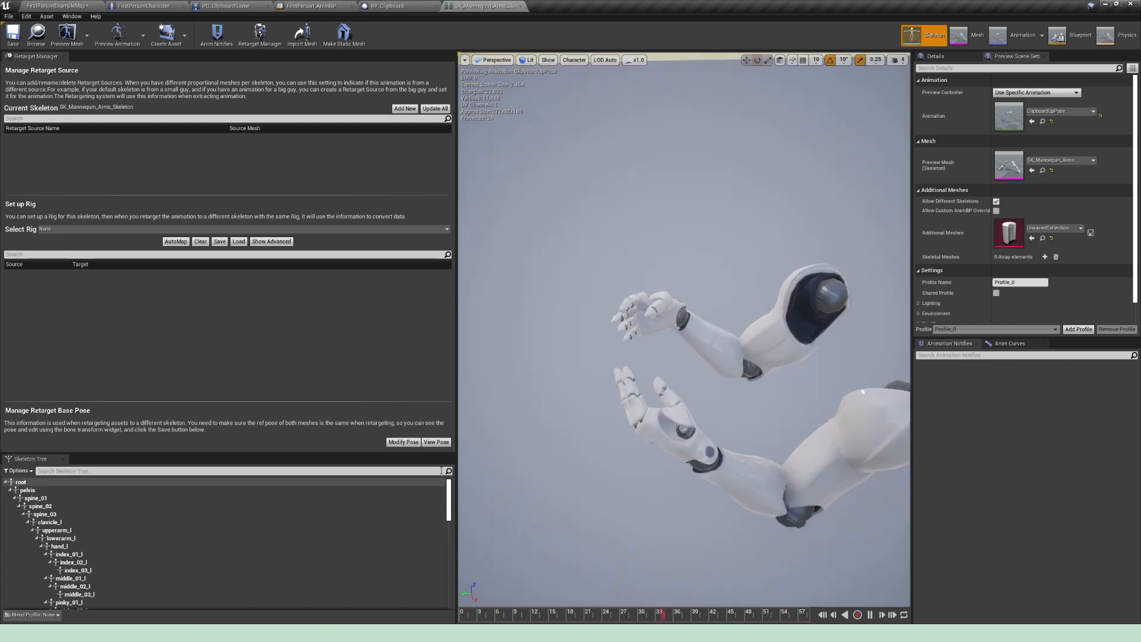
# Step: Select ClipboardSocket in the skeleton tree, switch the gizmo's coordinate space and move the socket from the wrist out beyond the palm
pyautogui.scroll(-1, 449, 495)
pyautogui.moveTo(448, 518); pyautogui.dragTo(379, 545)
pyautogui.click(112, 572)
pyautogui.keyDown('alt'); pyautogui.moveTo(593, 400); pyautogui.dragTo(666, 398); pyautogui.keyUp('alt')
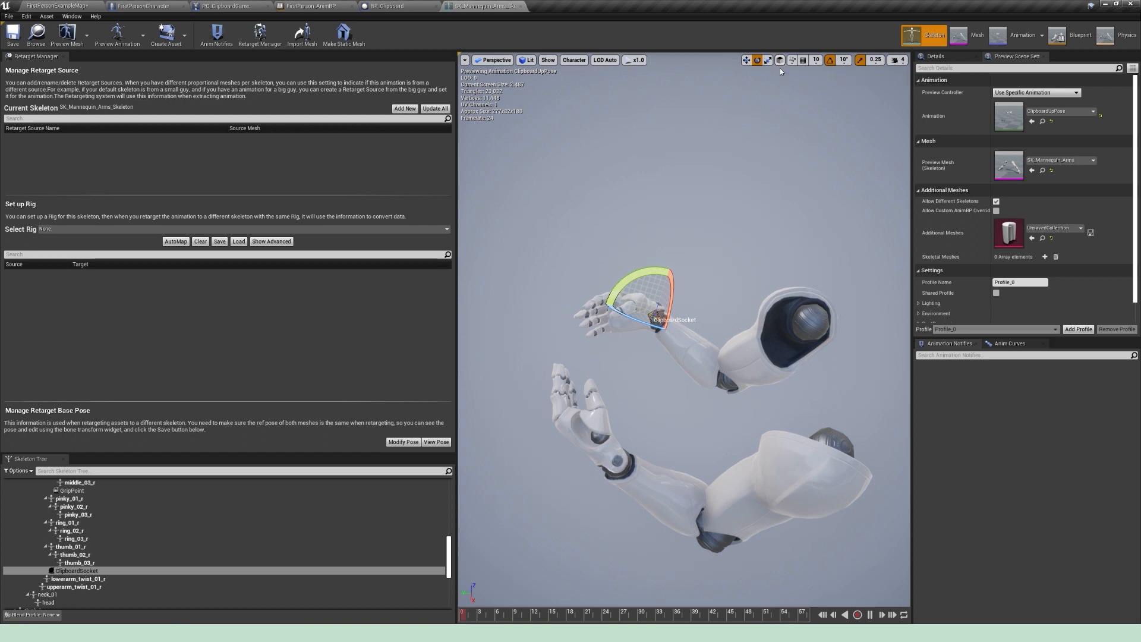
pyautogui.press('w')
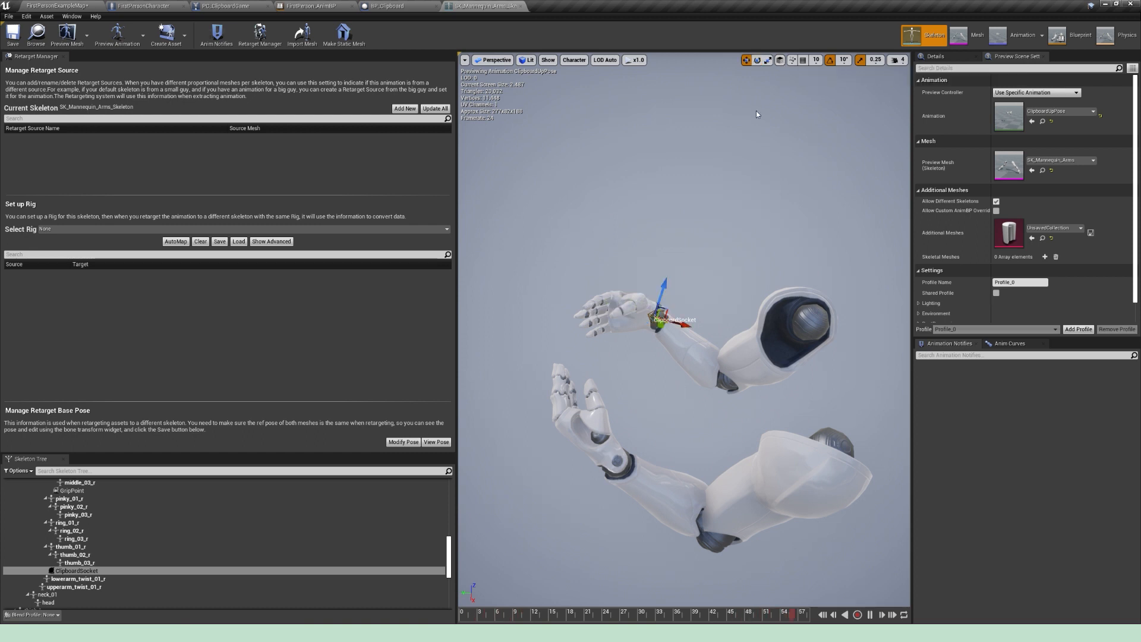
pyautogui.click(779, 60)
pyautogui.moveTo(647, 339); pyautogui.dragTo(632, 402)
pyautogui.keyDown('alt'); pyautogui.moveTo(675, 322); pyautogui.dragTo(856, 274); pyautogui.keyUp('alt')
pyautogui.moveTo(683, 330); pyautogui.dragTo(740, 335, button='right')
pyautogui.moveTo(697, 123); pyautogui.dragTo(695, 67)
pyautogui.keyDown('alt'); pyautogui.moveTo(654, 134); pyautogui.dragTo(476, 190); pyautogui.keyUp('alt')
pyautogui.moveTo(676, 209); pyautogui.dragTo(624, 222)
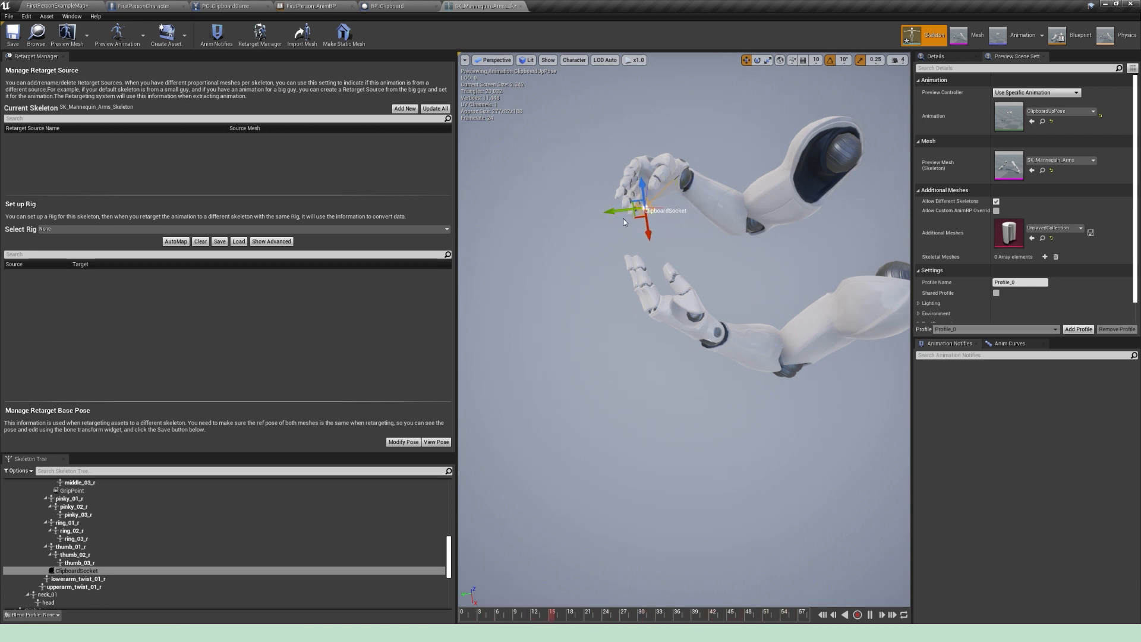
# Step: Attach the Clipboard mesh to ClipboardSocket as a preview asset
pyautogui.rightClick(100, 574)
pyautogui.moveTo(132, 556)
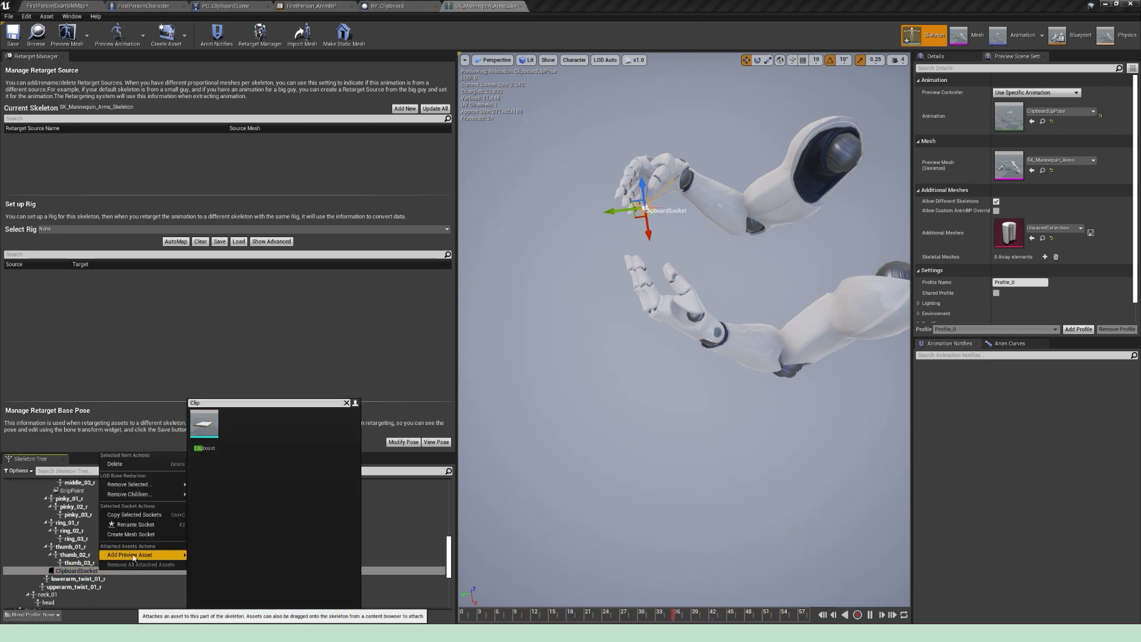
pyautogui.click(204, 424)
# Step: Turn off rotation snapping, then rotate and move ClipboardSocket so the previewed clipboard sits between both hands
pyautogui.keyDown('alt'); pyautogui.moveTo(664, 382); pyautogui.dragTo(666, 298); pyautogui.keyUp('alt')
pyautogui.moveTo(665, 298); pyautogui.dragTo(705, 234, button='right')
pyautogui.moveTo(707, 233); pyautogui.dragTo(753, 215)
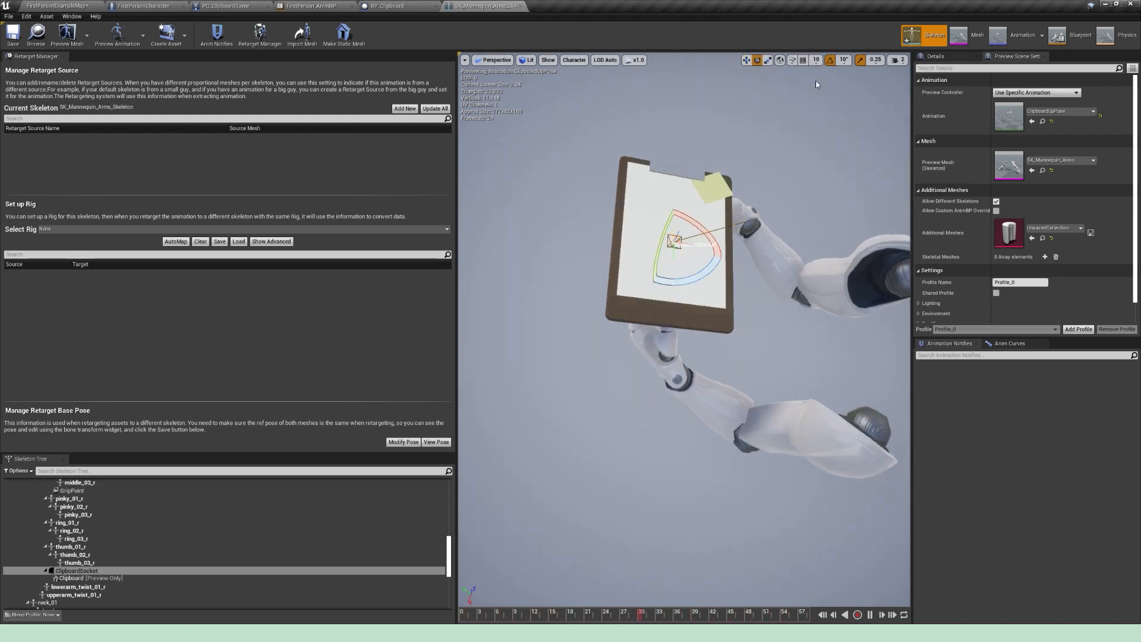
pyautogui.click(830, 60)
pyautogui.click(780, 60)
pyautogui.press('w')
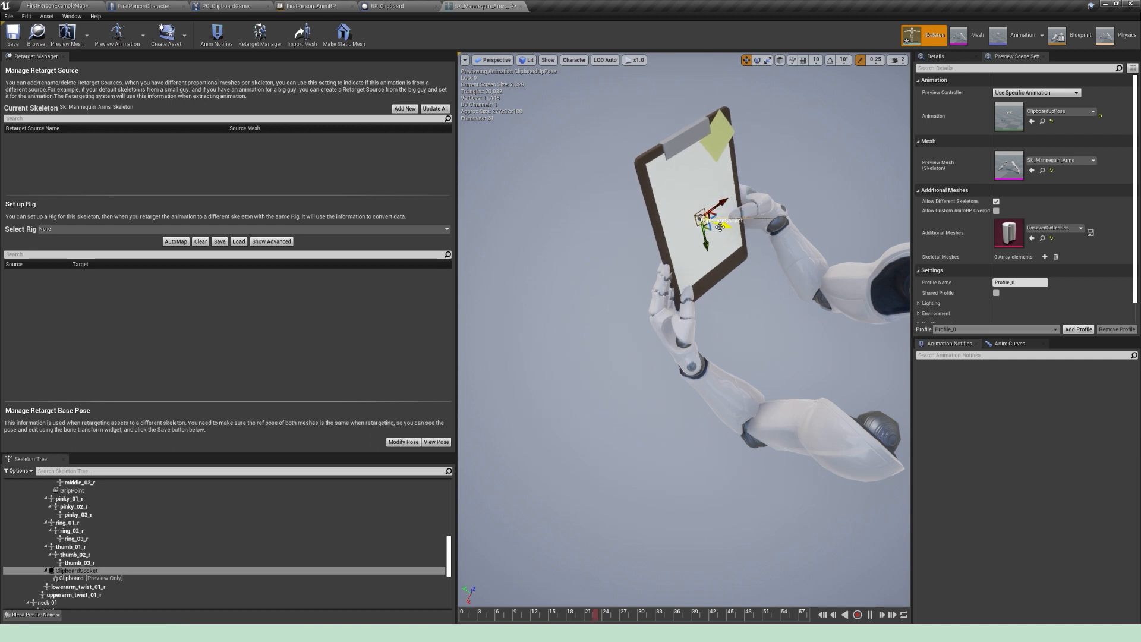
pyautogui.moveTo(743, 123); pyautogui.dragTo(747, 131)
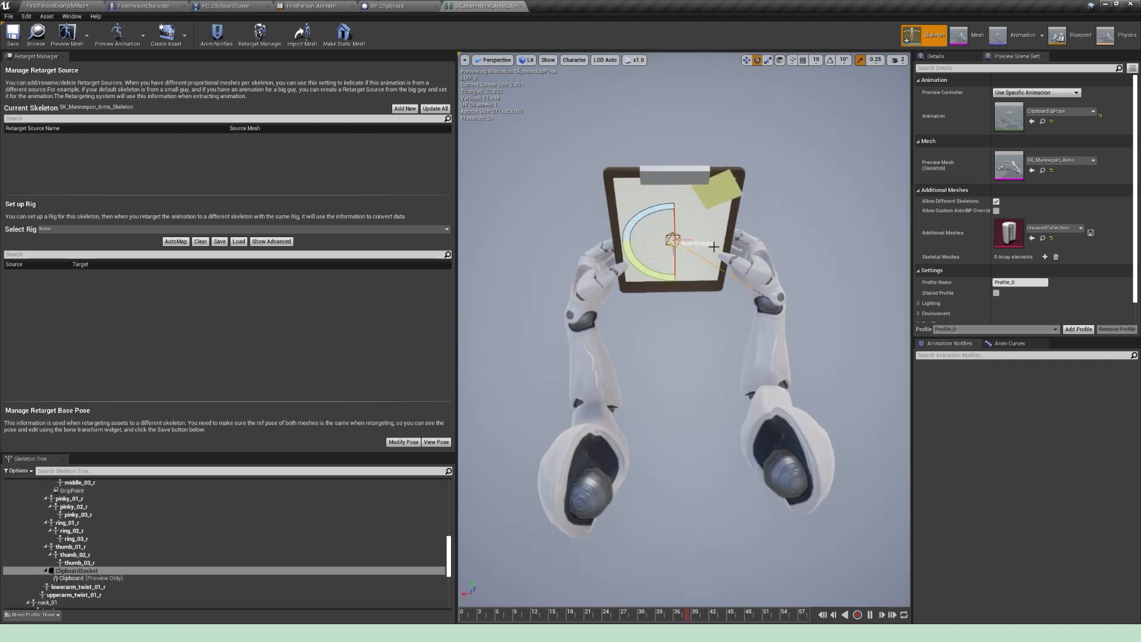
pyautogui.press('w')
pyautogui.keyDown('alt'); pyautogui.moveTo(743, 199); pyautogui.dragTo(789, 199); pyautogui.keyUp('alt')
pyautogui.moveTo(789, 198)
pyautogui.keyDown('alt'); pyautogui.mouseDown()
pyautogui.moveTo(778, 178)
pyautogui.moveTo(789, 198)
pyautogui.mouseUp(); pyautogui.keyUp('alt')
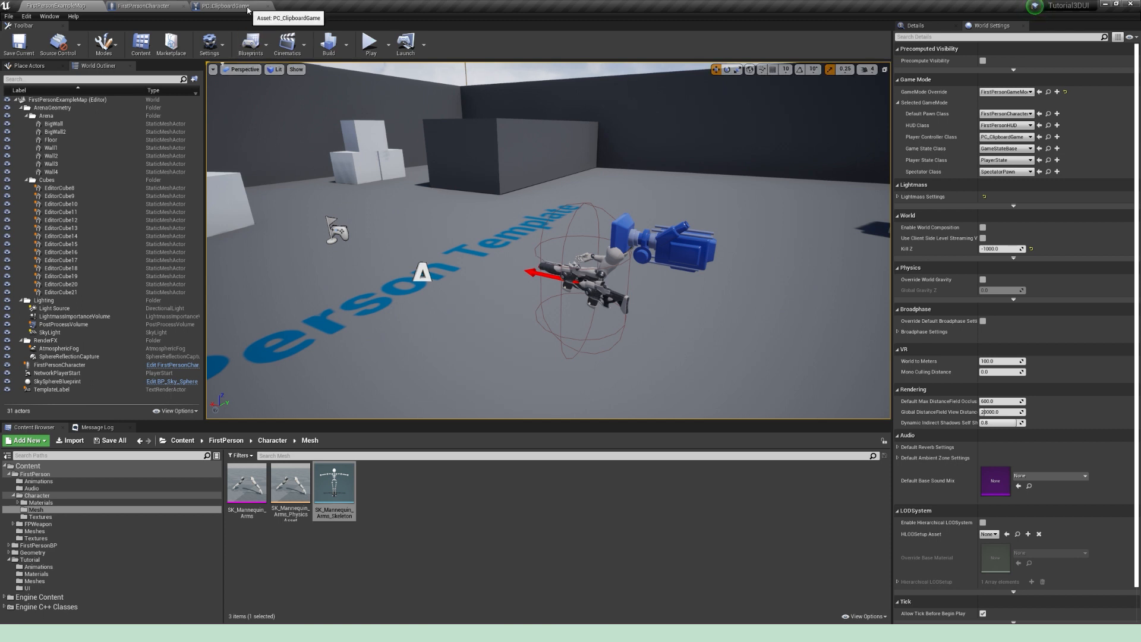
# Step: Add the RaiseClipboard input action event to the PC_ClipboardGame event graph, above Event BeginPlay
pyautogui.click(248, 9)
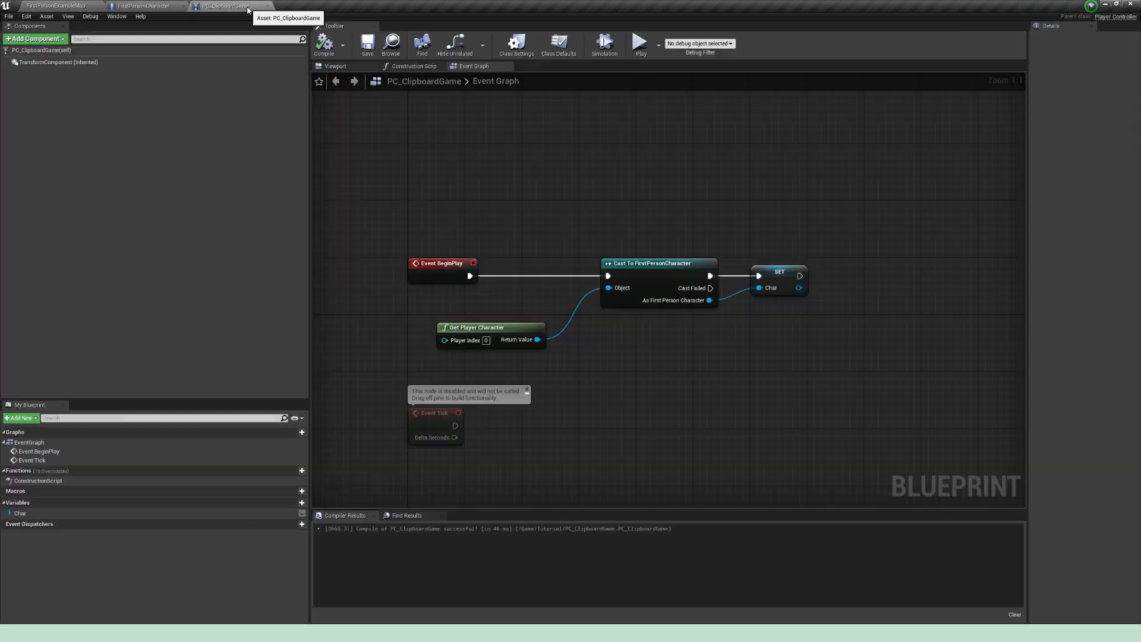
pyautogui.rightClick(475, 236)
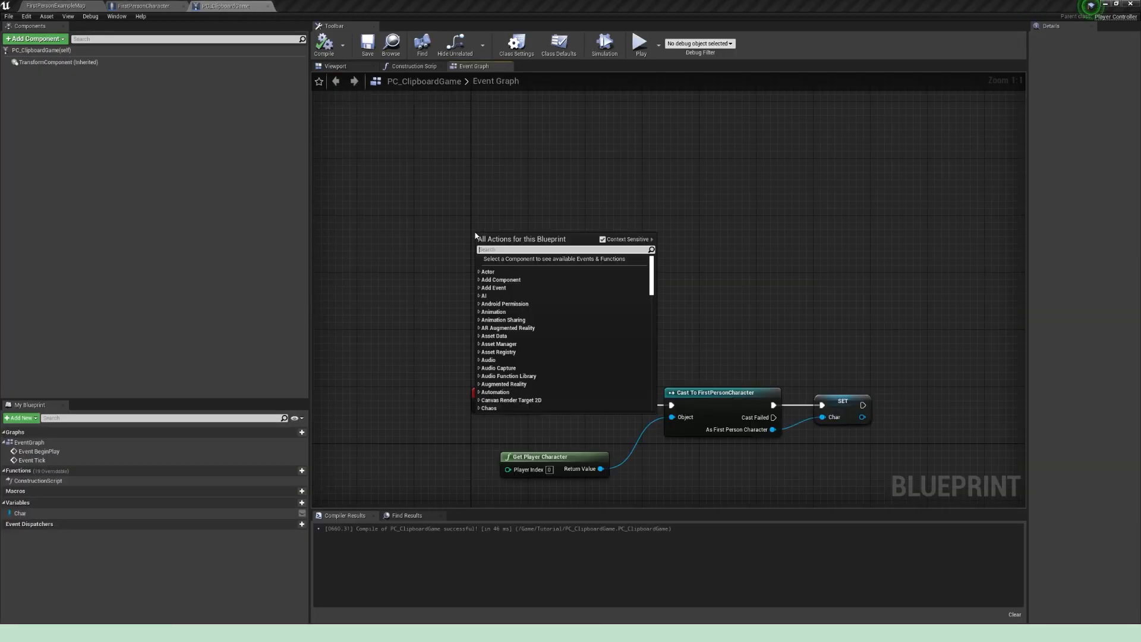
pyautogui.write('Input raise')
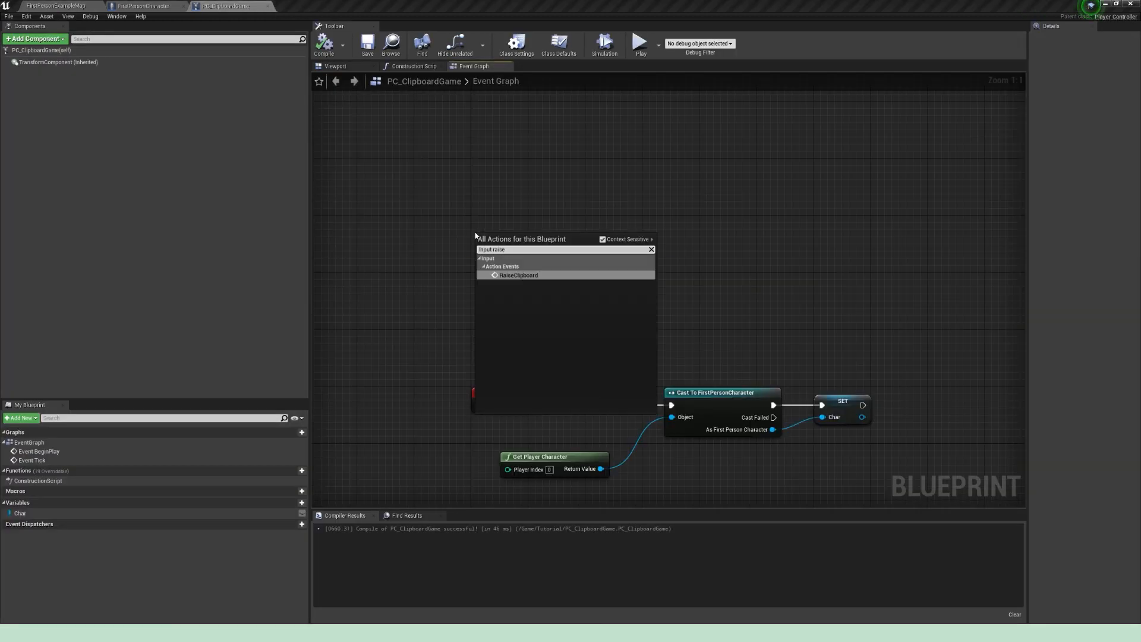
pyautogui.press('Return')
pyautogui.moveTo(626, 230); pyautogui.dragTo(585, 270, button='right')
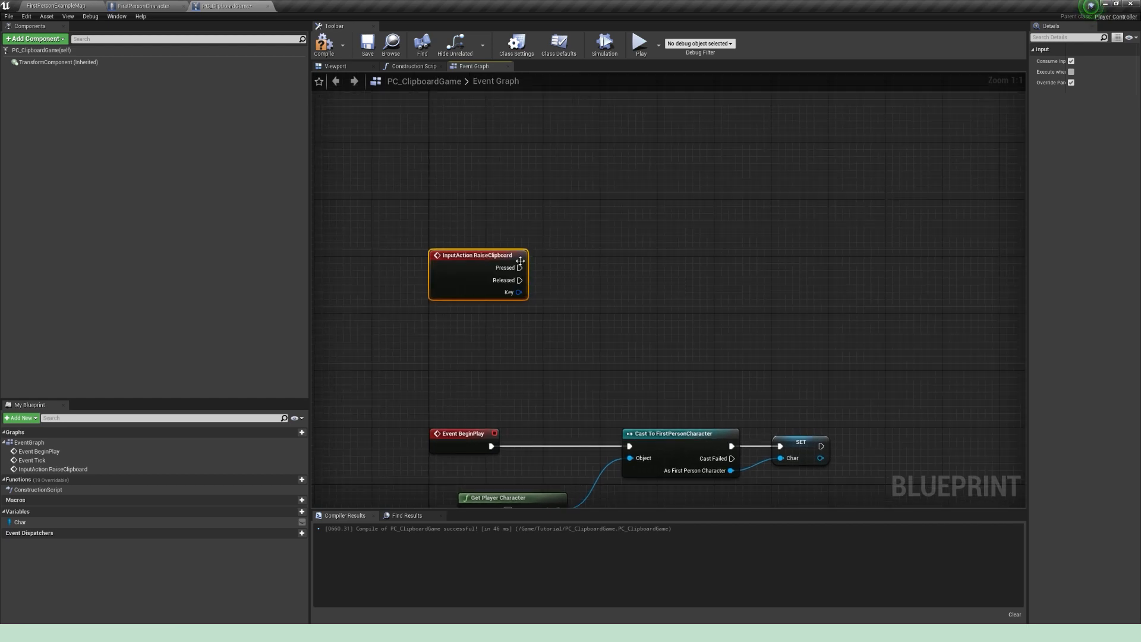
# Step: Add a Branch node and connect it to the Pressed output of the RaiseClipboard event
pyautogui.click(603, 246)
pyautogui.moveTo(520, 267); pyautogui.dragTo(673, 257)
pyautogui.click(560, 222)
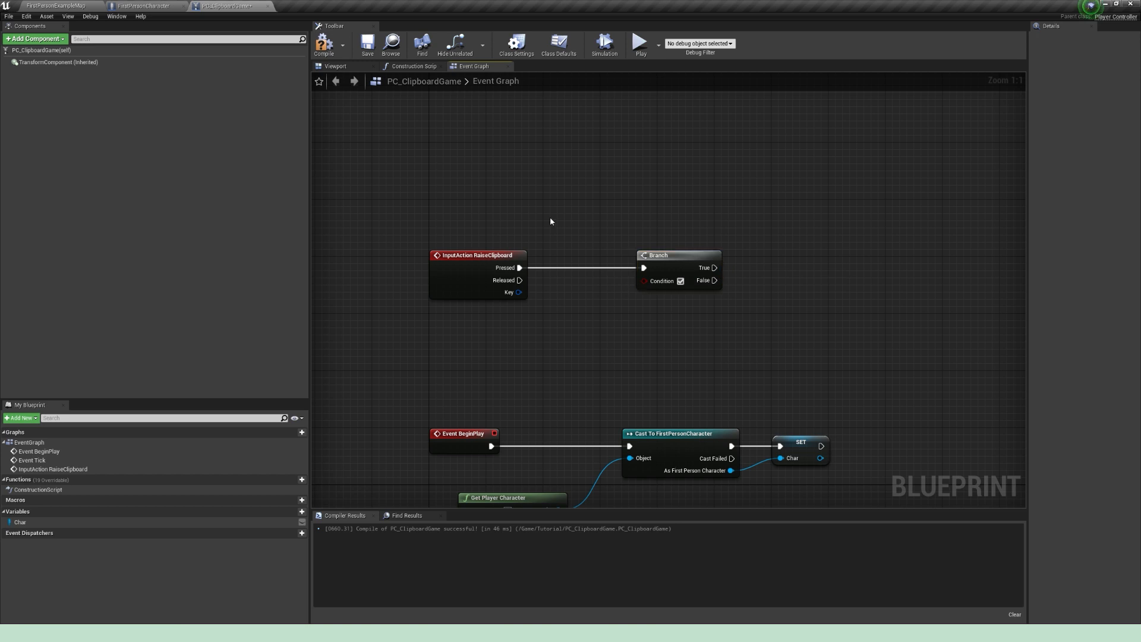
# Step: Add a getter for the Char variable, get its Menu Open? value and connect that to the Branch condition
pyautogui.moveTo(560, 223); pyautogui.dragTo(599, 254, button='right')
pyautogui.moveTo(804, 440); pyautogui.dragTo(753, 391, button='right')
pyautogui.moveTo(846, 413); pyautogui.dragTo(773, 477)
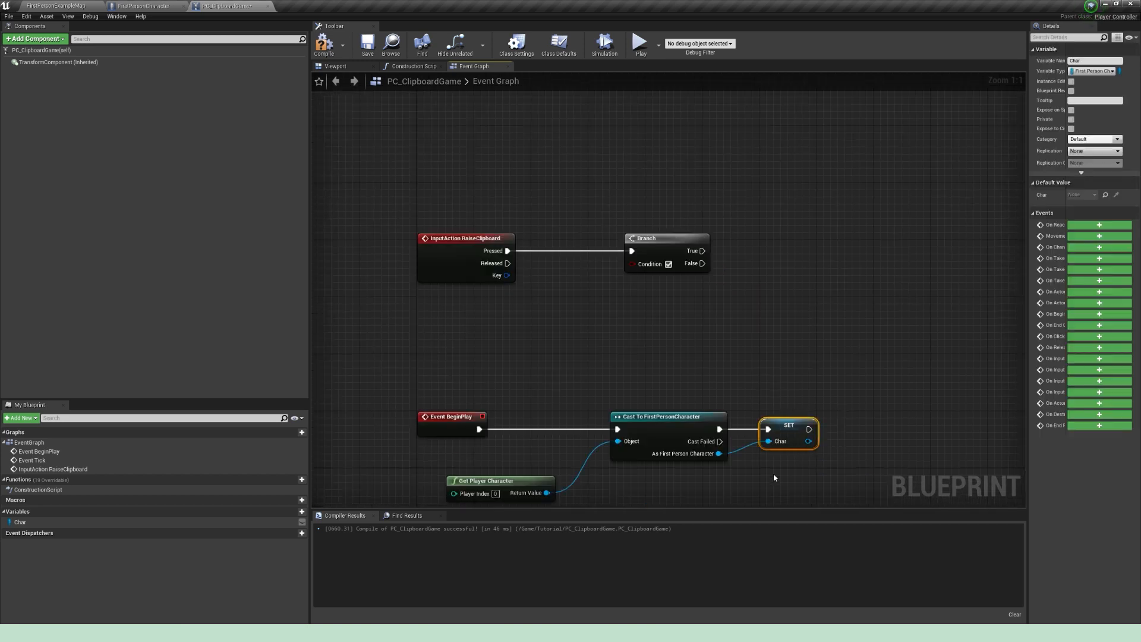
pyautogui.moveTo(631, 351); pyautogui.dragTo(669, 392, button='right')
pyautogui.moveTo(21, 522); pyautogui.dragTo(578, 239)
pyautogui.click(534, 240)
pyautogui.write('men')
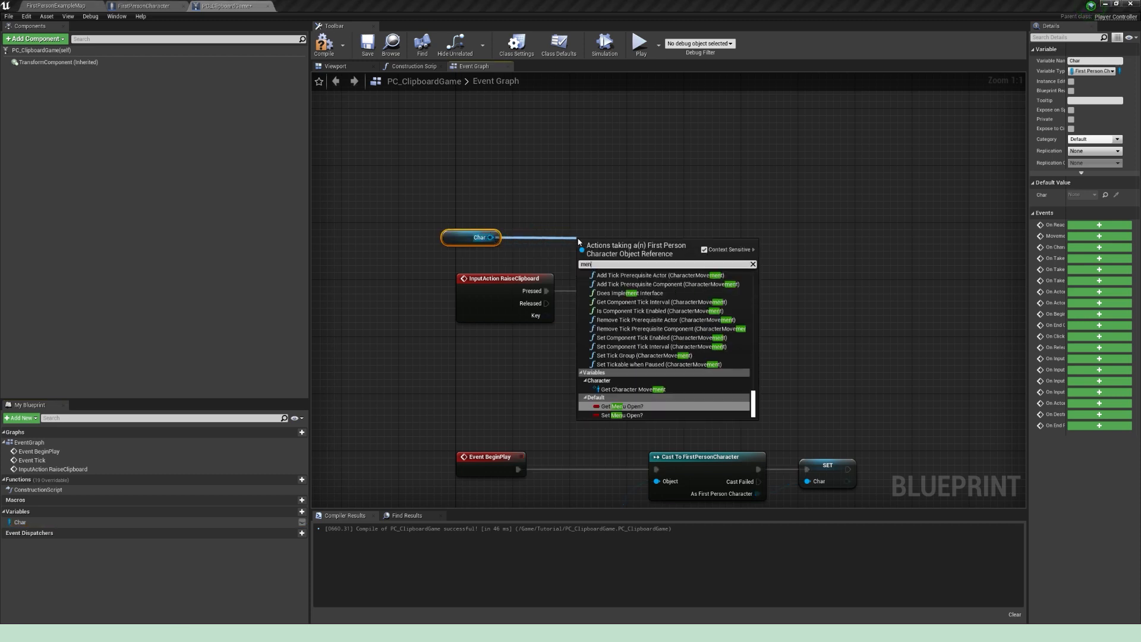
pyautogui.write('u open')
pyautogui.press('Return')
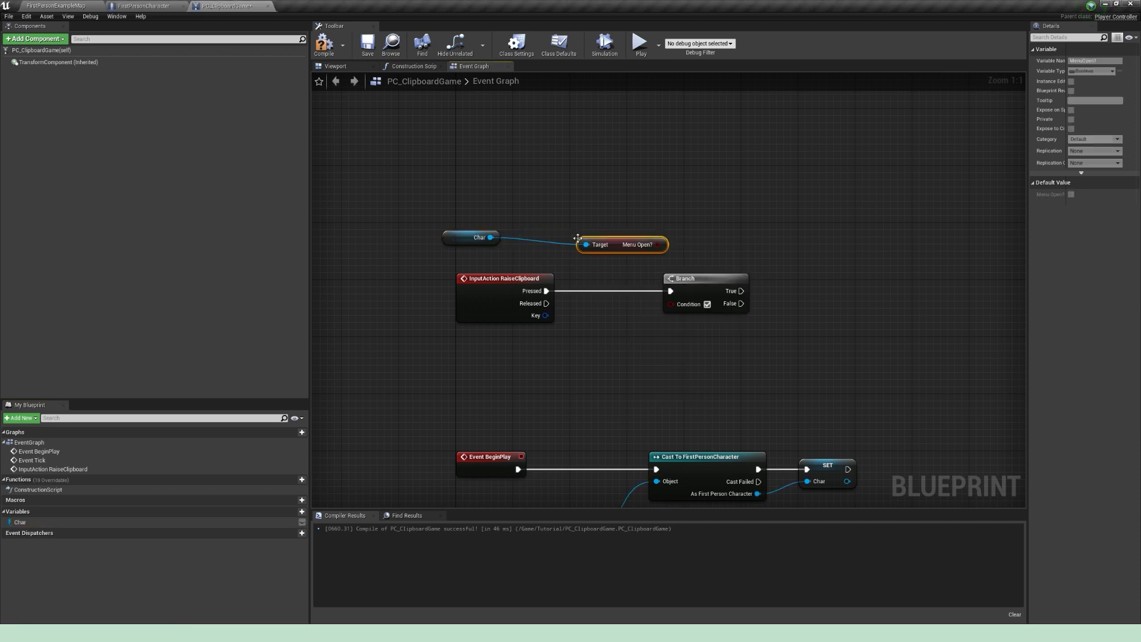
pyautogui.moveTo(622, 239); pyautogui.dragTo(676, 305)
# Step: Add a Set Menu Open? node targeting Char, left unchecked, and connect it to the Branch's True output
pyautogui.moveTo(678, 259); pyautogui.dragTo(547, 275, button='right')
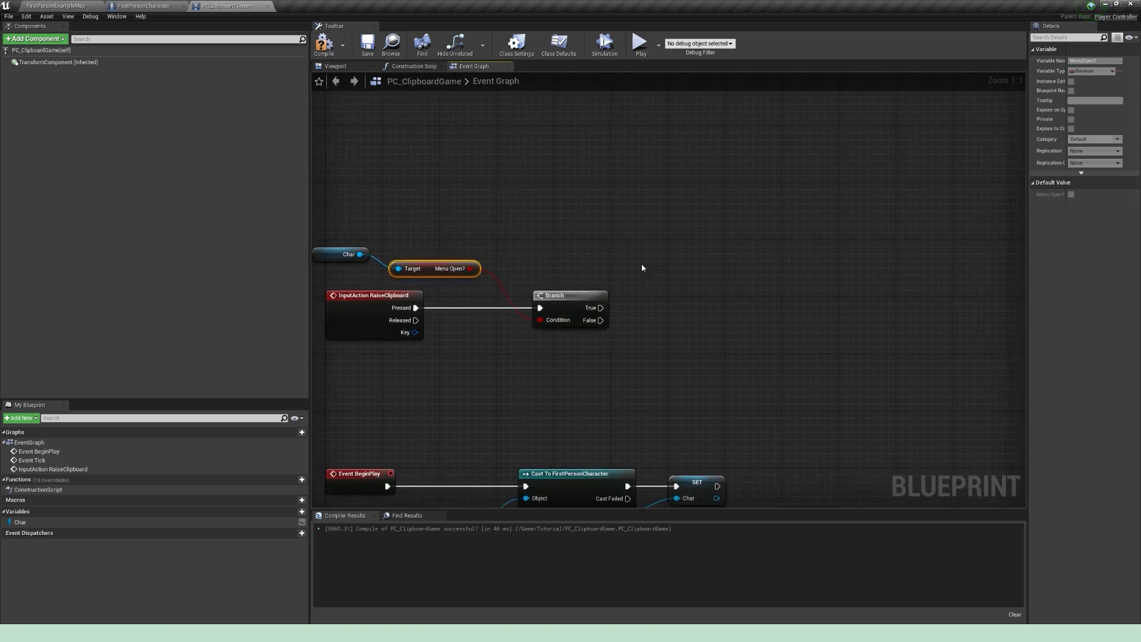
pyautogui.moveTo(359, 255); pyautogui.dragTo(649, 256)
pyautogui.write('set menu')
pyautogui.press('Return')
pyautogui.moveTo(601, 307); pyautogui.dragTo(694, 266)
pyautogui.moveTo(694, 267); pyautogui.dragTo(720, 268)
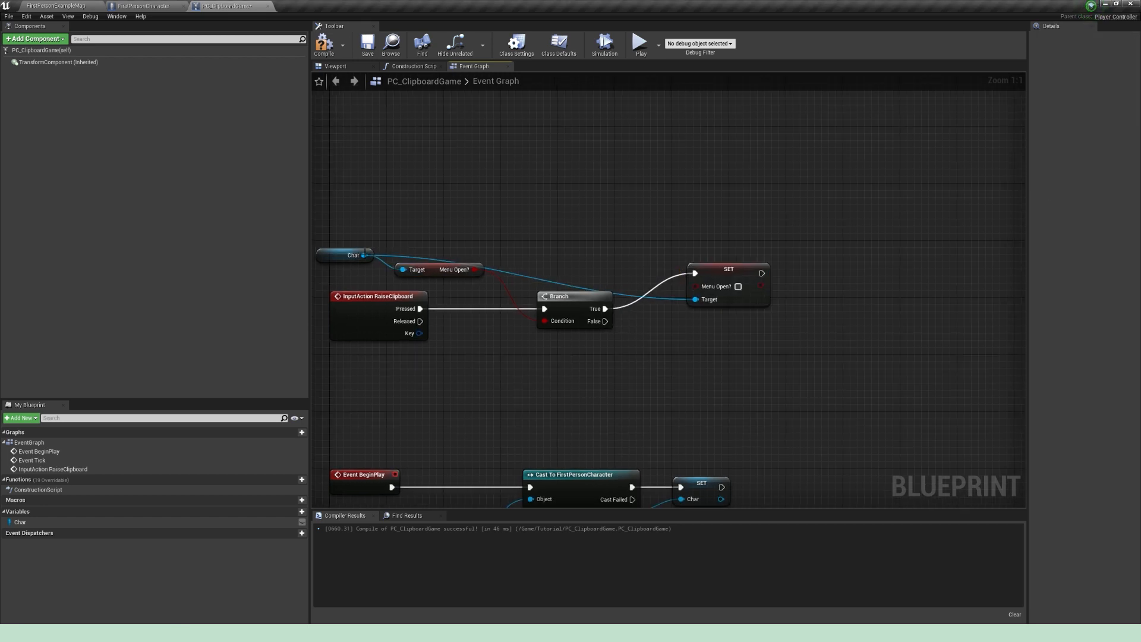
# Step: Chain an unchecked Set Show Mouse Cursor node after the True branch's Set Menu Open? node and align it
pyautogui.moveTo(462, 234); pyautogui.dragTo(344, 241, button='right')
pyautogui.moveTo(625, 274); pyautogui.dragTo(705, 291)
pyautogui.write('show mouse')
pyautogui.press('Return')
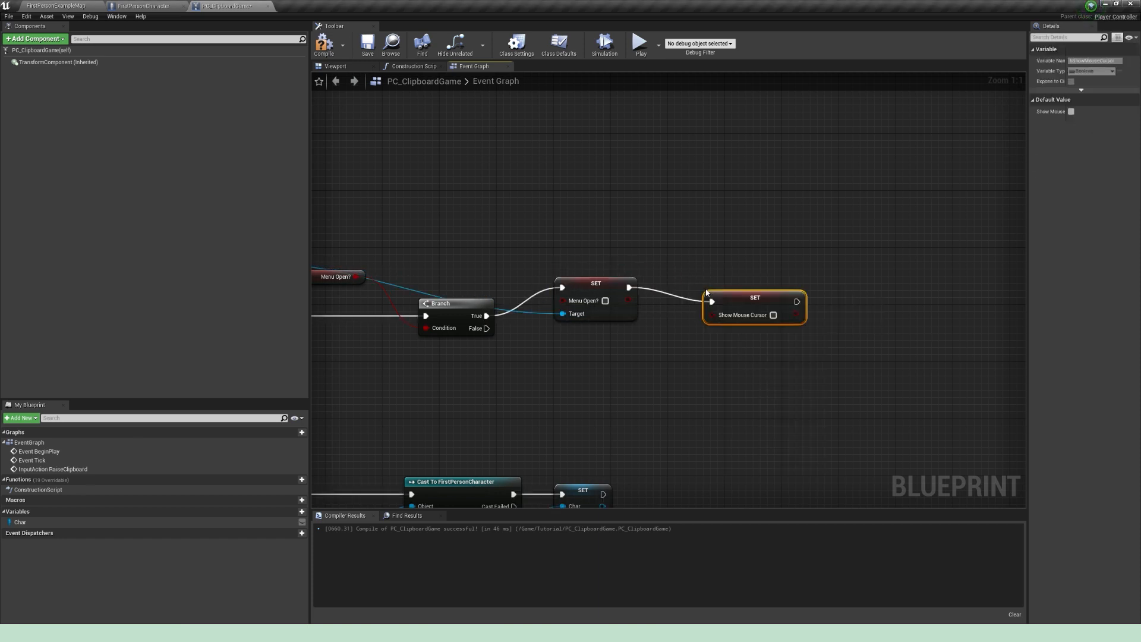
pyautogui.moveTo(722, 294); pyautogui.dragTo(679, 280)
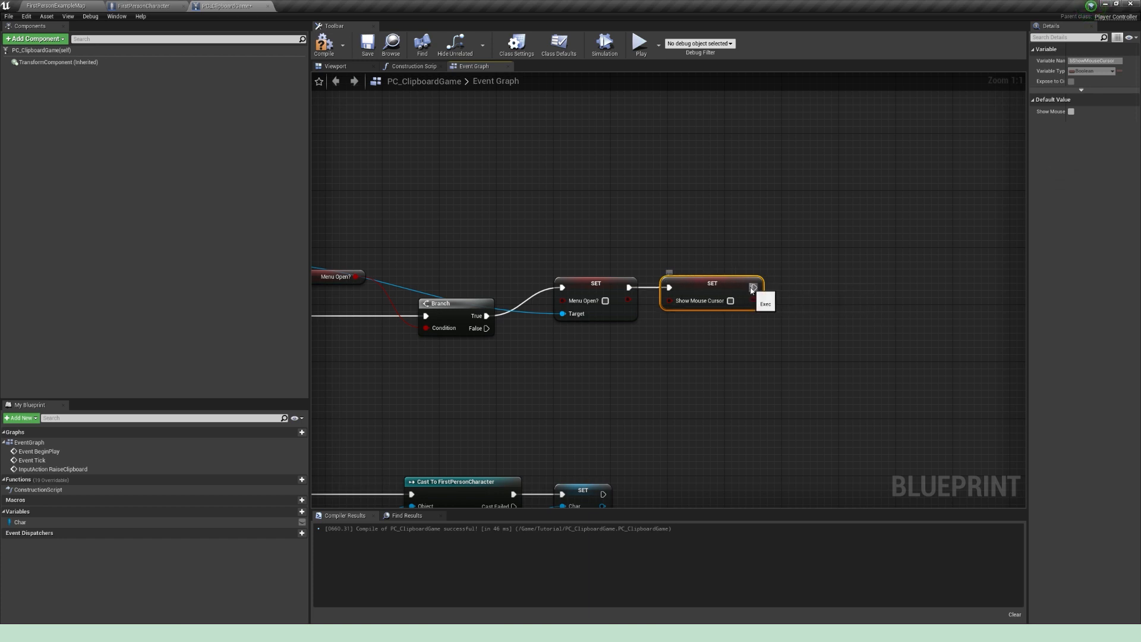
# Step: Chain a Set Input Mode Game Only node after Show Mouse Cursor and supply a Self reference as its Player Controller
pyautogui.moveTo(755, 287); pyautogui.dragTo(839, 289)
pyautogui.write('set i')
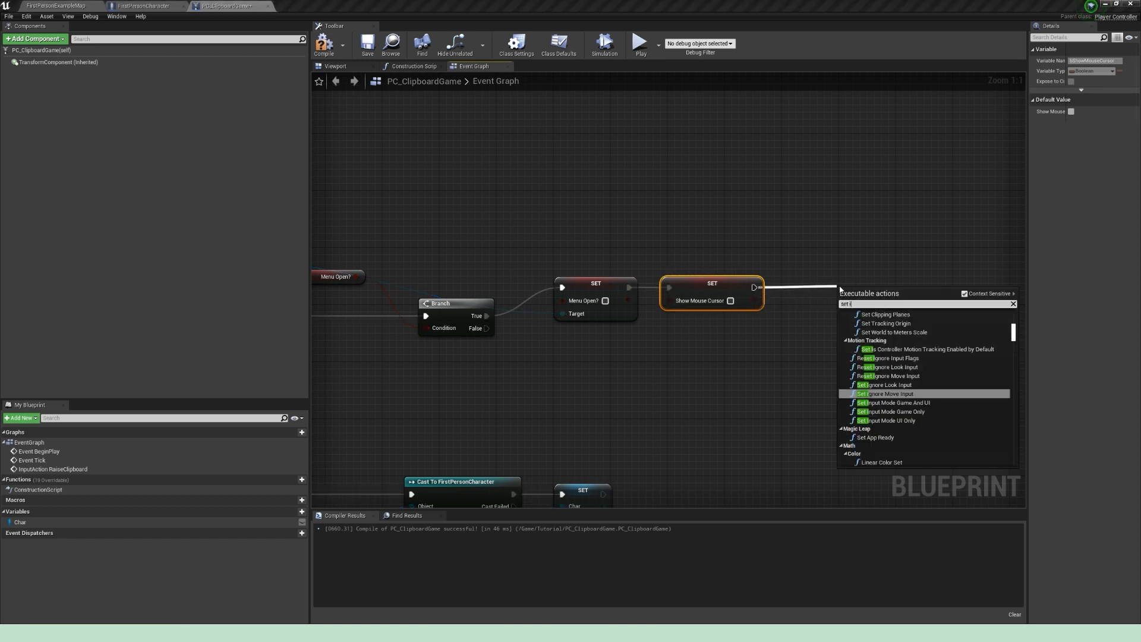
pyautogui.write('nput mode game')
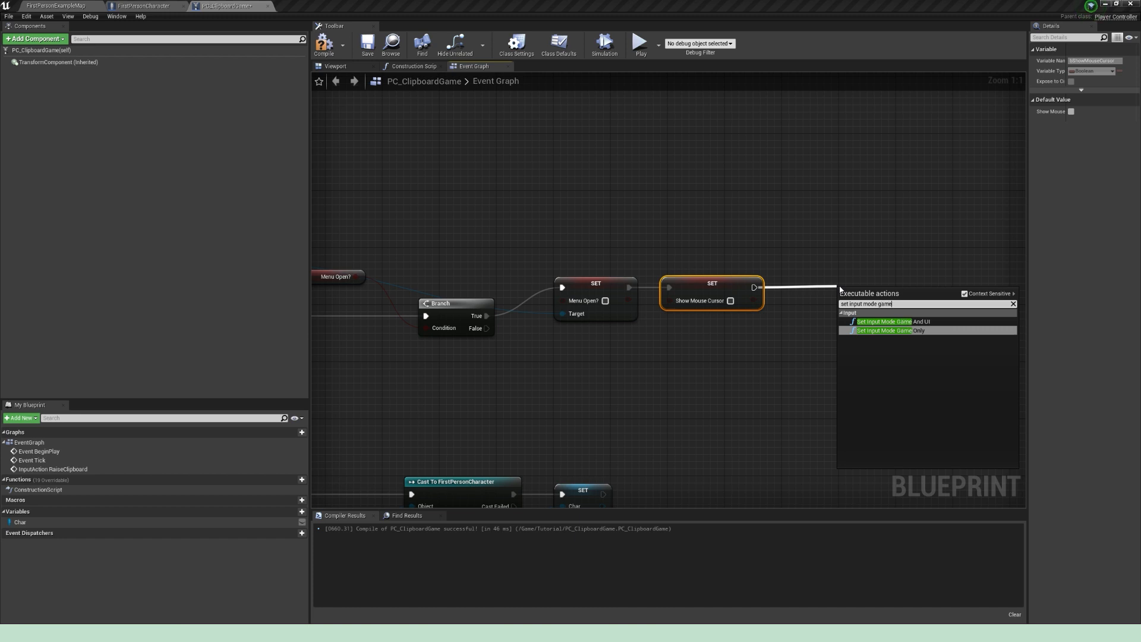
pyautogui.press('Return')
pyautogui.moveTo(876, 300); pyautogui.dragTo(833, 287)
pyautogui.moveTo(834, 288); pyautogui.dragTo(821, 288)
pyautogui.moveTo(891, 284); pyautogui.dragTo(836, 308)
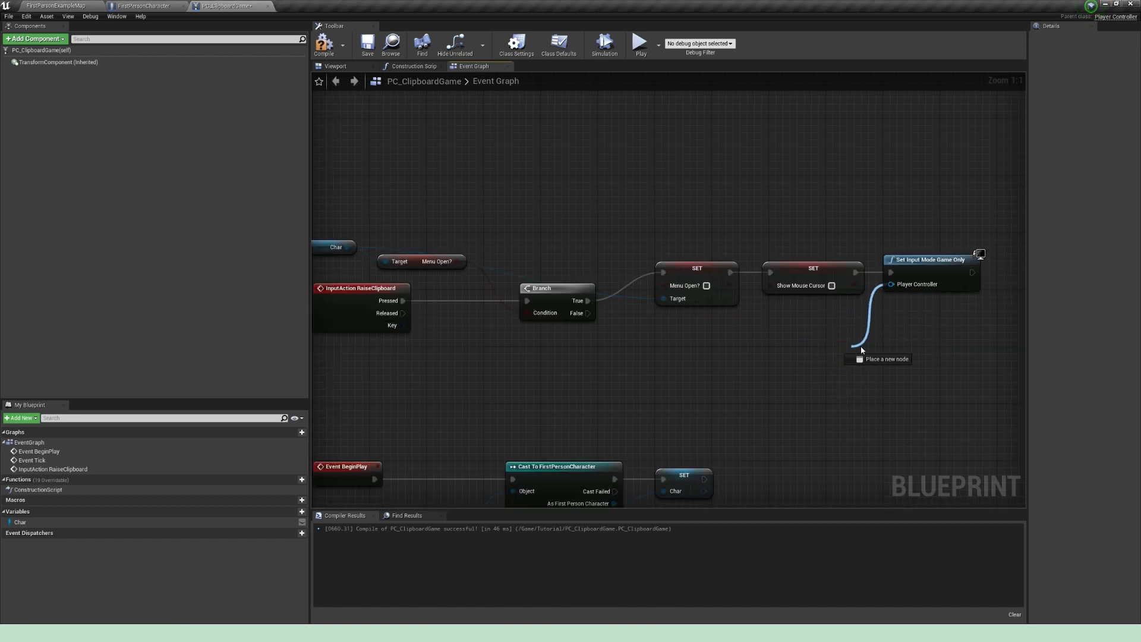
pyautogui.write('self')
pyautogui.press('Return')
pyautogui.click(556, 356)
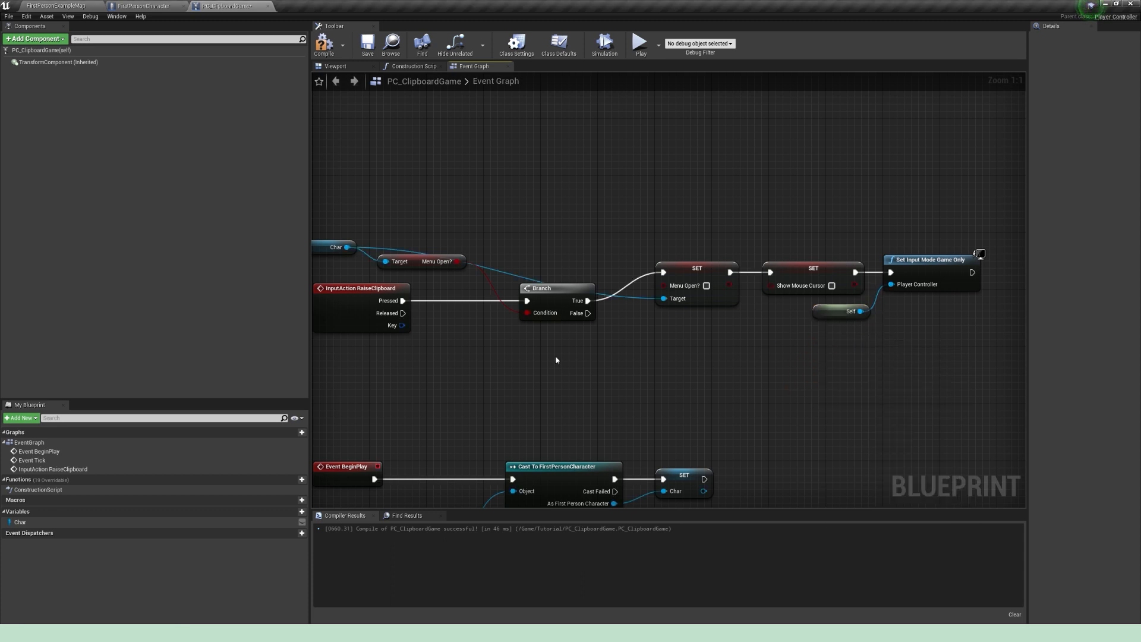
# Step: Add a second Set Menu Open? node targeting Char, enable its checkbox and connect it to the Branch's False output
pyautogui.moveTo(460, 307); pyautogui.dragTo(483, 305, button='right')
pyautogui.moveTo(364, 247); pyautogui.dragTo(664, 403)
pyautogui.write('set menu')
pyautogui.press('Return')
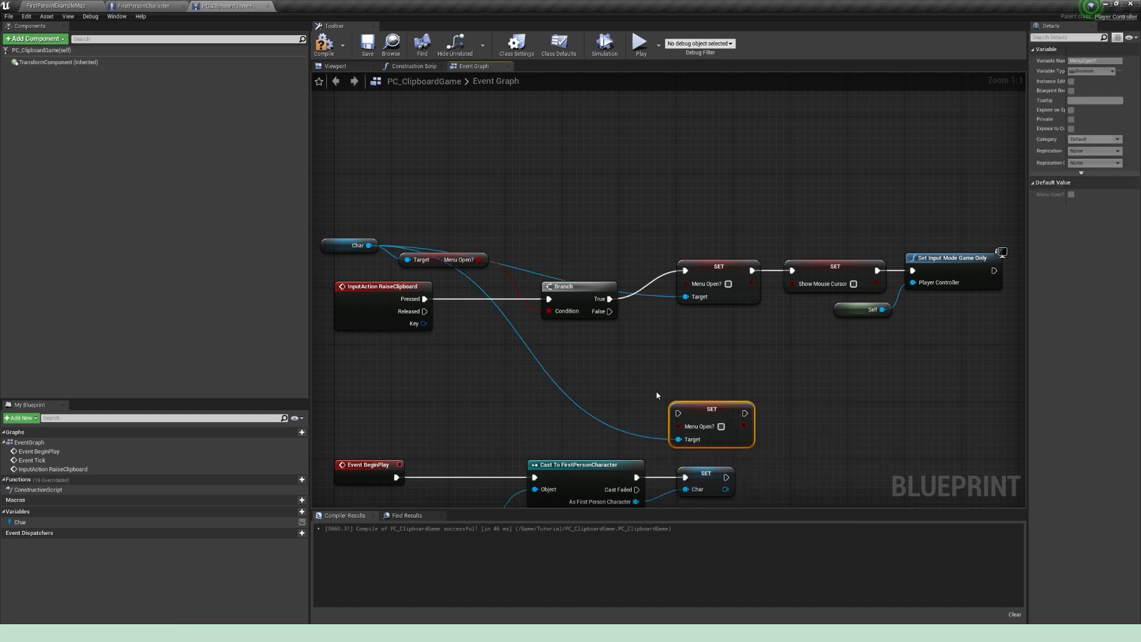
pyautogui.click(721, 426)
pyautogui.moveTo(707, 410); pyautogui.dragTo(721, 353)
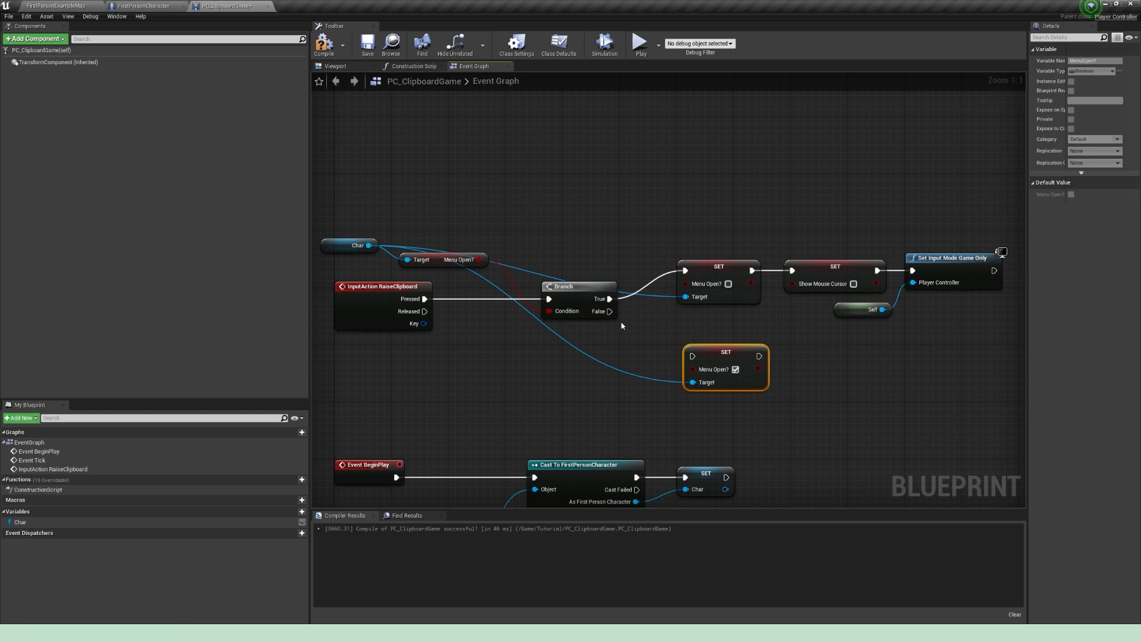
pyautogui.moveTo(734, 352); pyautogui.dragTo(727, 330)
pyautogui.moveTo(609, 311); pyautogui.dragTo(685, 335)
# Step: Copy the Set Show Mouse Cursor node, connect the copy after the False branch's Set Menu Open? node and tidy the node spacing
pyautogui.moveTo(817, 337); pyautogui.dragTo(681, 327, button='right')
pyautogui.click(686, 279)
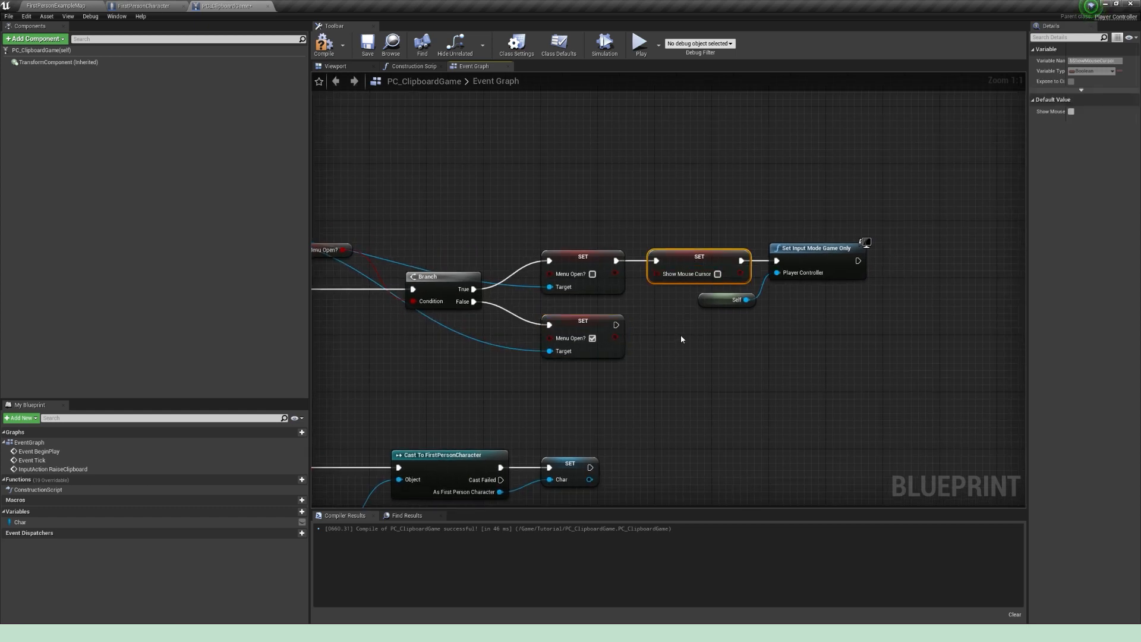
pyautogui.hotkey('ctrl', 'c')
pyautogui.hotkey('ctrl', 'v')
pyautogui.moveTo(727, 354); pyautogui.dragTo(649, 325)
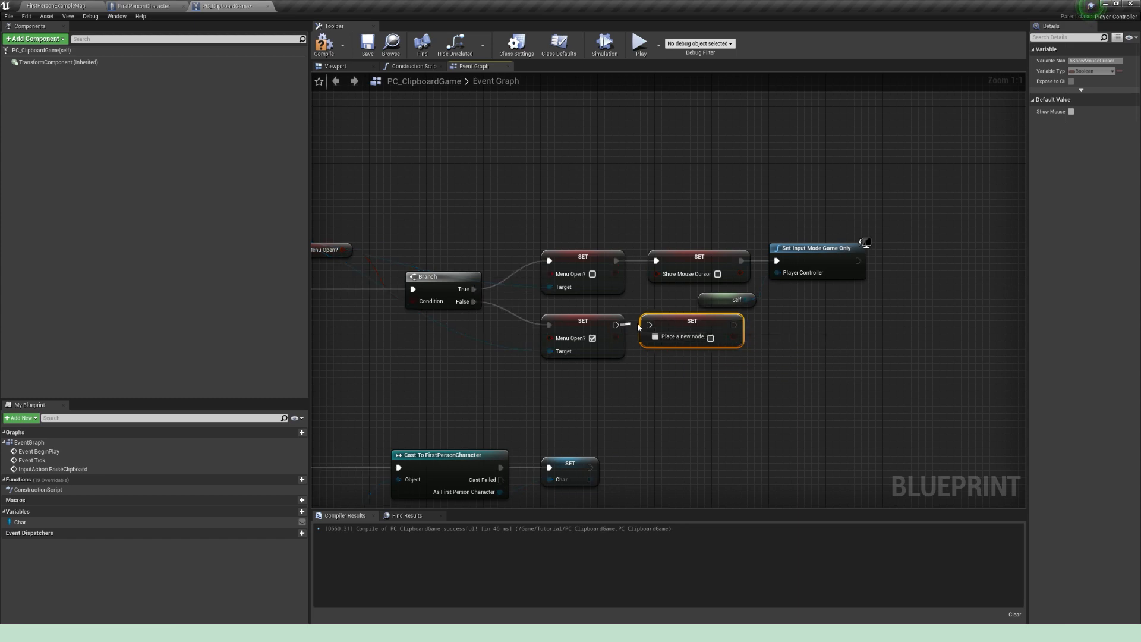
pyautogui.click(691, 261)
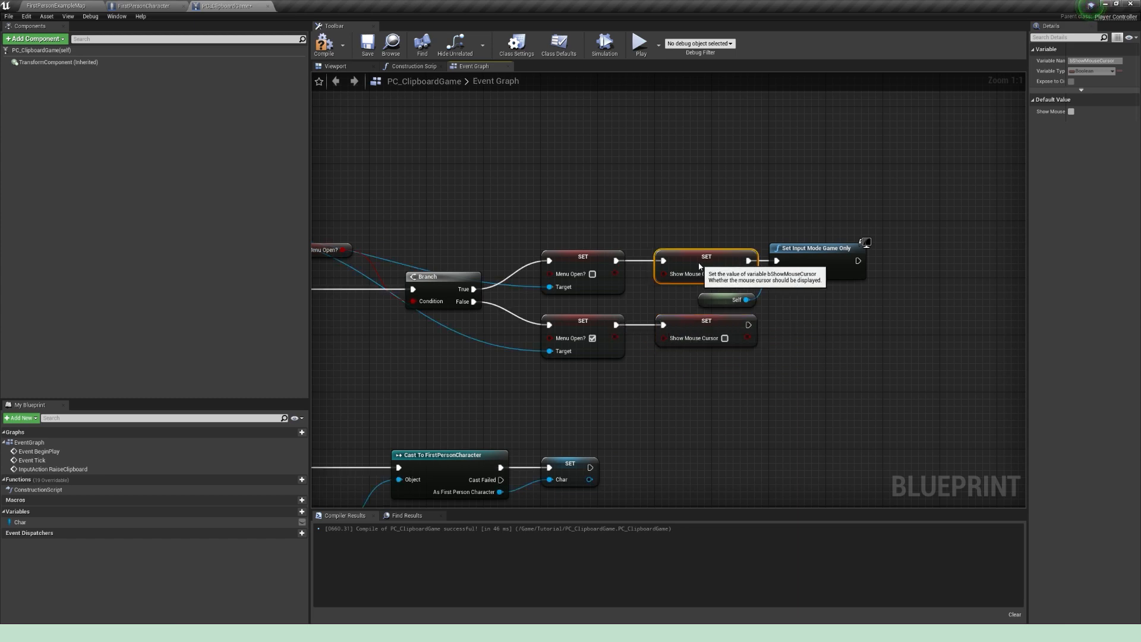
pyautogui.moveTo(807, 251); pyautogui.dragTo(730, 242, button='right')
pyautogui.moveTo(730, 243); pyautogui.dragTo(752, 243)
pyautogui.click(737, 300)
# Step: Add a Set Input Mode Game And UI node from the Self reference and connect it after the False branch's Show Mouse Cursor node
pyautogui.moveTo(724, 362); pyautogui.dragTo(702, 363, button='right')
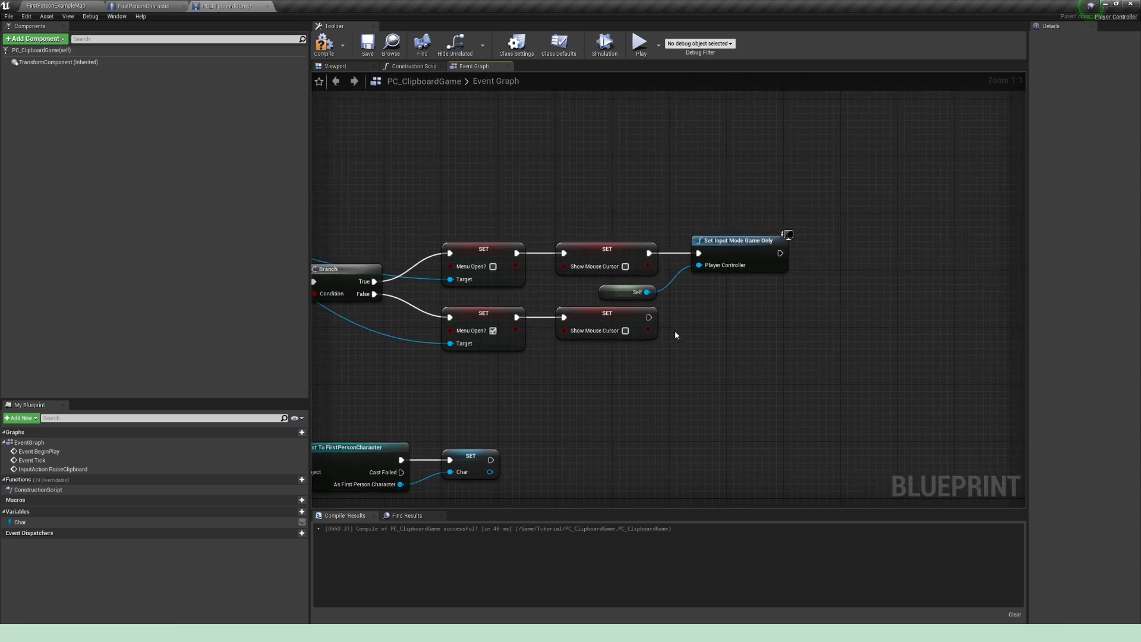
pyautogui.moveTo(647, 291); pyautogui.dragTo(708, 350)
pyautogui.write('i')
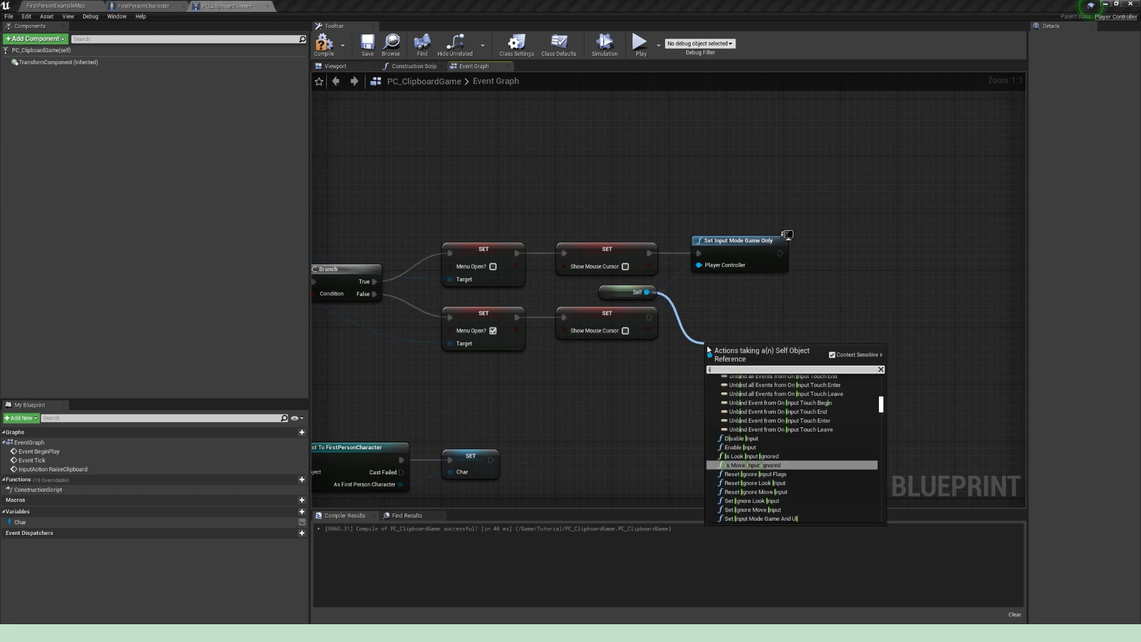
pyautogui.write('nput mode')
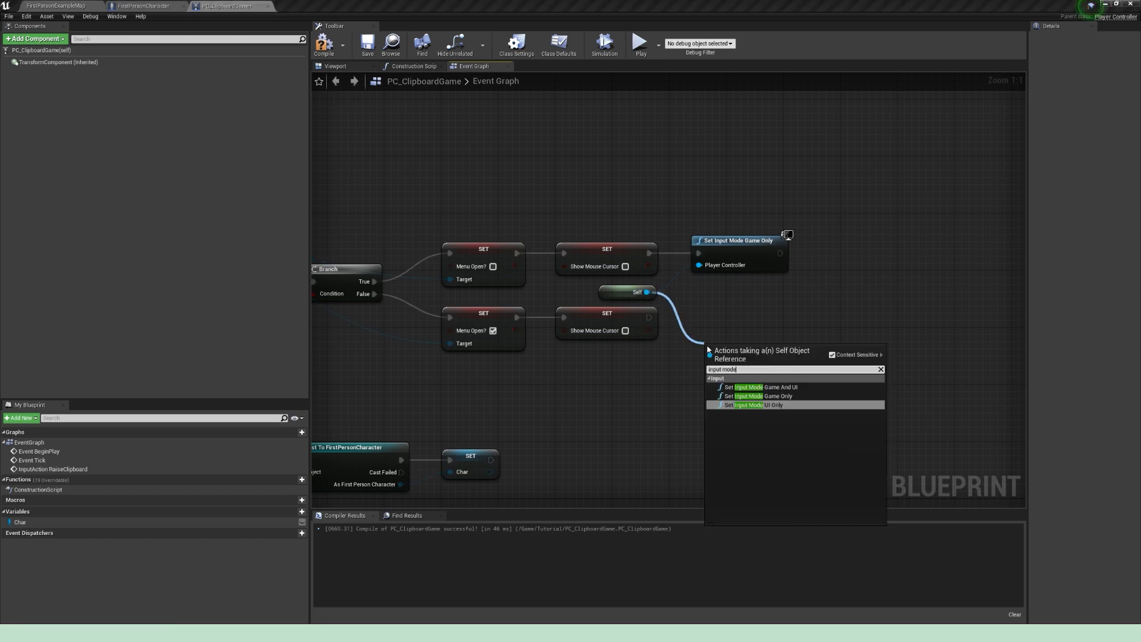
pyautogui.press('Up')
pyautogui.press('Up')
pyautogui.press('Return')
pyautogui.moveTo(649, 316); pyautogui.dragTo(725, 312)
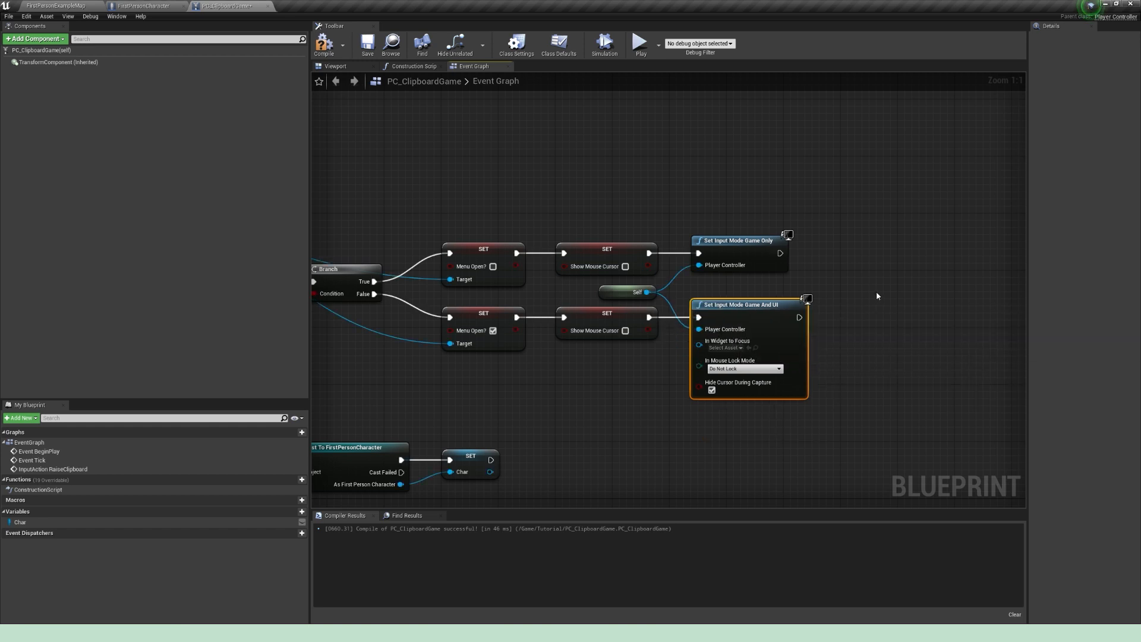
# Step: Review the finished RaiseClipboard logic and compile the PC_ClipboardGame blueprint
pyautogui.moveTo(780, 307); pyautogui.dragTo(845, 311, button='right')
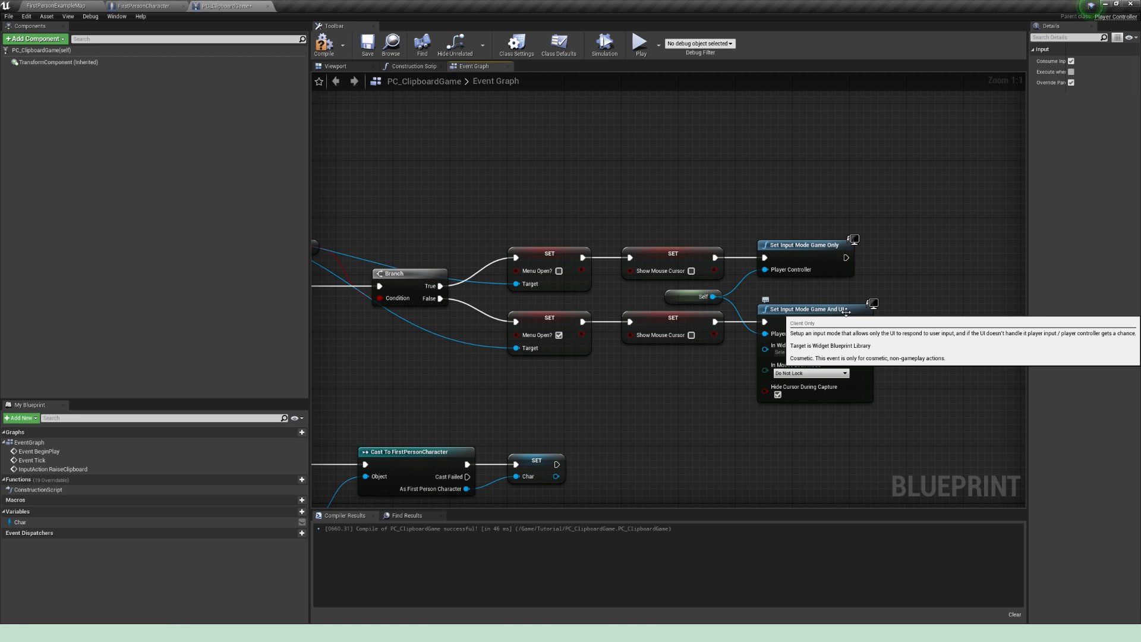
pyautogui.moveTo(577, 393); pyautogui.dragTo(788, 378, button='right')
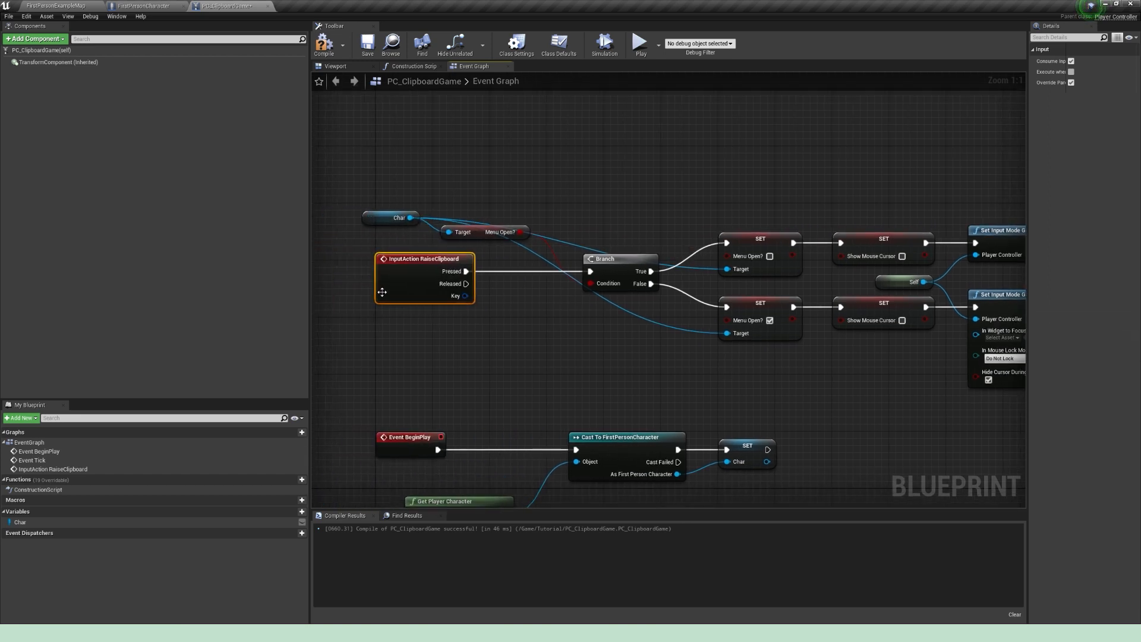
pyautogui.moveTo(861, 378); pyautogui.dragTo(634, 391, button='right')
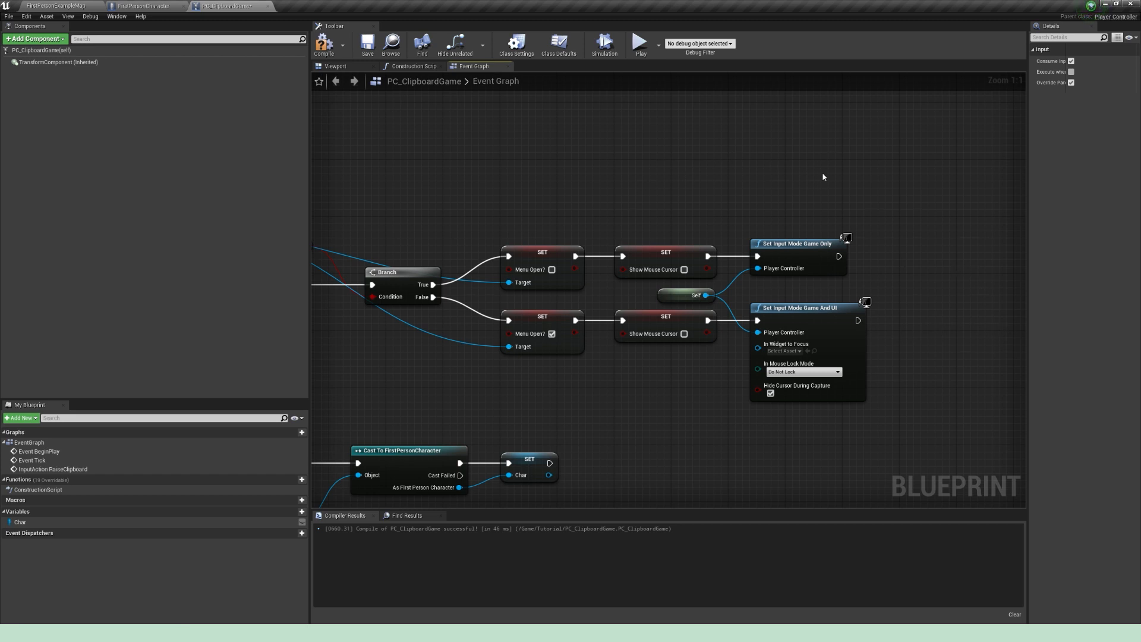
pyautogui.press('F7')
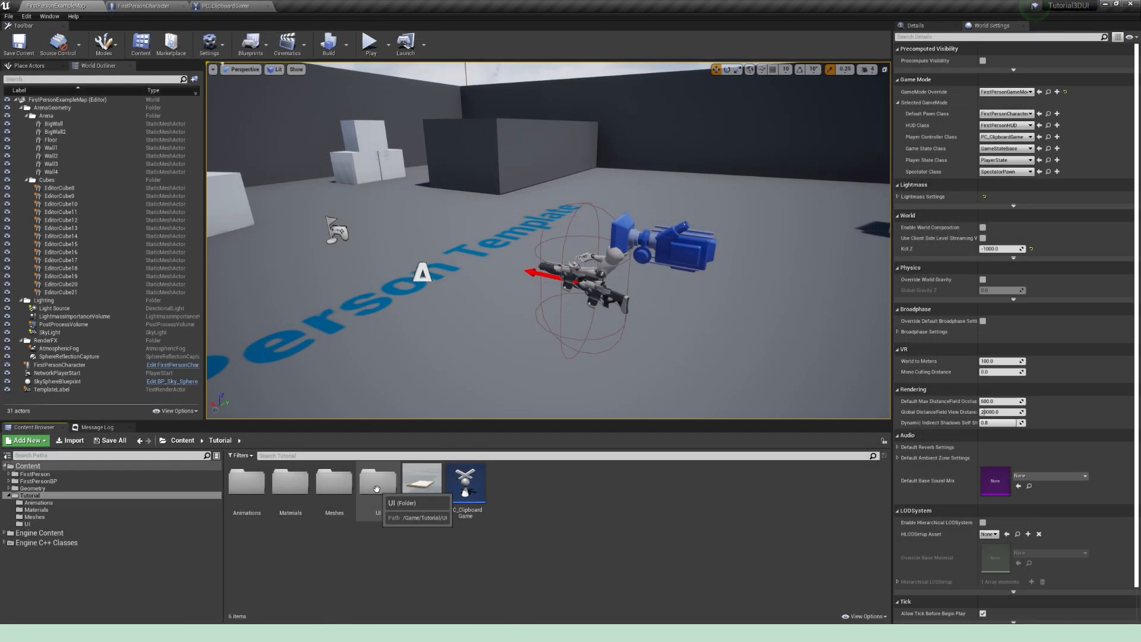
# Step: Create a Widget Blueprint named WBP_Clipboard in the Tutorial/UI folder
pyautogui.doubleClick(376, 486)
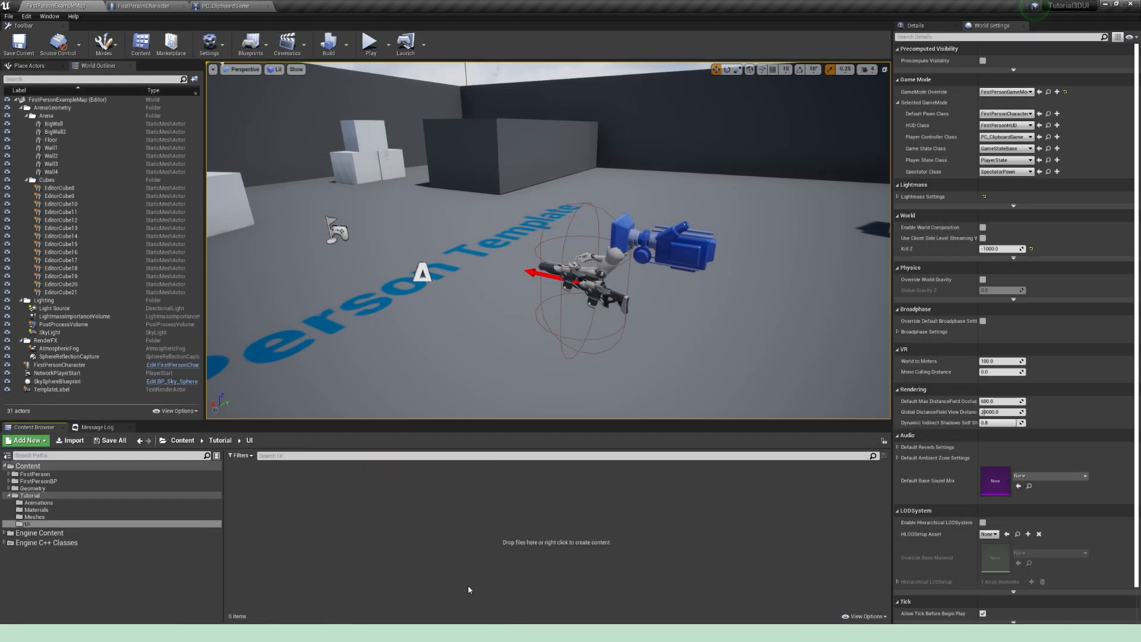
pyautogui.rightClick(318, 503)
pyautogui.moveTo(340, 494)
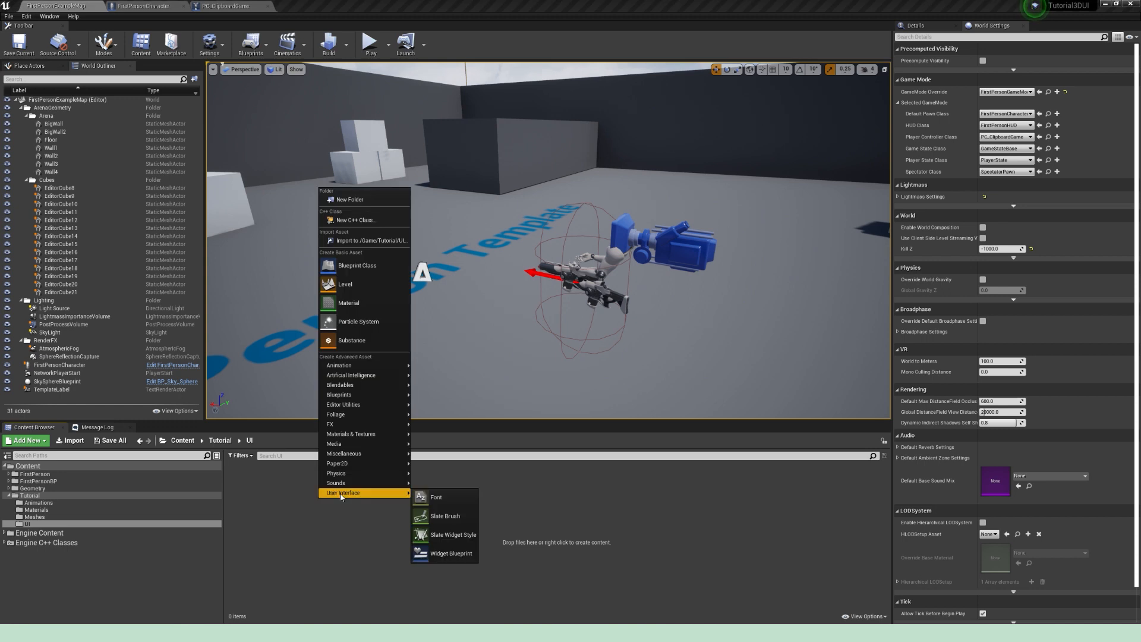
pyautogui.click(443, 556)
pyautogui.write('WBP_')
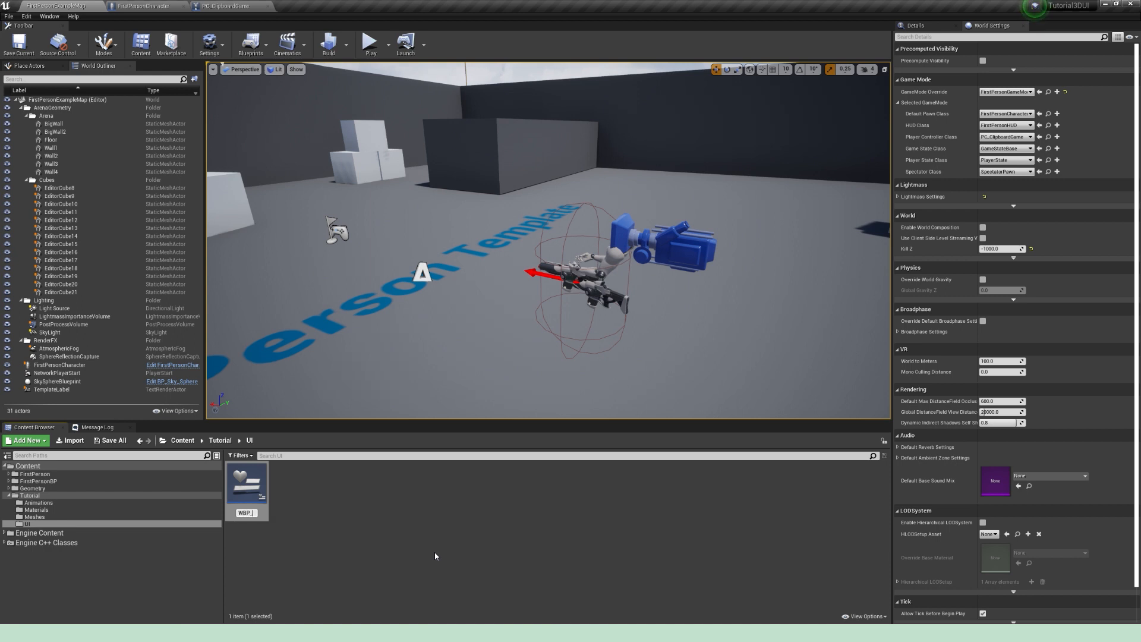
pyautogui.write('Clipboard')
pyautogui.press('Return')
# Step: Create a second Widget Blueprint named WBP_Postit in the UI folder and save both new widgets
pyautogui.rightClick(436, 557)
pyautogui.moveTo(393, 521)
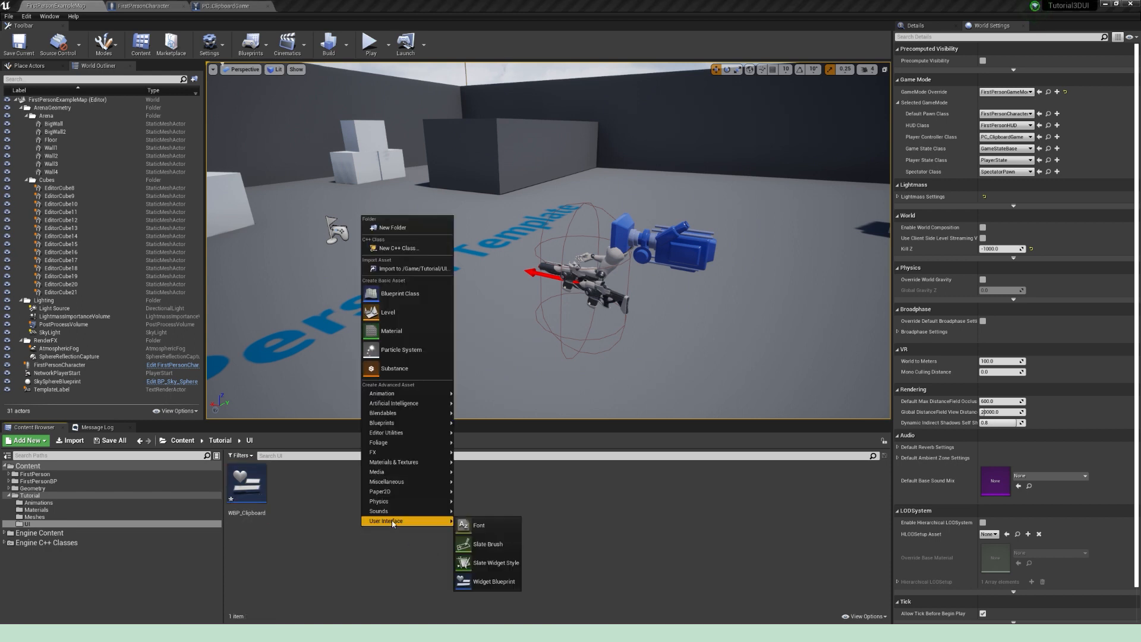
pyautogui.click(480, 581)
pyautogui.write('WBP')
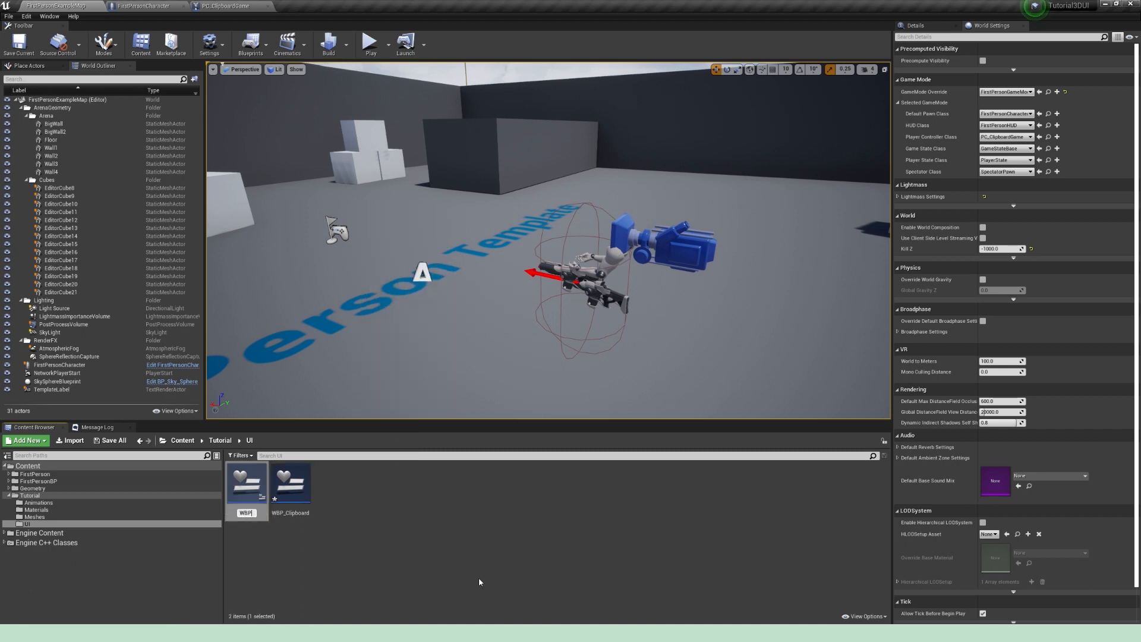
pyautogui.write('_Postit')
pyautogui.press('Return')
pyautogui.click(110, 440)
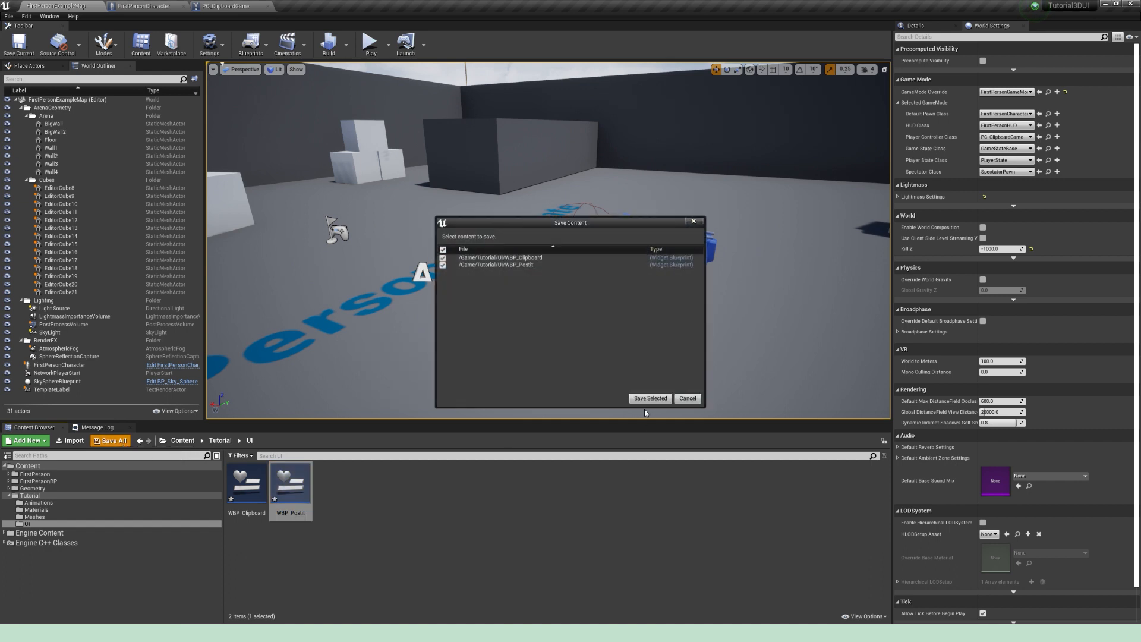
pyautogui.click(650, 398)
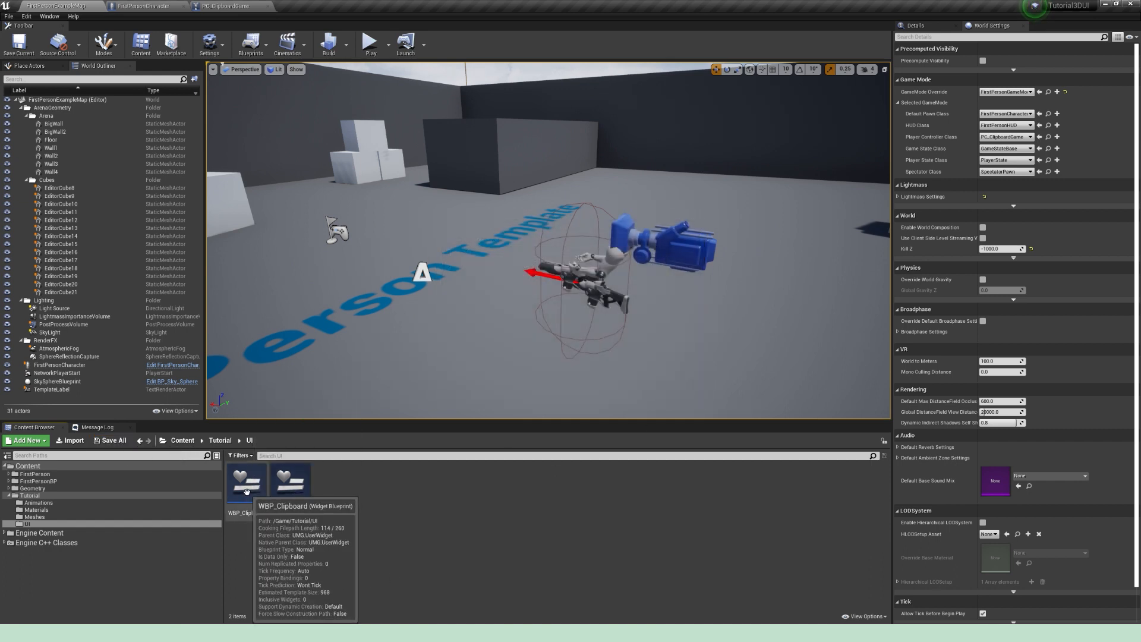
# Step: Open WBP_Clipboard, set its preview to a custom size of 700 wide by 1000 high, and compile it
pyautogui.doubleClick(247, 491)
pyautogui.click(835, 77)
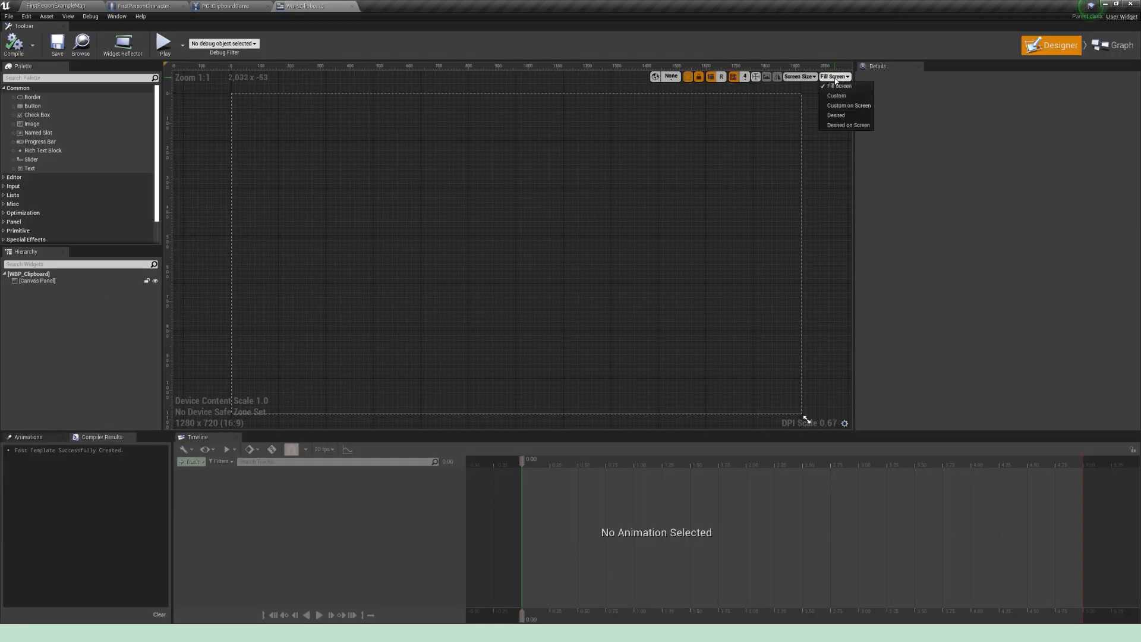
pyautogui.click(837, 96)
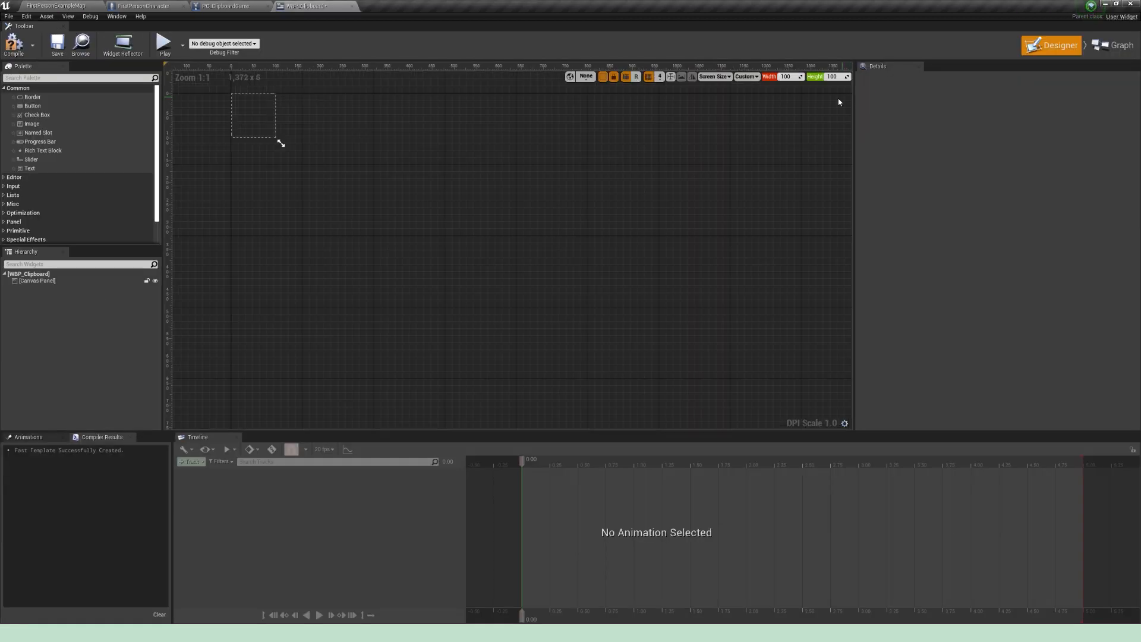
pyautogui.click(792, 77)
pyautogui.write('7')
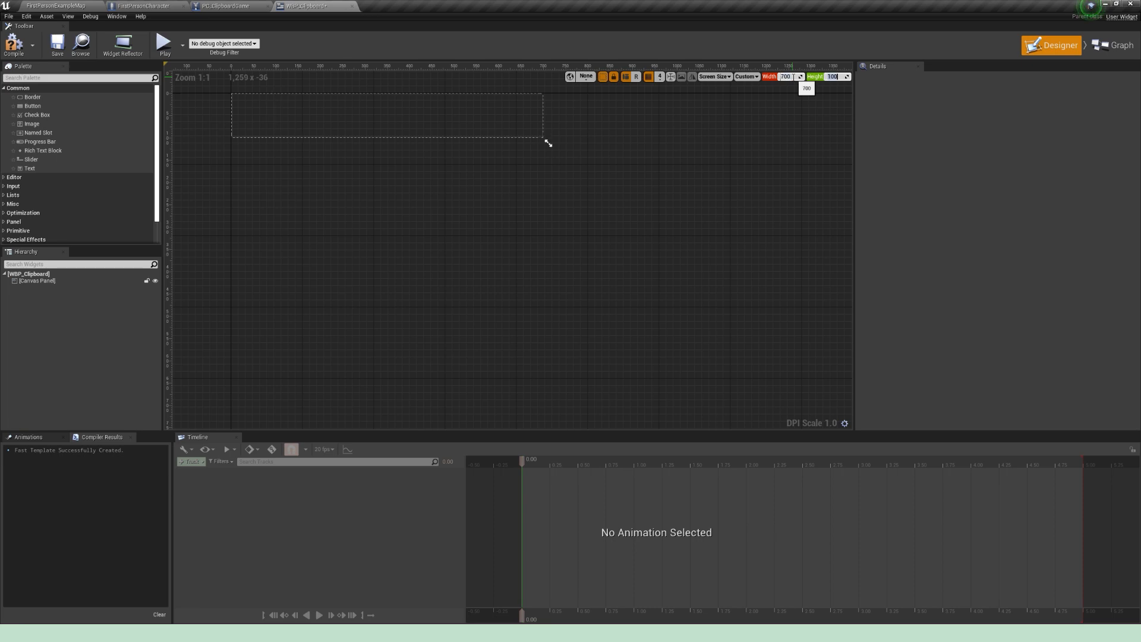
pyautogui.press('Return')
pyautogui.scroll(-2, 564, 234)
pyautogui.moveTo(563, 234); pyautogui.dragTo(652, 199, button='right')
pyautogui.scroll(-1, 652, 198)
pyautogui.moveTo(560, 199); pyautogui.dragTo(574, 218, button='right')
pyautogui.click(14, 43)
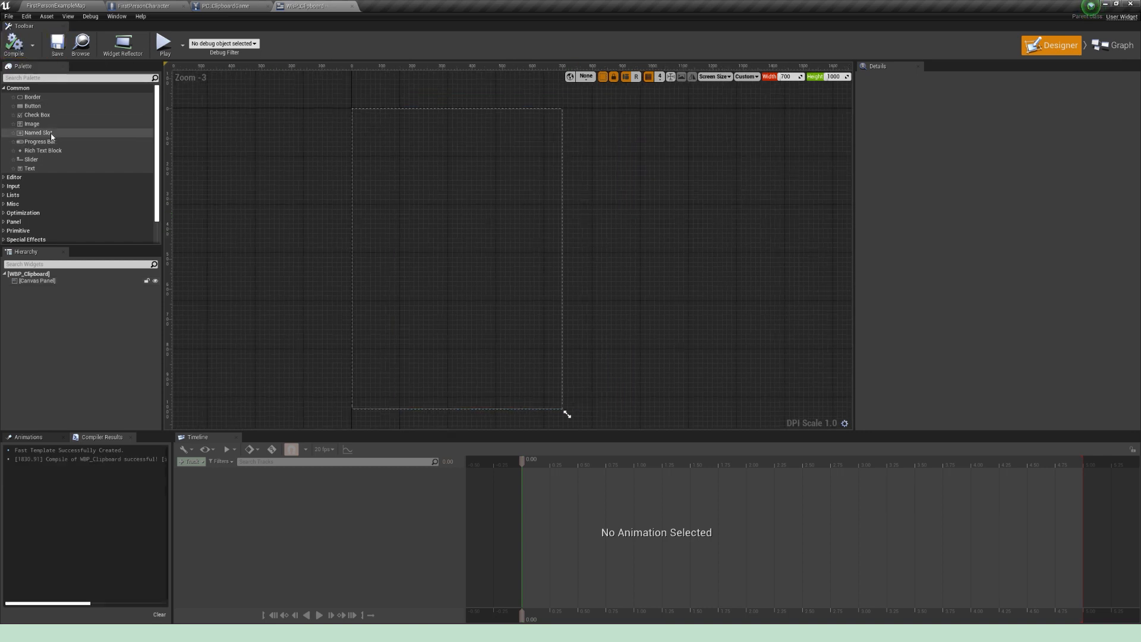
# Step: Add a text block reading "Very Important Game Mechanic" in the canvas's upper part and widen it to about 514
pyautogui.moveTo(30, 169); pyautogui.dragTo(428, 178)
pyautogui.click(986, 217)
pyautogui.write('Yery Impro')
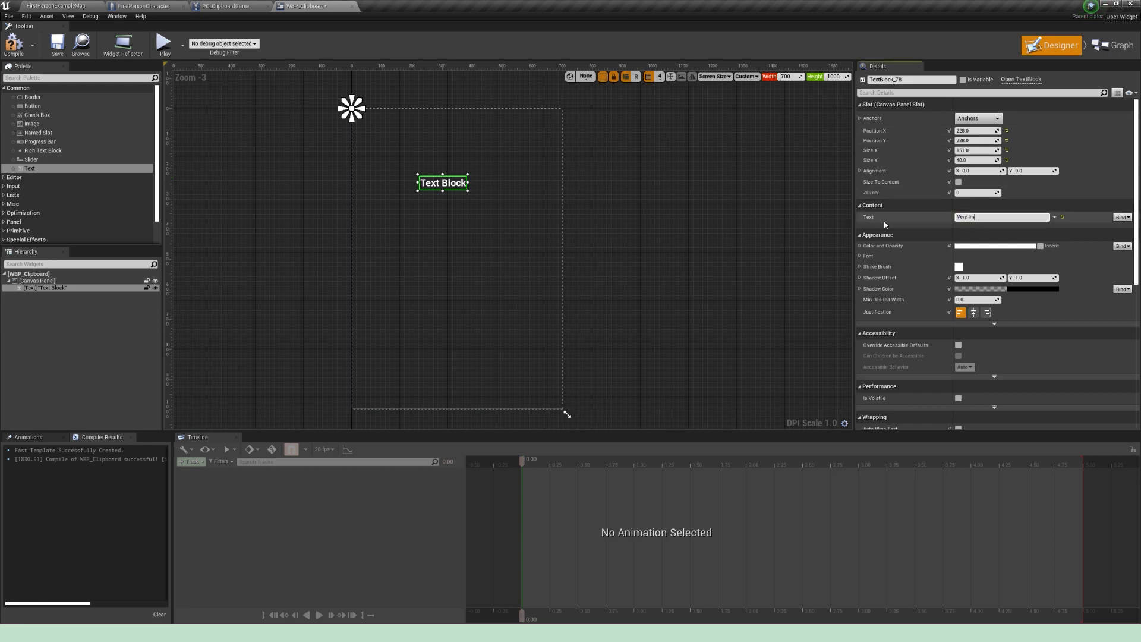
pyautogui.write('ortant Game Mechanic')
pyautogui.press('Return')
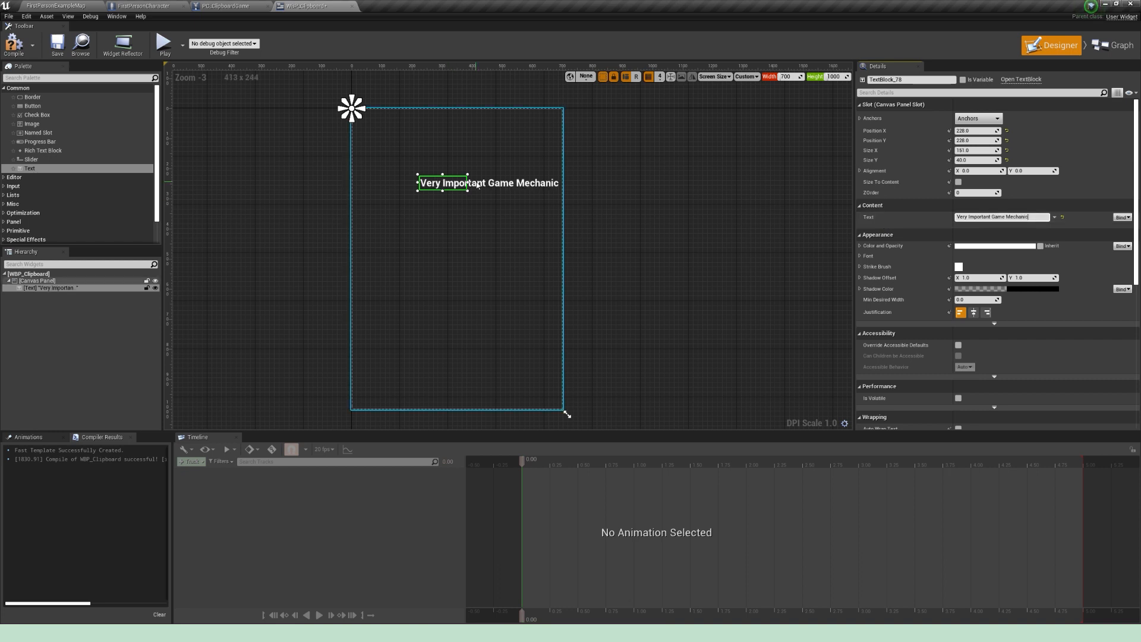
pyautogui.moveTo(468, 183); pyautogui.dragTo(577, 188)
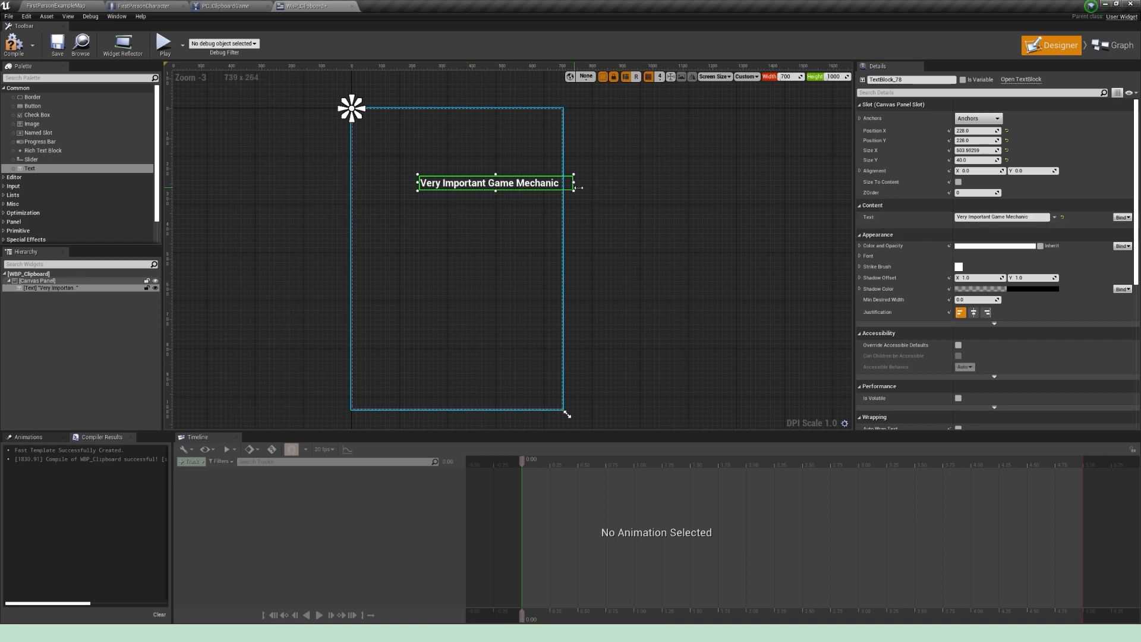
pyautogui.click(977, 118)
pyautogui.click(525, 227)
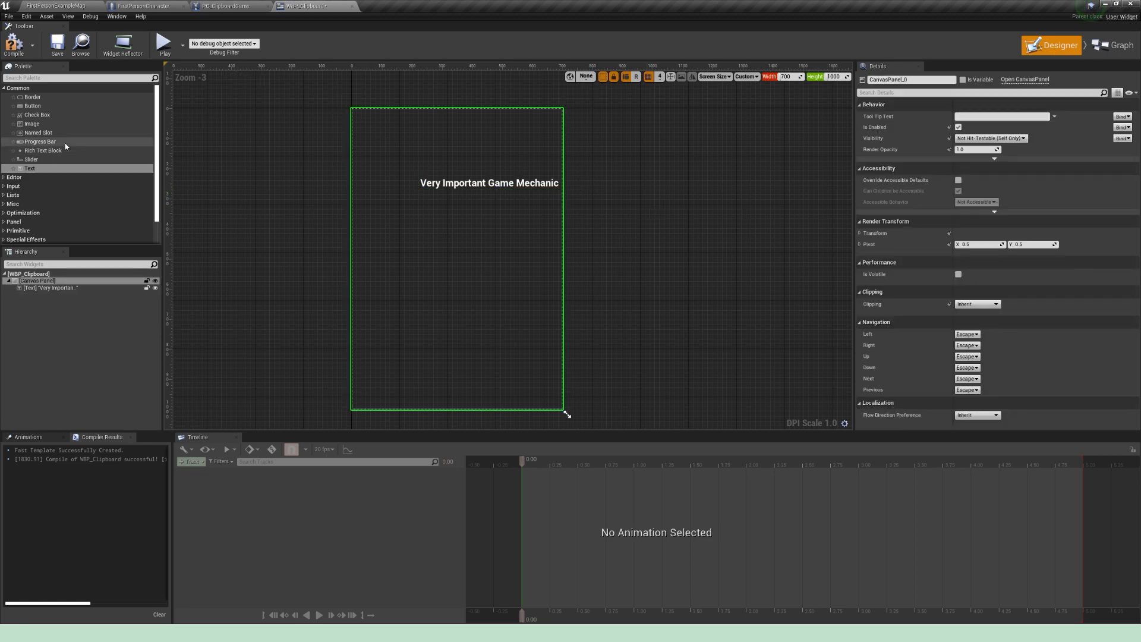
# Step: Add a button below the heading and place a text label reading "Add Stuff" inside it
pyautogui.moveTo(32, 106); pyautogui.dragTo(470, 253)
pyautogui.moveTo(57, 170); pyautogui.dragTo(467, 250)
pyautogui.click(1002, 170)
pyautogui.write('Add Stuff')
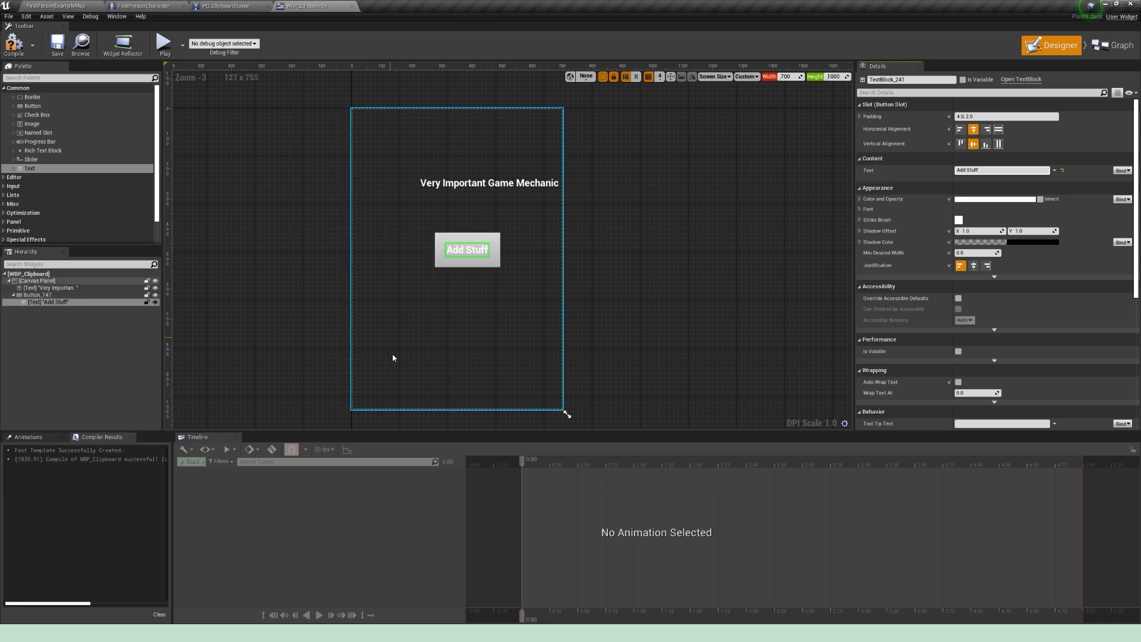
# Step: Add a scroll box about 328 wide by 132 high below the button, containing a text block reading "0 Scroll"
pyautogui.click(40, 78)
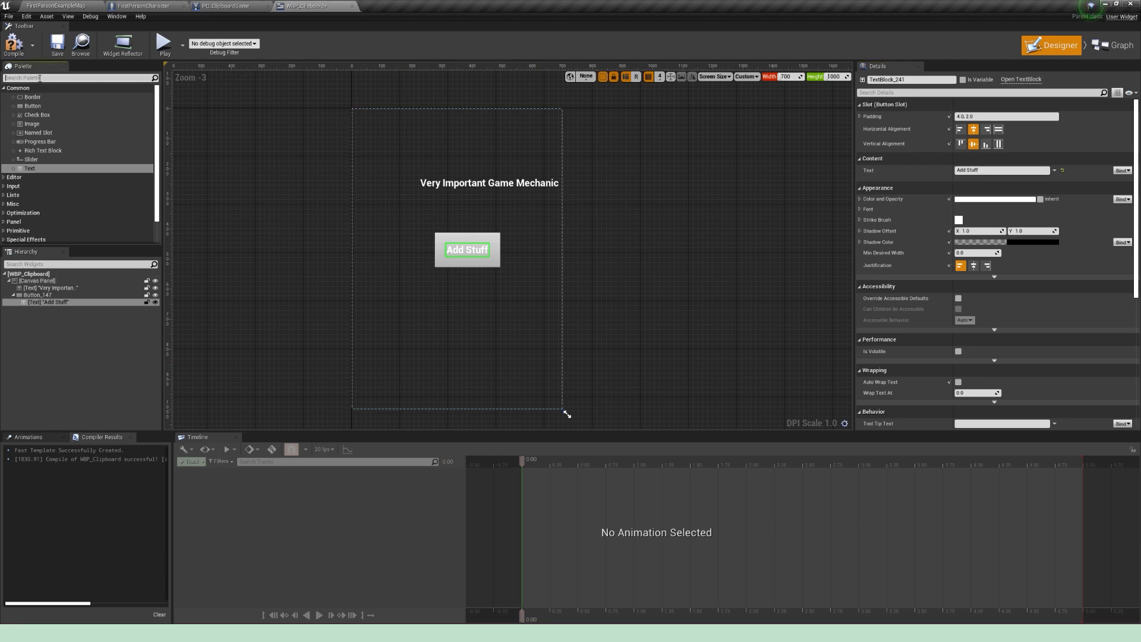
pyautogui.write('Scroll')
pyautogui.moveTo(36, 97); pyautogui.dragTo(512, 354)
pyautogui.click(9, 78)
pyautogui.write('Text')
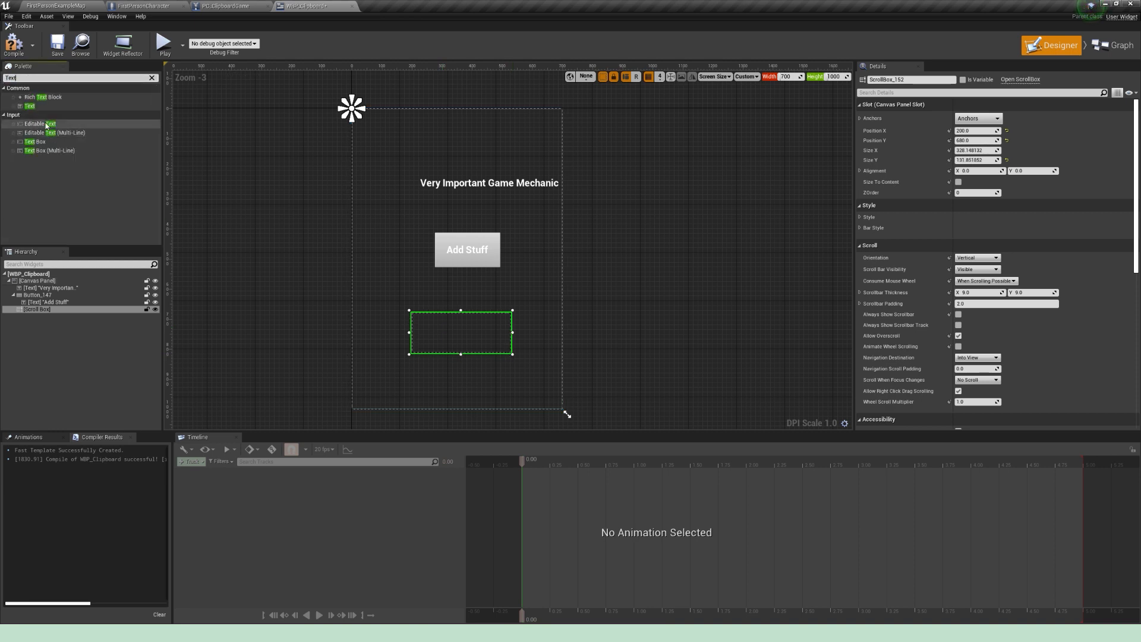
pyautogui.moveTo(29, 106); pyautogui.dragTo(437, 337)
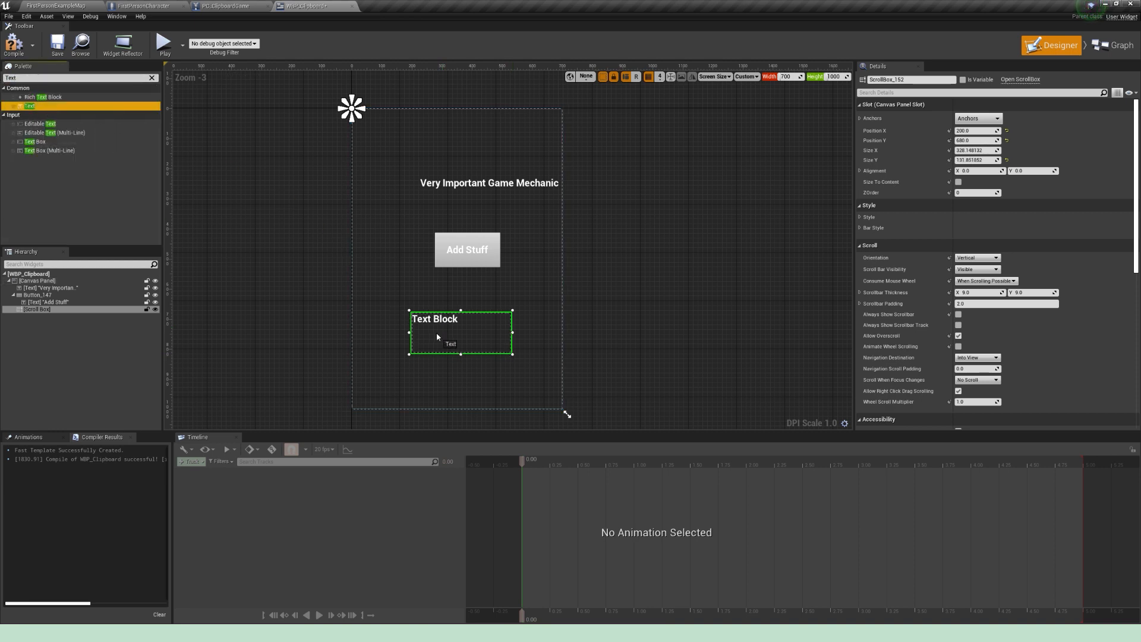
pyautogui.moveTo(988, 171); pyautogui.dragTo(829, 173)
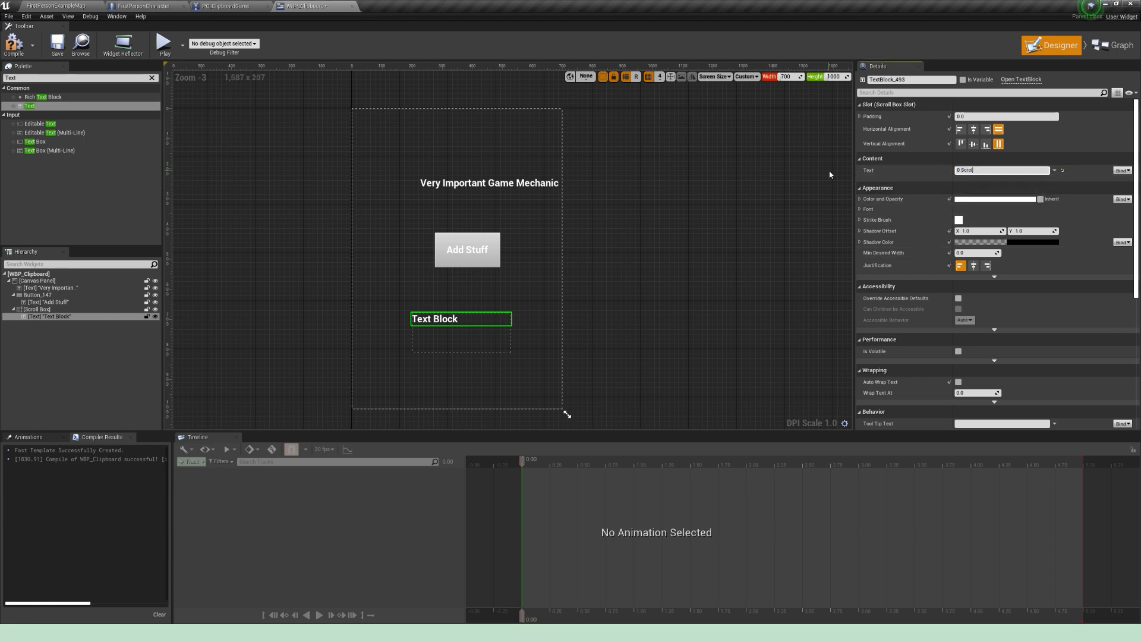
# Step: Duplicate the "0 Scroll" text repeatedly until the scroll box holds thirteen entries
pyautogui.rightClick(109, 320)
pyautogui.click(77, 317)
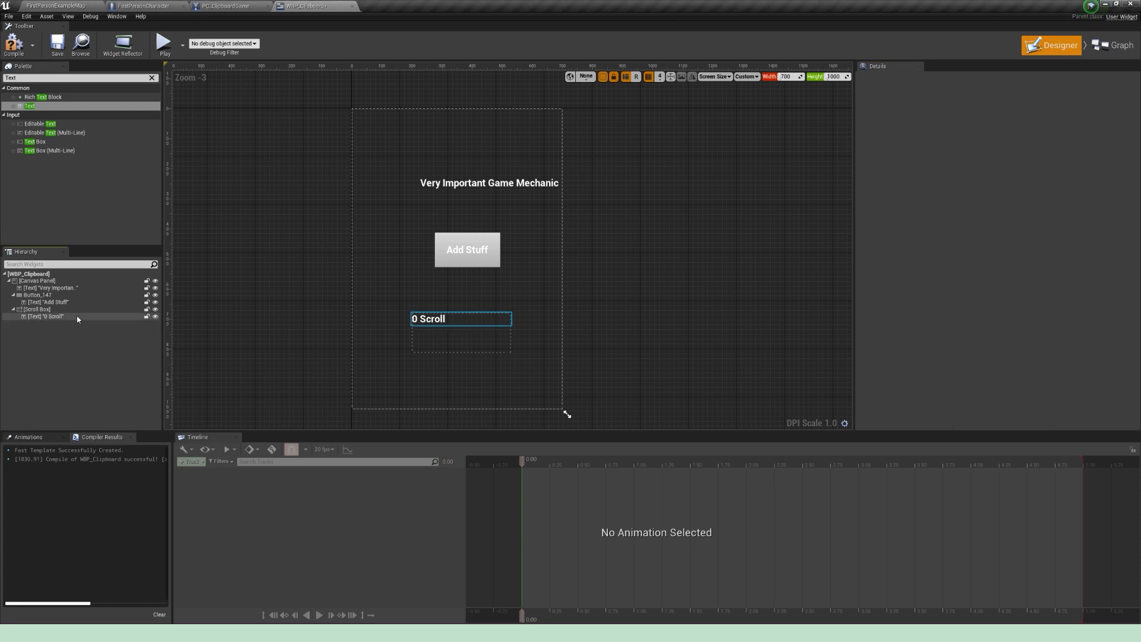
pyautogui.hotkey('ctrl', 'd')
pyautogui.hotkey('ctrl', 'd')
pyautogui.hotkey('ctrl', 'd')
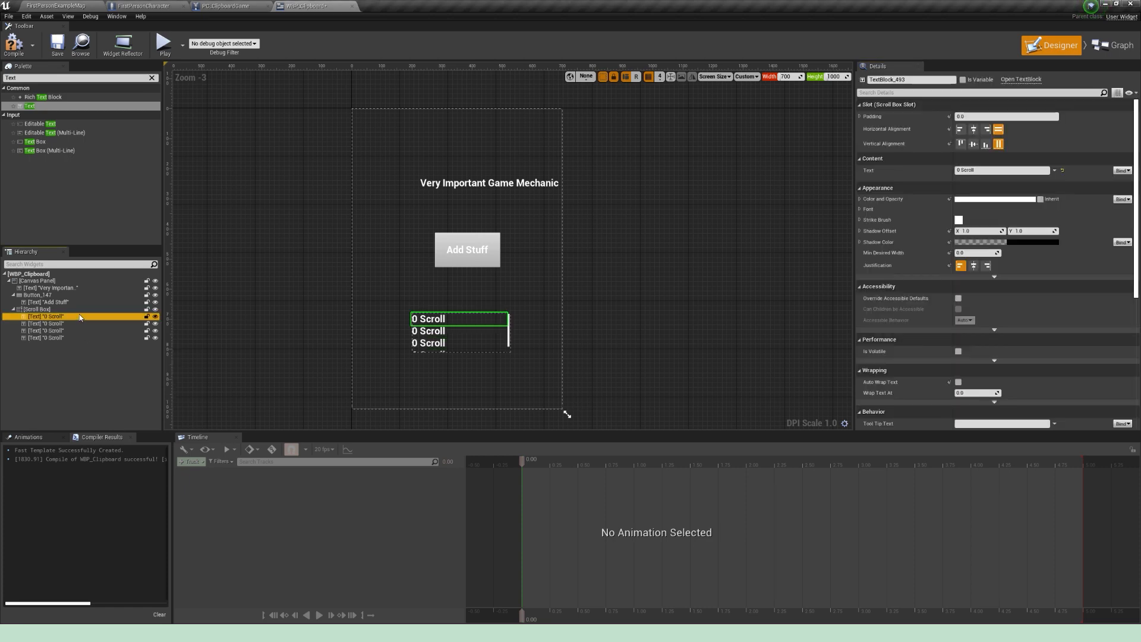
pyautogui.hotkey('ctrl', 'd')
pyautogui.hotkey('ctrl', 'd')
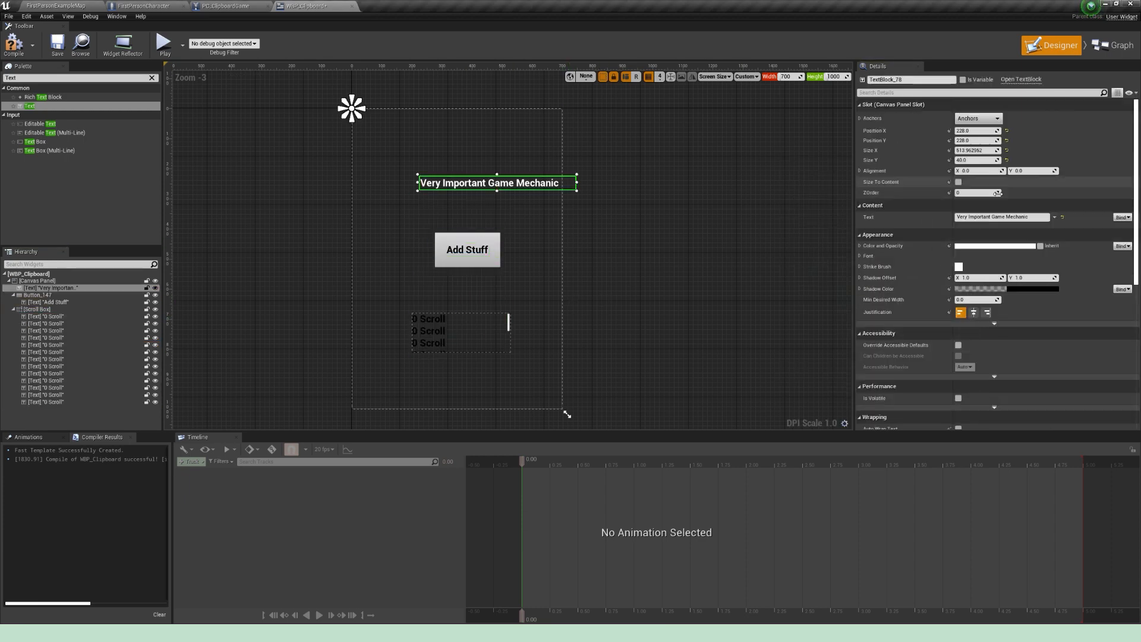
# Step: Make the widget's text black, centre the heading, button and scroll box horizontally on the canvas, and compile the widget
pyautogui.click(978, 118)
pyautogui.click(1002, 172)
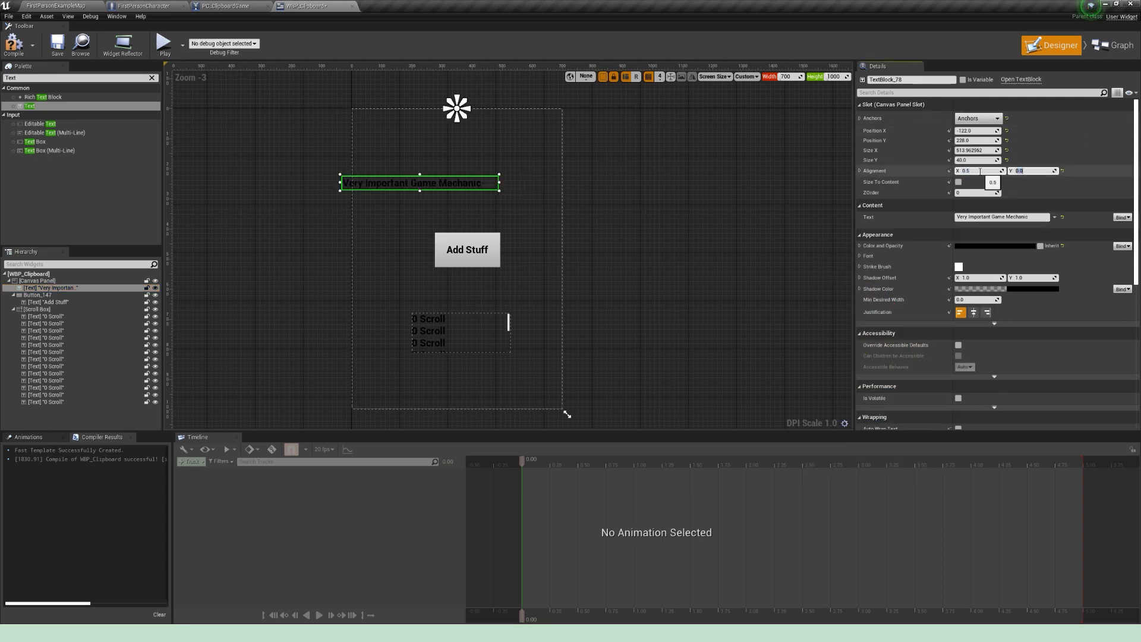
pyautogui.click(1001, 178)
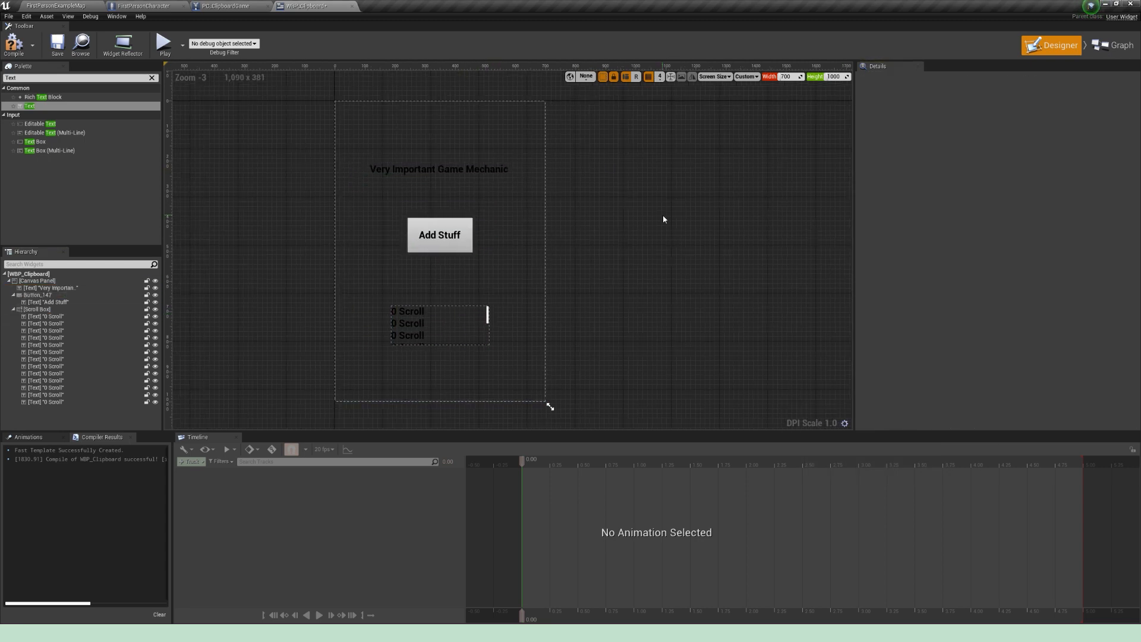
pyautogui.click(14, 43)
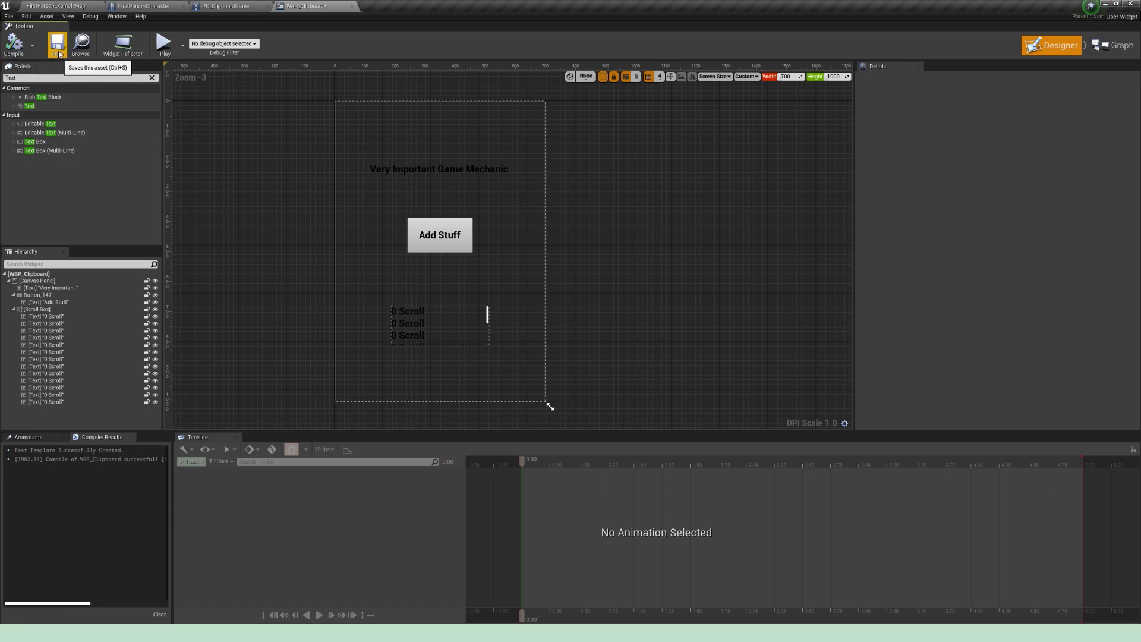
# Step: Open WBP_Postit from the UI folder and set its preview to a custom size of 300 wide by 300 high
pyautogui.click(57, 6)
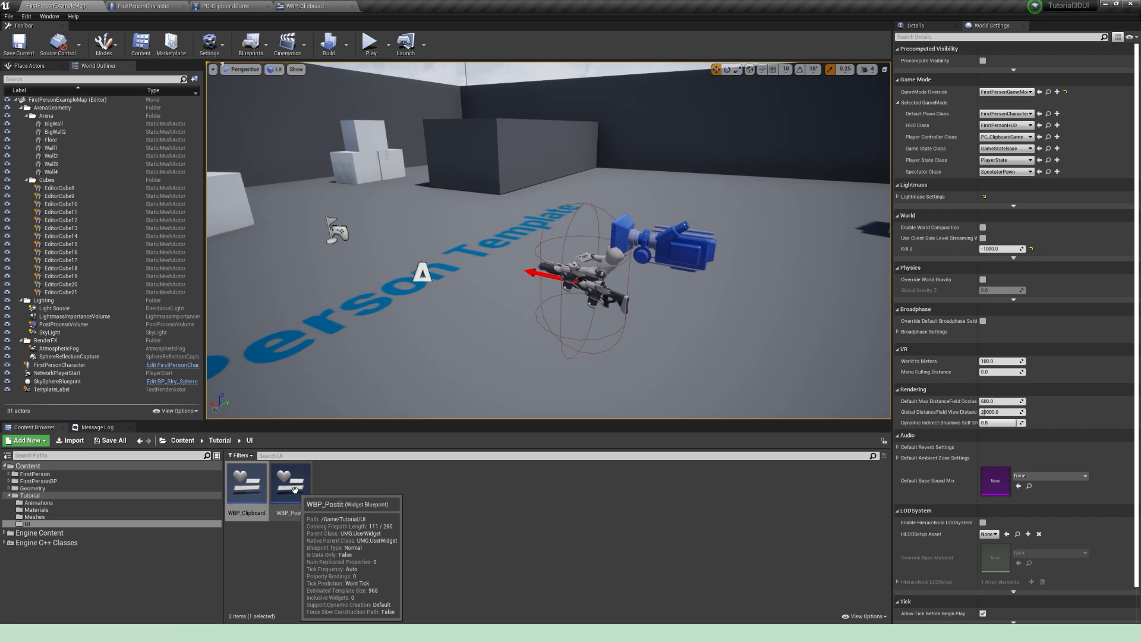
pyautogui.doubleClick(294, 490)
pyautogui.click(841, 77)
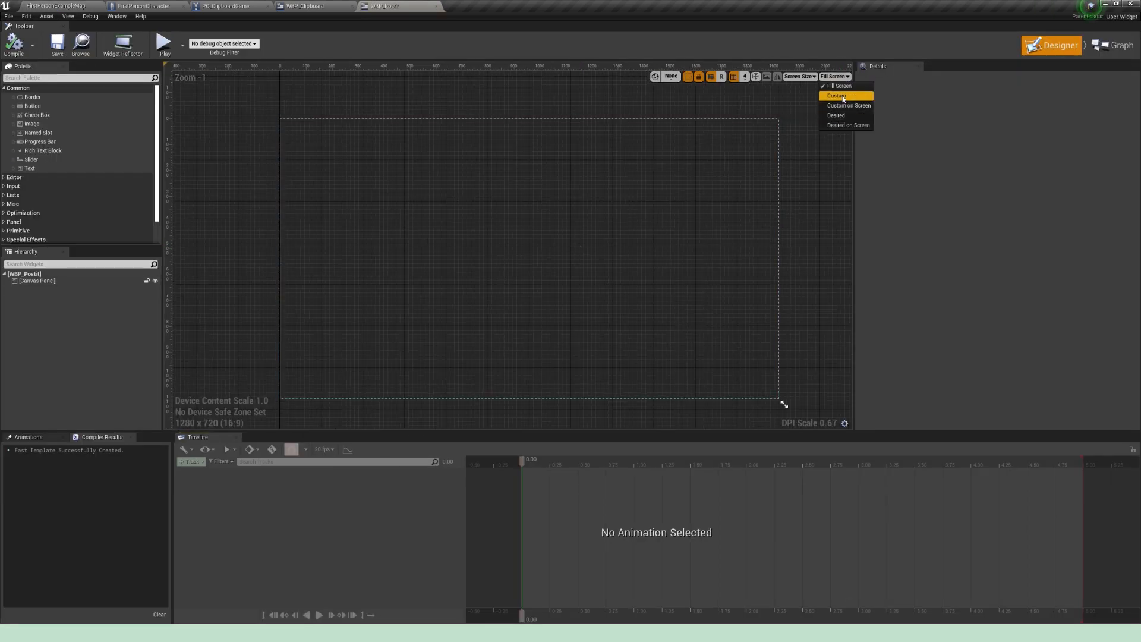
pyautogui.click(842, 97)
pyautogui.click(793, 77)
pyautogui.write('300')
pyautogui.press('Tab')
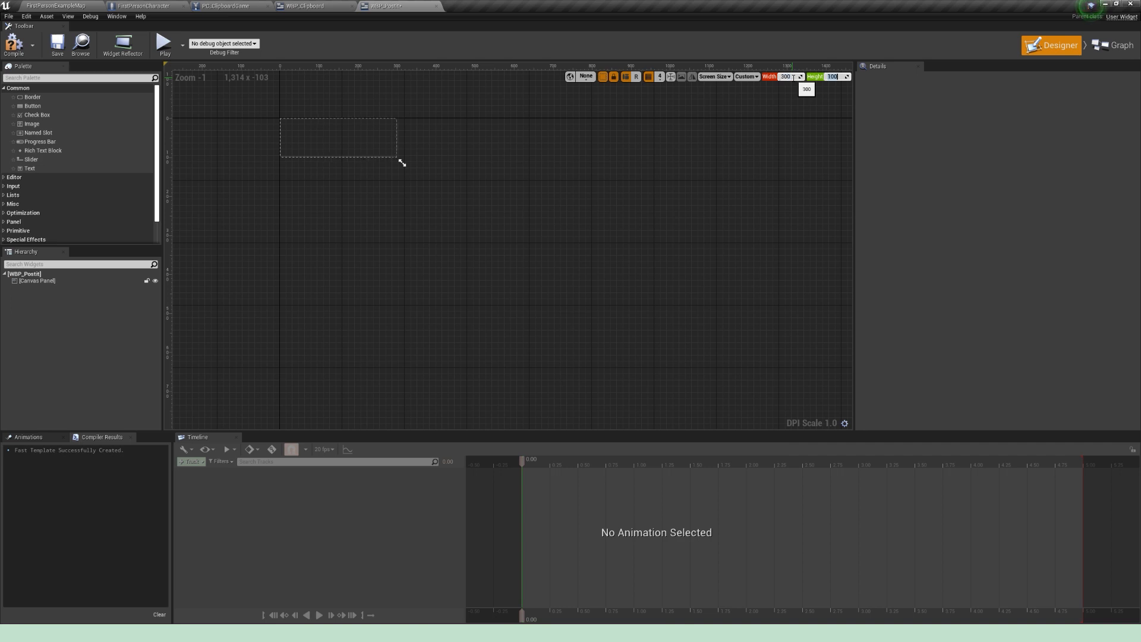
pyautogui.write('300')
pyautogui.press('Return')
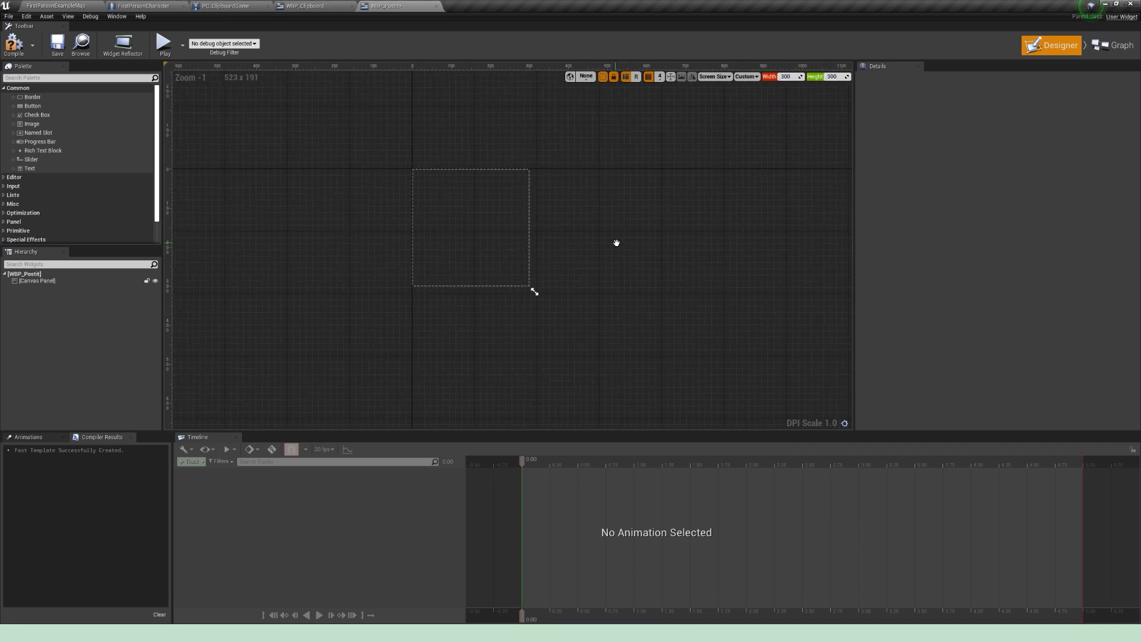
# Step: Add a Size Box to the post-it canvas and stretch it to fill the whole 300 by 300 area
pyautogui.click(30, 77)
pyautogui.write('Size')
pyautogui.moveTo(36, 97); pyautogui.dragTo(422, 169)
pyautogui.moveTo(492, 212); pyautogui.dragTo(542, 291)
pyautogui.click(541, 290)
# Step: Place a text block reading "0" inside the Size Box and centre it horizontally and vertically
pyautogui.click(24, 79)
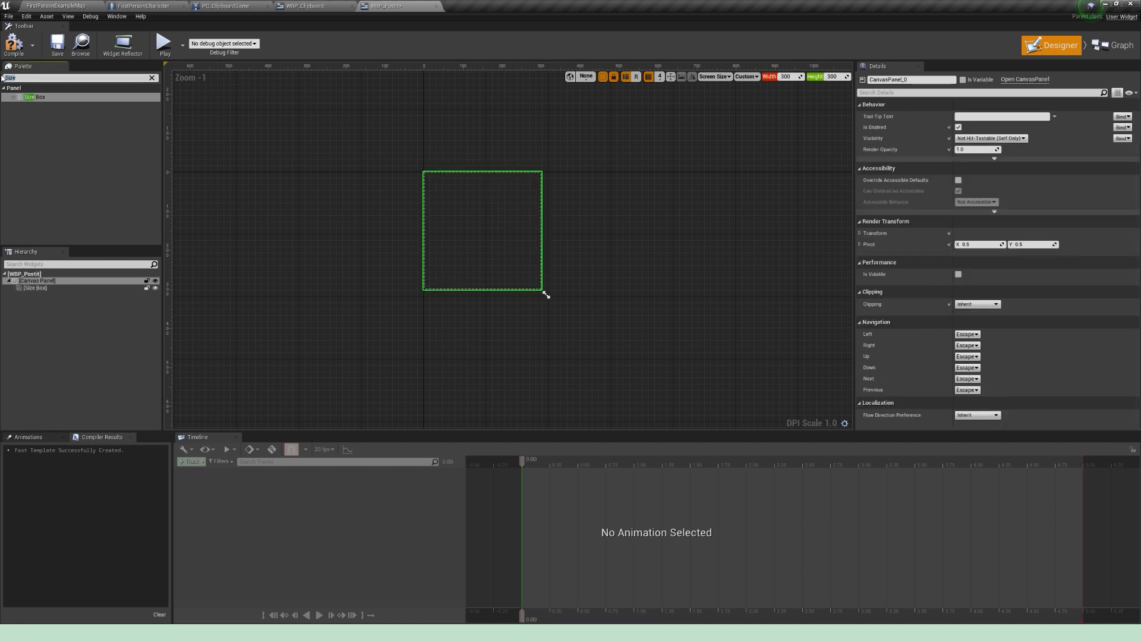
pyautogui.write('Text')
pyautogui.moveTo(29, 105); pyautogui.dragTo(37, 290)
pyautogui.click(87, 295)
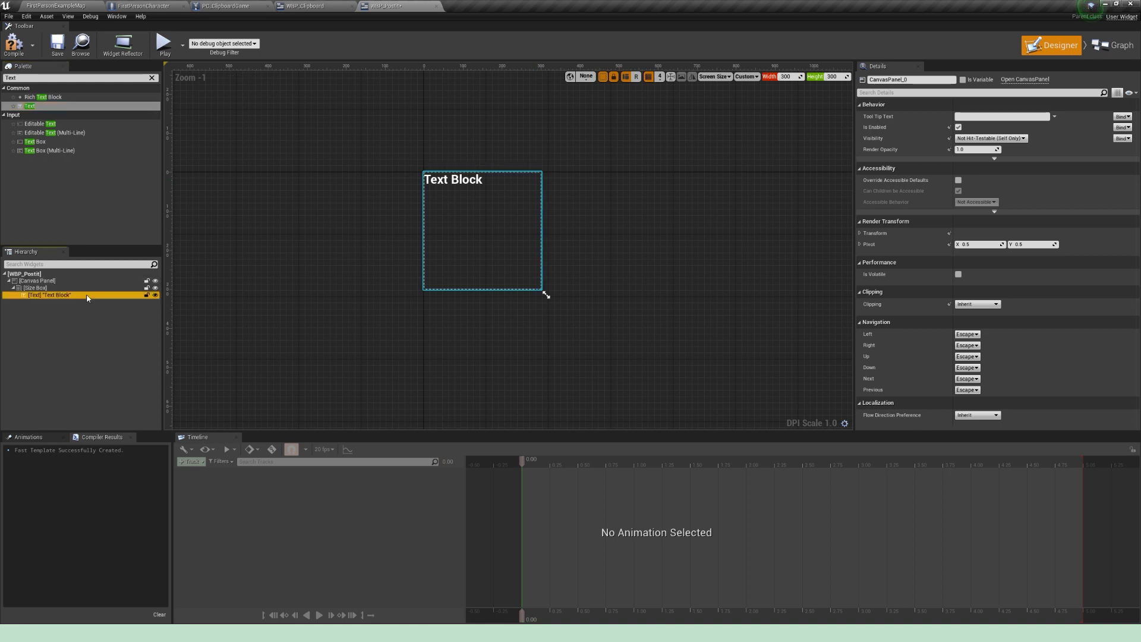
pyautogui.click(973, 129)
pyautogui.click(973, 144)
pyautogui.click(988, 172)
pyautogui.write('0')
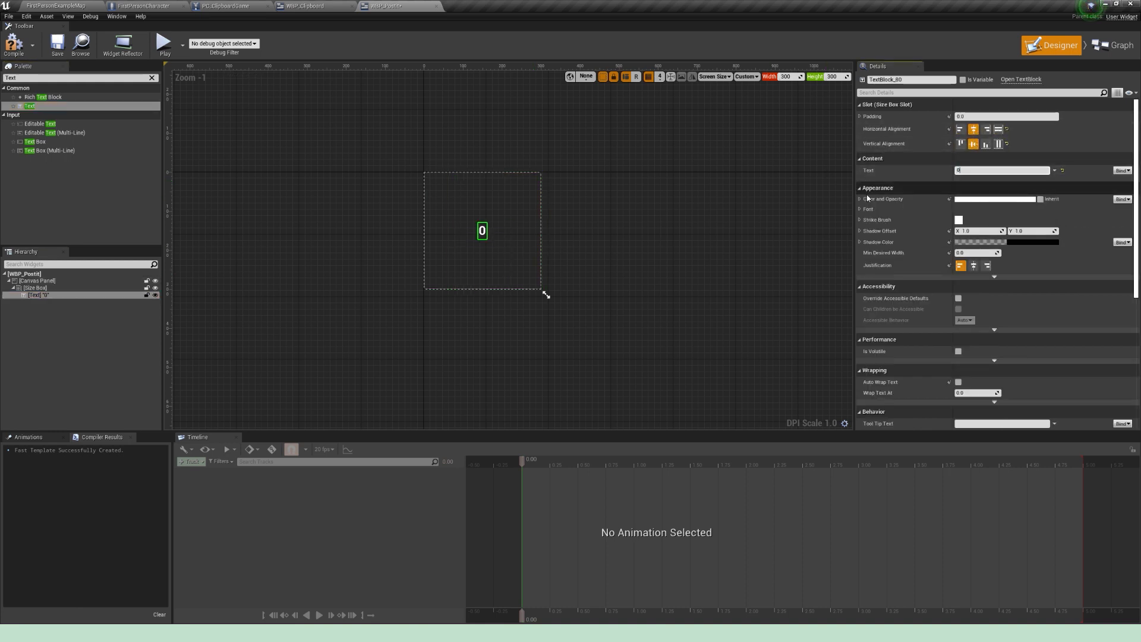
# Step: Give the "0" text a black color and a font size of 90, and compile WBP_Postit
pyautogui.click(970, 199)
pyautogui.moveTo(907, 243); pyautogui.dragTo(897, 409)
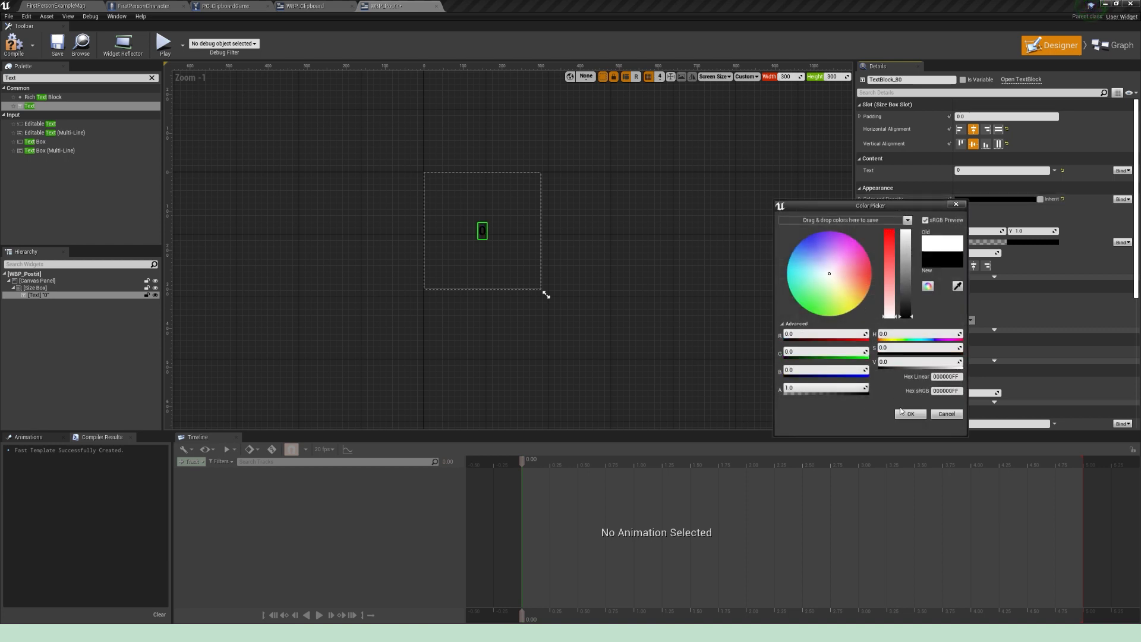
pyautogui.click(909, 413)
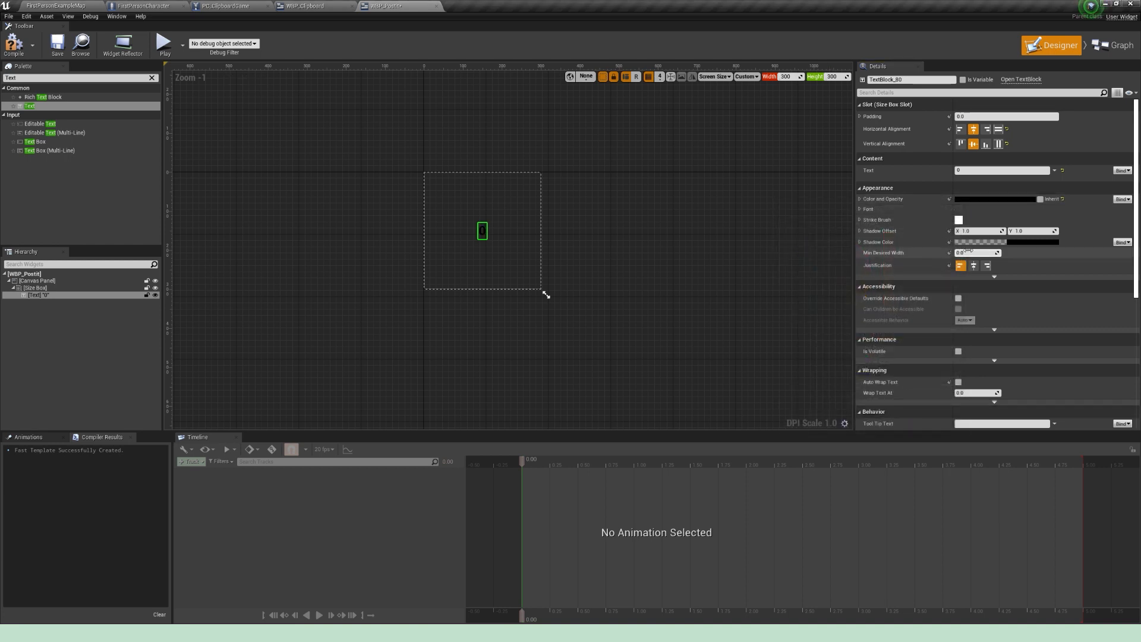
pyautogui.click(868, 209)
pyautogui.click(975, 243)
pyautogui.write('40')
pyautogui.press('Return')
pyautogui.write('90')
pyautogui.press('Return')
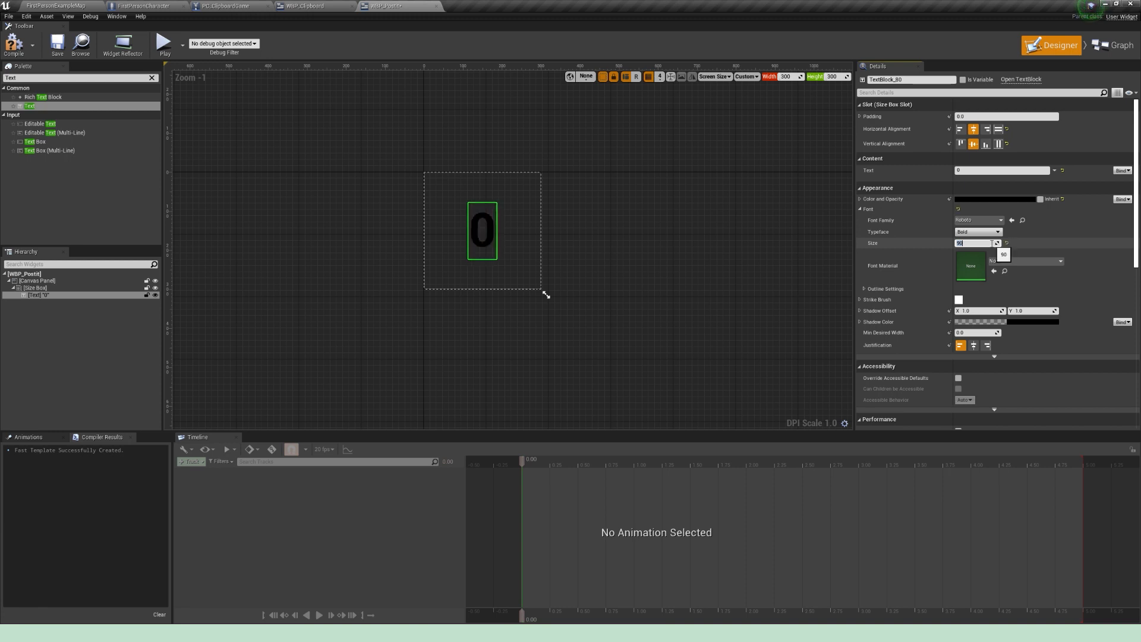
pyautogui.click(13, 43)
pyautogui.click(466, 391)
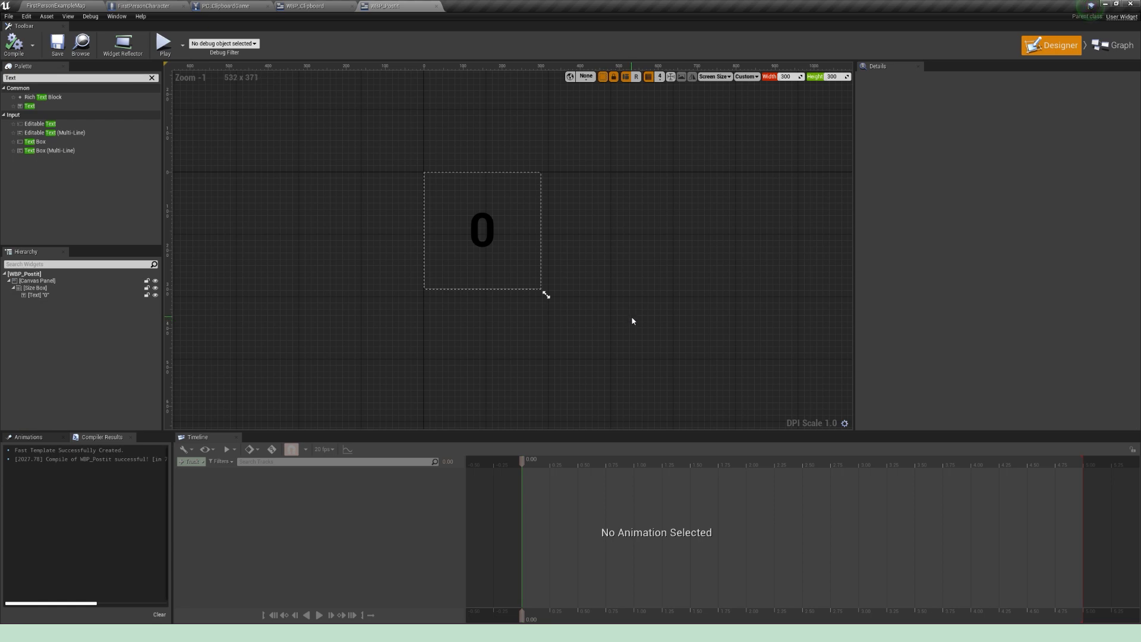
# Step: Open the viewport of BP_Clipboard from the Tutorial folder and set its camera speed to 2
pyautogui.click(70, 46)
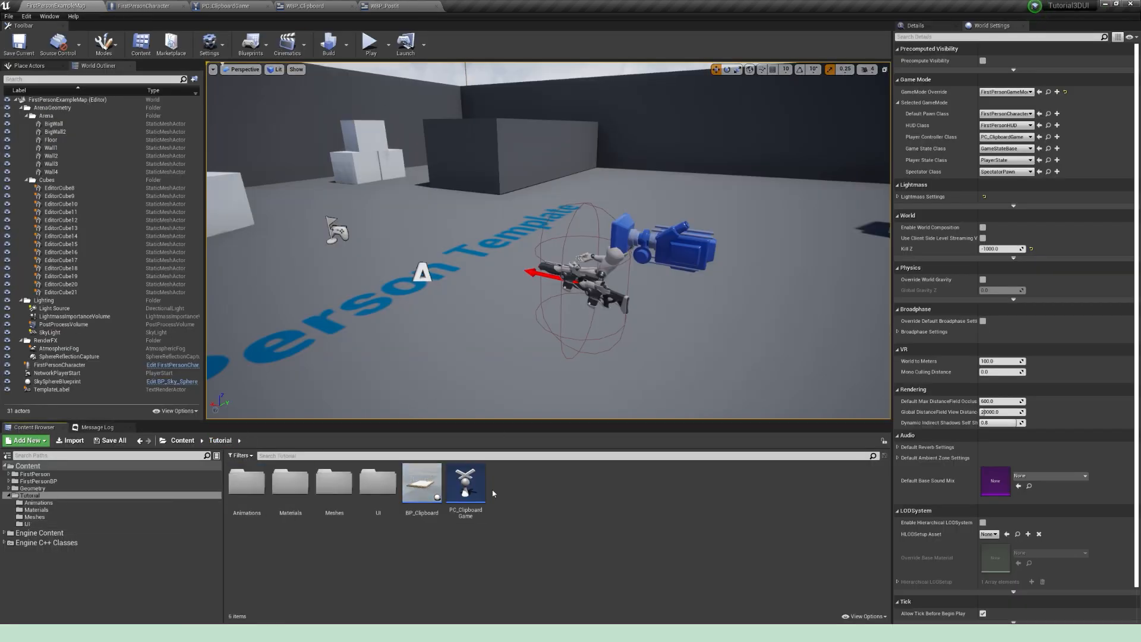
pyautogui.click(427, 484)
pyautogui.doubleClick(427, 484)
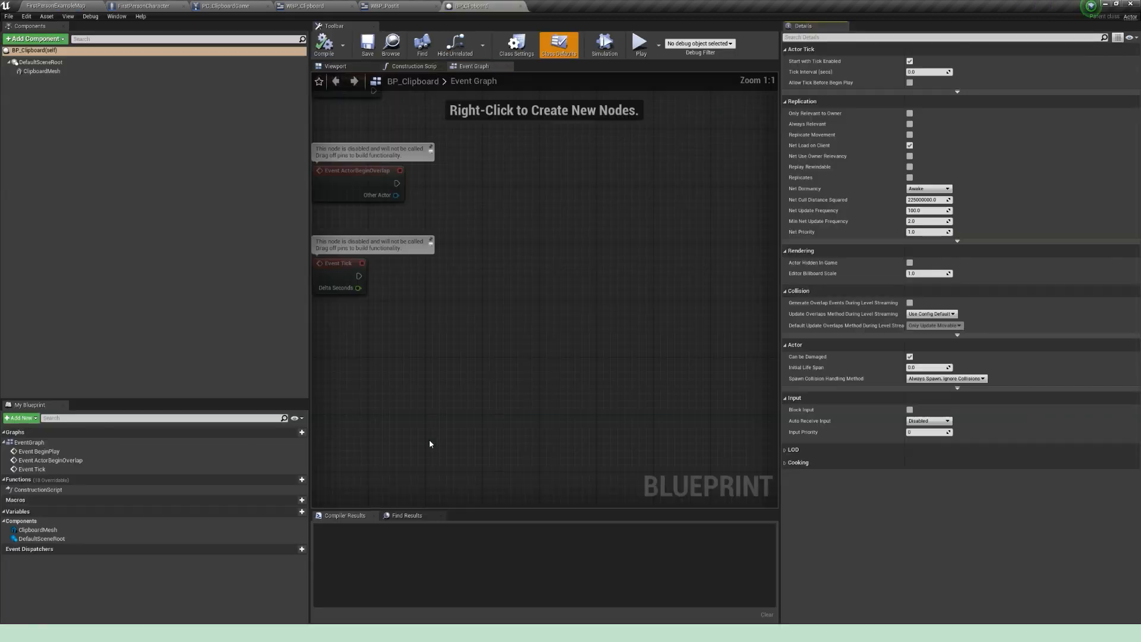
pyautogui.click(360, 68)
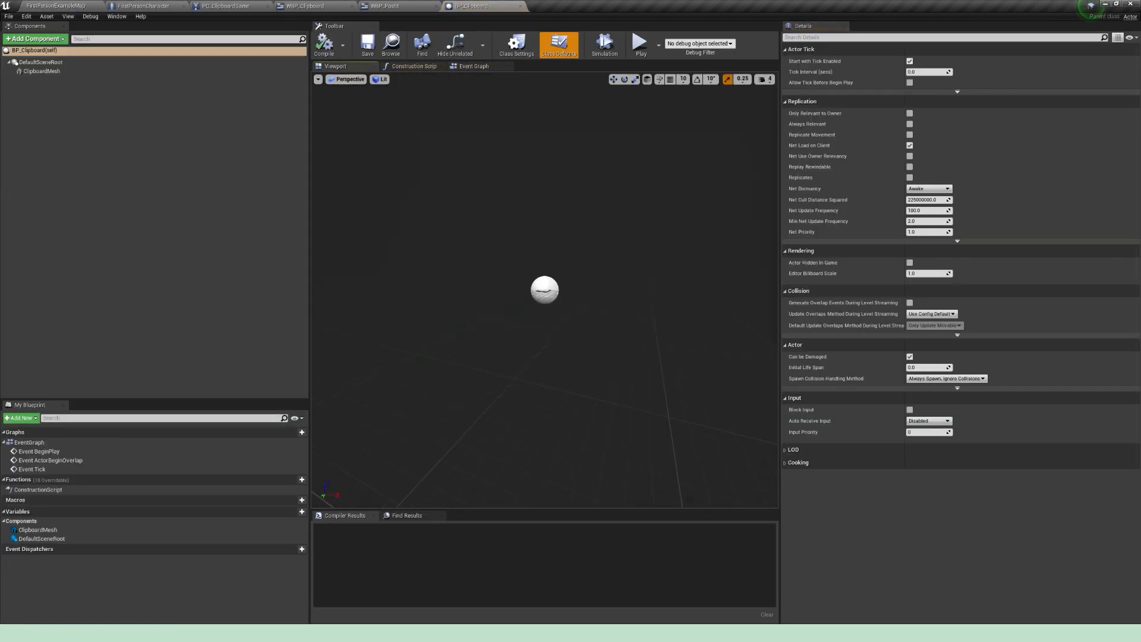
pyautogui.click(768, 83)
pyautogui.click(772, 100)
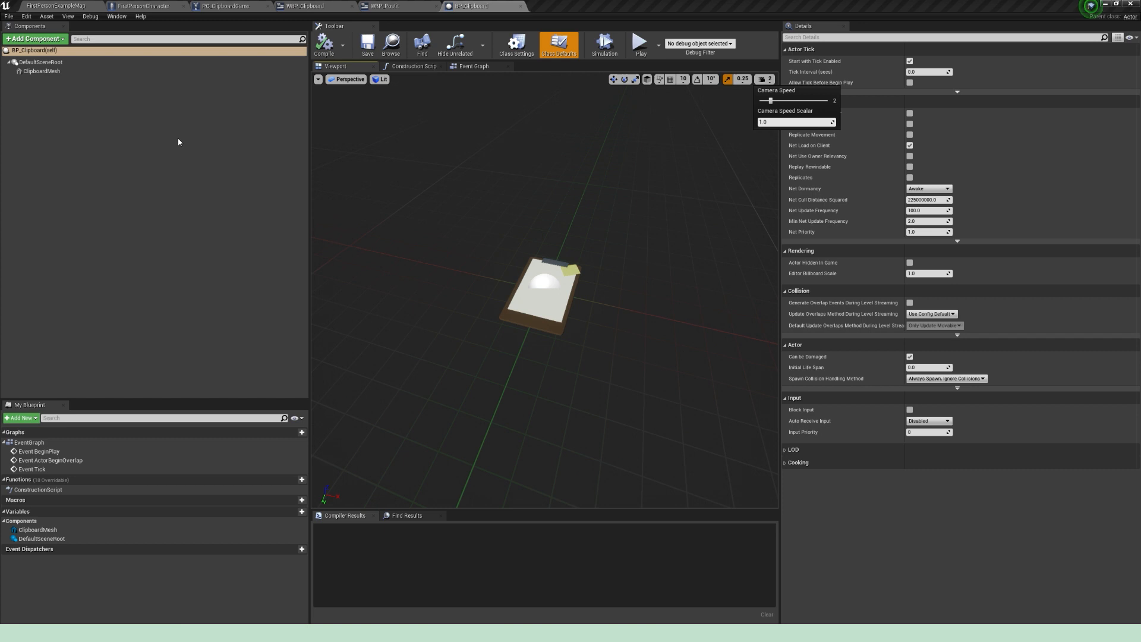
# Step: Add a Widget component named ClipboardUI as a child of ClipboardMesh
pyautogui.click(50, 41)
pyautogui.click(49, 40)
pyautogui.click(42, 71)
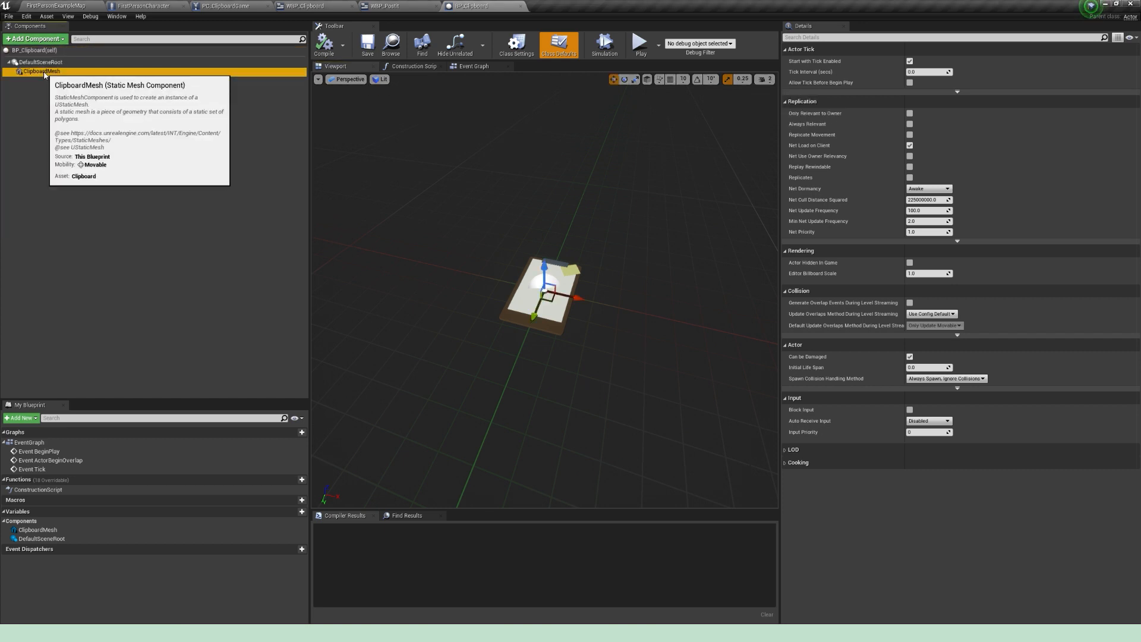
pyautogui.click(51, 40)
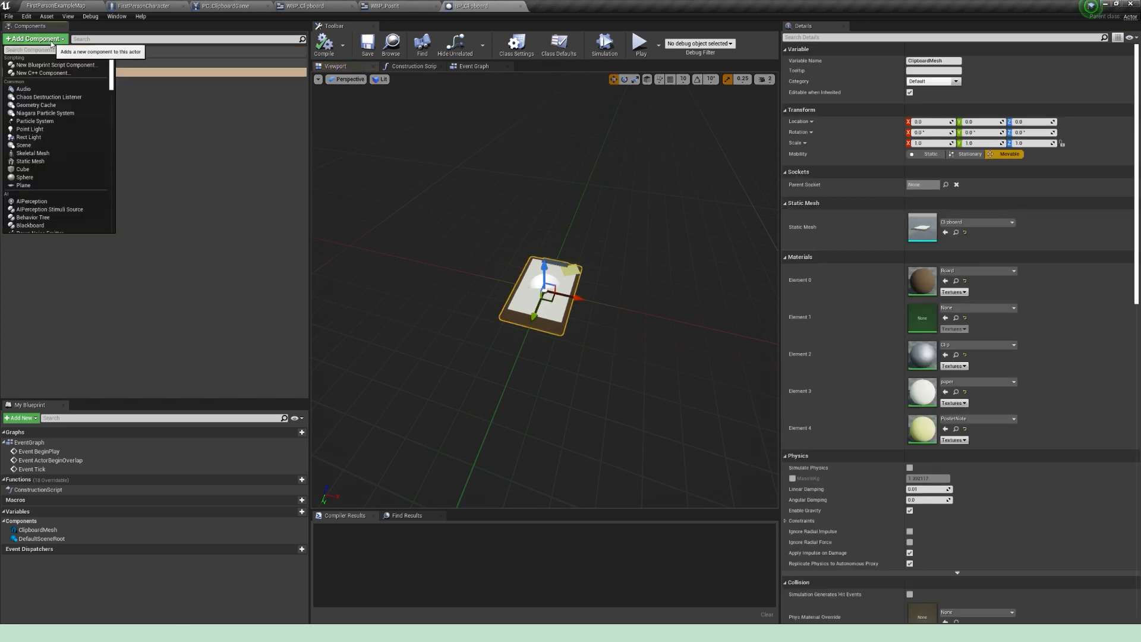
pyautogui.write('Wid')
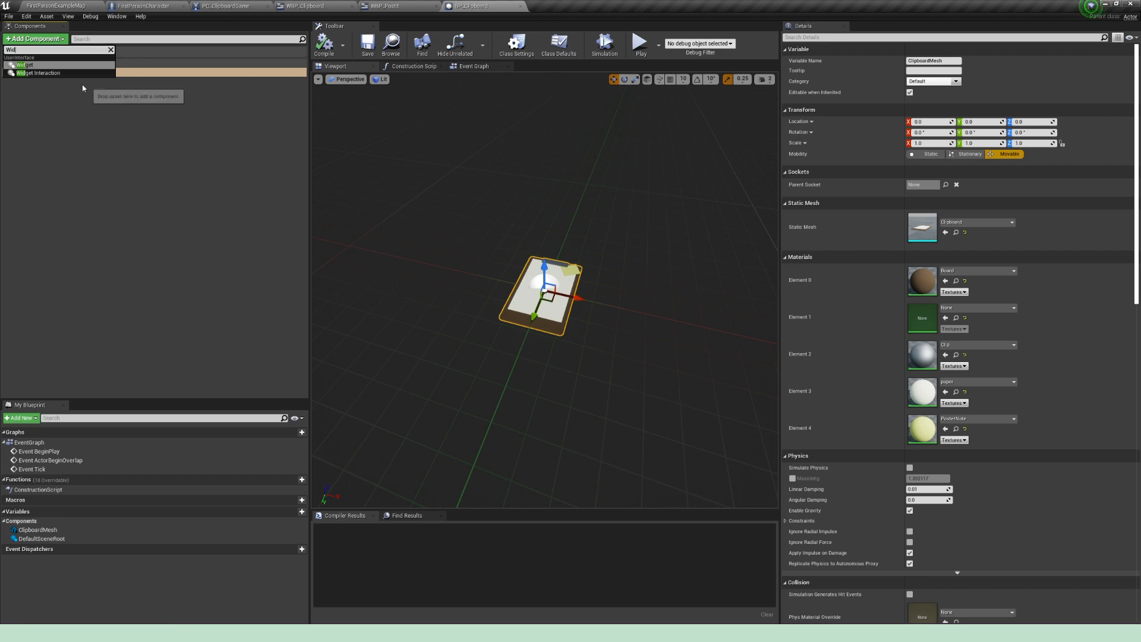
pyautogui.click(54, 65)
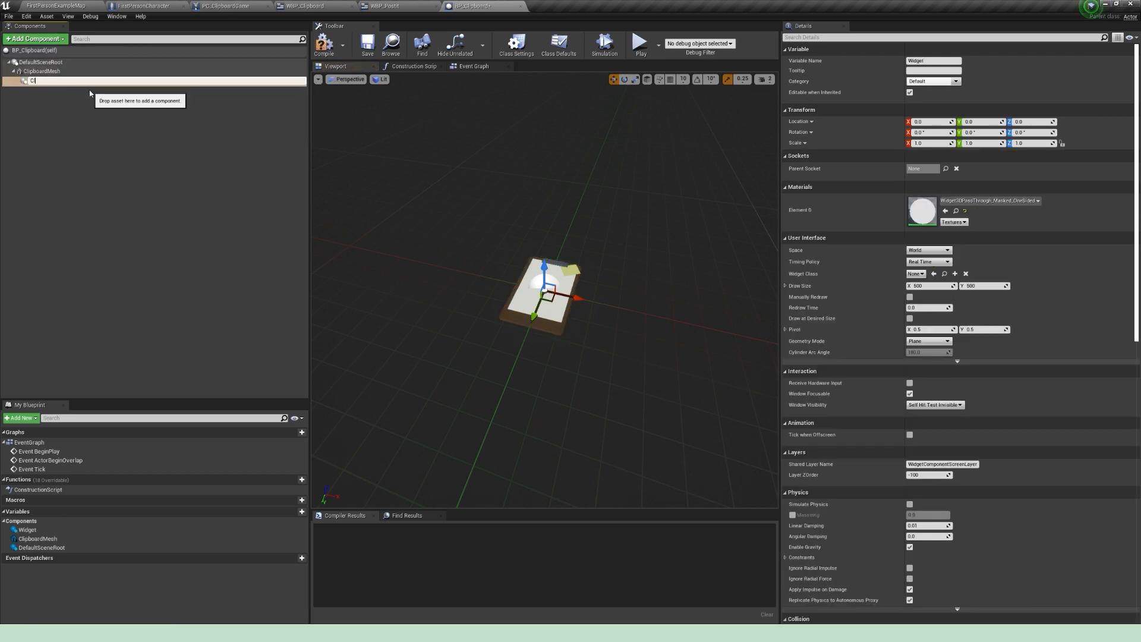
pyautogui.write('ClipboardUI')
pyautogui.press('Return')
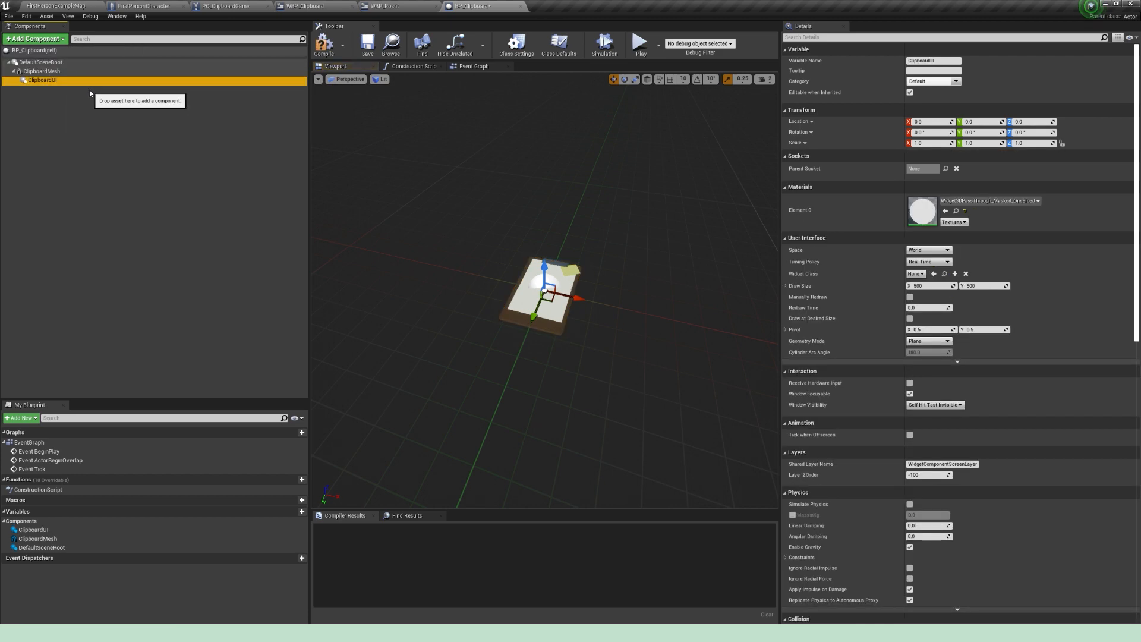
# Step: Add a second Widget component named PostitUI as a child of ClipboardMesh
pyautogui.click(41, 72)
pyautogui.click(44, 42)
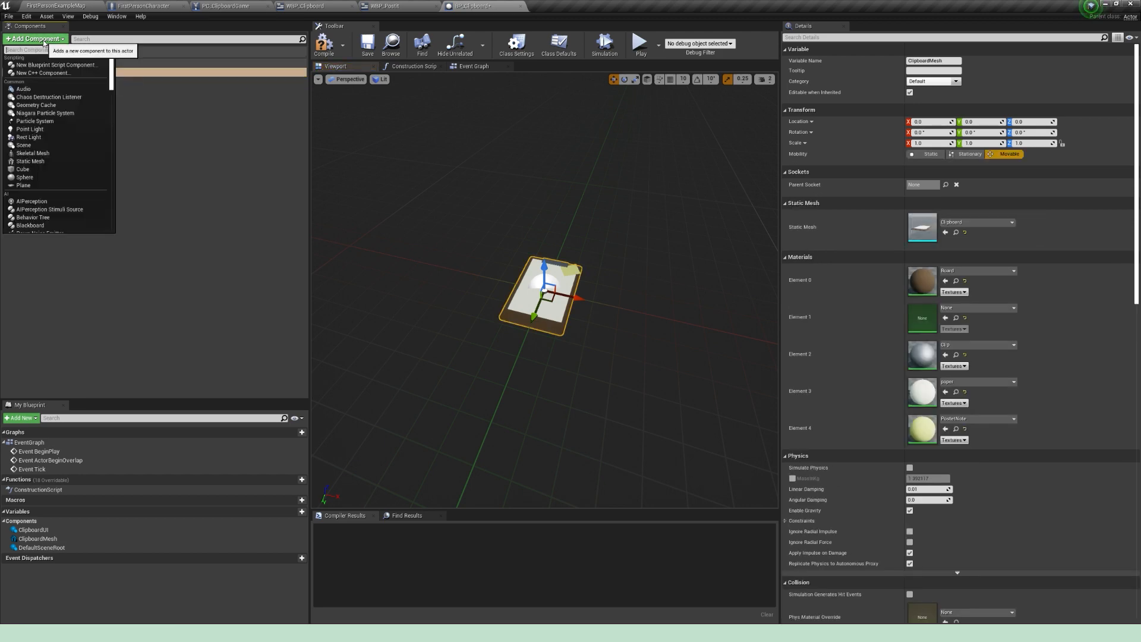
pyautogui.write('Widg')
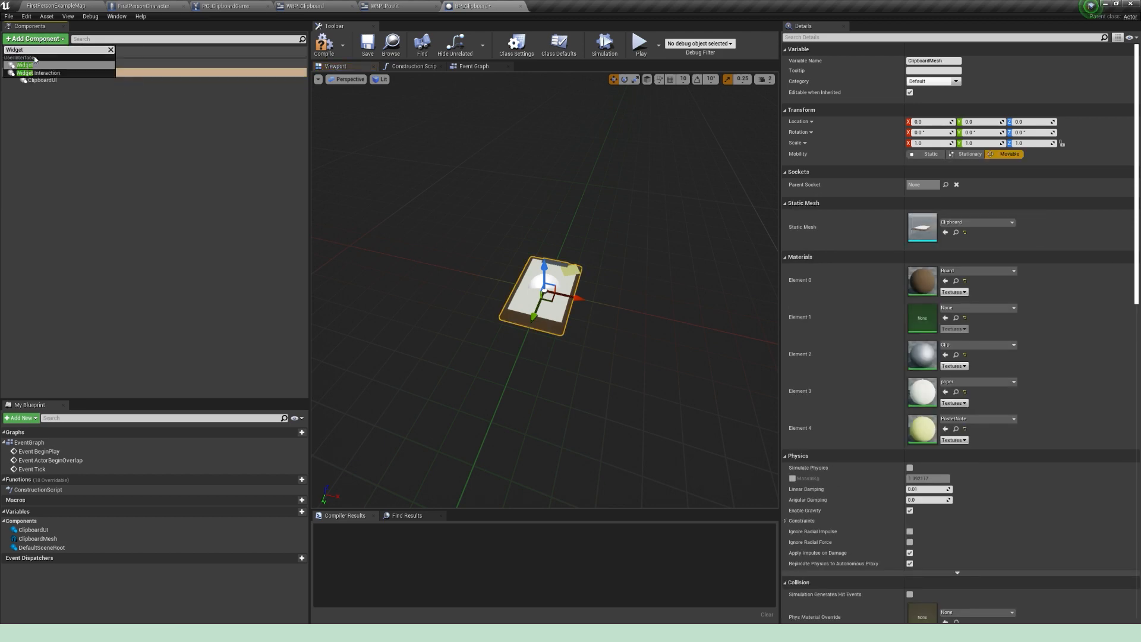
pyautogui.write('et')
pyautogui.click(34, 65)
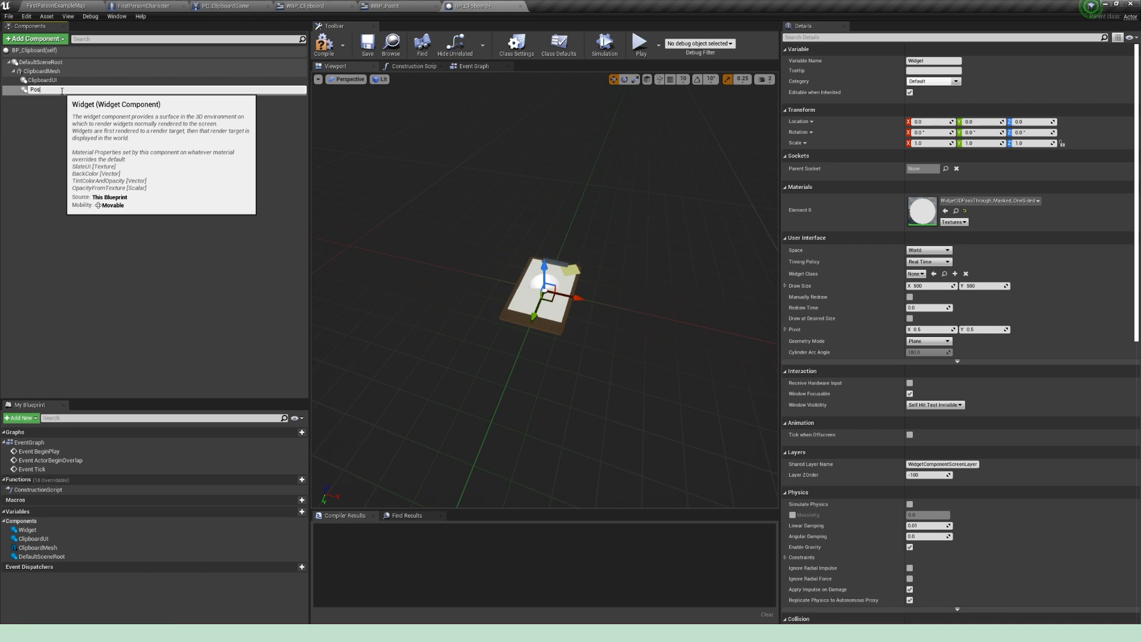
pyautogui.write('PostitUI')
pyautogui.press('Return')
# Step: Assign WBP_Clipboard as the widget class of the ClipboardUI component
pyautogui.click(62, 81)
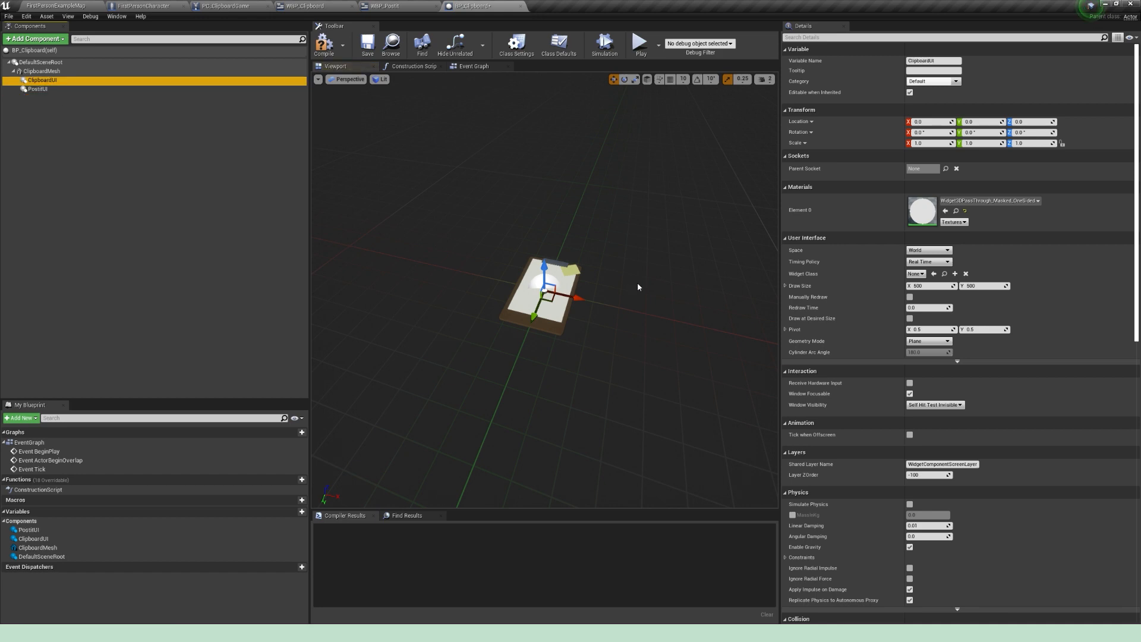
pyautogui.click(922, 274)
pyautogui.write('Clip')
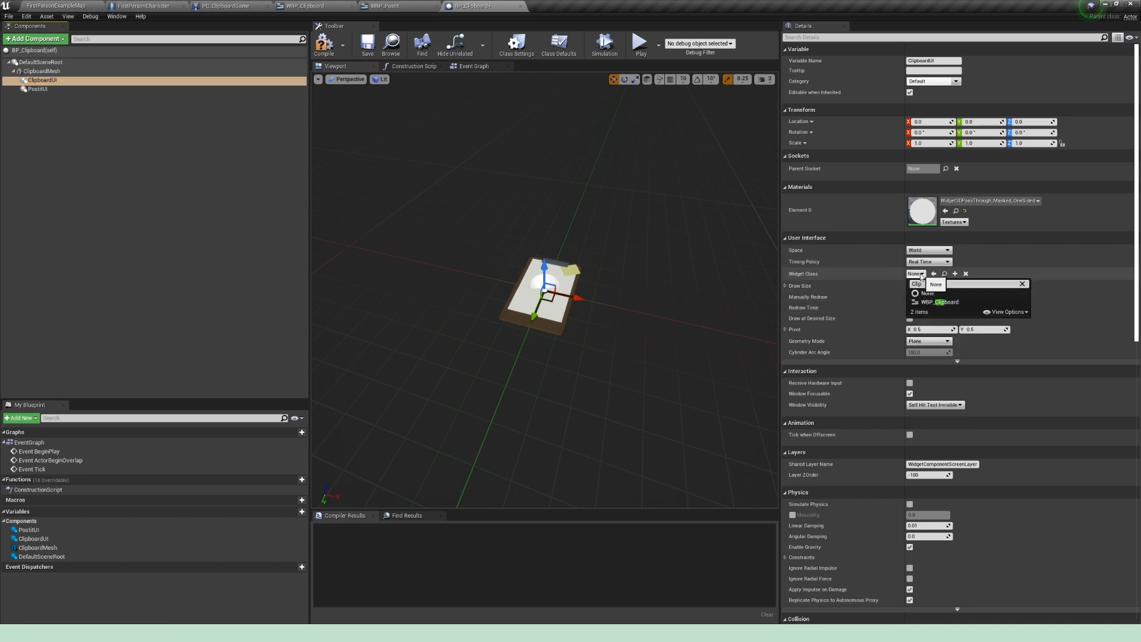
pyautogui.click(939, 302)
pyautogui.keyDown('alt'); pyautogui.moveTo(602, 302); pyautogui.dragTo(451, 249); pyautogui.keyUp('alt')
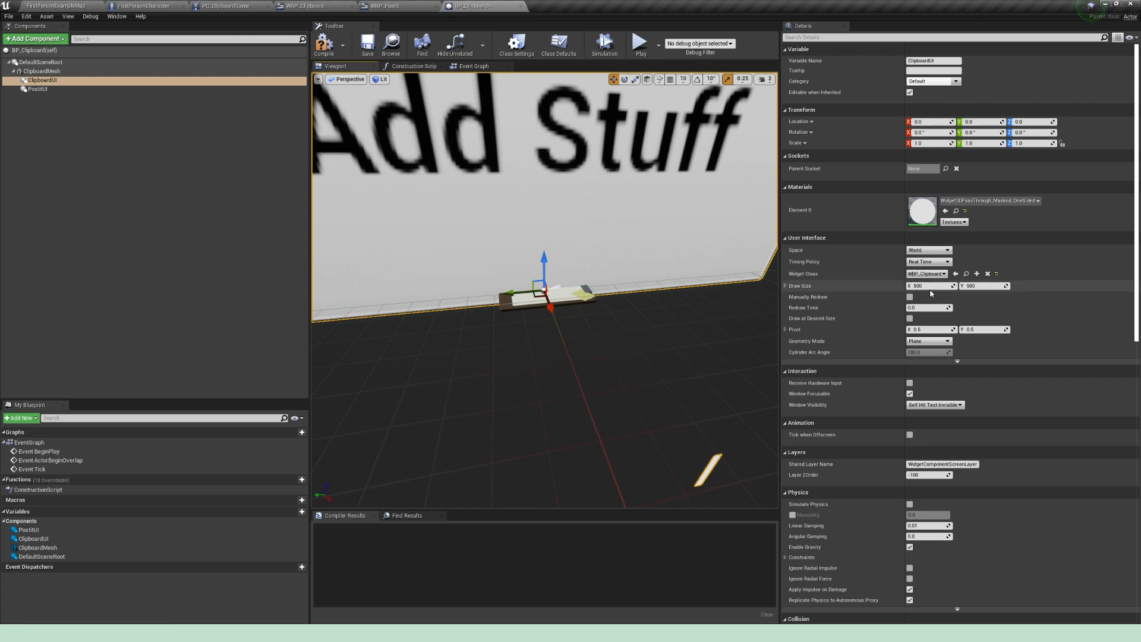
# Step: Check the canvas size in WBP_Clipboard and set ClipboardUI's draw size to 700 by 1000
pyautogui.click(305, 6)
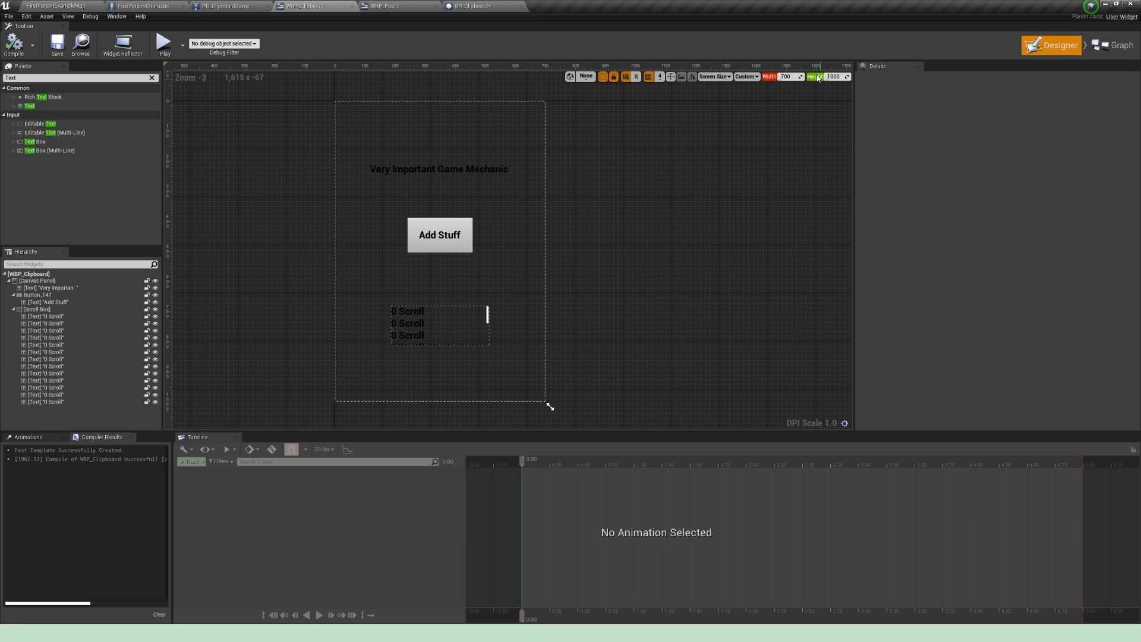
pyautogui.click(487, 7)
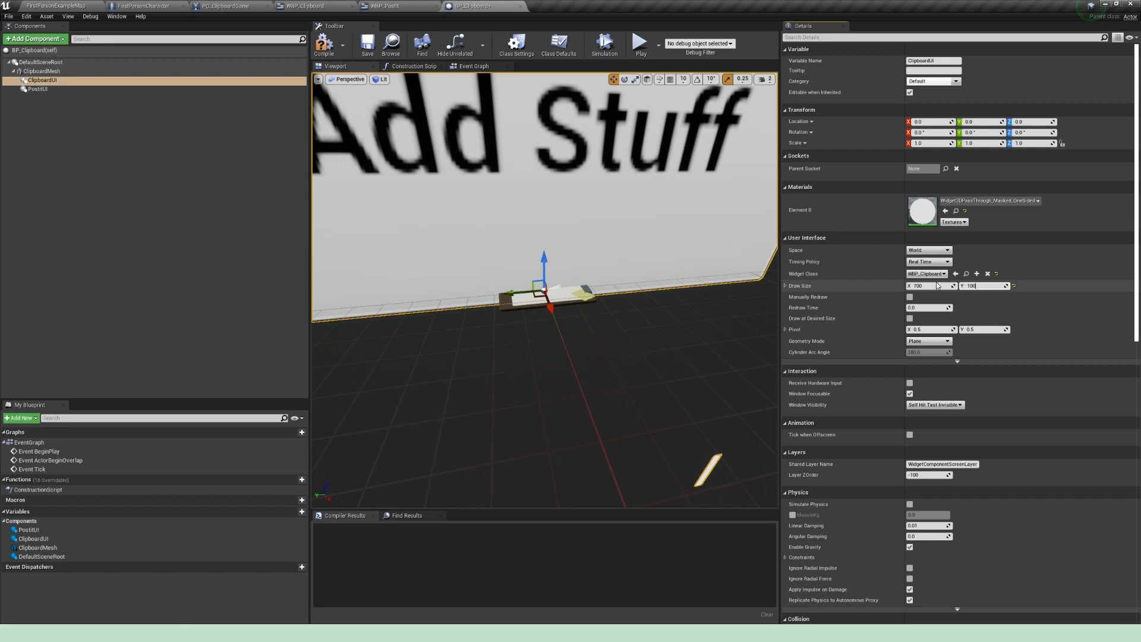
pyautogui.scroll(-5, 580, 268)
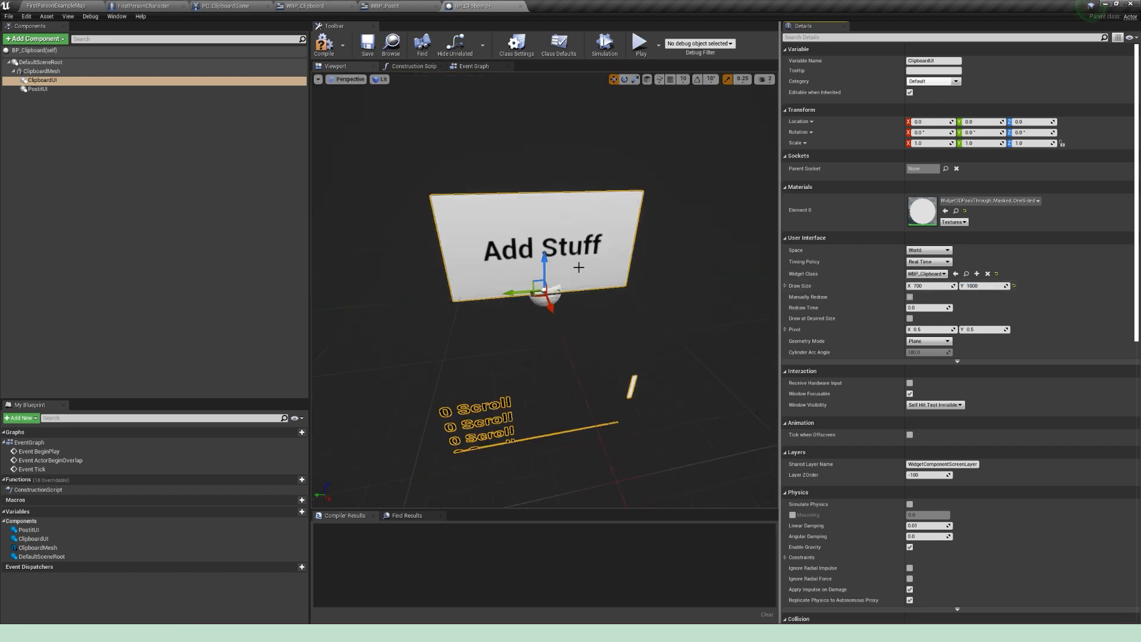
pyautogui.moveTo(610, 297)
pyautogui.keyDown('alt'); pyautogui.mouseDown()
pyautogui.moveTo(564, 268)
pyautogui.moveTo(600, 279)
pyautogui.mouseUp(); pyautogui.keyUp('alt')
pyautogui.scroll(-4, 592, 302)
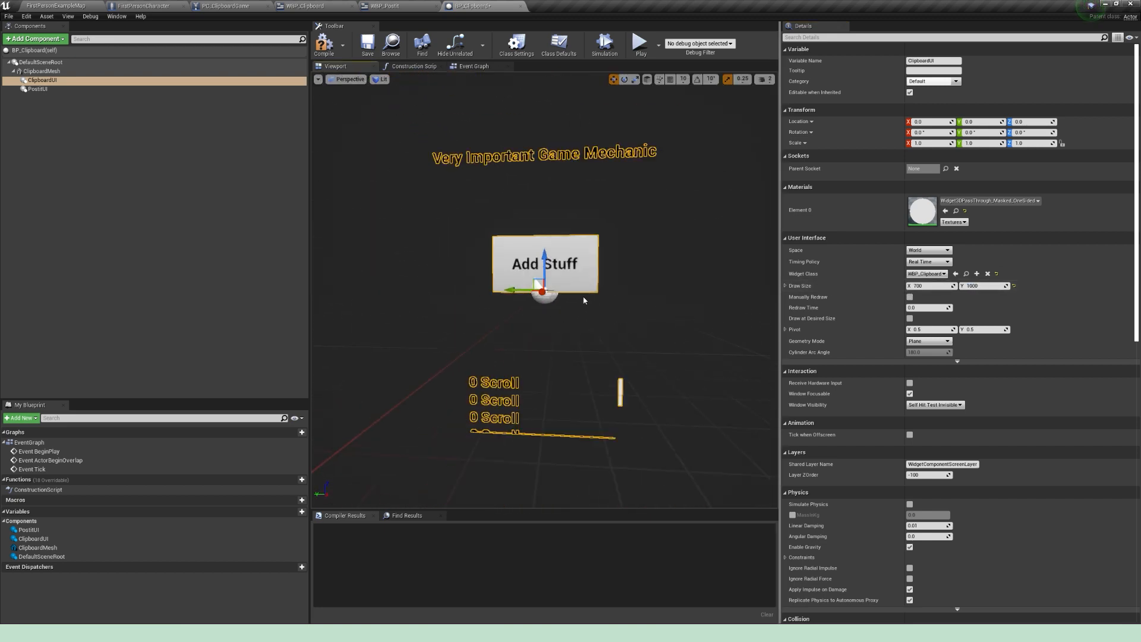
pyautogui.keyDown('alt'); pyautogui.moveTo(531, 327); pyautogui.dragTo(636, 288); pyautogui.keyUp('alt')
pyautogui.scroll(4, 591, 292)
pyautogui.scroll(-4, 590, 291)
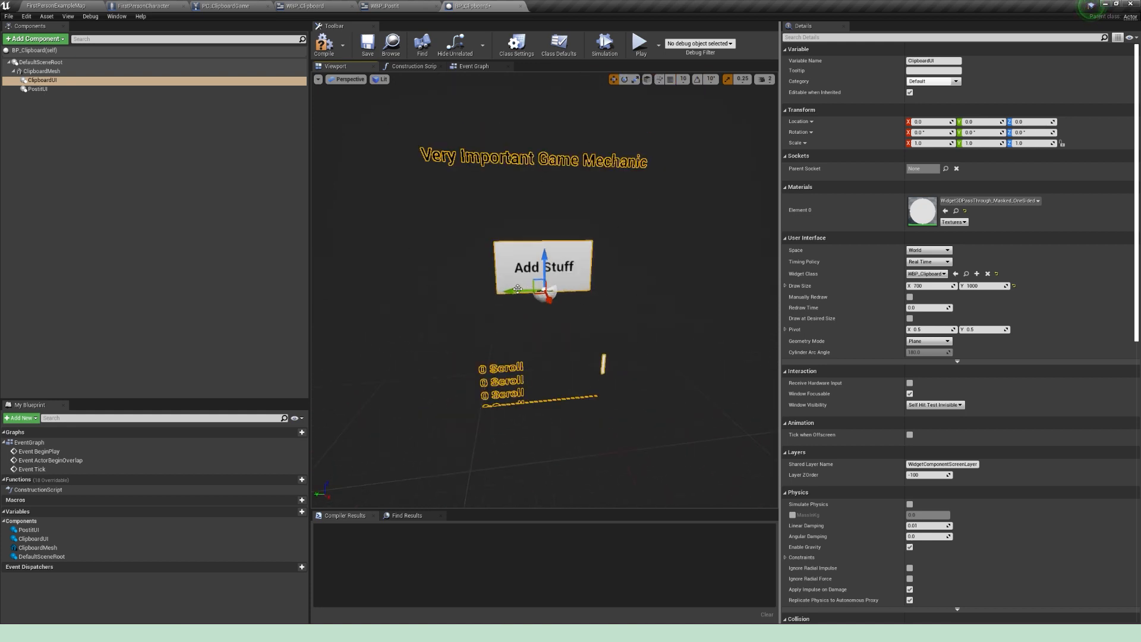
pyautogui.scroll(3, 535, 291)
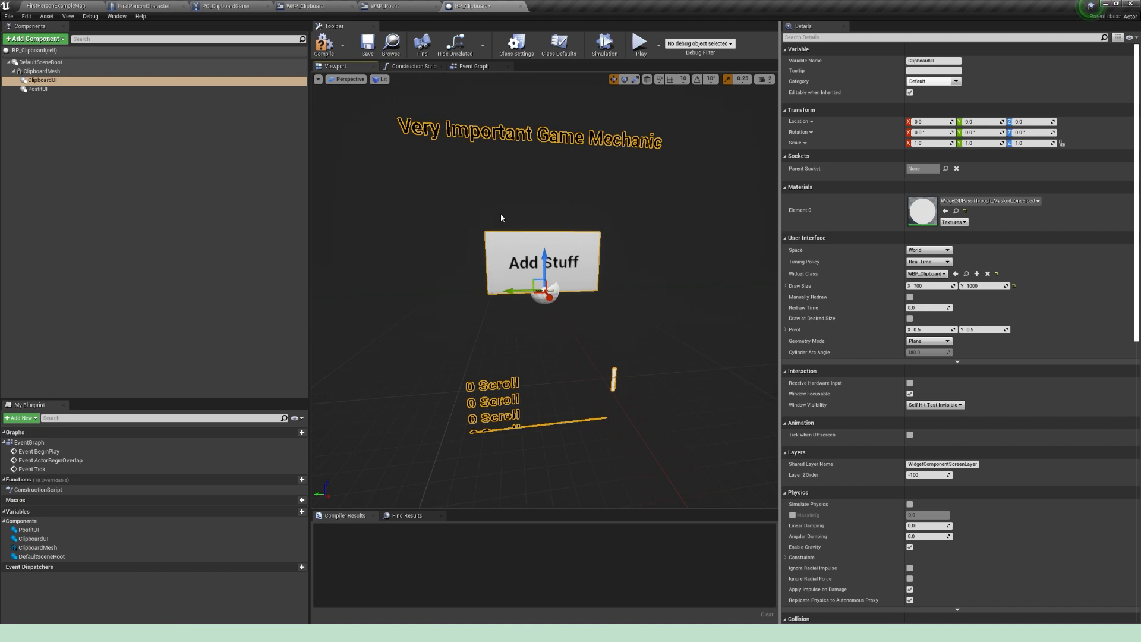
pyautogui.scroll(3, 588, 274)
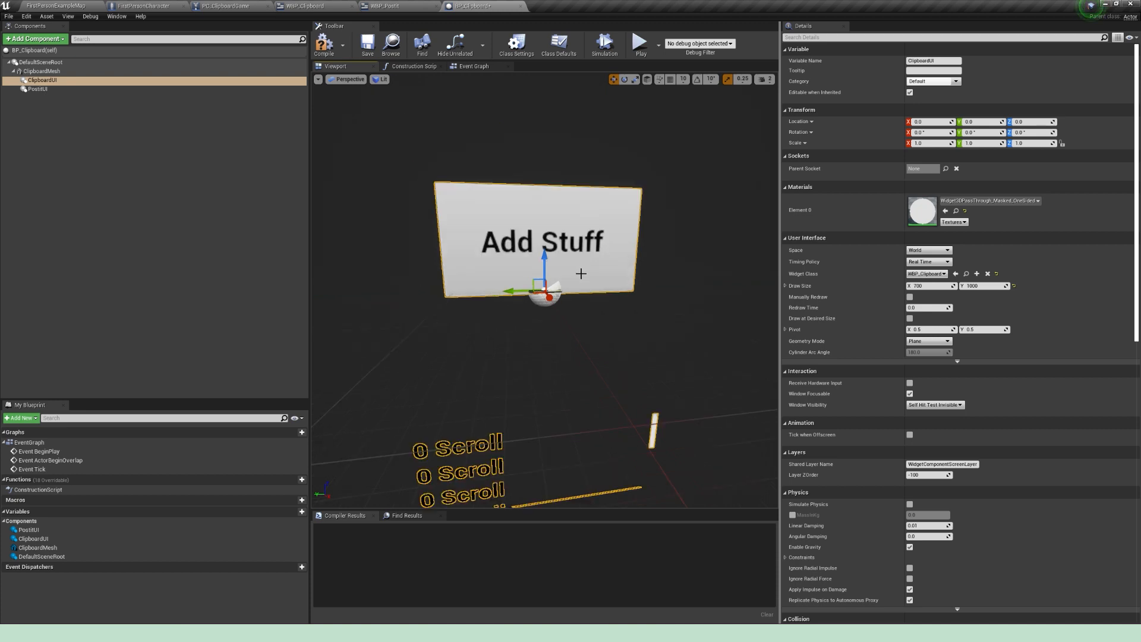
# Step: Scale the ClipboardUI component to 0.03 on all three axes
pyautogui.moveTo(581, 274); pyautogui.dragTo(593, 314)
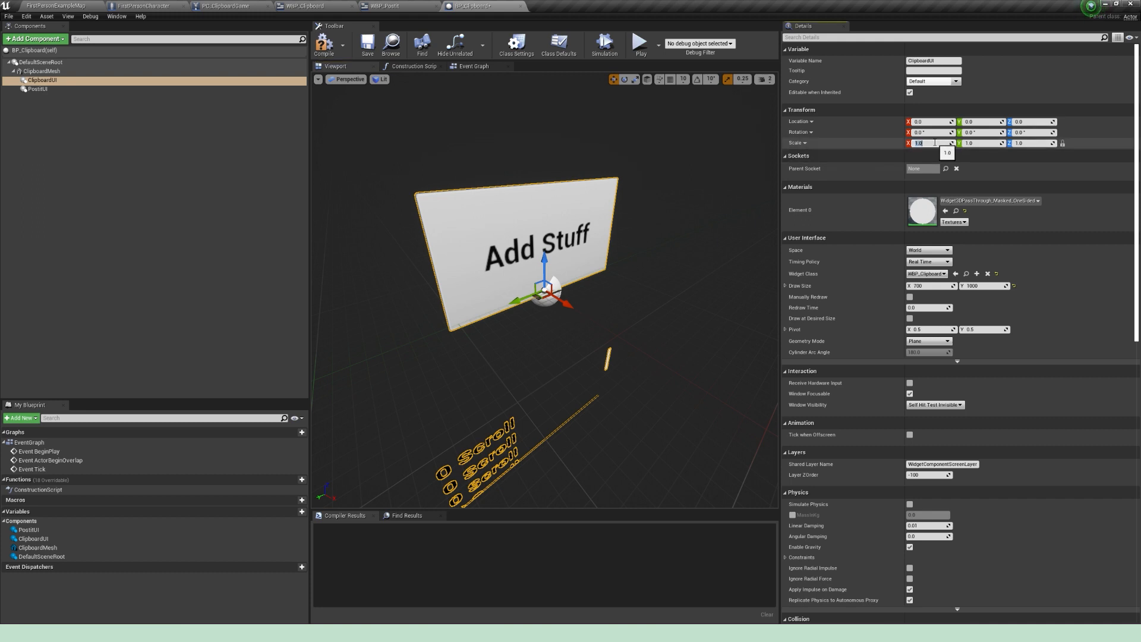
pyautogui.press('Return')
pyautogui.moveTo(588, 267); pyautogui.dragTo(623, 280)
pyautogui.press('f')
pyautogui.scroll(-3, 614, 278)
pyautogui.press('f')
# Step: Turn on rotation snapping and rotate ClipboardUI so it lies flat and upright on the clipboard's paper
pyautogui.press('e')
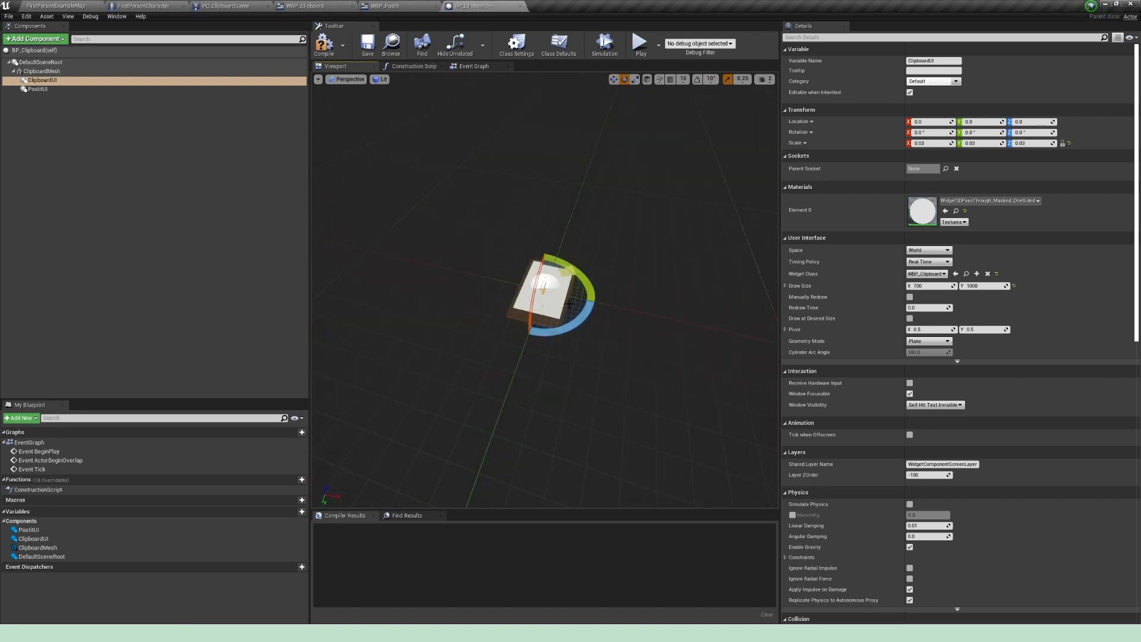
pyautogui.moveTo(669, 246); pyautogui.dragTo(649, 245, button='right')
pyautogui.click(697, 79)
pyautogui.moveTo(576, 268); pyautogui.dragTo(612, 262)
pyautogui.moveTo(531, 245); pyautogui.dragTo(533, 285)
# Step: Raise ClipboardUI just above the paper surface, to a Z location of about 0.94, and compile BP_Clipboard
pyautogui.press('w')
pyautogui.moveTo(550, 213); pyautogui.dragTo(549, 205)
pyautogui.moveTo(569, 214); pyautogui.dragTo(569, 209, button='right')
pyautogui.click(327, 47)
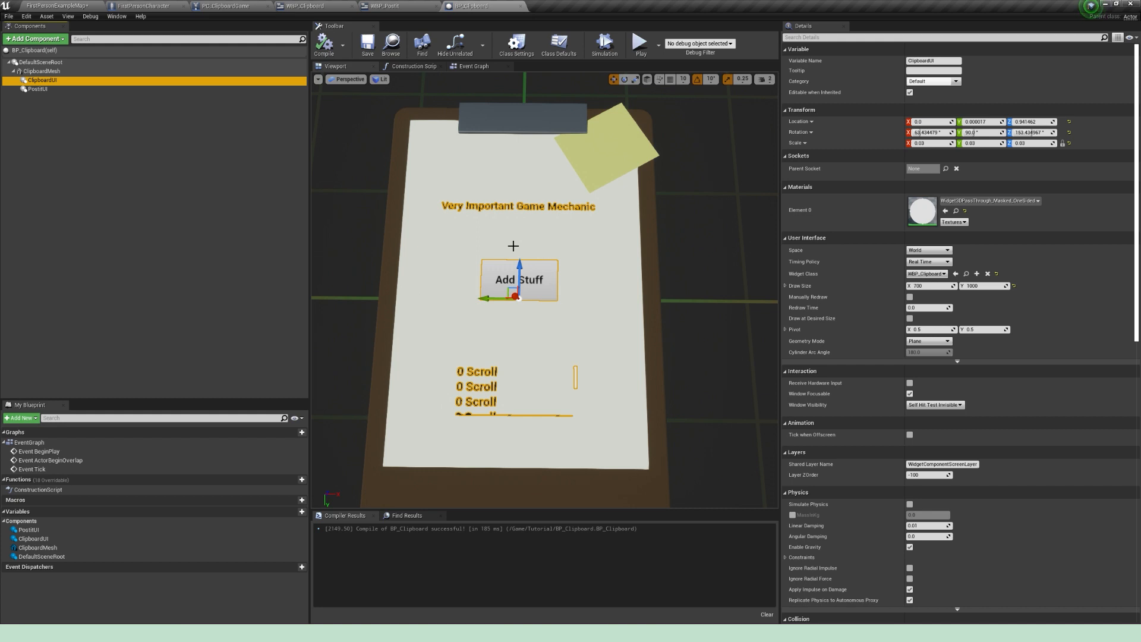
# Step: Assign WBP_Postit as PostitUI's widget class and set its draw size to 300 by 300
pyautogui.click(37, 88)
pyautogui.click(933, 287)
pyautogui.write('300')
pyautogui.press('Tab')
pyautogui.write('300')
pyautogui.press('Return')
# Step: Scale the PostitUI component to 0.05 on all three axes
pyautogui.click(930, 143)
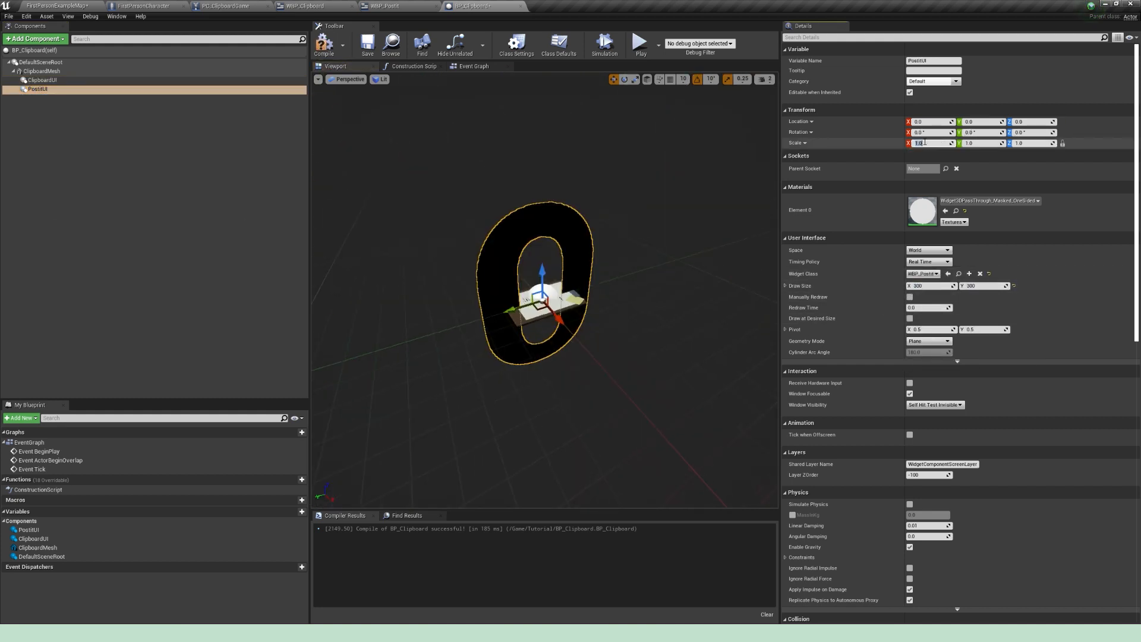
pyautogui.write('0.05')
pyautogui.press('Return')
pyautogui.keyDown('alt'); pyautogui.moveTo(665, 272); pyautogui.dragTo(737, 300); pyautogui.keyUp('alt')
pyautogui.scroll(8, 654, 277)
# Step: Rotate PostitUI so its "0" lies flat, parallel to the clipboard
pyautogui.moveTo(515, 301); pyautogui.dragTo(509, 287)
pyautogui.press('e')
pyautogui.moveTo(544, 325); pyautogui.dragTo(491, 342)
pyautogui.moveTo(512, 264); pyautogui.dragTo(552, 291)
# Step: Move PostitUI over the yellow sticky note at the clipboard's upper corner
pyautogui.press('w')
pyautogui.moveTo(564, 250); pyautogui.dragTo(589, 262, button='right')
pyautogui.moveTo(506, 291); pyautogui.dragTo(590, 152)
pyautogui.moveTo(590, 156); pyautogui.dragTo(524, 249, button='right')
pyautogui.moveTo(598, 280); pyautogui.dragTo(573, 342)
pyautogui.moveTo(574, 285); pyautogui.dragTo(642, 357, button='right')
# Step: Turn PostitUI to follow the sticky note's angle and adjust its position over the note
pyautogui.press('e')
pyautogui.moveTo(592, 250); pyautogui.dragTo(570, 258)
pyautogui.press('w')
pyautogui.keyDown('alt'); pyautogui.moveTo(547, 362); pyautogui.dragTo(701, 244); pyautogui.keyUp('alt')
pyautogui.moveTo(547, 362); pyautogui.dragTo(546, 348, button='right')
# Step: Turn off rotation snapping, fine-align PostitUI just above the sticky note at a Z location of about 0.99, and compile BP_Clipboard
pyautogui.press('e')
pyautogui.moveTo(515, 274); pyautogui.dragTo(546, 288)
pyautogui.click(697, 79)
pyautogui.press('w')
pyautogui.moveTo(557, 314); pyautogui.dragTo(463, 342, button='right')
pyautogui.moveTo(516, 401); pyautogui.dragTo(519, 399)
pyautogui.moveTo(541, 333); pyautogui.dragTo(547, 356, button='right')
pyautogui.click(324, 44)
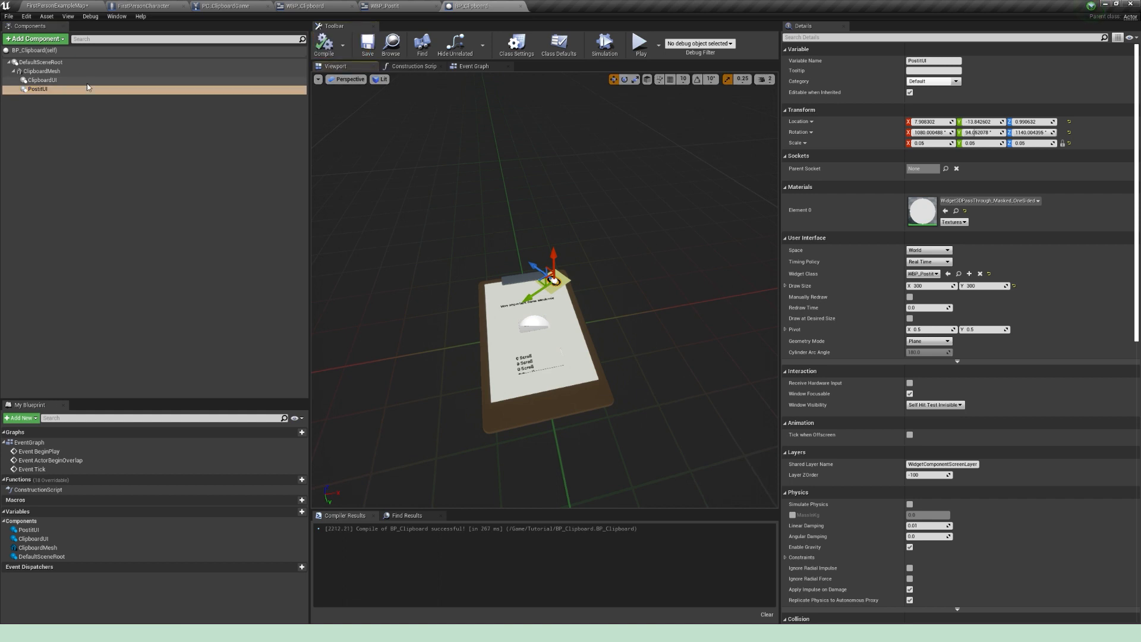
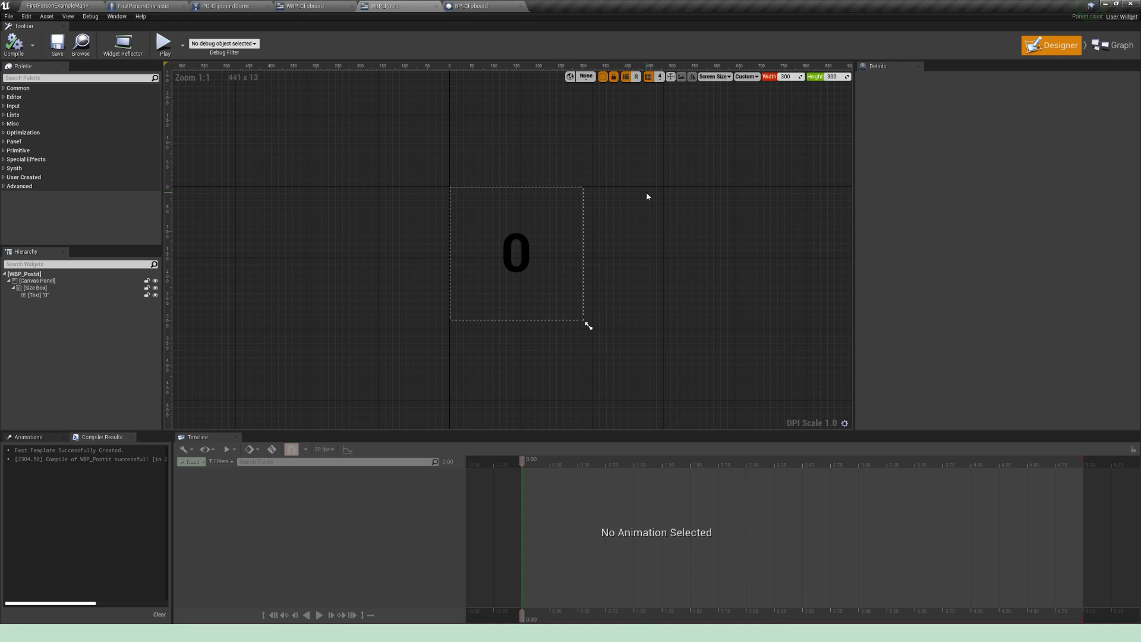
# Step: Create a text binding for the post-it's "0" text and move its Return Node far away from the entry node
pyautogui.click(519, 249)
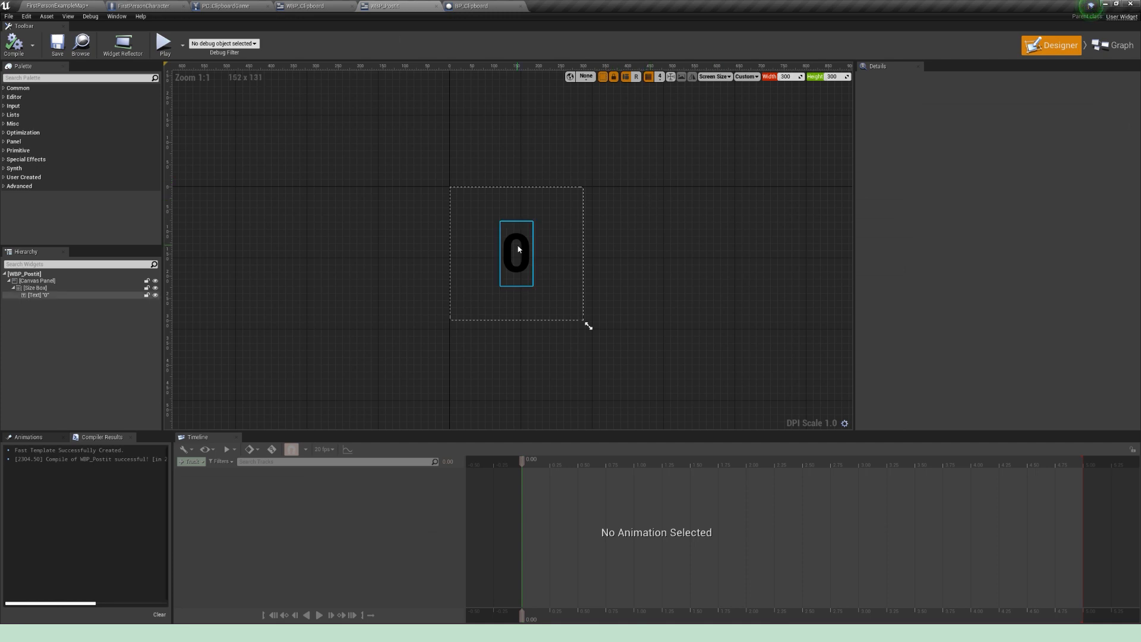
pyautogui.click(519, 250)
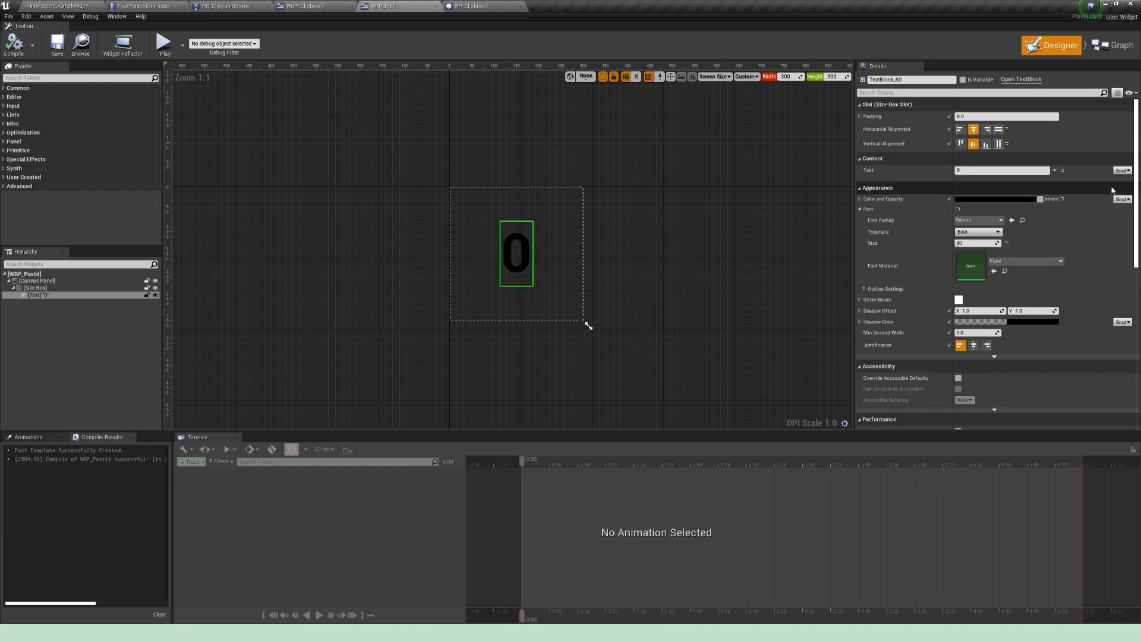
pyautogui.click(1122, 170)
pyautogui.click(1105, 185)
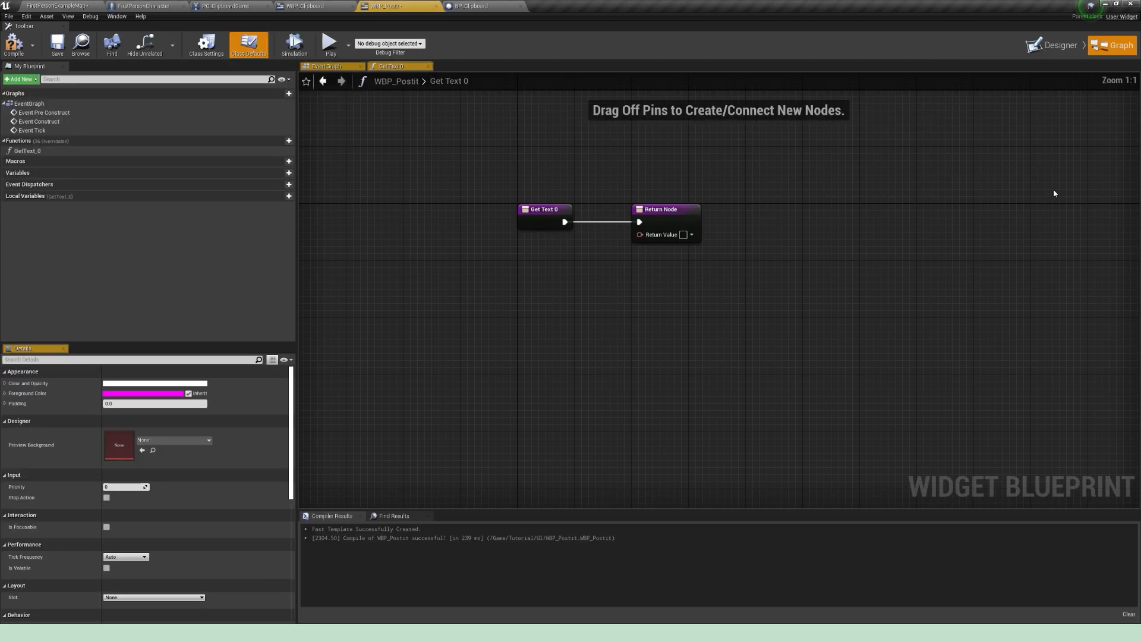
pyautogui.moveTo(524, 296); pyautogui.dragTo(925, 294)
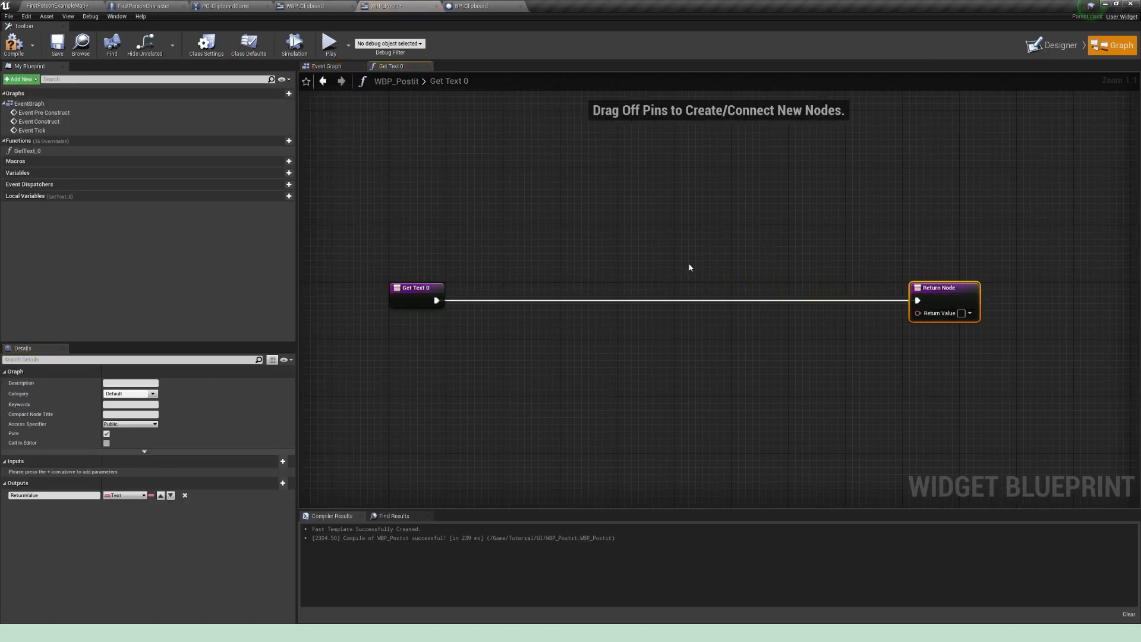
# Step: Add Get Player Character with a Cast To FirstPersonCharacter, and place the cast on the binding's execution line
pyautogui.rightClick(473, 235)
pyautogui.write('get player character')
pyautogui.press('Return')
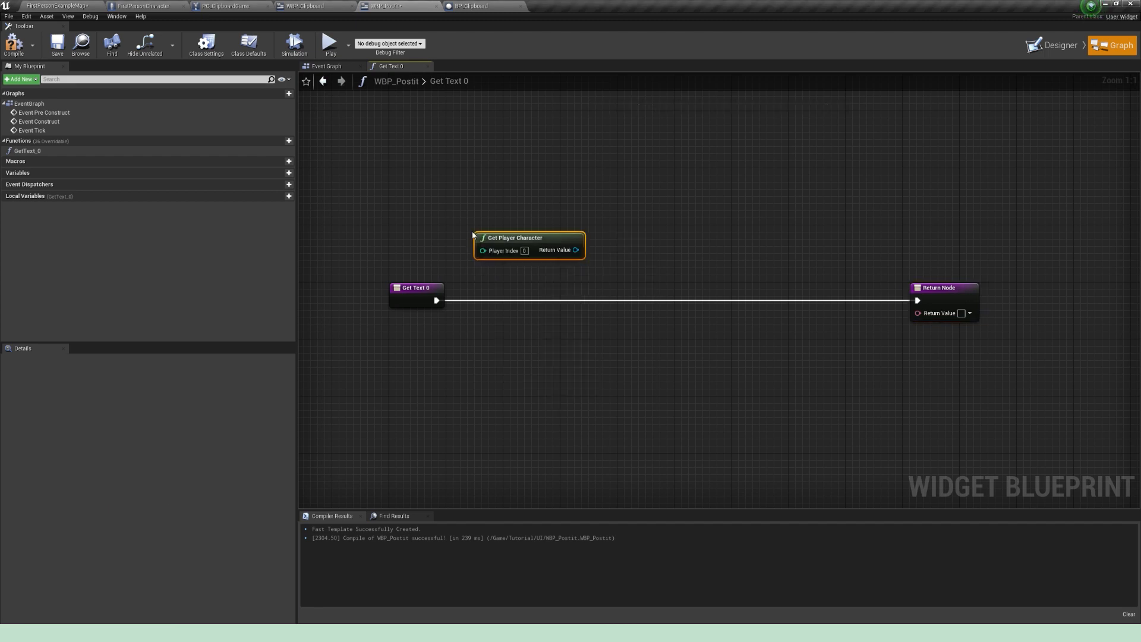
pyautogui.moveTo(511, 237); pyautogui.dragTo(588, 235)
pyautogui.write('cast to')
pyautogui.press('Down')
pyautogui.press('Return')
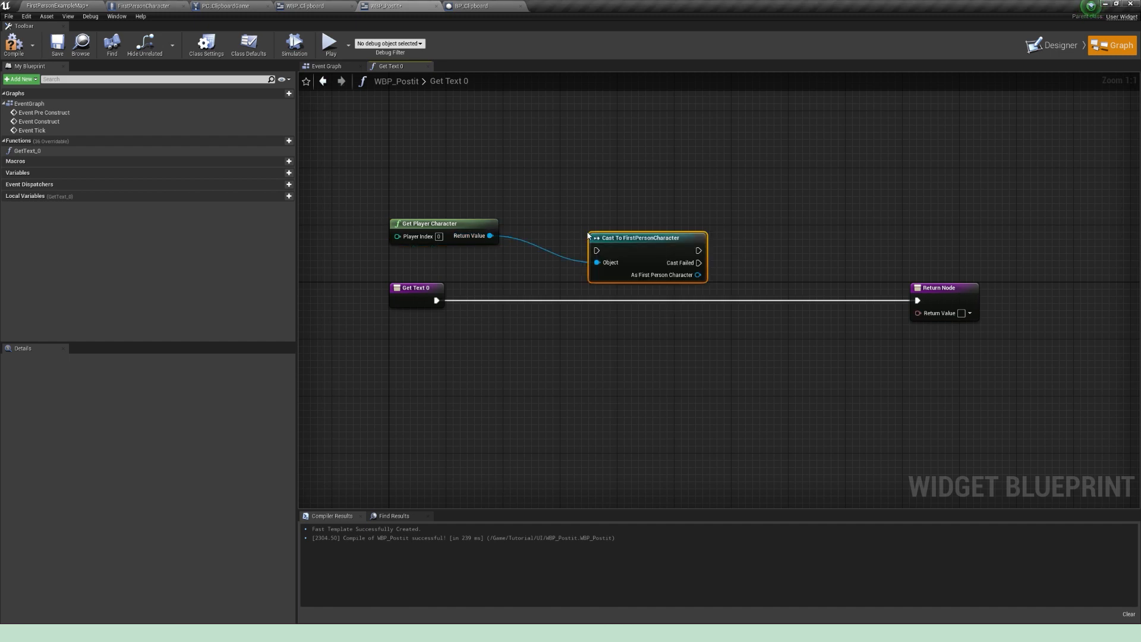
pyautogui.moveTo(638, 242); pyautogui.dragTo(582, 293)
# Step: Get Current Num from the cast character, connect it and the execution to the Return Node, and compile and save WBP_Postit
pyautogui.moveTo(640, 325); pyautogui.dragTo(700, 306)
pyautogui.write('get current num')
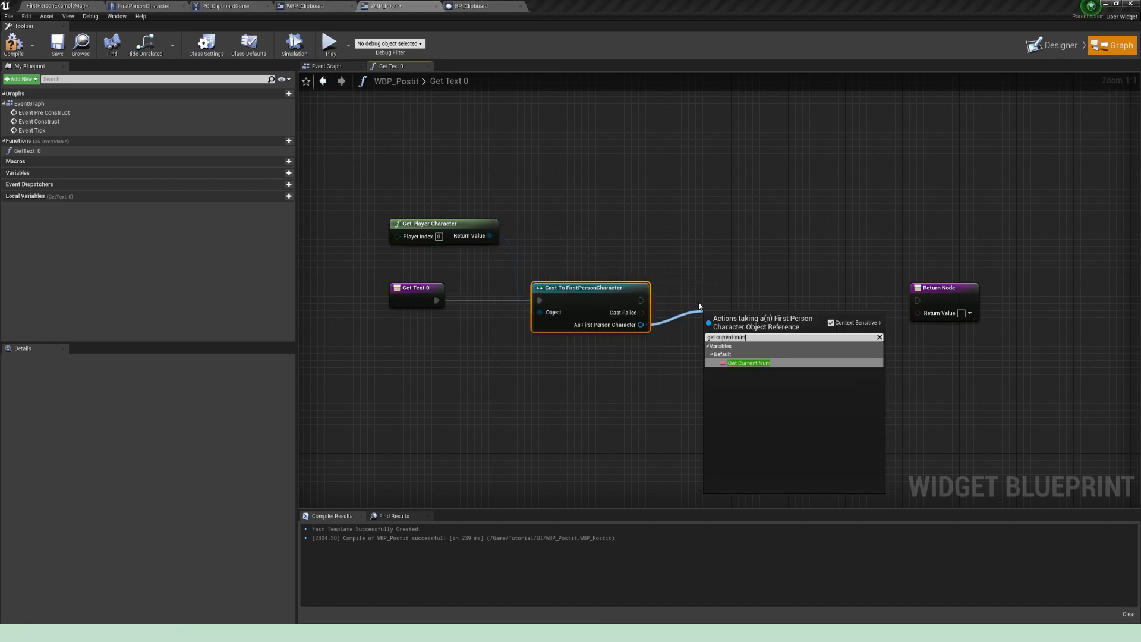
pyautogui.press('Return')
pyautogui.moveTo(784, 318); pyautogui.dragTo(918, 314)
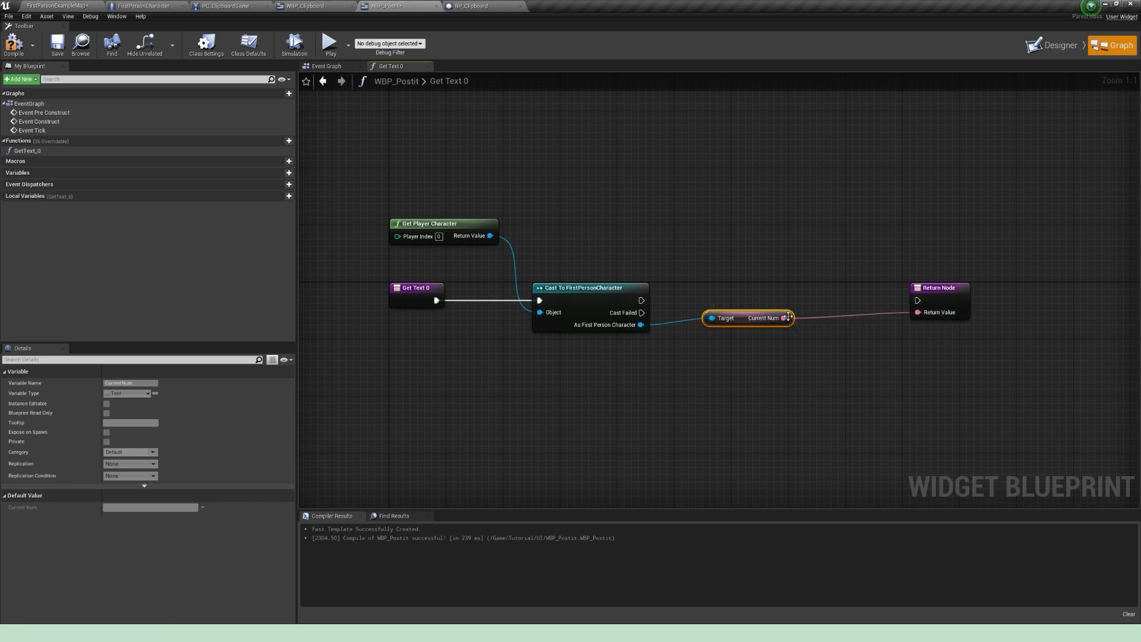
pyautogui.moveTo(752, 313); pyautogui.dragTo(753, 327)
pyautogui.moveTo(641, 300); pyautogui.dragTo(918, 300)
pyautogui.click(823, 231)
pyautogui.press('F7')
pyautogui.hotkey('ctrl', 's')
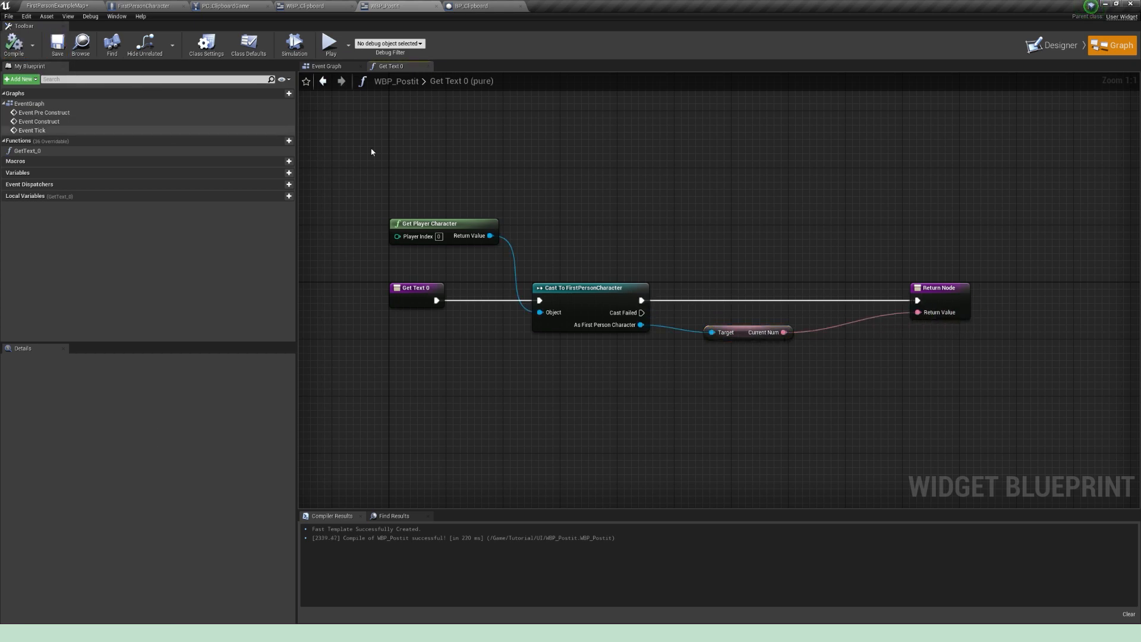
# Step: Close WBP_Postit and add an On Clicked event for Button_147 in WBP_Clipboard's event graph
pyautogui.click(436, 6)
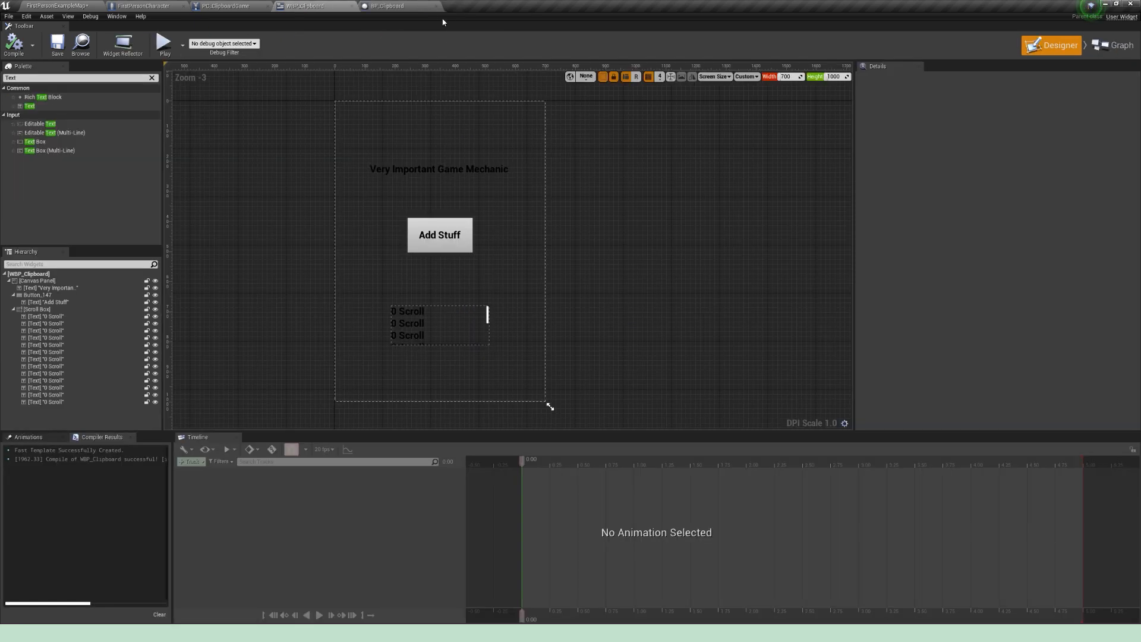
pyautogui.click(1111, 46)
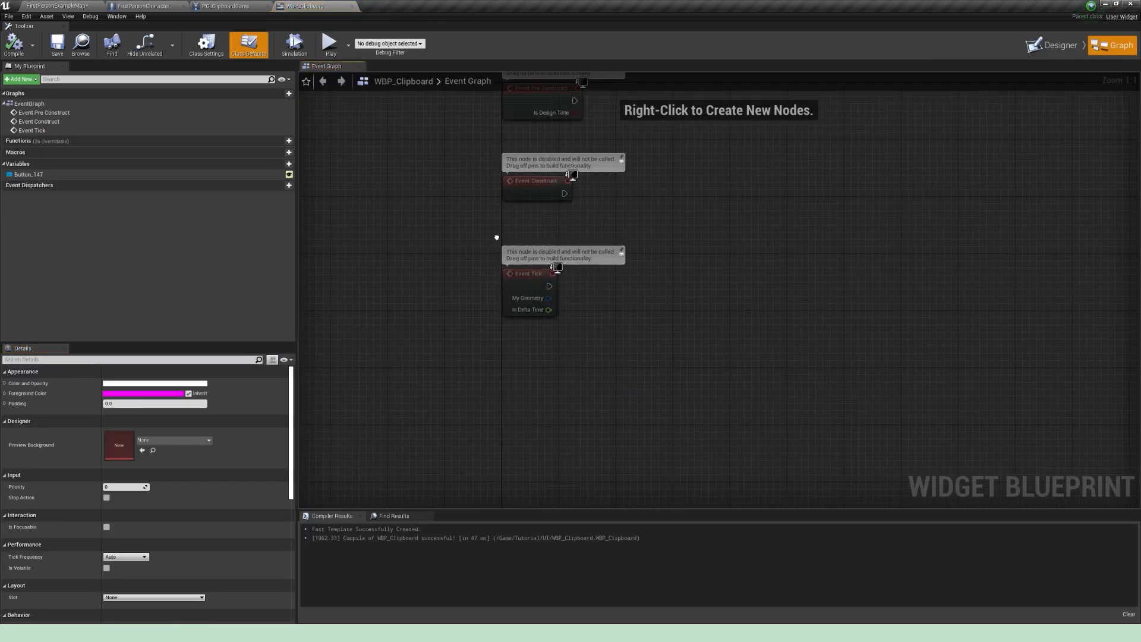
pyautogui.click(54, 175)
pyautogui.click(136, 445)
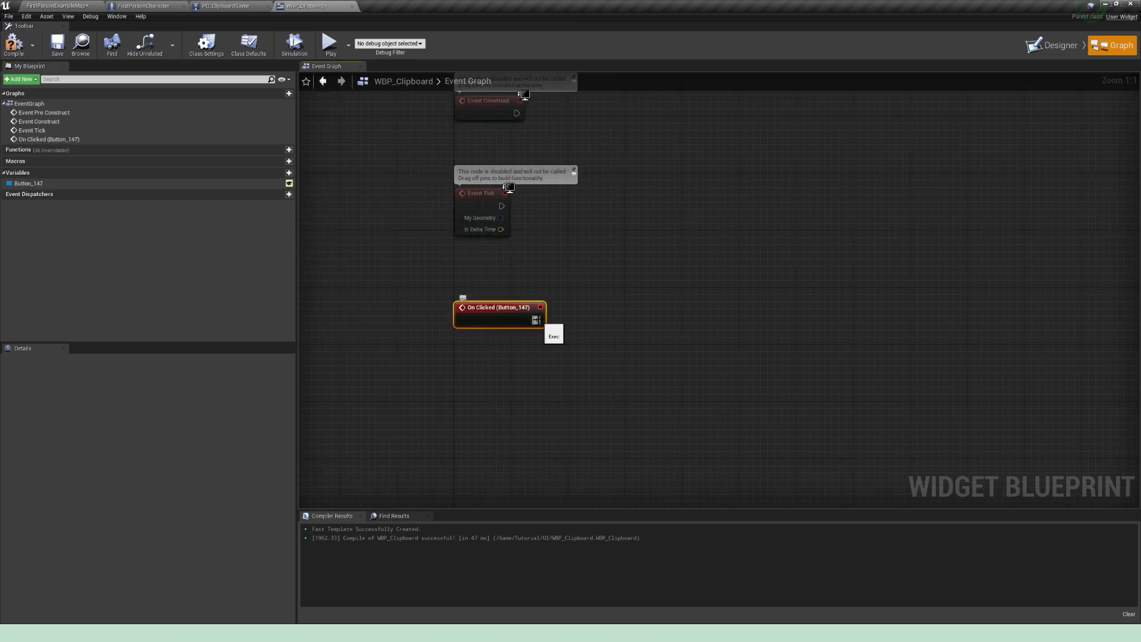
# Step: Add Get Player Character with a Cast To FirstPersonCharacter and run the cast from the button's On Clicked event
pyautogui.rightClick(547, 271)
pyautogui.write('get player character')
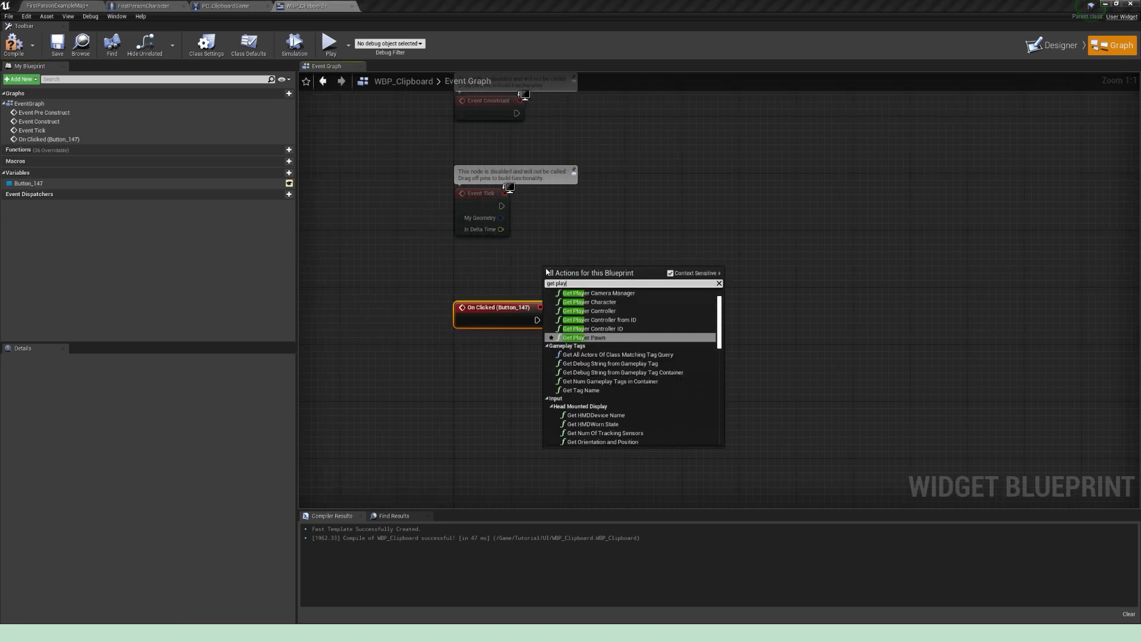
pyautogui.press('Return')
pyautogui.moveTo(545, 268); pyautogui.dragTo(635, 373)
pyautogui.write('cast to first')
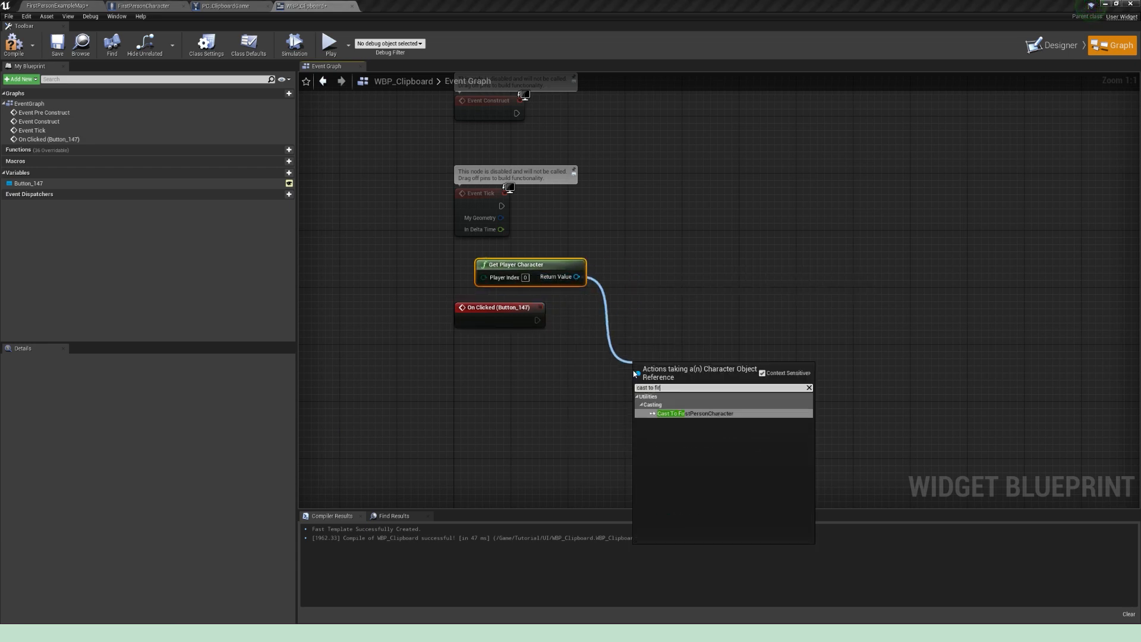
pyautogui.press('Return')
pyautogui.moveTo(538, 320); pyautogui.dragTo(662, 306)
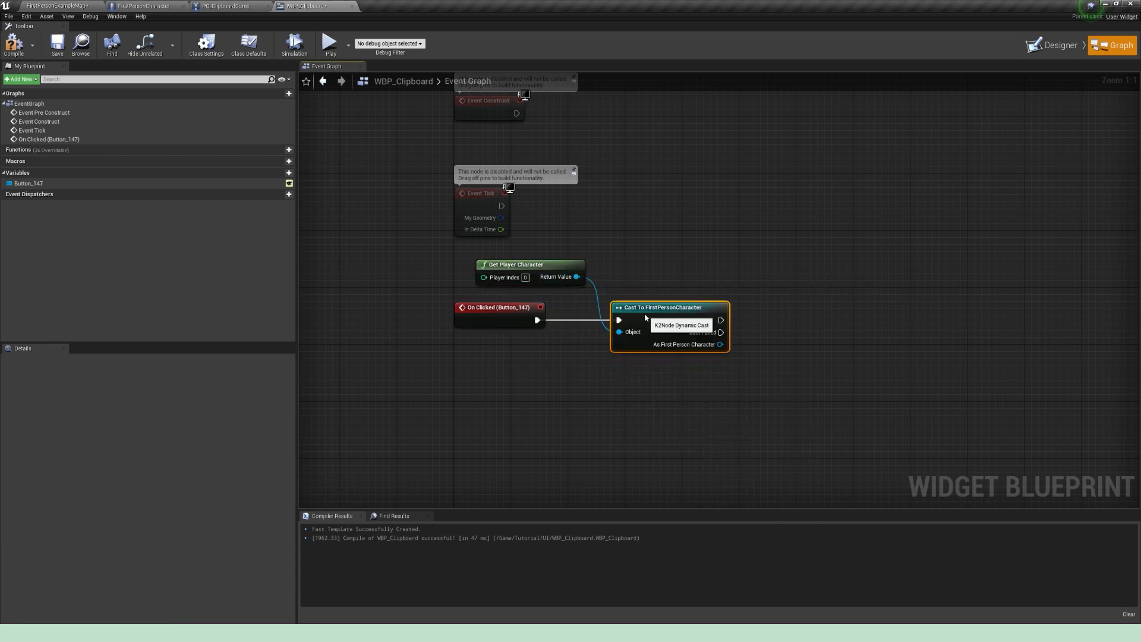
pyautogui.moveTo(733, 343); pyautogui.dragTo(629, 345, button='right')
# Step: Add a Set Current Num node targeting the cast character and execute it after the cast
pyautogui.moveTo(615, 346); pyautogui.dragTo(820, 338)
pyautogui.write('set current num')
pyautogui.press('Return')
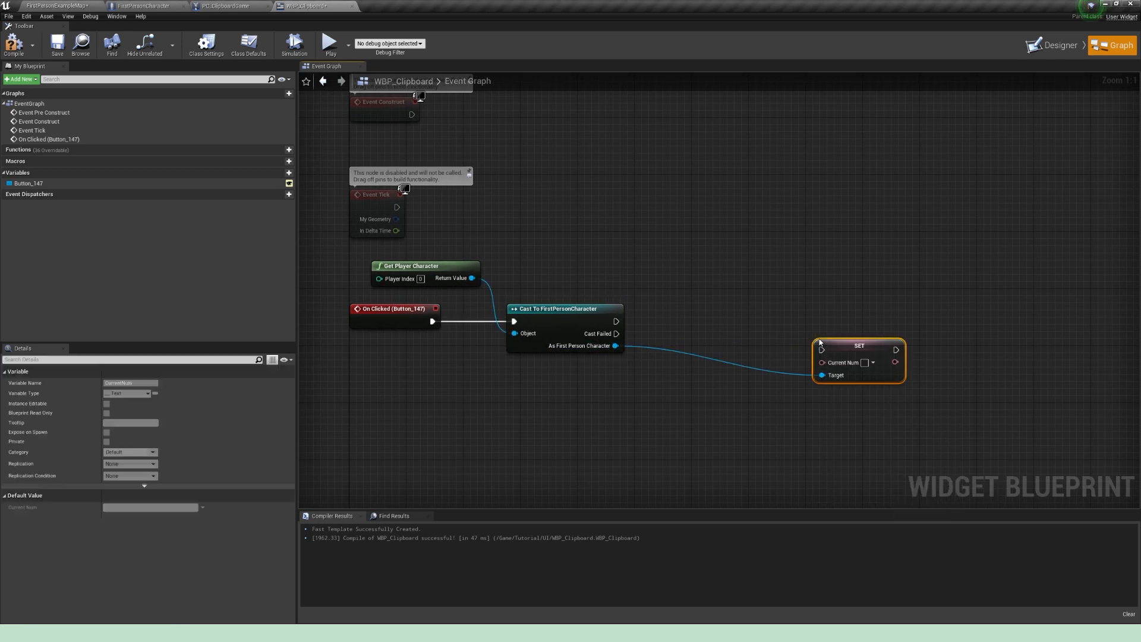
pyautogui.moveTo(821, 350); pyautogui.dragTo(881, 320)
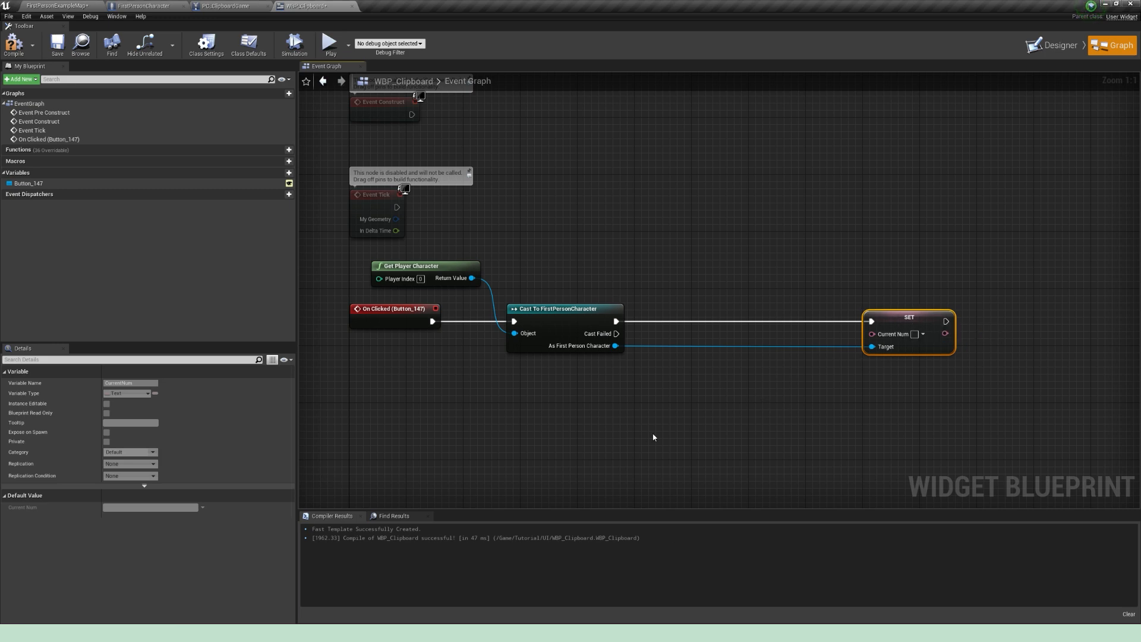
# Step: Create a variable named CurrentNum in WBP_Clipboard and change its type to Integer
pyautogui.click(289, 173)
pyautogui.write('CurrentNum')
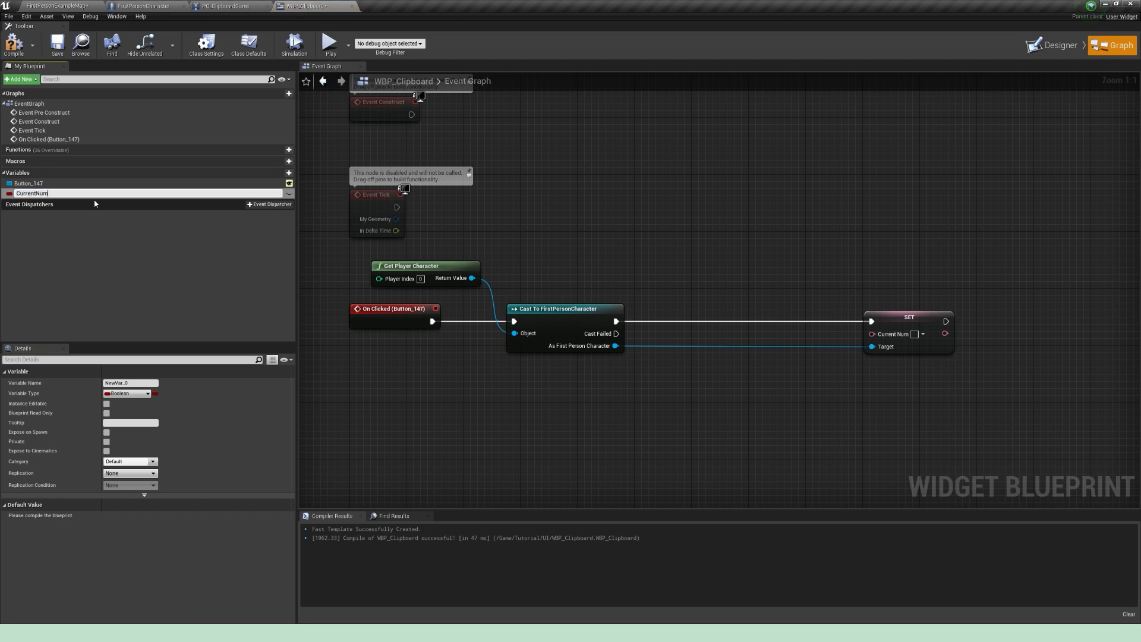
pyautogui.press('Return')
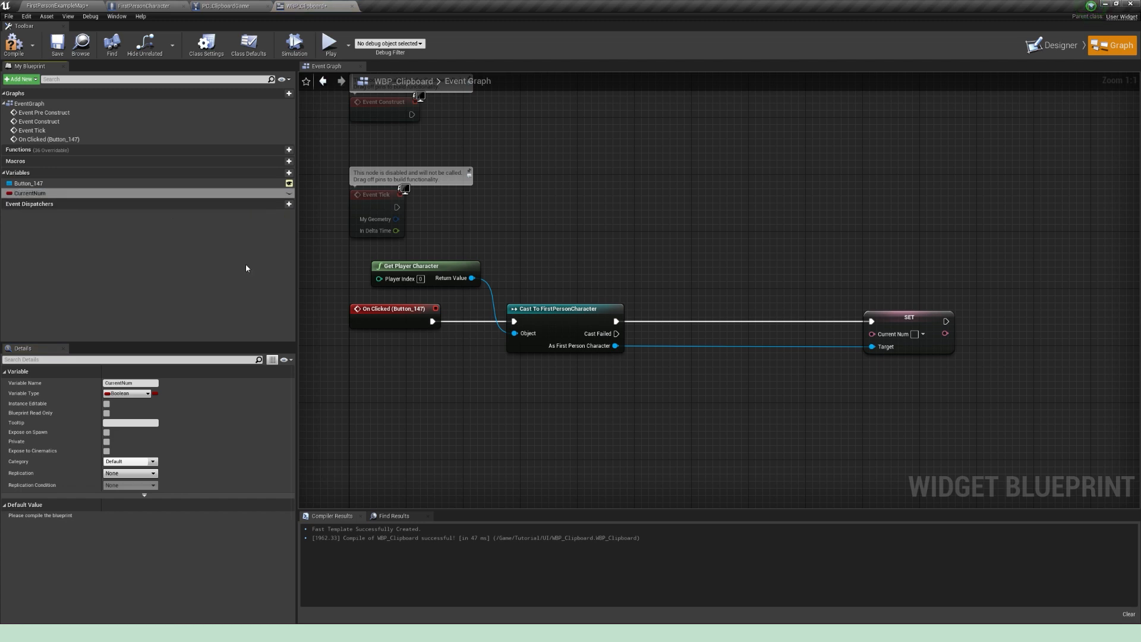
pyautogui.click(120, 394)
pyautogui.click(69, 434)
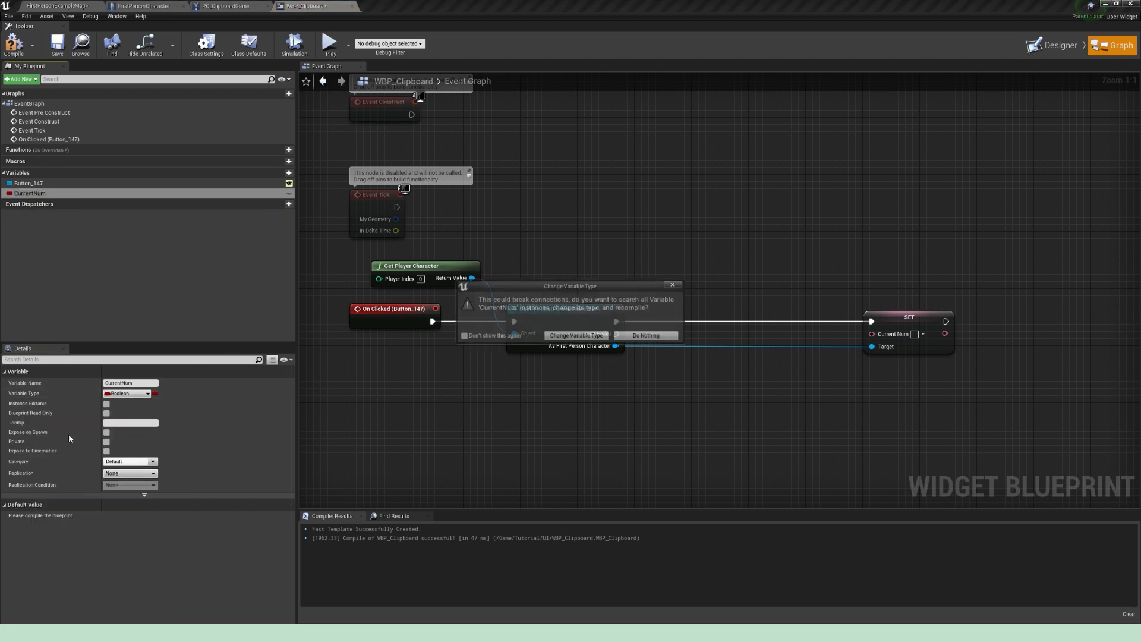
pyautogui.click(578, 336)
# Step: Place a getter for the integer CurrentNum below the cast and insert its setter between the cast and the character's SET node
pyautogui.moveTo(36, 193); pyautogui.dragTo(529, 385)
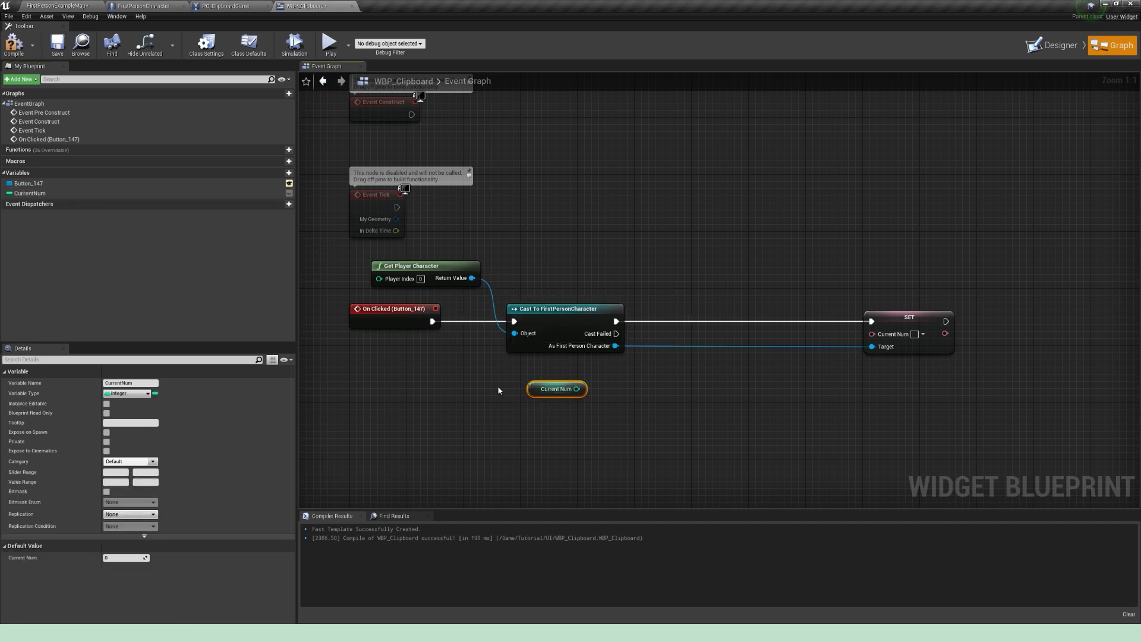
pyautogui.moveTo(36, 193); pyautogui.dragTo(689, 310)
pyautogui.moveTo(616, 321); pyautogui.dragTo(871, 321)
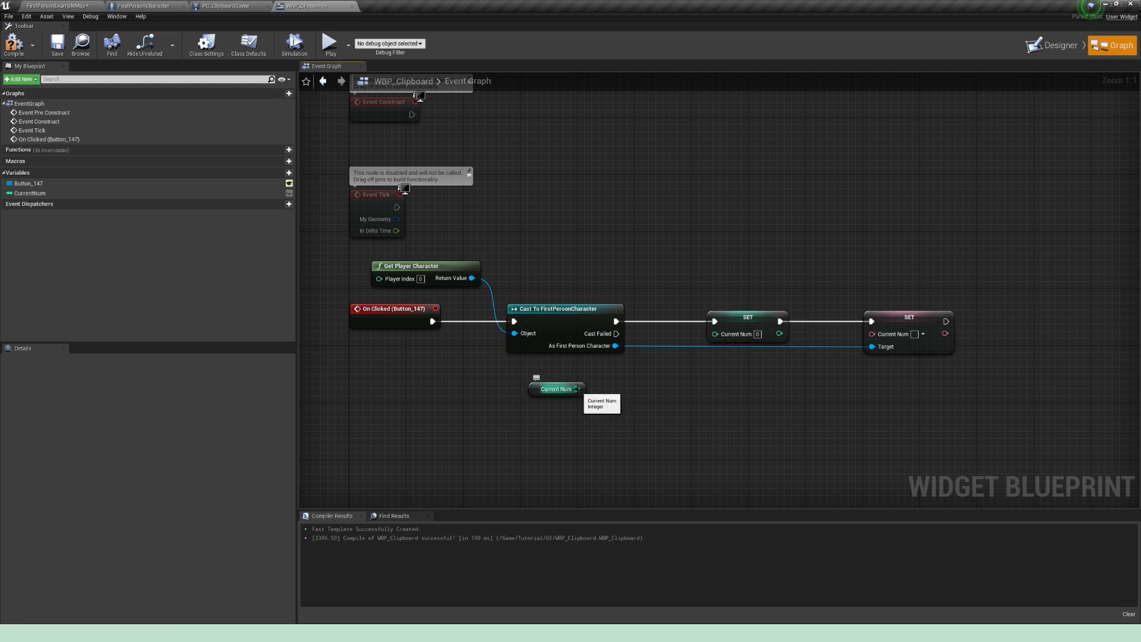
# Step: Add 1 to the integer CurrentNum with an integer addition node and feed the sum into its setter
pyautogui.moveTo(576, 388); pyautogui.dragTo(644, 390)
pyautogui.write('+')
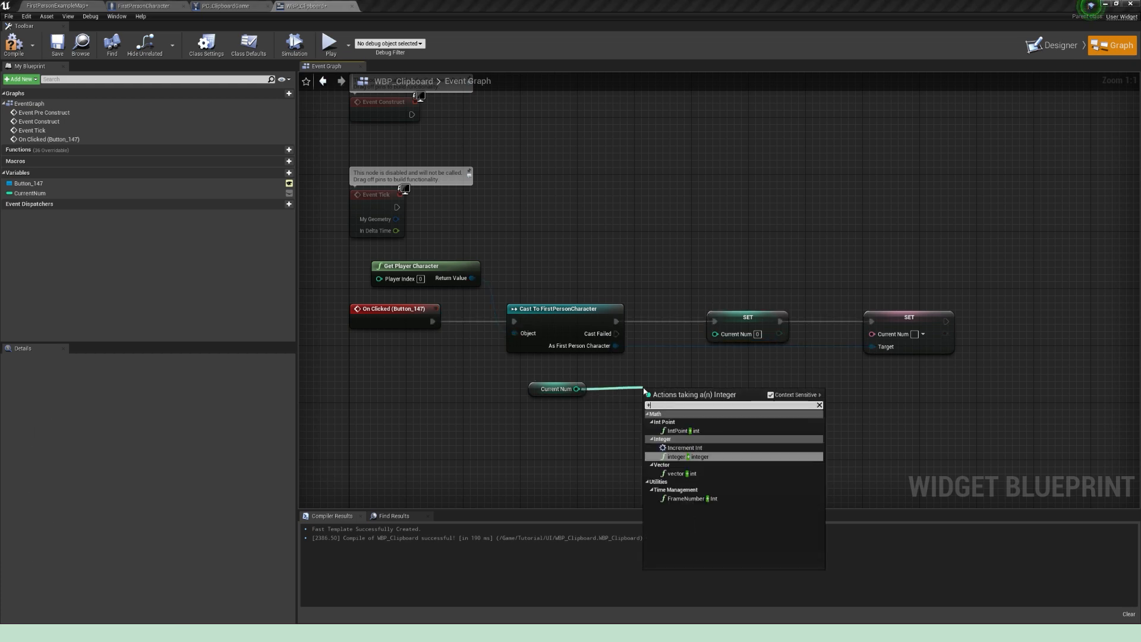
pyautogui.press('Return')
pyautogui.moveTo(674, 395); pyautogui.dragTo(715, 333)
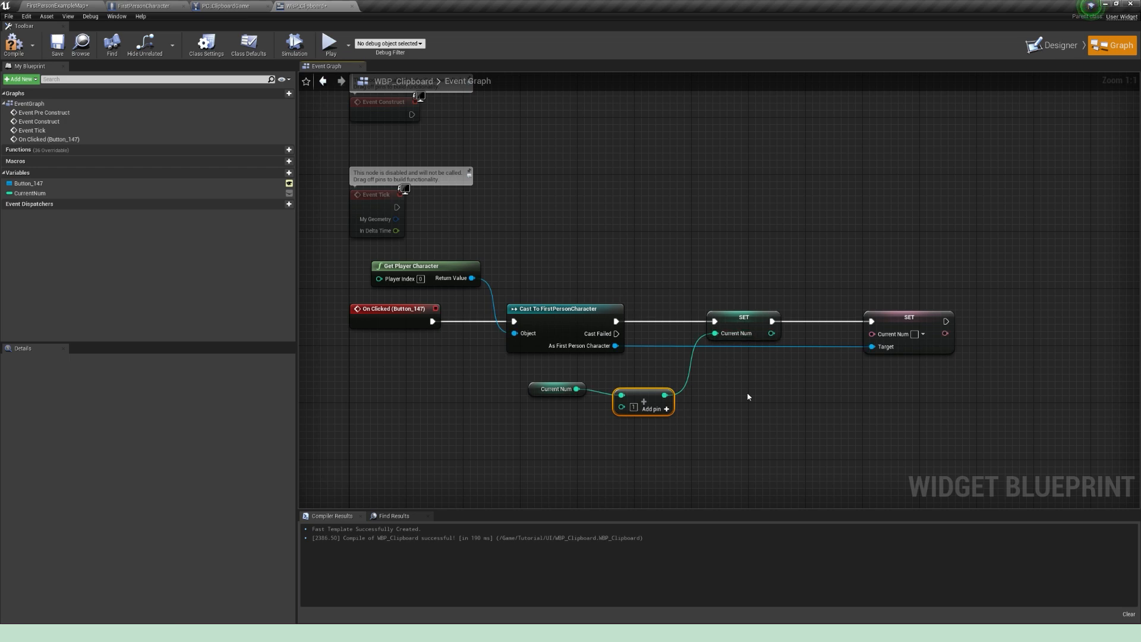
# Step: Convert the sum with ToText (integer), feed it into the character's Current Num setter, and save WBP_Clipboard
pyautogui.moveTo(665, 394); pyautogui.dragTo(800, 393)
pyautogui.write('totext')
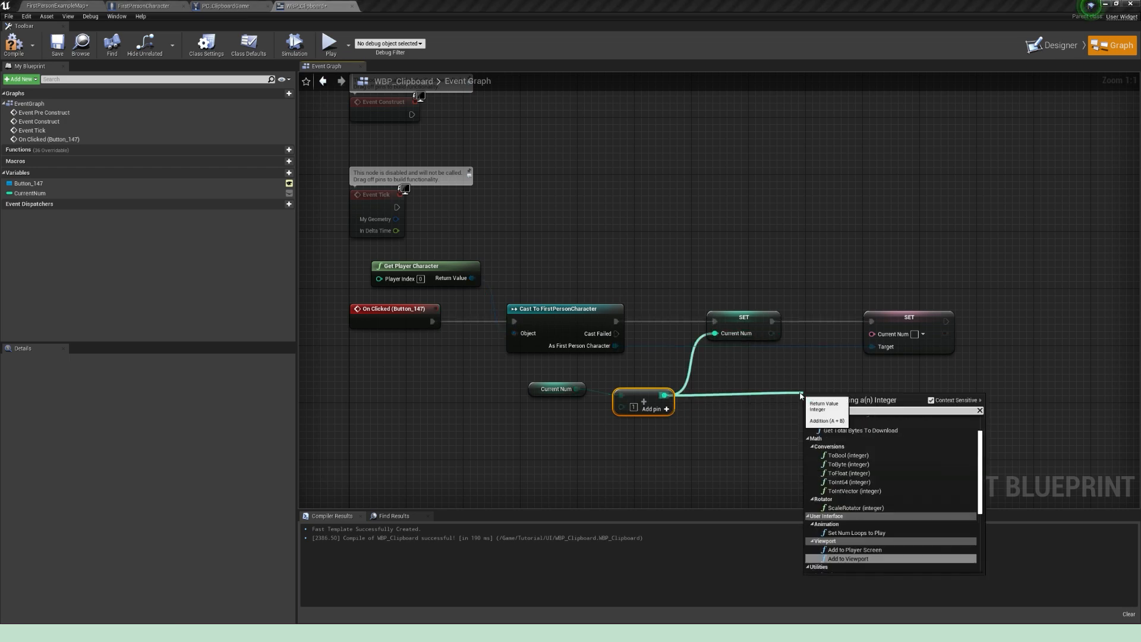
pyautogui.click(849, 453)
pyautogui.moveTo(844, 406); pyautogui.dragTo(872, 333)
pyautogui.click(58, 43)
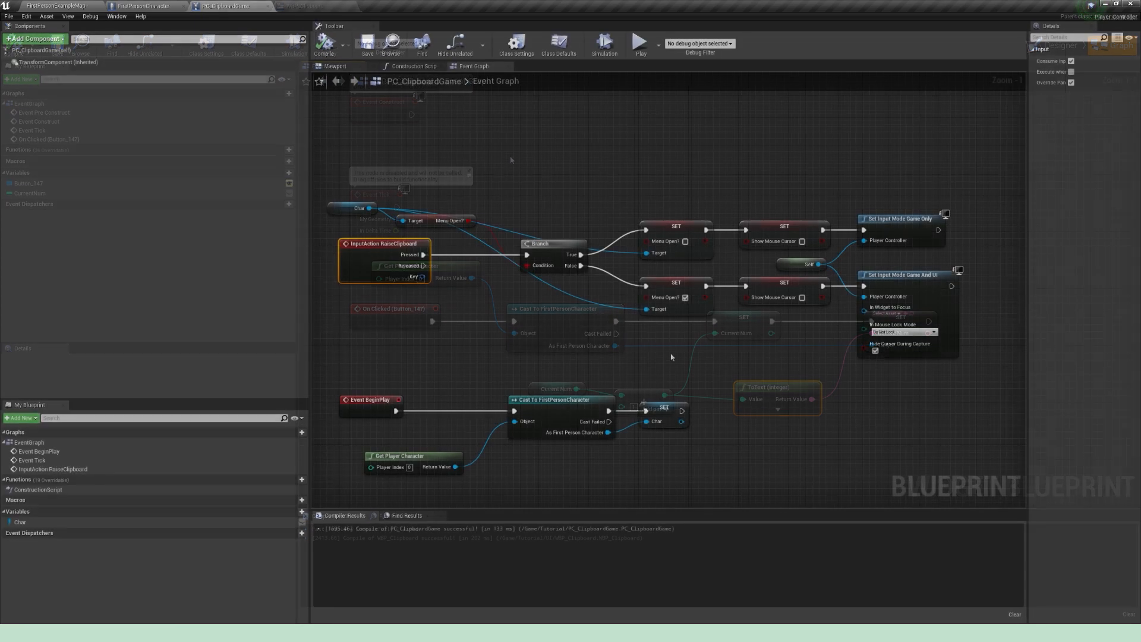
# Step: In PC_ClipboardGame, enable Show Mouse Cursor on the Branch's False path, and compile and save the blueprint
pyautogui.scroll(1, 751, 348)
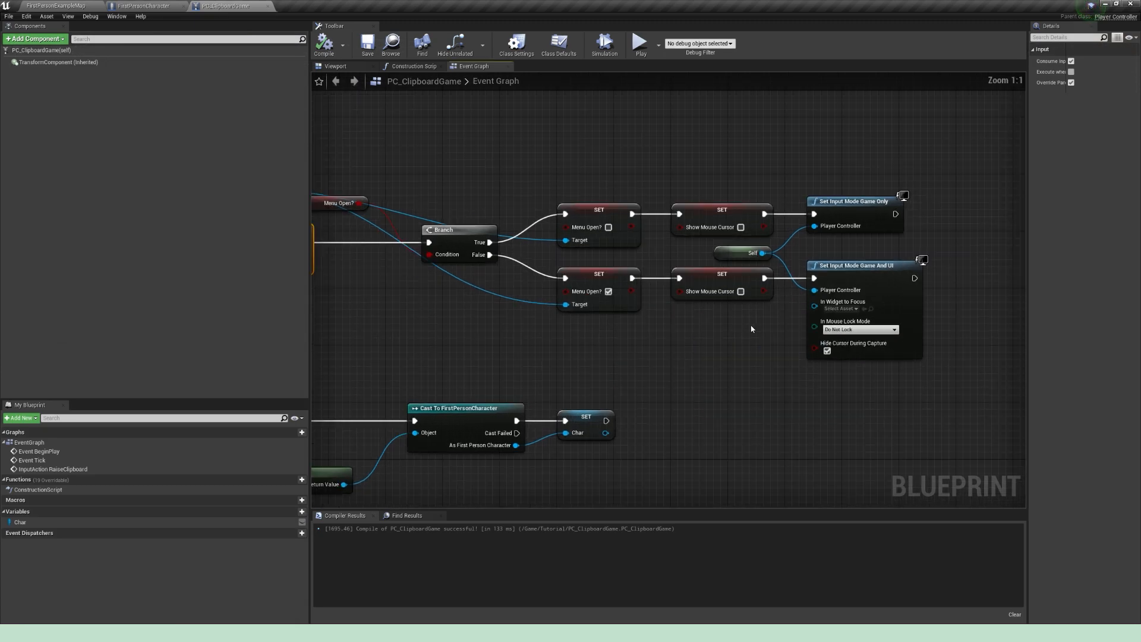
pyautogui.click(740, 291)
pyautogui.click(324, 45)
pyautogui.click(367, 44)
pyautogui.moveTo(254, 125); pyautogui.dragTo(333, 129, button='right')
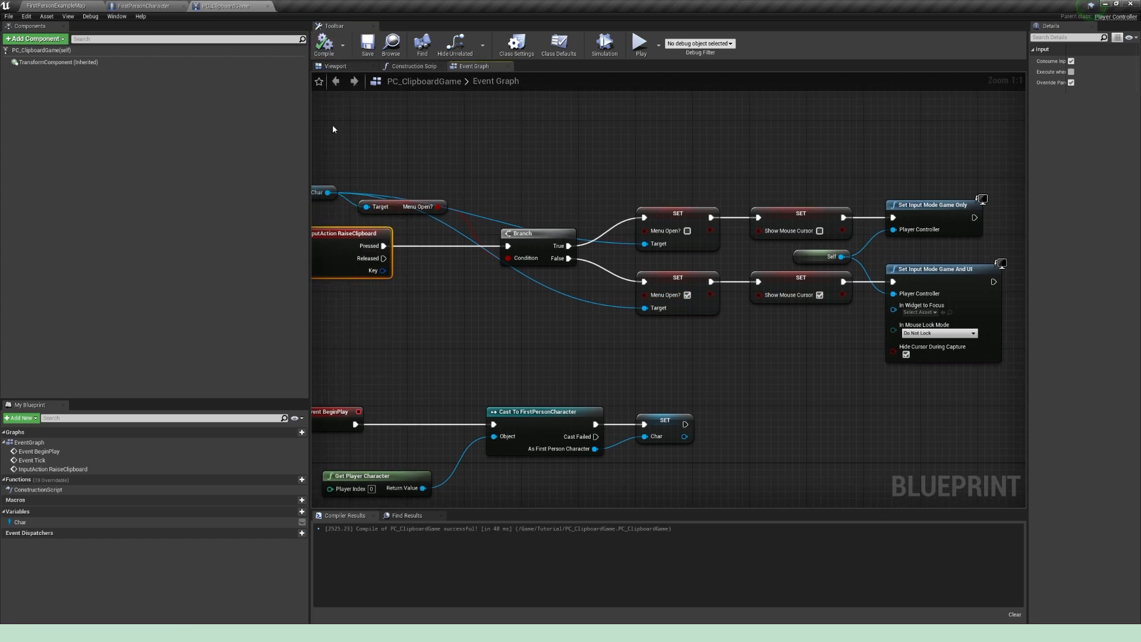
# Step: Play the FirstPersonExampleMap level, raise the clipboard, try its Add Stuff button, and end the play session
pyautogui.click(62, 5)
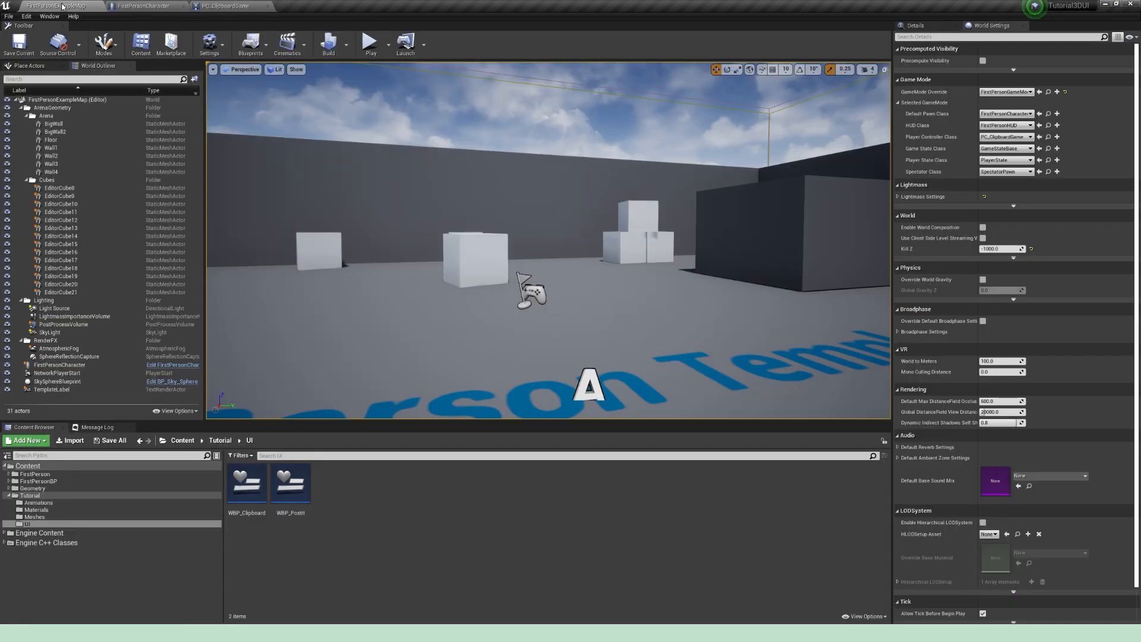
pyautogui.click(368, 43)
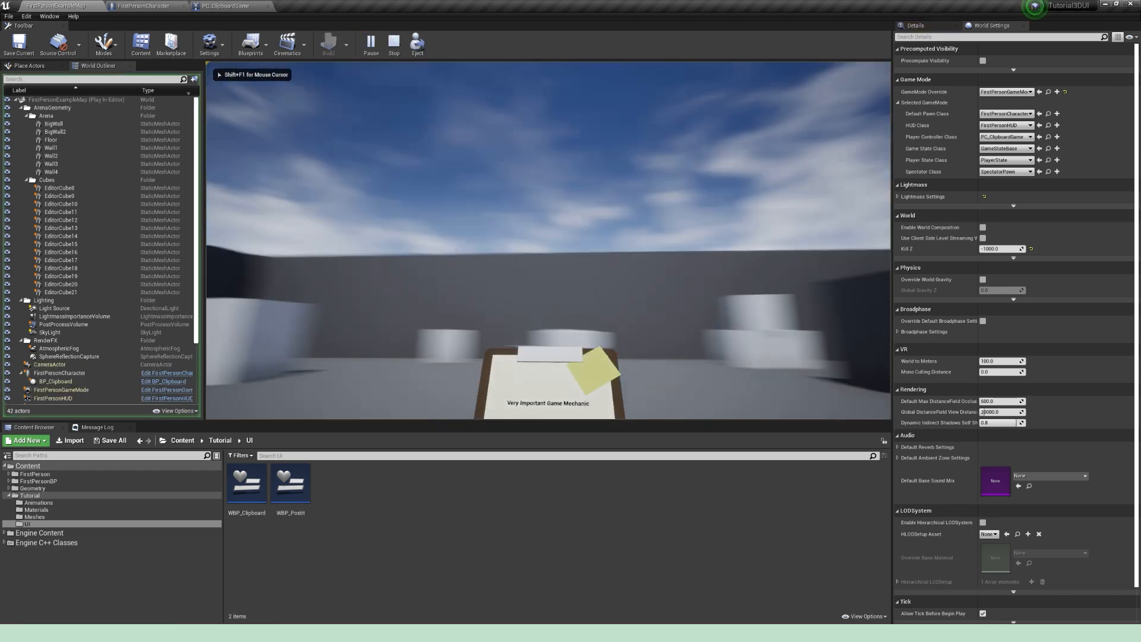
pyautogui.press('w')
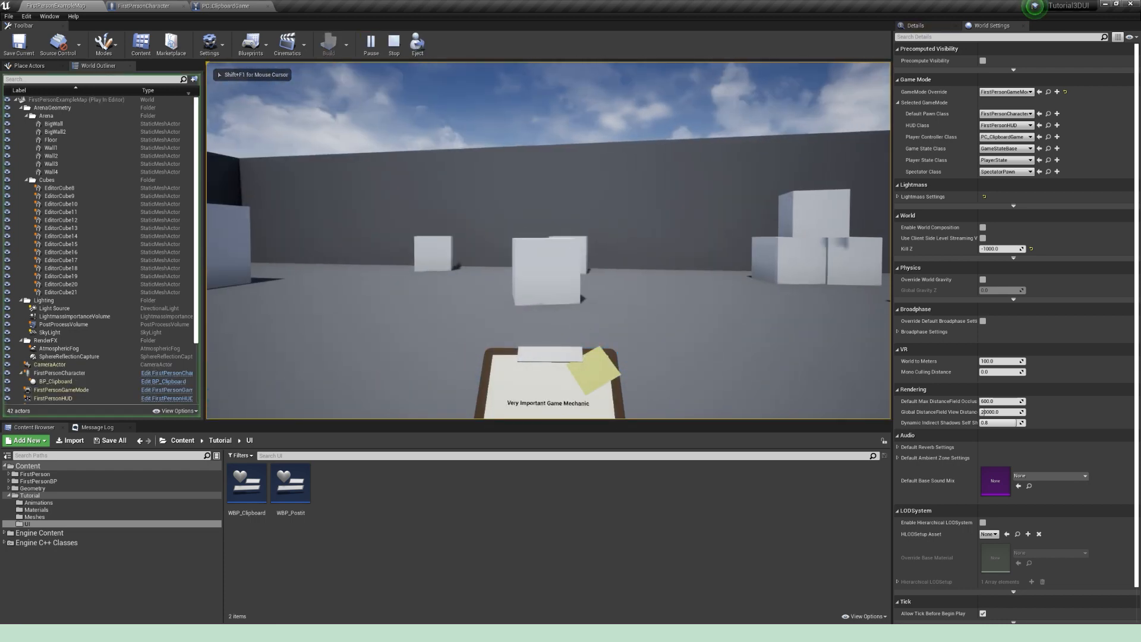
pyautogui.press('Tab')
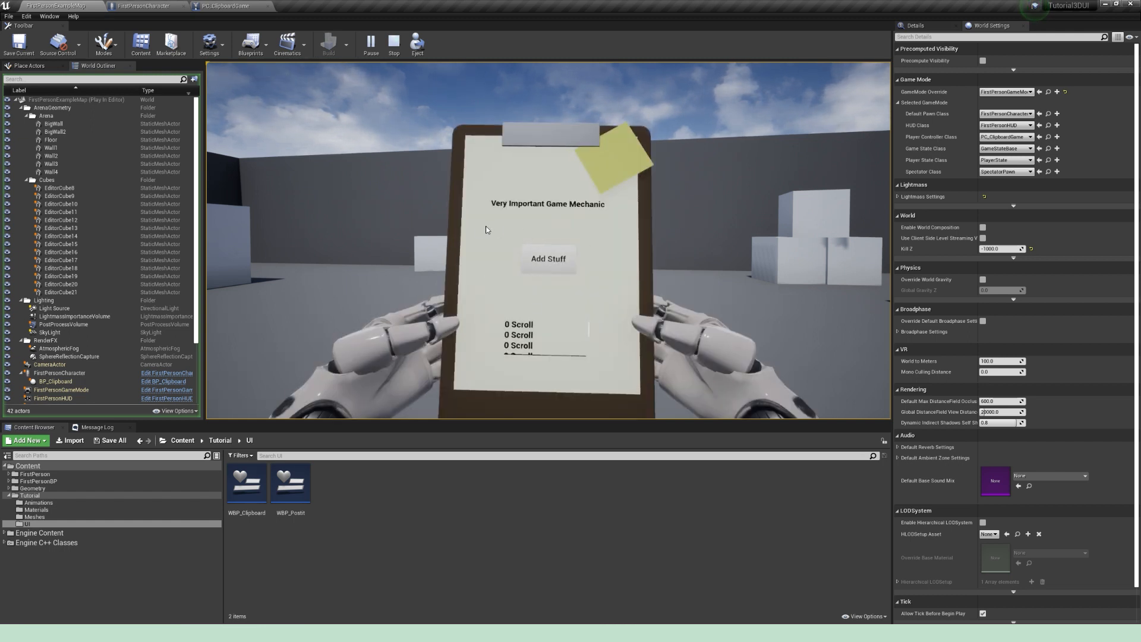
pyautogui.click(550, 259)
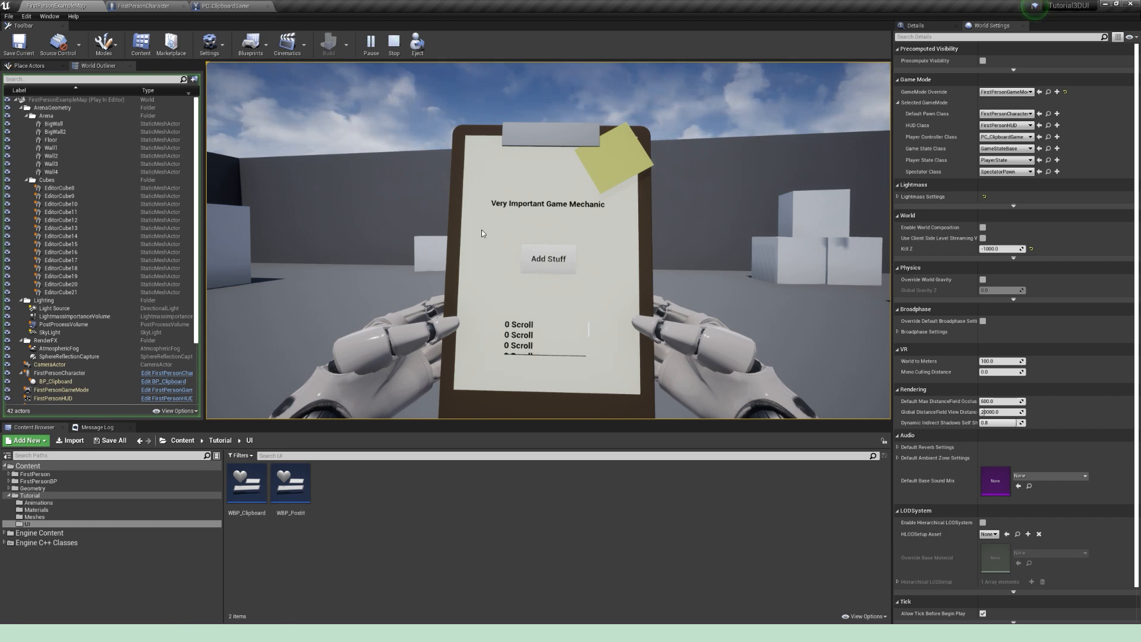
pyautogui.press('Escape')
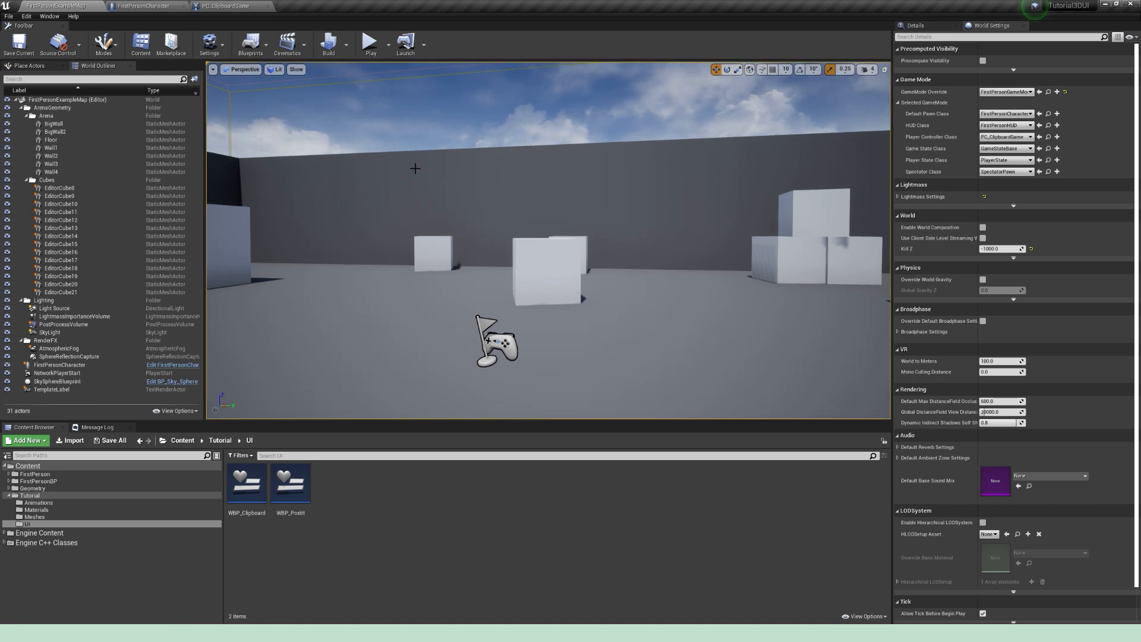
# Step: In the FirstPersonCharacter event graph, add a custom event named Press Pointer above Event BeginPlay
pyautogui.click(139, 7)
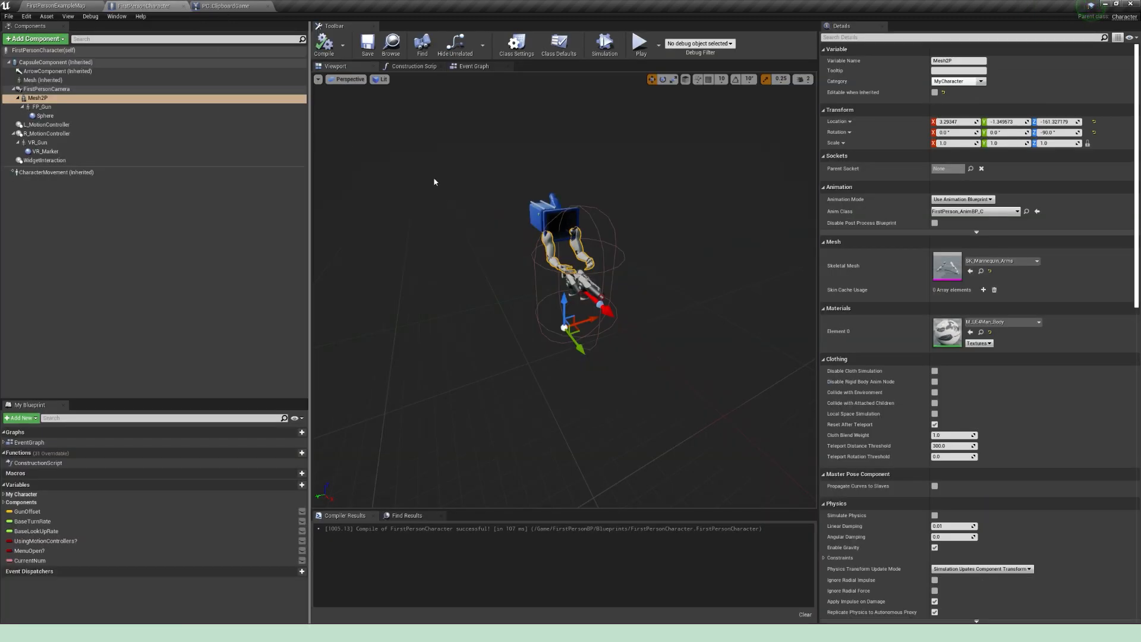
pyautogui.click(473, 66)
pyautogui.moveTo(359, 170); pyautogui.dragTo(533, 289, button='right')
pyautogui.scroll(2, 534, 270)
pyautogui.moveTo(520, 216); pyautogui.dragTo(487, 256, button='right')
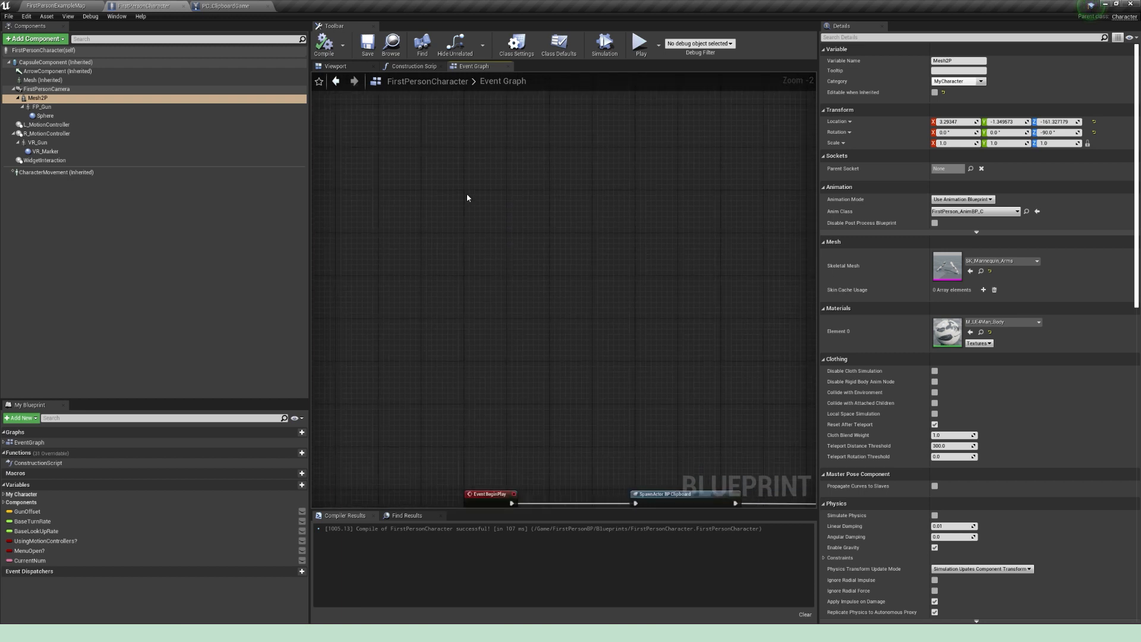
pyautogui.rightClick(468, 197)
pyautogui.write('custom')
pyautogui.press('Return')
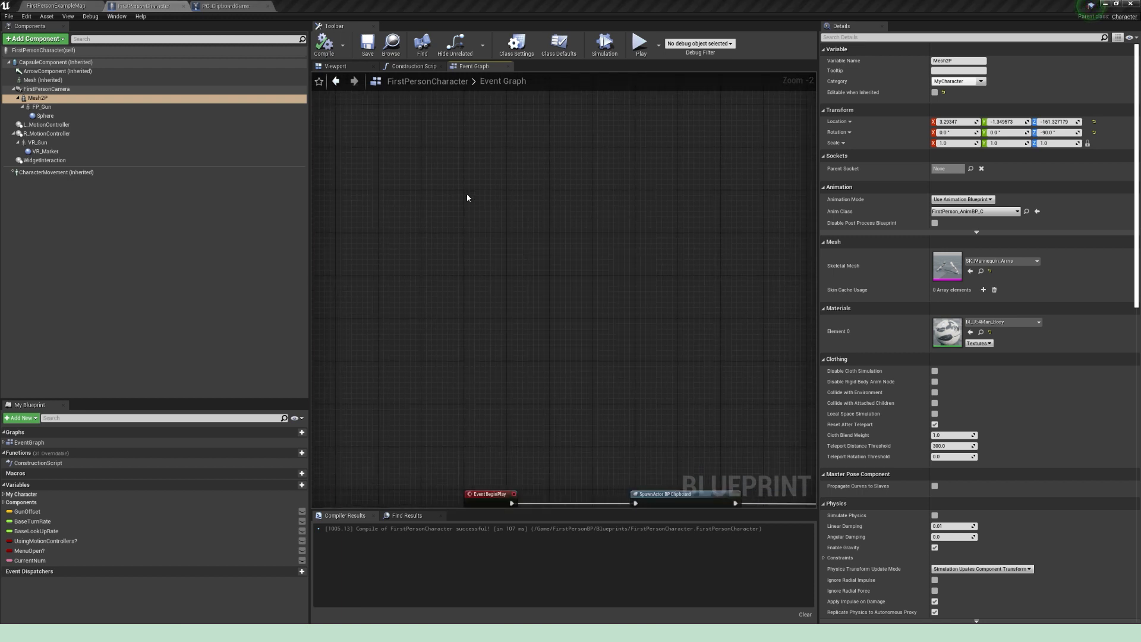
pyautogui.write('Press P')
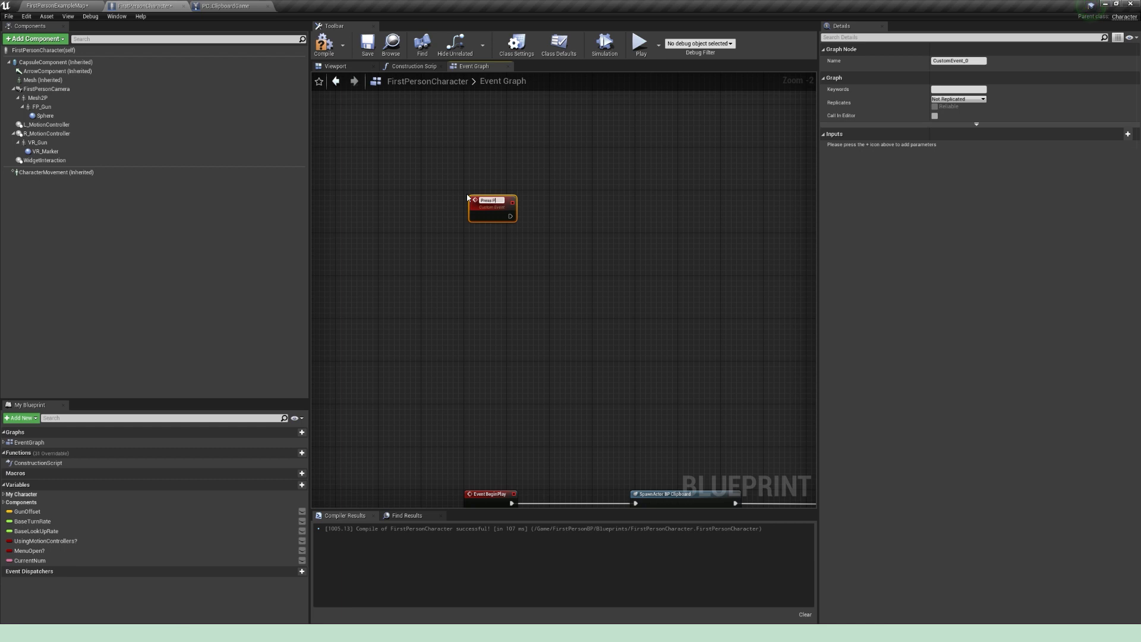
pyautogui.write('ointer')
# Step: Add a custom event named Release Pointer below Press Pointer and arrange the two event nodes
pyautogui.rightClick(484, 278)
pyautogui.write('custom')
pyautogui.press('Return')
pyautogui.write('R')
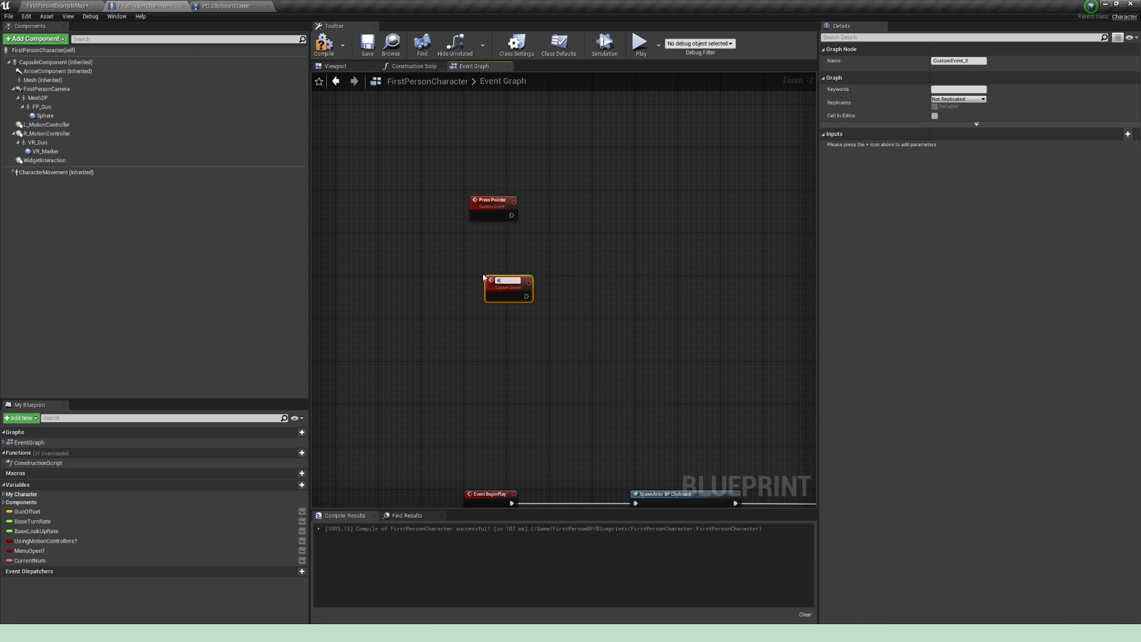
pyautogui.write('elease Pointer')
pyautogui.press('Return')
pyautogui.moveTo(508, 287); pyautogui.dragTo(477, 281)
pyautogui.moveTo(487, 202); pyautogui.dragTo(475, 208)
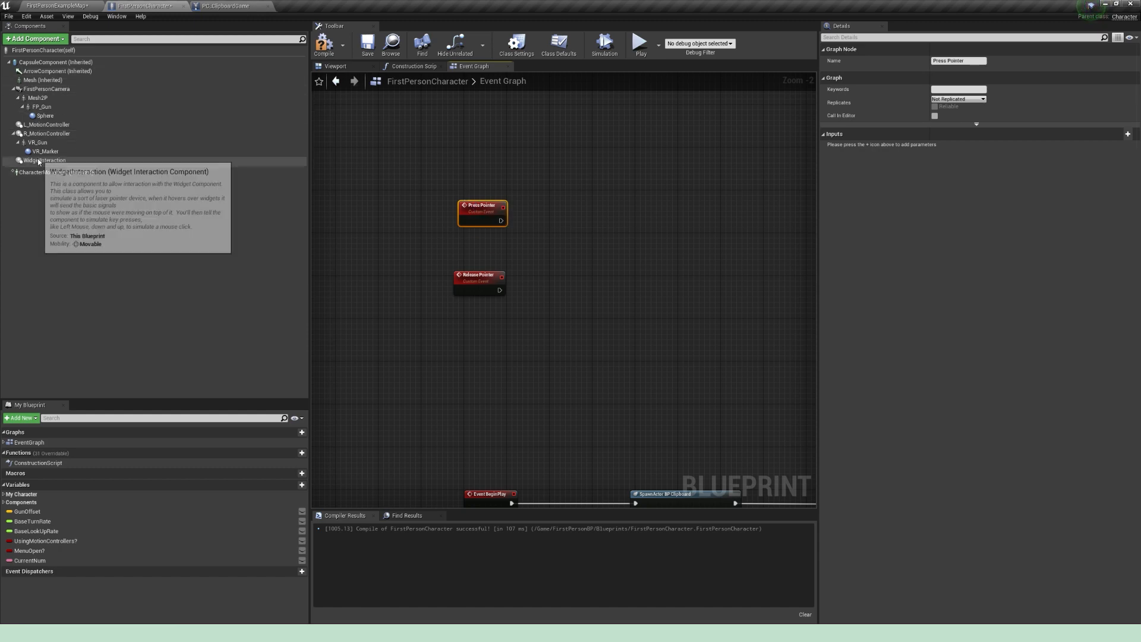
# Step: From a WidgetInteraction reference, add Press Pointer Key and Release Pointer Key nodes, run by the Press Pointer and Release Pointer events
pyautogui.moveTo(38, 160); pyautogui.dragTo(594, 225)
pyautogui.write('press p')
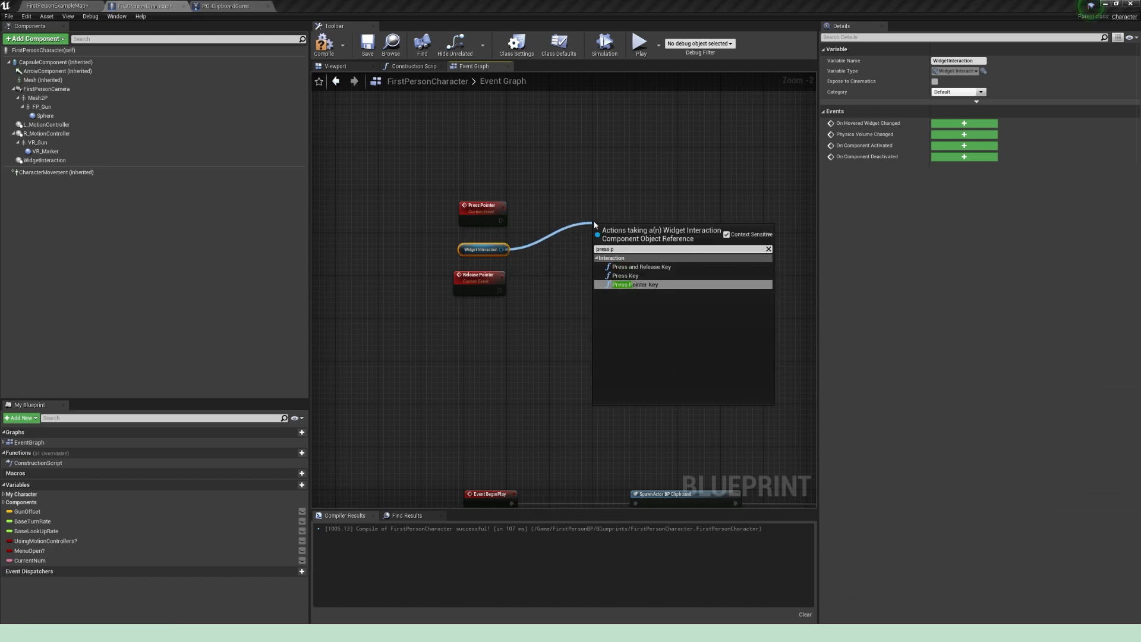
pyautogui.press('Return')
pyautogui.moveTo(503, 249); pyautogui.dragTo(622, 304)
pyautogui.write('release po')
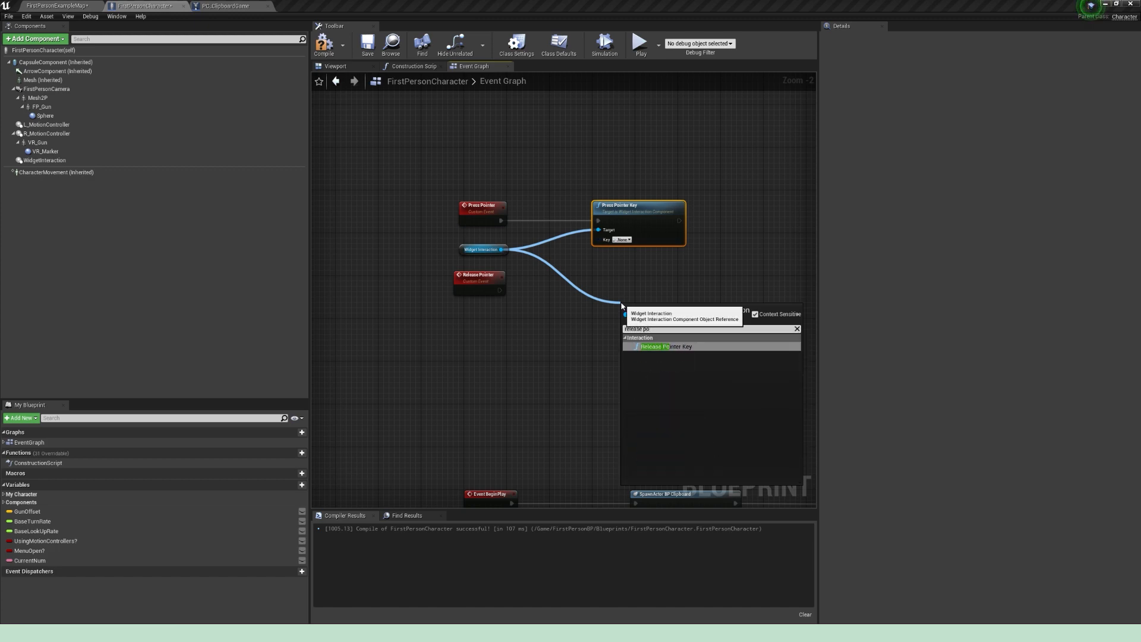
pyautogui.press('Return')
pyautogui.moveTo(500, 290); pyautogui.dragTo(624, 274)
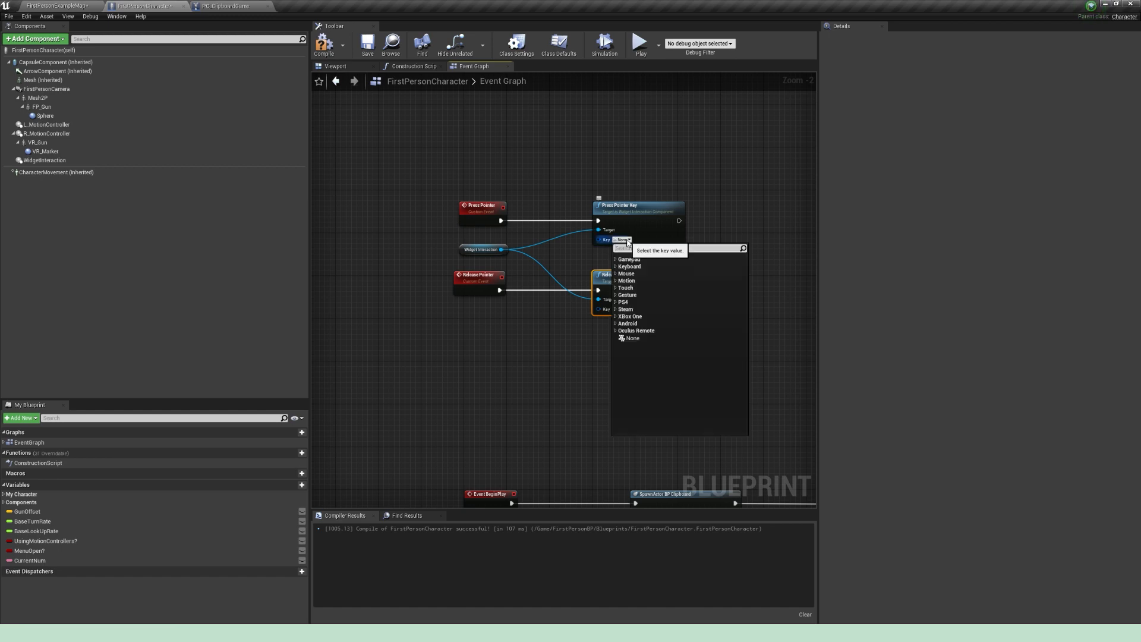
# Step: Set the Key of both the Press Pointer Key and Release Pointer Key nodes to Left Mouse Button
pyautogui.write('mouse')
pyautogui.click(668, 308)
pyautogui.click(624, 310)
pyautogui.click(668, 377)
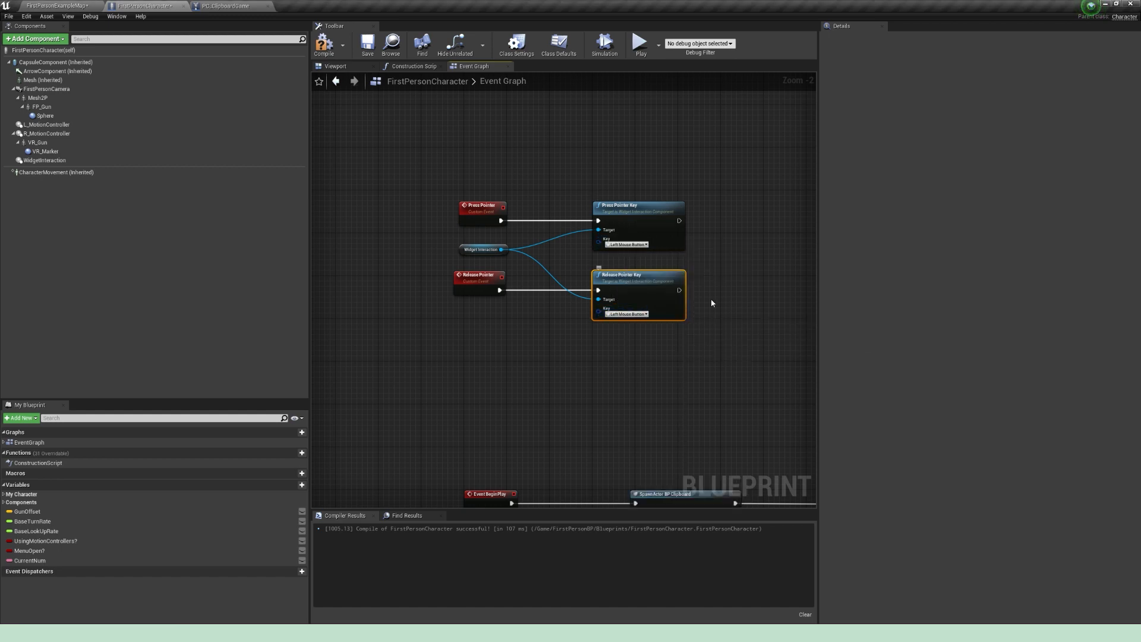
pyautogui.click(711, 301)
pyautogui.moveTo(710, 255); pyautogui.dragTo(713, 309, button='right')
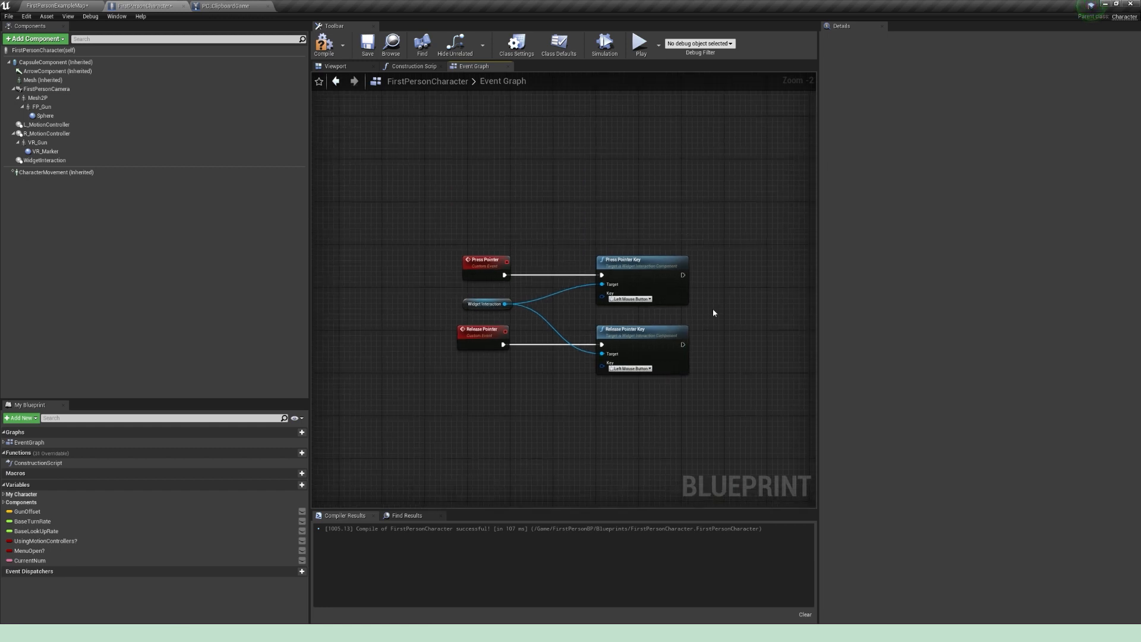
# Step: Move the pointer events and Widget Interaction reference closer to their function nodes, and compile and save FirstPersonCharacter
pyautogui.moveTo(466, 217); pyautogui.dragTo(454, 354)
pyautogui.moveTo(483, 306); pyautogui.dragTo(526, 306)
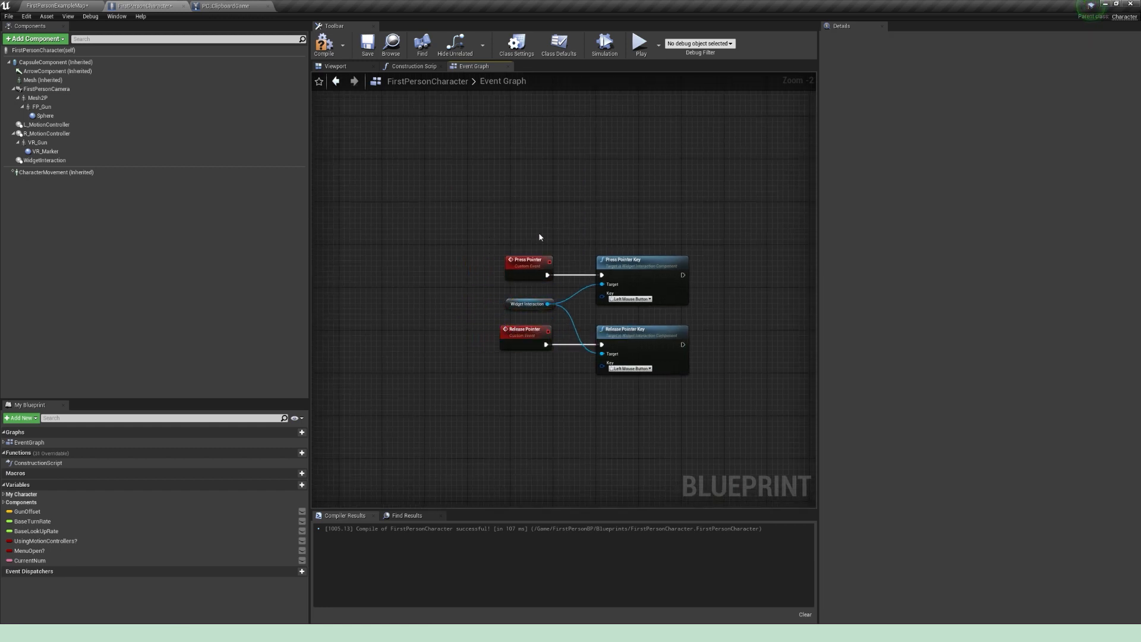
pyautogui.moveTo(522, 254); pyautogui.dragTo(487, 275, button='right')
pyautogui.click(323, 45)
pyautogui.click(367, 43)
# Step: Add a custom event named WheelUp above the pointer events
pyautogui.moveTo(463, 198); pyautogui.dragTo(442, 251, button='right')
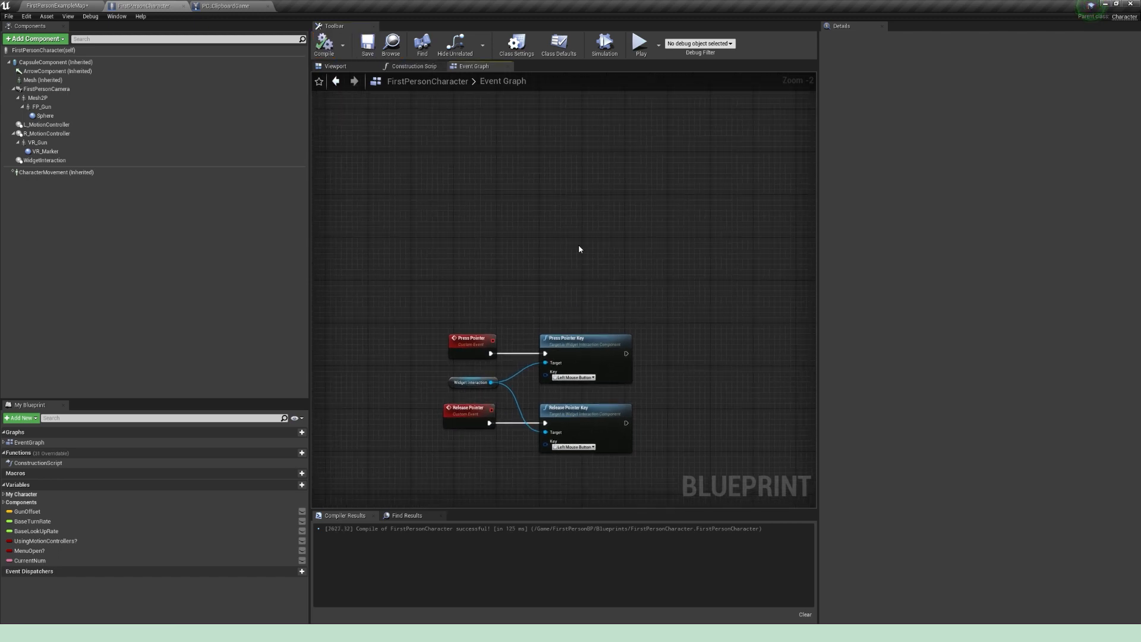
pyautogui.rightClick(458, 213)
pyautogui.write('custom event')
pyautogui.press('Return')
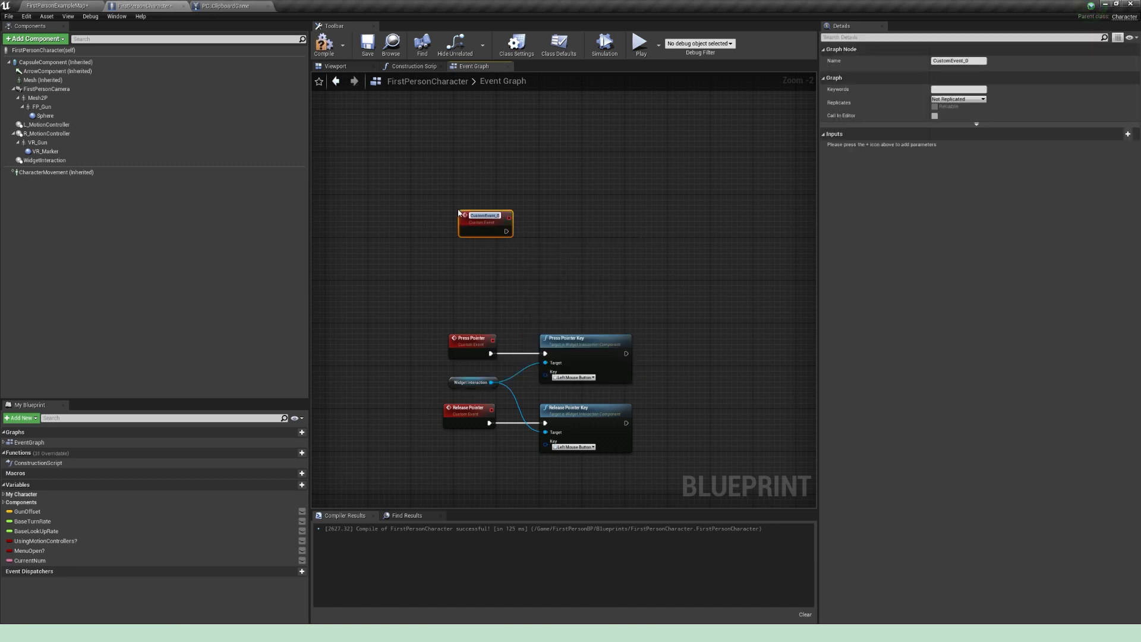
pyautogui.write('WheelUp')
pyautogui.press('Return')
# Step: Add a custom event named WheelDown below the WheelUp event
pyautogui.rightClick(463, 258)
pyautogui.write('custom event')
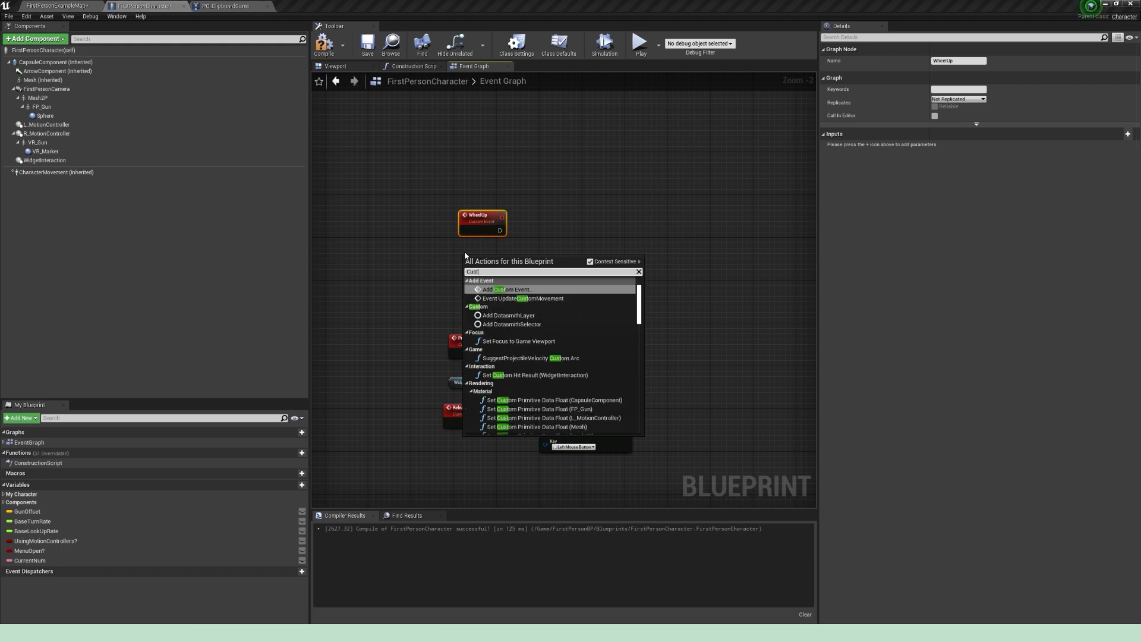
pyautogui.press('Return')
pyautogui.write('WheelDown')
pyautogui.press('Return')
# Step: Duplicate the Widget Interaction reference and add a Scroll Wheel node from it, run by WheelUp with a Scroll Delta of 1.0
pyautogui.click(475, 380)
pyautogui.hotkey('ctrl', 'c')
pyautogui.hotkey('ctrl', 'v')
pyautogui.moveTo(486, 254); pyautogui.dragTo(596, 226)
pyautogui.write('scro')
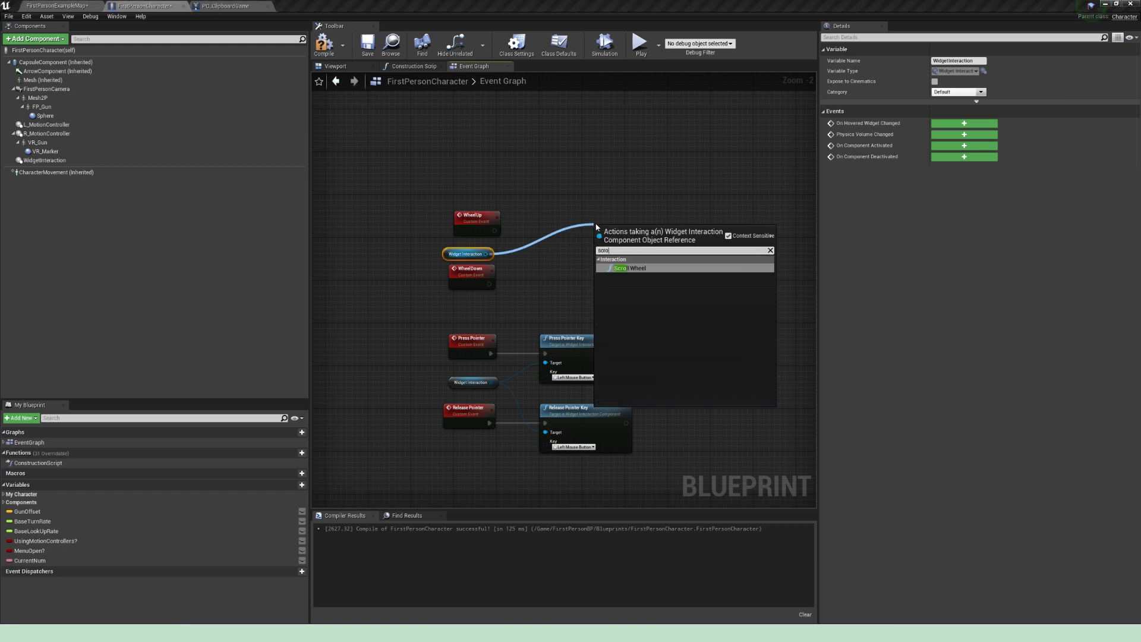
pyautogui.press('Return')
pyautogui.moveTo(495, 231); pyautogui.dragTo(628, 251)
# Step: Duplicate the Scroll Wheel node for WheelDown, set its Scroll Delta to -1.0, and connect Widget Interaction as its target
pyautogui.hotkey('ctrl', 'c')
pyautogui.hotkey('ctrl', 'v')
pyautogui.moveTo(489, 284); pyautogui.dragTo(605, 305)
pyautogui.click(608, 304)
pyautogui.write('-1')
pyautogui.press('Return')
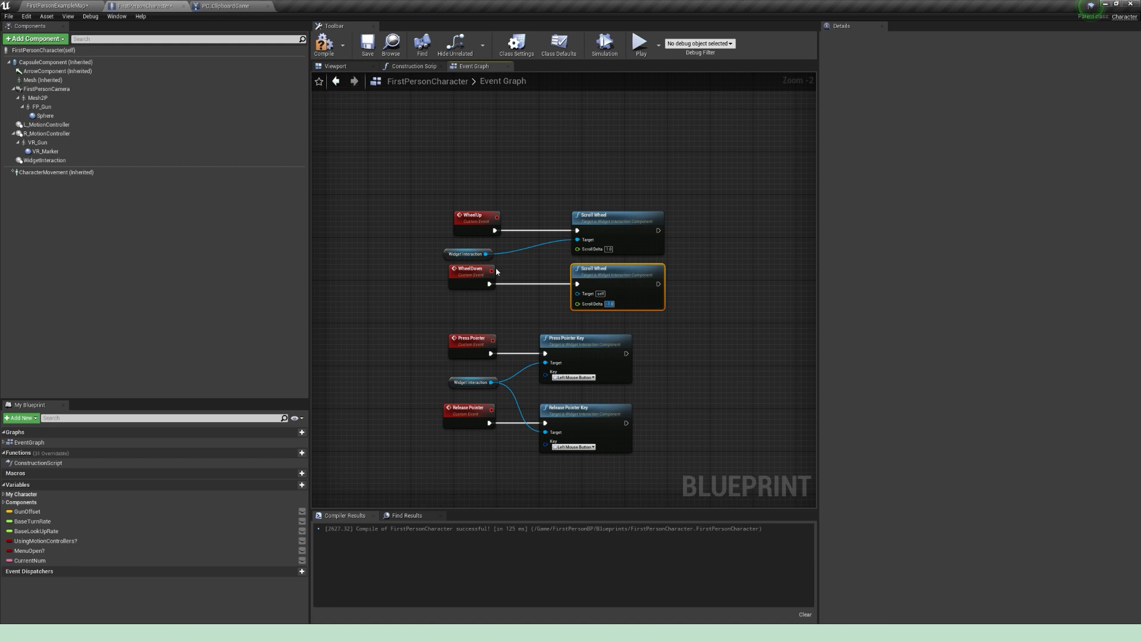
pyautogui.moveTo(486, 253); pyautogui.dragTo(577, 293)
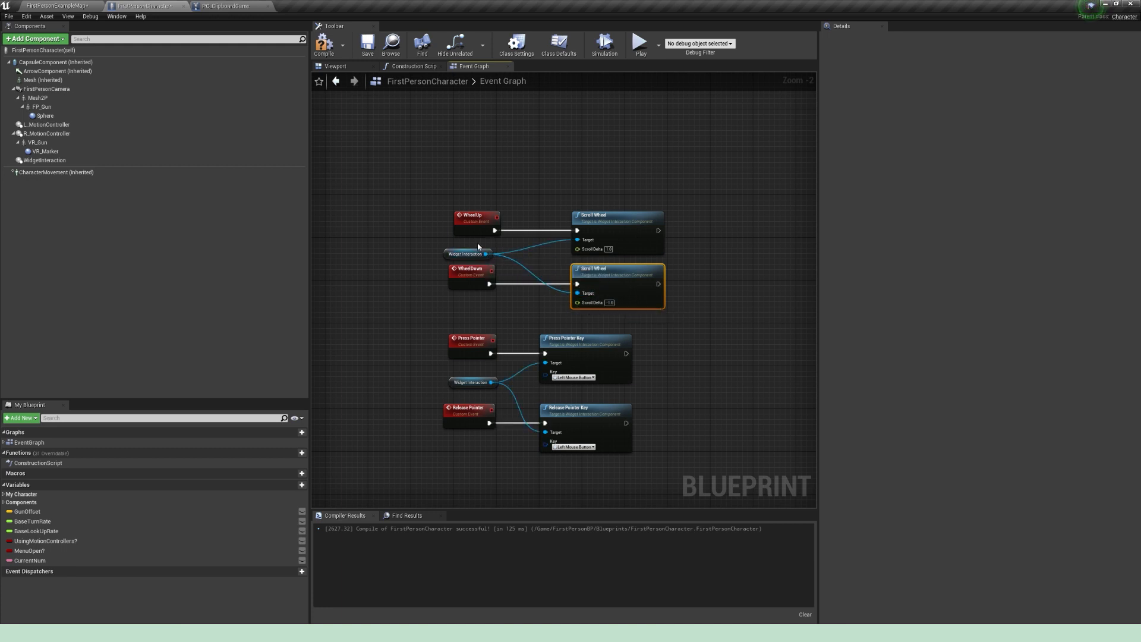
# Step: Align the WheelUp event and its Widget Interaction reference with WheelDown, and compile and save the character blueprint
pyautogui.moveTo(460, 226); pyautogui.dragTo(451, 249)
pyautogui.click(445, 252)
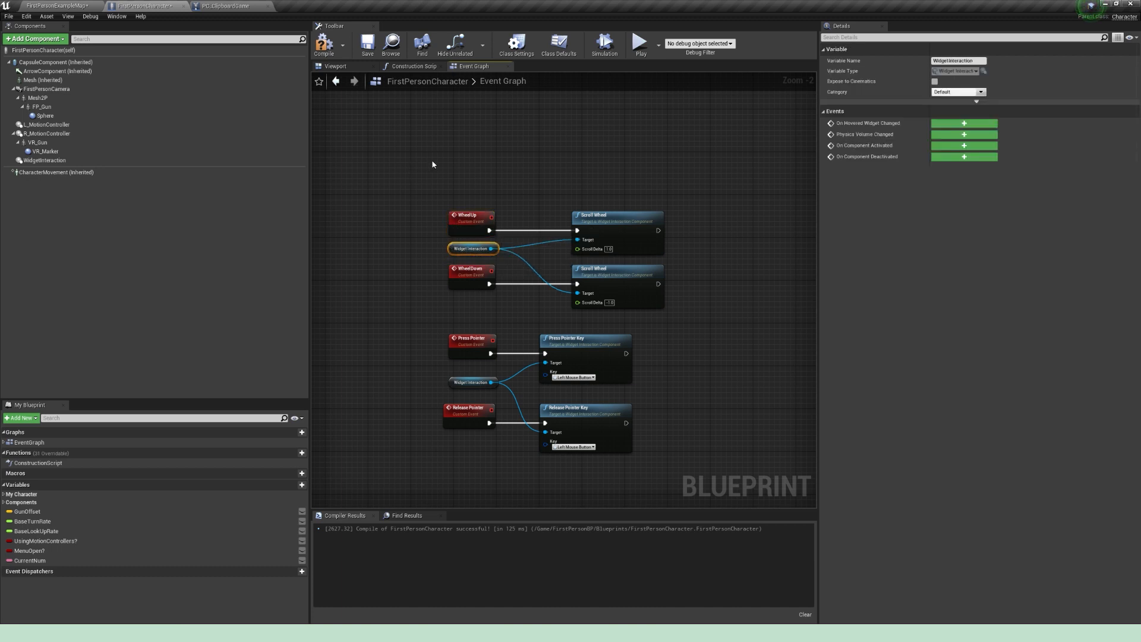
pyautogui.click(372, 51)
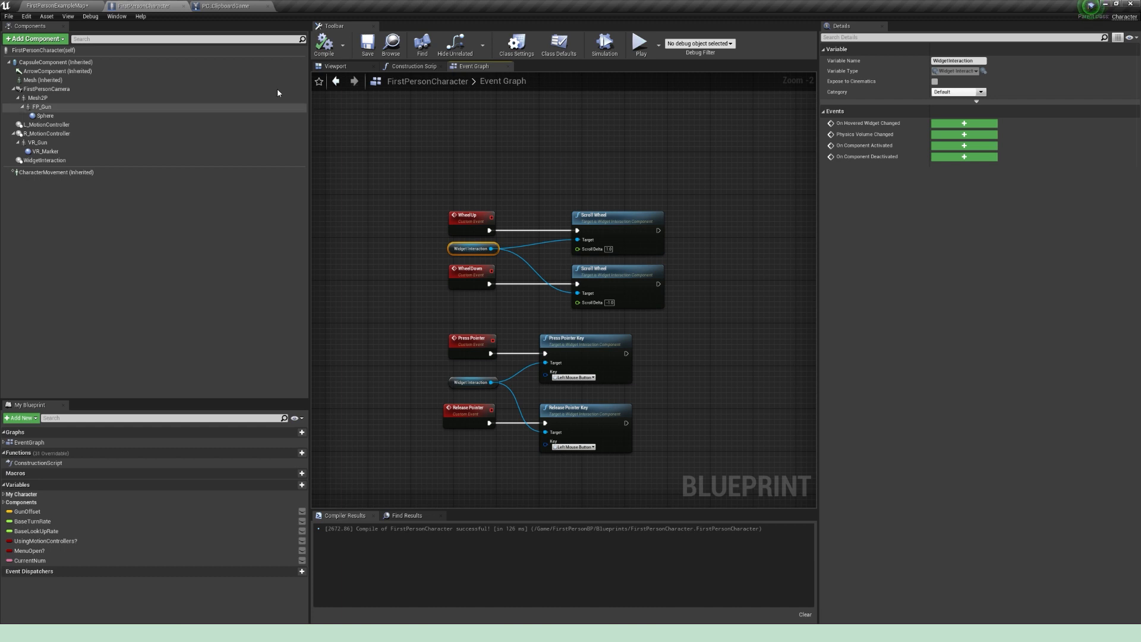
# Step: In the PC_ClipboardGame event graph, add a Left Mouse Button event and connect its Pressed output to a new Branch
pyautogui.click(234, 7)
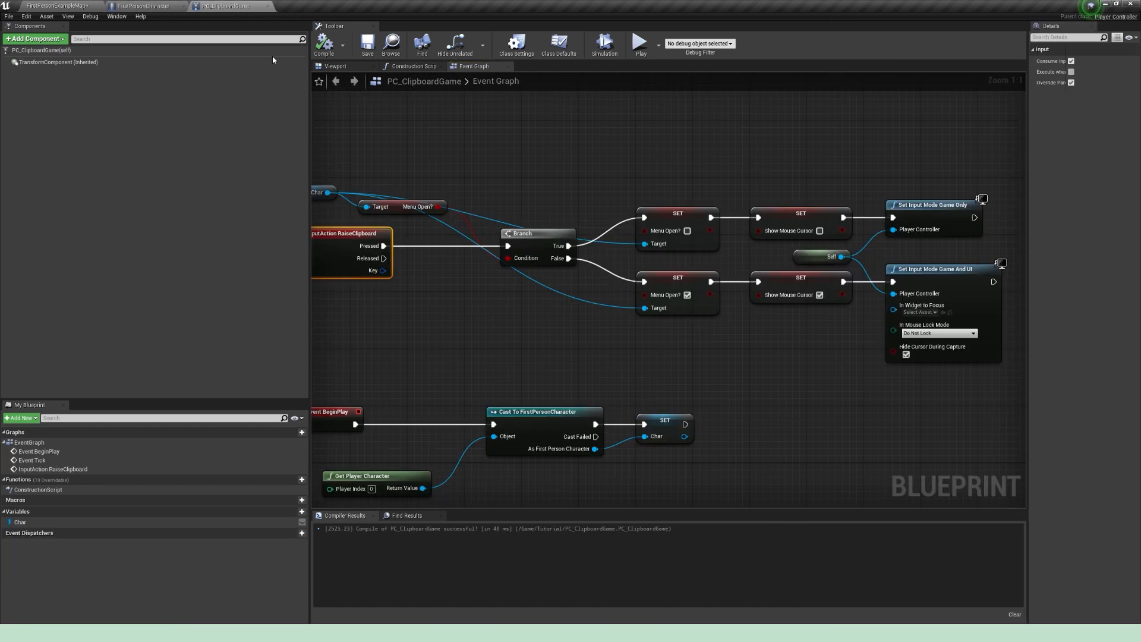
pyautogui.rightClick(491, 282)
pyautogui.write('left mouse')
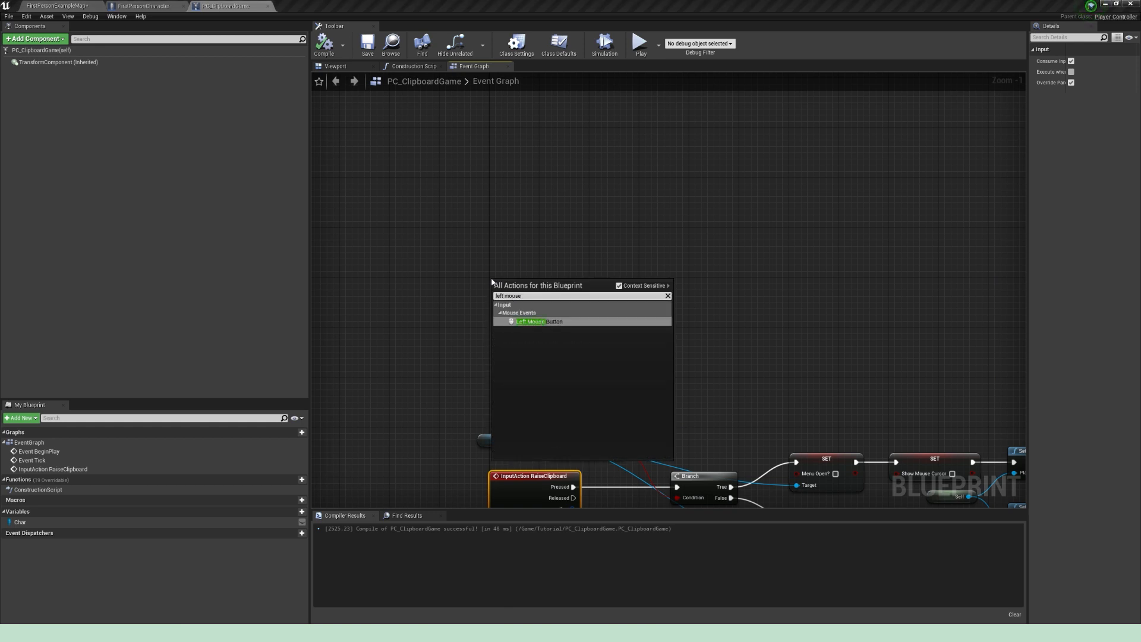
pyautogui.press('Return')
pyautogui.moveTo(552, 293); pyautogui.dragTo(634, 302)
pyautogui.click(611, 276)
# Step: Duplicate the Char reference near the Left Mouse Button event and use its Menu Open? value as the Branch condition
pyautogui.moveTo(495, 435); pyautogui.dragTo(518, 444)
pyautogui.hotkey('ctrl', 'c')
pyautogui.click(548, 245)
pyautogui.hotkey('ctrl', 'v')
pyautogui.moveTo(560, 253); pyautogui.dragTo(518, 262)
pyautogui.moveTo(638, 290); pyautogui.dragTo(566, 284, button='right')
pyautogui.moveTo(479, 254); pyautogui.dragTo(636, 298)
pyautogui.write('menu')
pyautogui.press('Return')
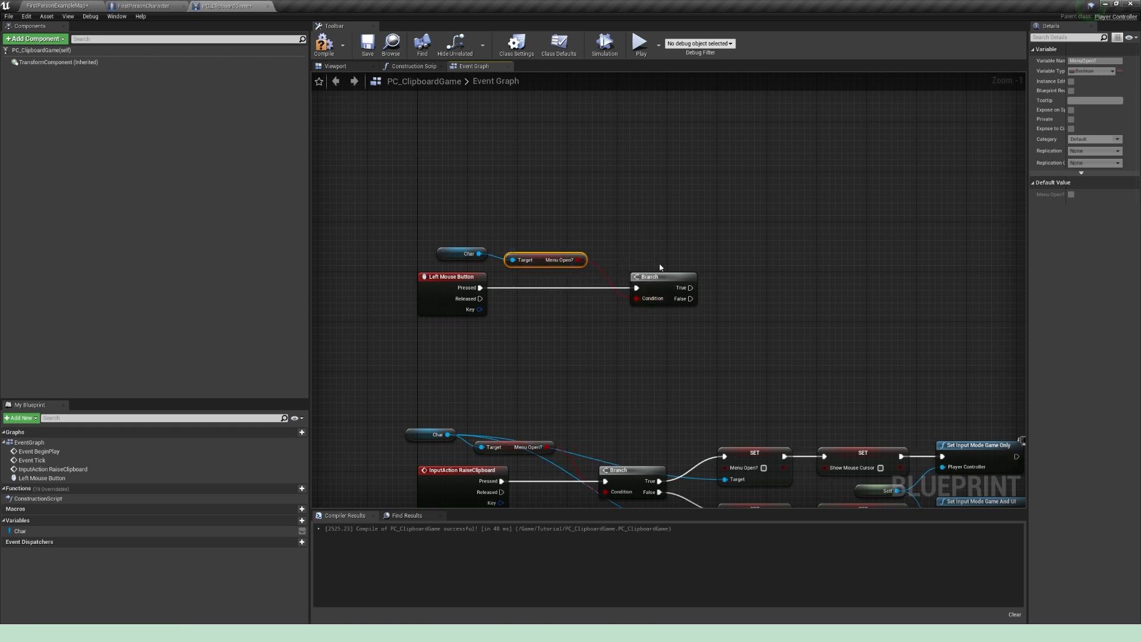
pyautogui.click(660, 267)
pyautogui.moveTo(698, 247); pyautogui.dragTo(642, 248, button='right')
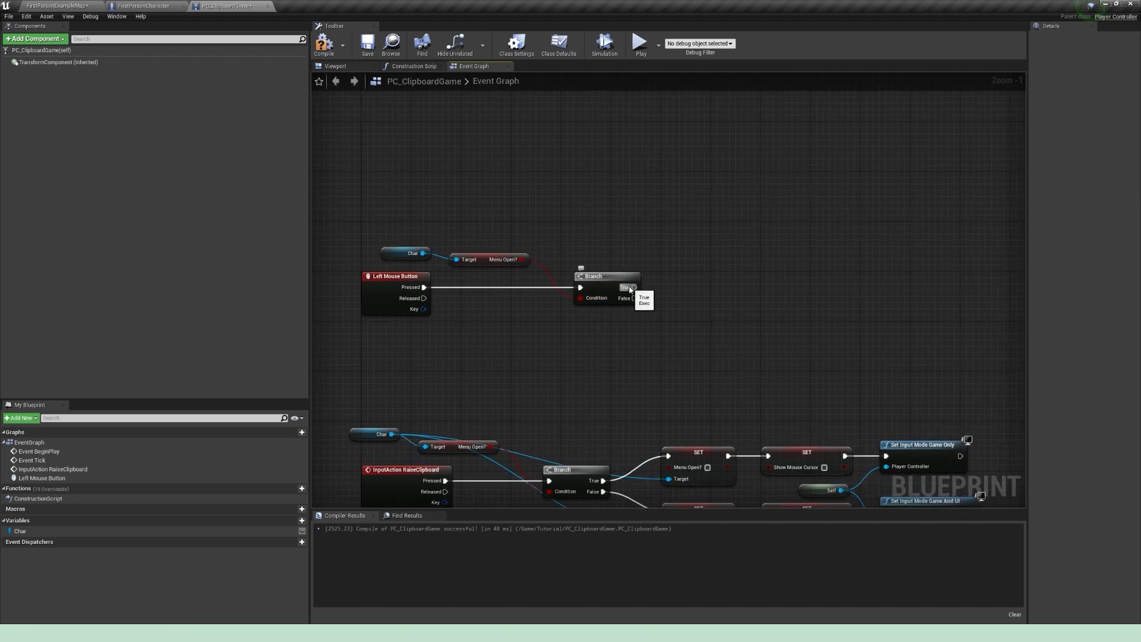
# Step: Call the character's Press Pointer event from Char on the Branch's True path
pyautogui.moveTo(422, 253); pyautogui.dragTo(730, 287)
pyautogui.write('press po')
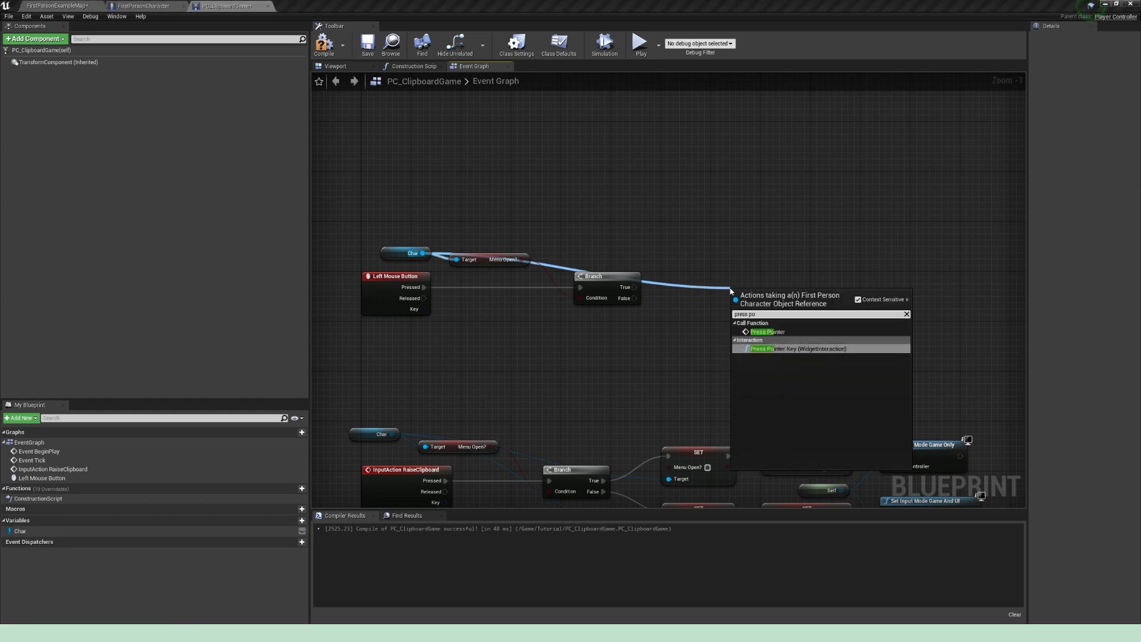
pyautogui.click(766, 332)
pyautogui.moveTo(635, 287); pyautogui.dragTo(736, 313)
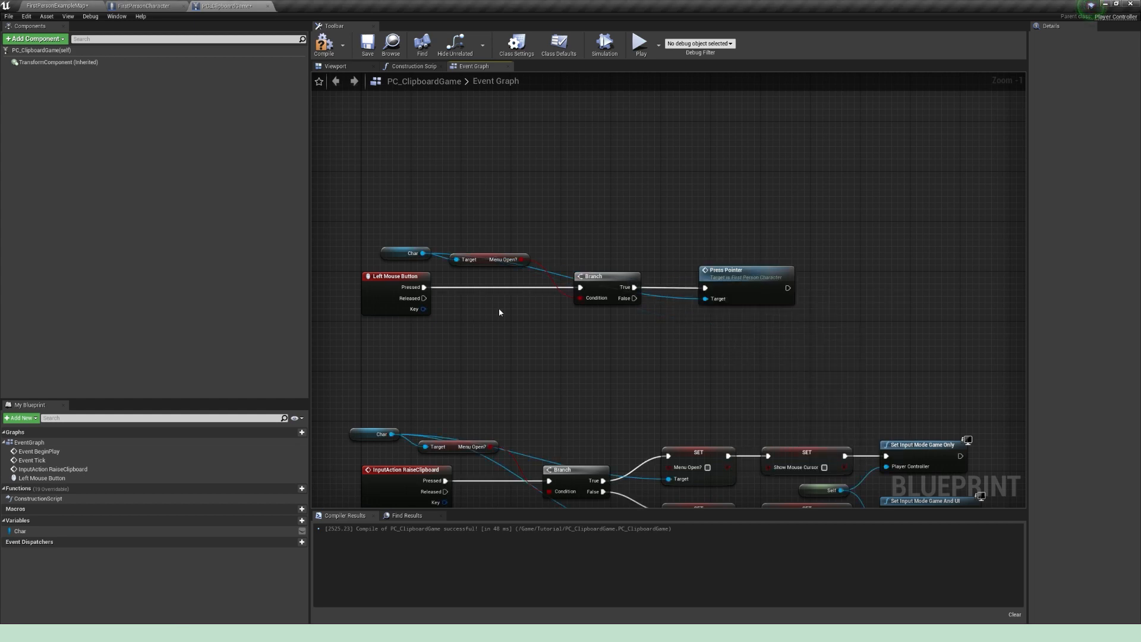
# Step: Duplicate the Branch for the Left Mouse Button's Released output, with Menu Open? as its condition, and move the Menu Open? getter below
pyautogui.moveTo(605, 316); pyautogui.dragTo(580, 245)
pyautogui.hotkey('ctrl', 'c')
pyautogui.hotkey('ctrl', 'v')
pyautogui.moveTo(631, 346); pyautogui.dragTo(601, 315)
pyautogui.moveTo(424, 297); pyautogui.dragTo(579, 324)
pyautogui.moveTo(522, 259); pyautogui.dragTo(580, 336)
pyautogui.moveTo(481, 259); pyautogui.dragTo(480, 341)
pyautogui.click(534, 285)
# Step: Call the character's Release Pointer event from Char on the second Branch's True path and align it under Press Pointer
pyautogui.moveTo(422, 253); pyautogui.dragTo(710, 348)
pyautogui.write('release')
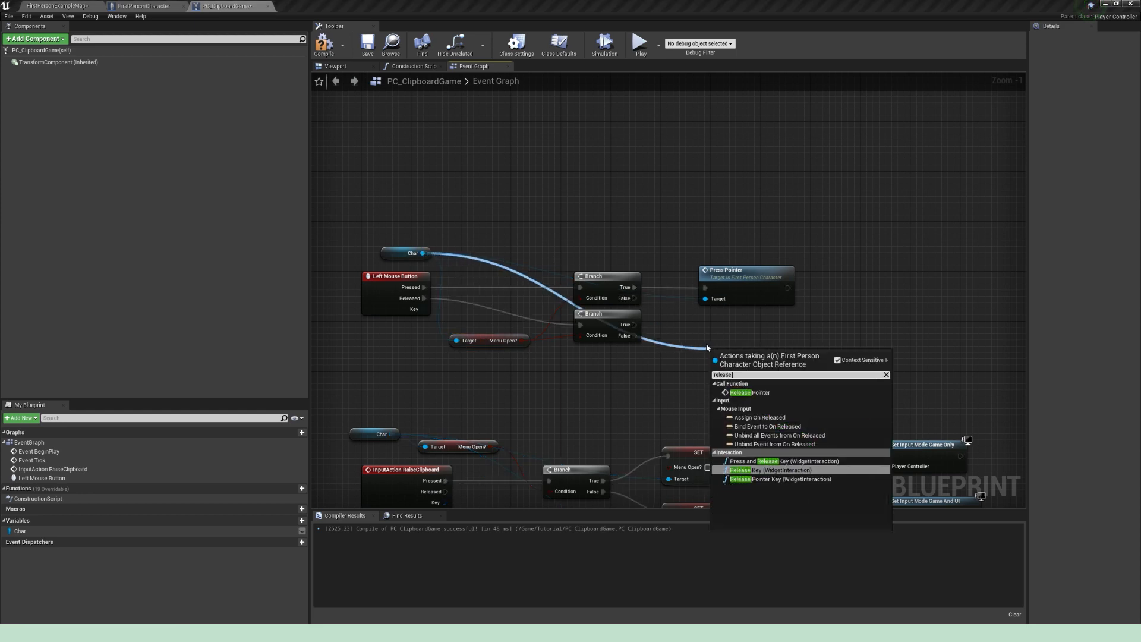
pyautogui.click(749, 392)
pyautogui.moveTo(721, 355); pyautogui.dragTo(719, 321)
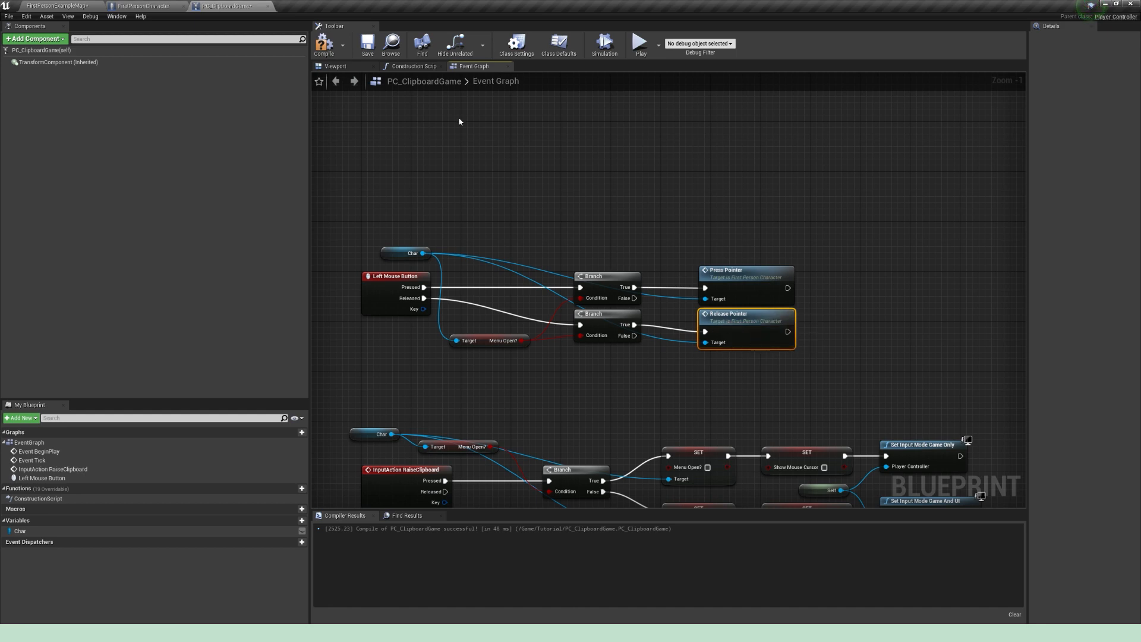
# Step: Add a Mouse Wheel Down input event above the Left Mouse Button nodes
pyautogui.moveTo(458, 219); pyautogui.dragTo(553, 239, button='right')
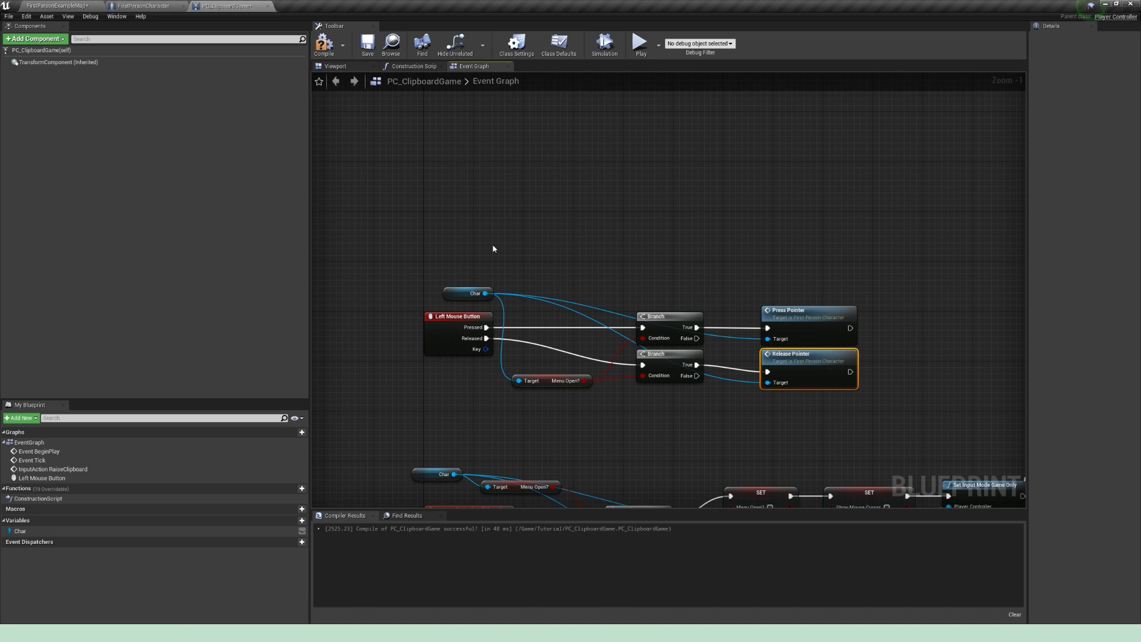
pyautogui.moveTo(430, 148); pyautogui.dragTo(466, 215, button='right')
pyautogui.rightClick(466, 215)
pyautogui.write('Mouse wh')
pyautogui.write('down')
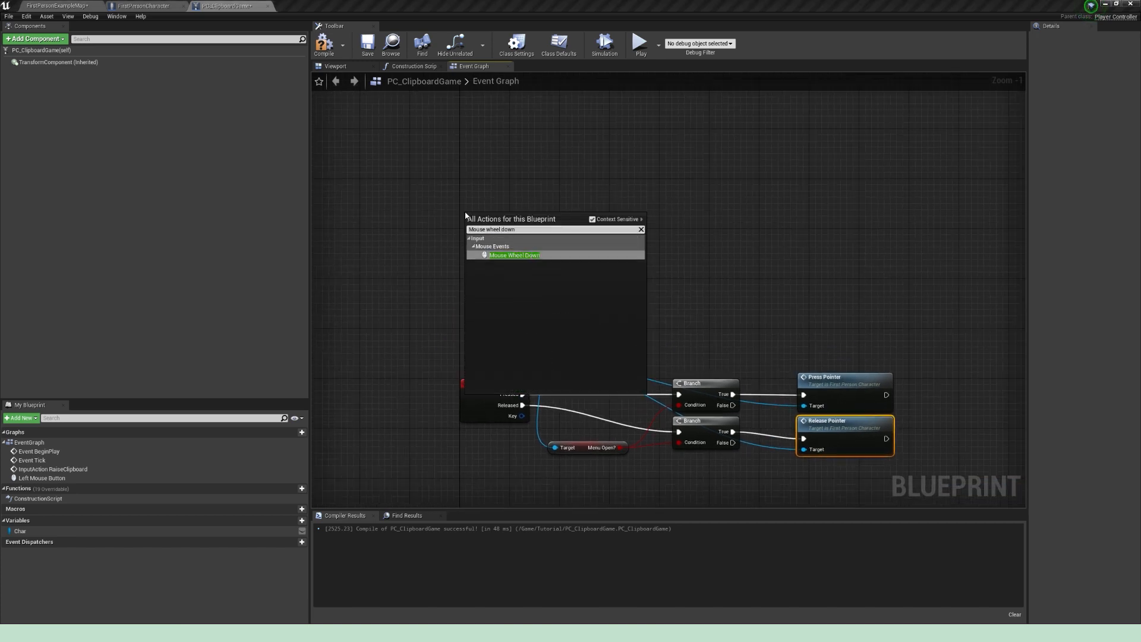
pyautogui.press('Return')
# Step: Add a Mouse Wheel Up input event above Mouse Wheel Down and space the two events apart
pyautogui.rightClick(473, 148)
pyautogui.write('Mo')
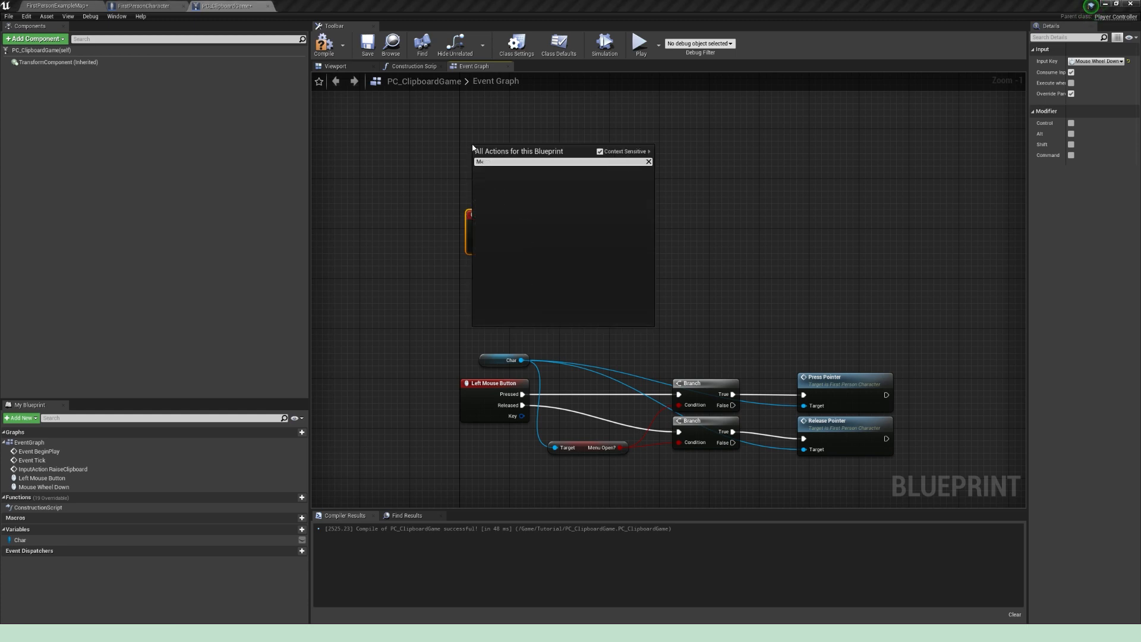
pyautogui.write('use wheel')
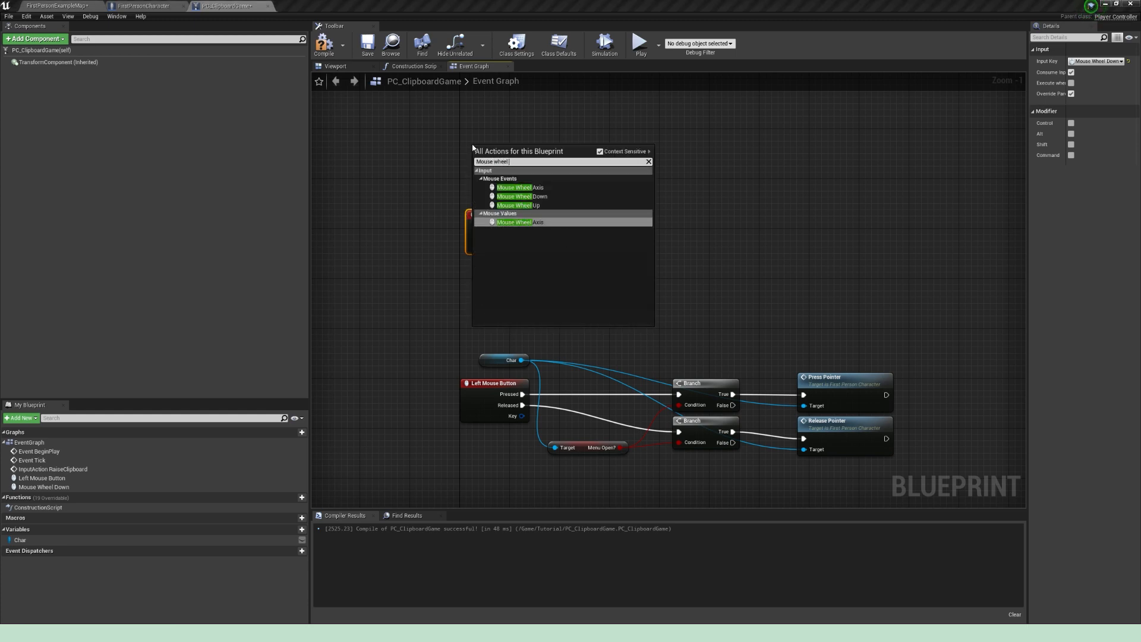
pyautogui.write(' up')
pyautogui.press('Return')
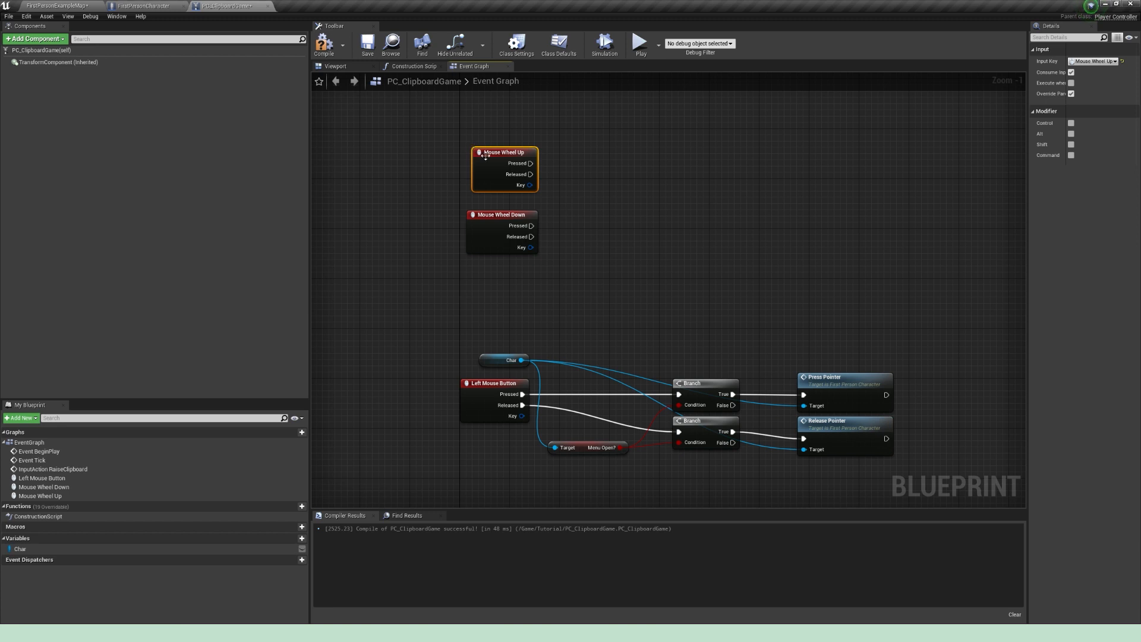
pyautogui.moveTo(485, 154); pyautogui.dragTo(474, 143)
pyautogui.moveTo(487, 221); pyautogui.dragTo(480, 233)
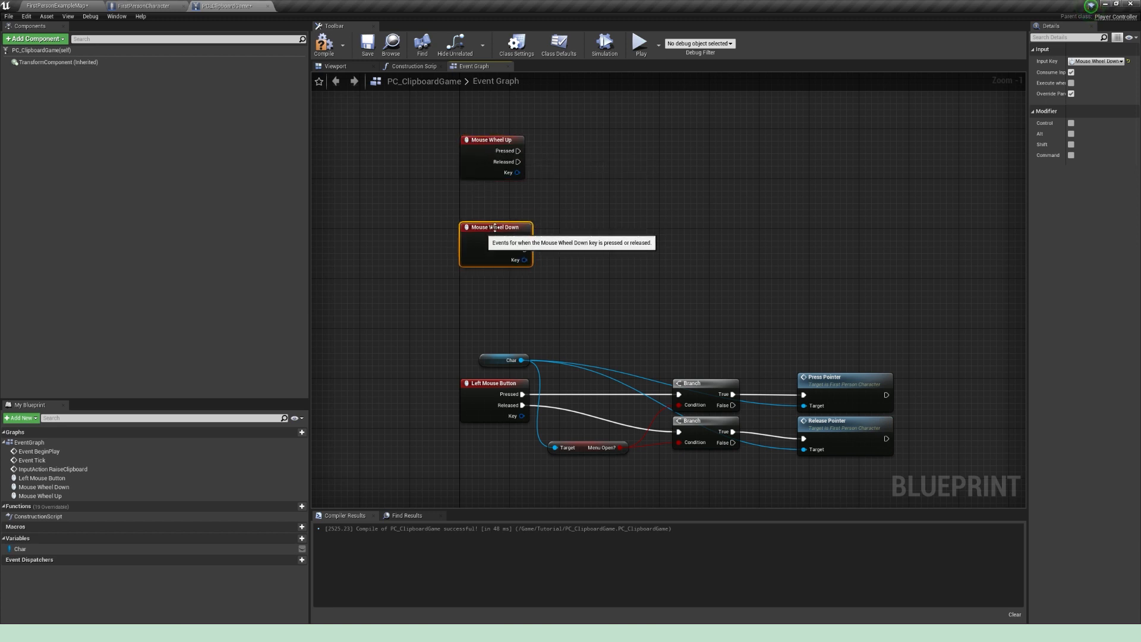
# Step: Copy the Char reference, Menu Open? getter and both Branches from the left mouse logic and paste them beside the mouse wheel events
pyautogui.moveTo(588, 311); pyautogui.dragTo(564, 328, button='right')
pyautogui.moveTo(469, 344); pyautogui.dragTo(504, 383)
pyautogui.keyDown('shift'); pyautogui.click(574, 468); pyautogui.keyUp('shift')
pyautogui.keyDown('shift'); pyautogui.moveTo(631, 476); pyautogui.dragTo(691, 409); pyautogui.keyUp('shift')
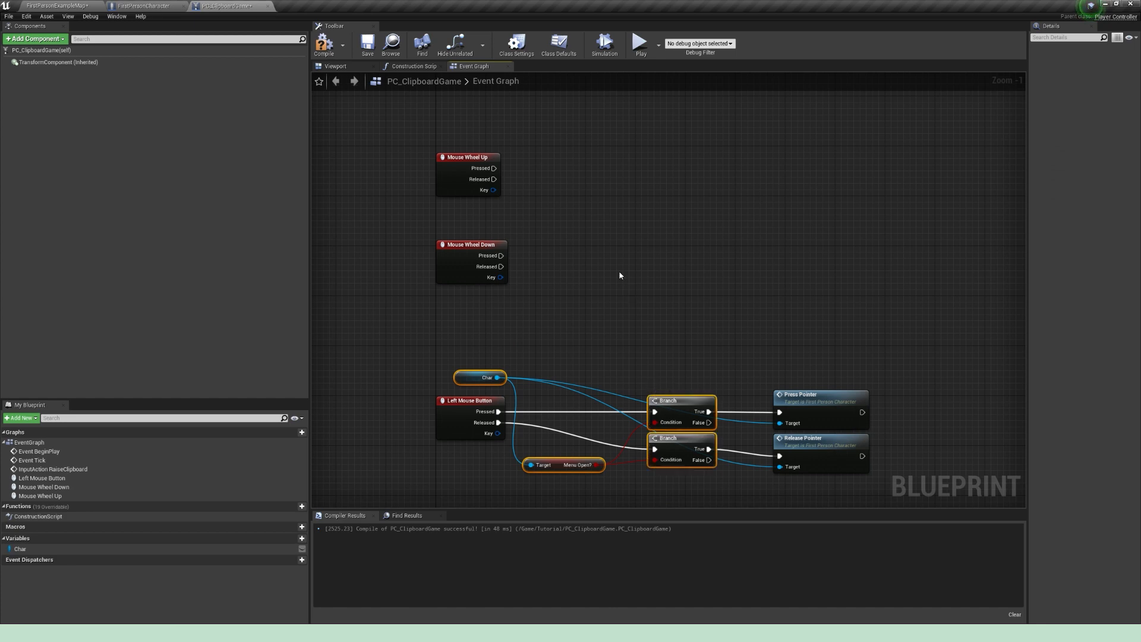
pyautogui.moveTo(625, 290); pyautogui.dragTo(626, 371, button='right')
pyautogui.hotkey('ctrl', 'v')
pyautogui.moveTo(666, 190); pyautogui.dragTo(677, 246)
# Step: Connect the Pressed outputs of Mouse Wheel Up and Mouse Wheel Down to the pasted Branches and arrange the nodes
pyautogui.moveTo(494, 250); pyautogui.dragTo(699, 314)
pyautogui.moveTo(503, 337); pyautogui.dragTo(682, 326)
pyautogui.moveTo(698, 314); pyautogui.dragTo(699, 327)
pyautogui.moveTo(712, 249); pyautogui.dragTo(718, 243)
pyautogui.moveTo(506, 218); pyautogui.dragTo(506, 305)
pyautogui.moveTo(551, 280); pyautogui.dragTo(432, 273, button='right')
# Step: Add a Wheel Up call on the Char reference and run it from the True output of Mouse Wheel Up's Branch
pyautogui.moveTo(399, 302); pyautogui.dragTo(686, 256)
pyautogui.write('Wheel')
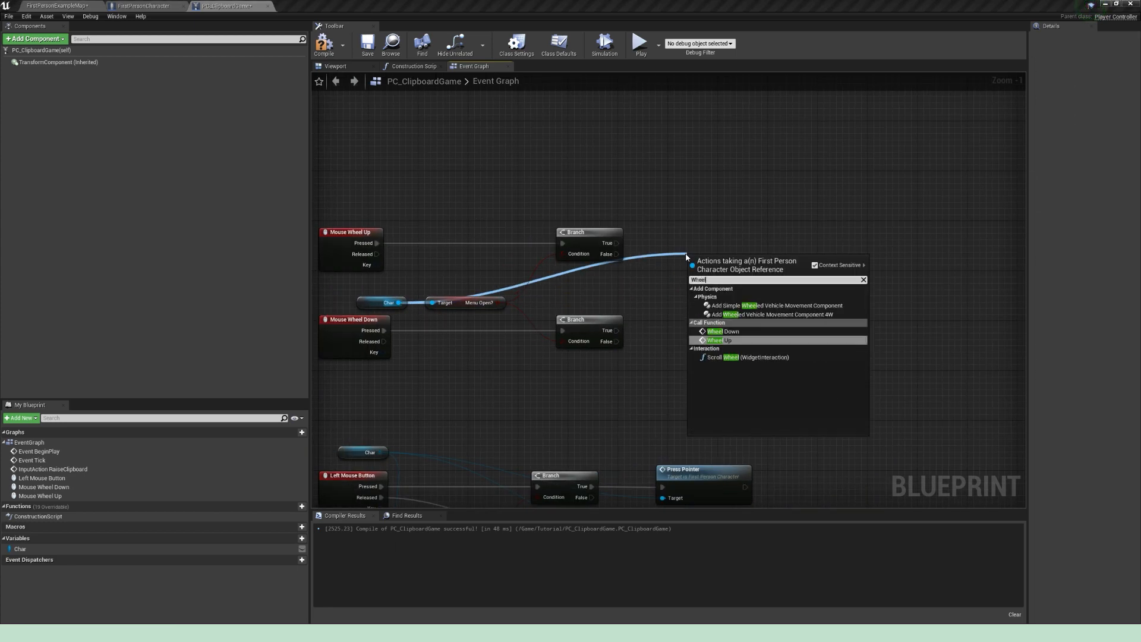
pyautogui.press('Return')
pyautogui.moveTo(616, 243); pyautogui.dragTo(707, 236)
# Step: Add a Wheel Down call on the Char reference and run it from the True output of Mouse Wheel Down's Branch
pyautogui.moveTo(399, 303); pyautogui.dragTo(731, 316)
pyautogui.write('wheel d')
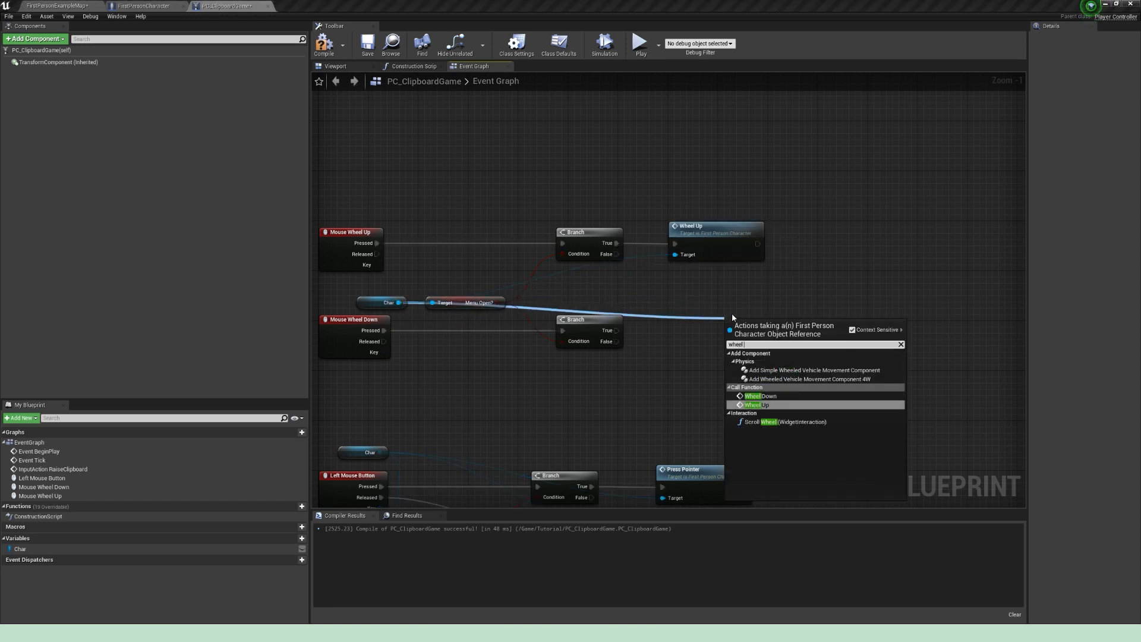
pyautogui.press('Return')
pyautogui.moveTo(607, 336); pyautogui.dragTo(696, 314)
pyautogui.moveTo(673, 300); pyautogui.dragTo(775, 293, button='right')
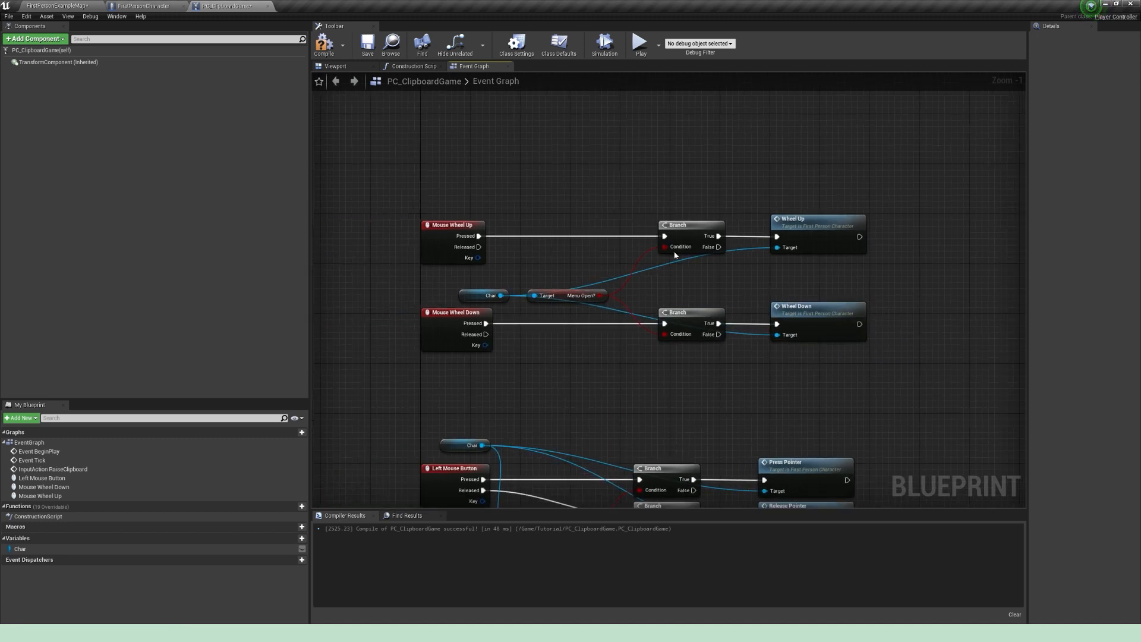
# Step: Compile and save the PC_ClipboardGame blueprint, and play the FirstPersonExampleMap level
pyautogui.click(323, 45)
pyautogui.click(366, 47)
pyautogui.click(86, 11)
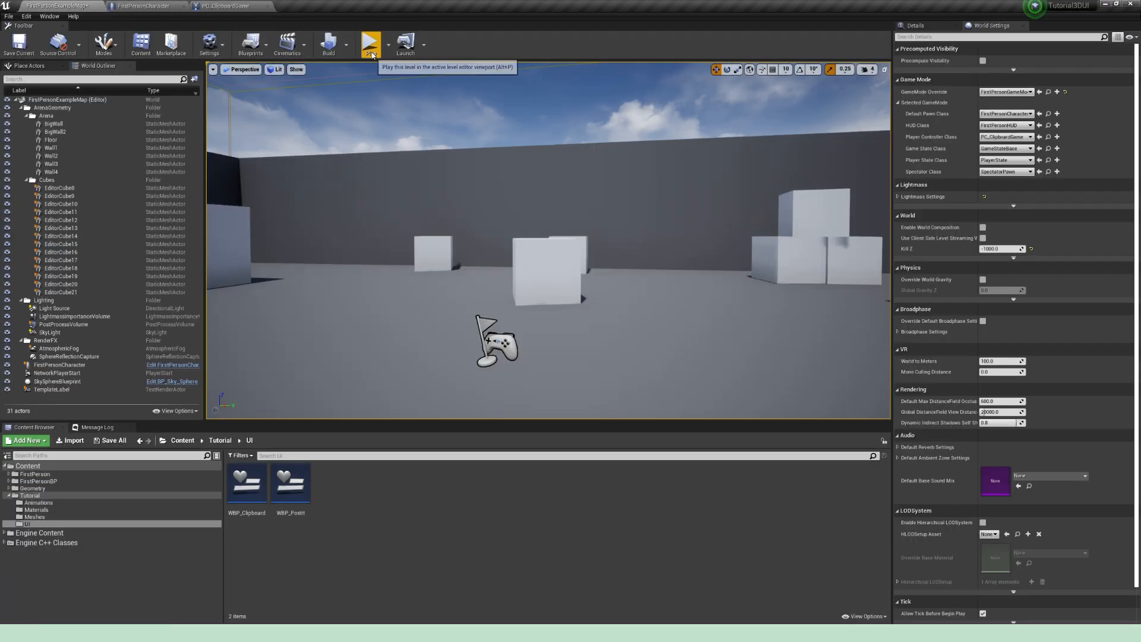
pyautogui.click(370, 43)
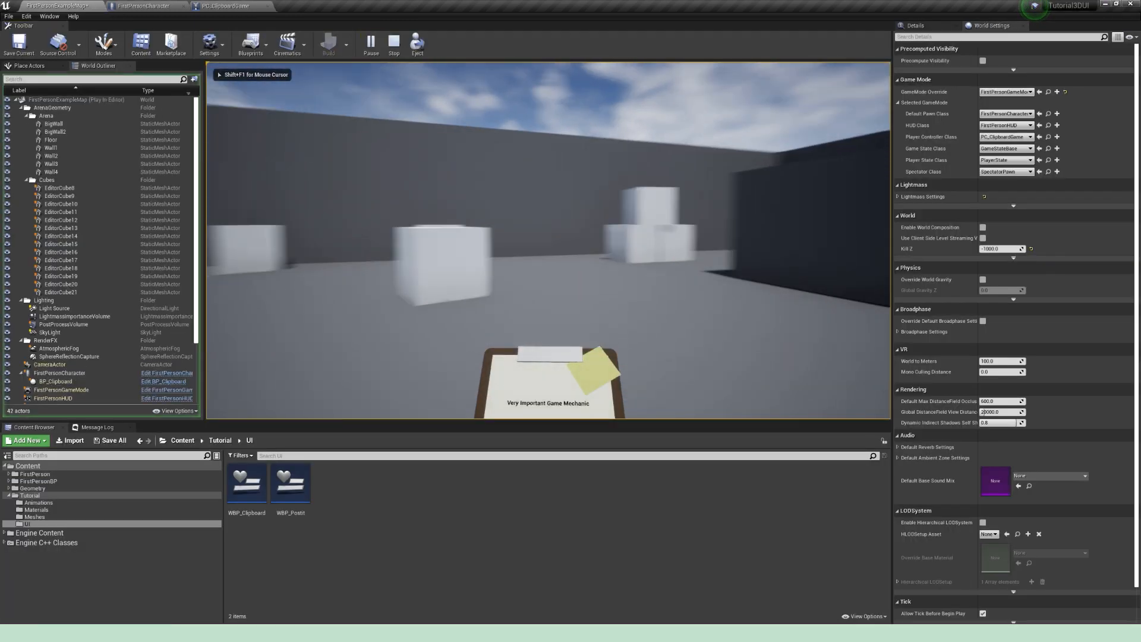
pyautogui.press('s')
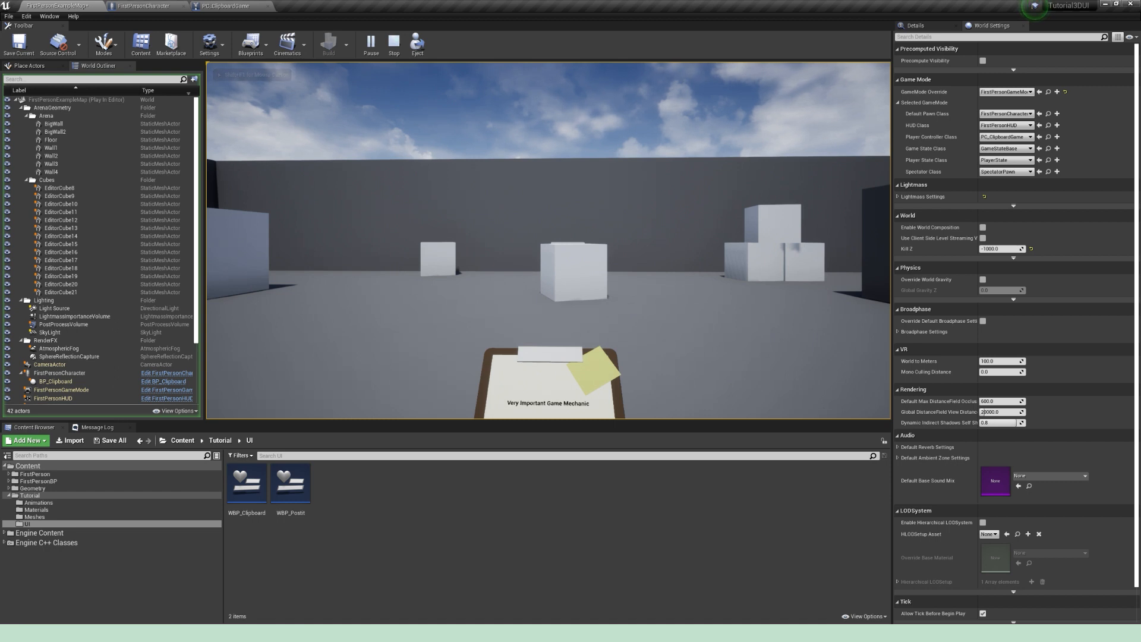
# Step: Raise the clipboard in the running game and test its Add Stuff button repeatedly
pyautogui.press('Tab')
pyautogui.click(543, 259)
pyautogui.click(544, 260)
pyautogui.click(544, 259)
pyautogui.click(544, 260)
pyautogui.click(544, 259)
pyautogui.click(543, 259)
pyautogui.click(543, 259)
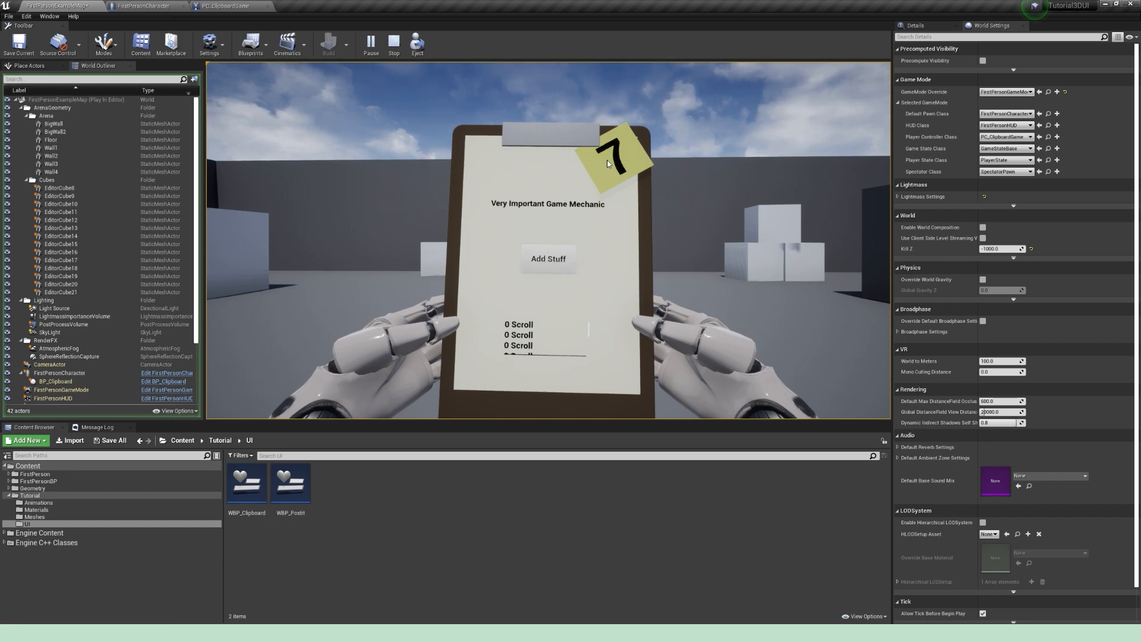
# Step: Test the clipboard's scroll list with the mouse wheel in both directions and with its scrollbar
pyautogui.scroll(-5, 562, 334)
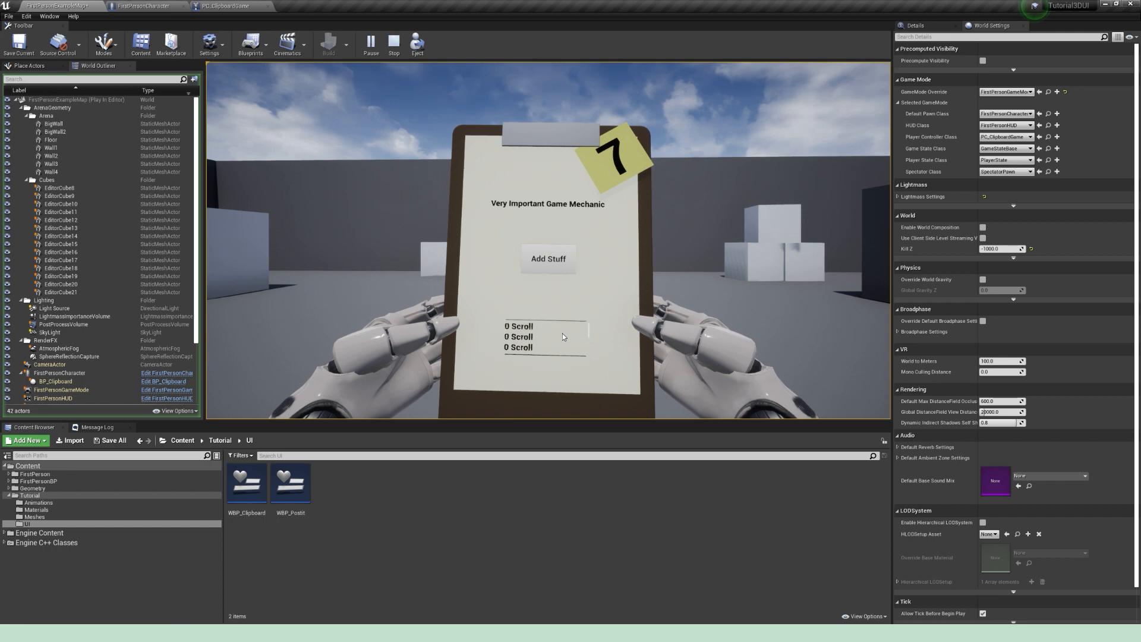
pyautogui.scroll(3, 562, 336)
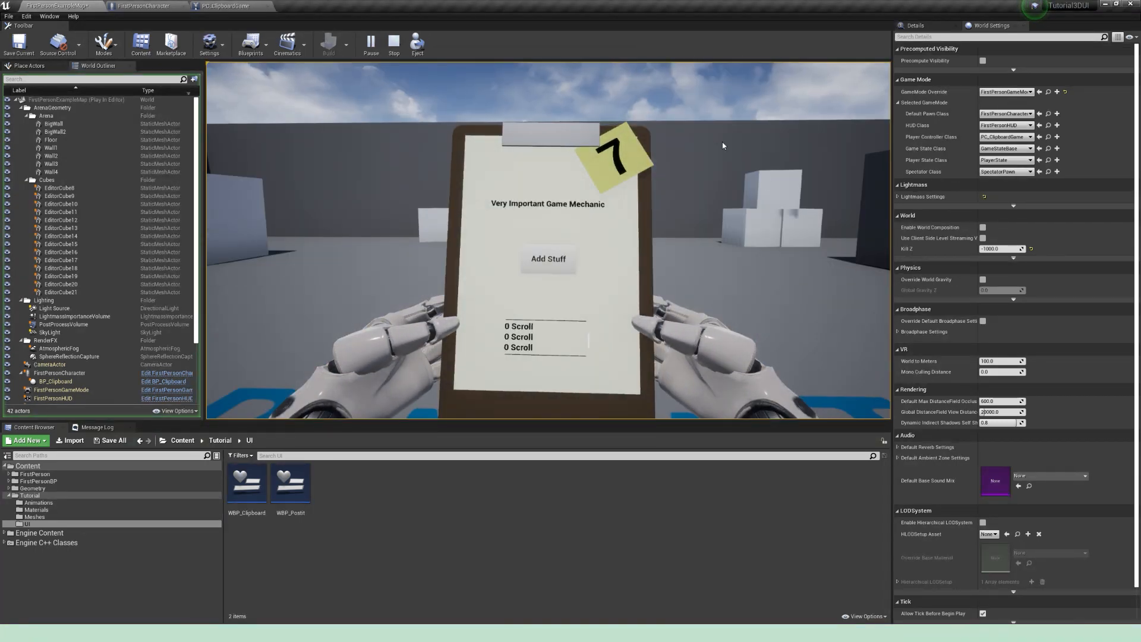
pyautogui.moveTo(586, 345); pyautogui.dragTo(593, 370)
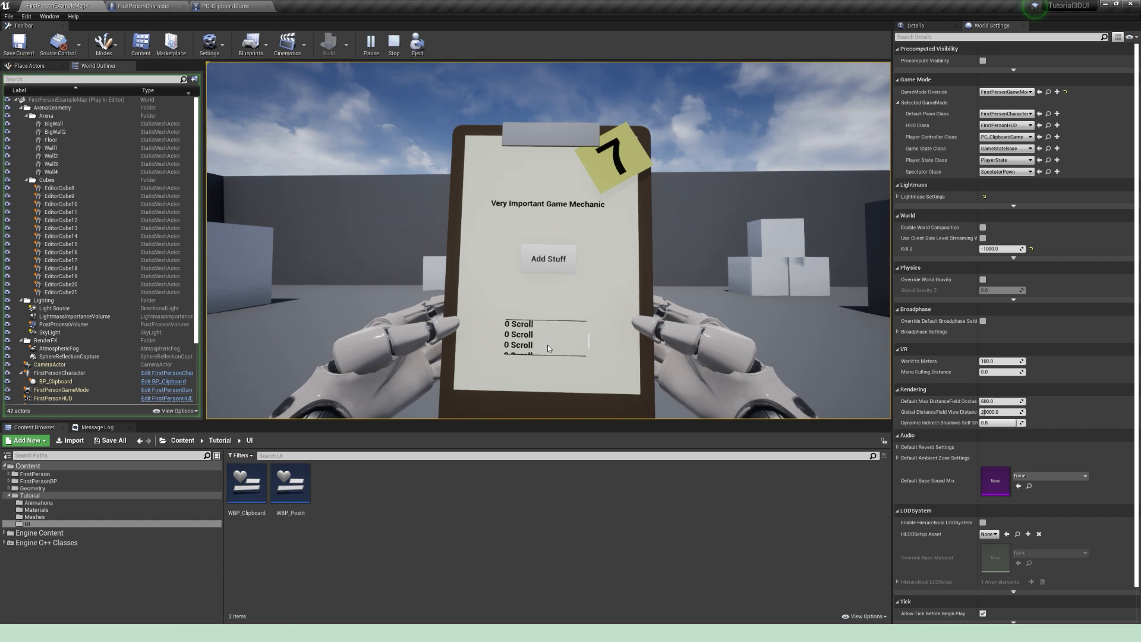
pyautogui.scroll(5, 549, 343)
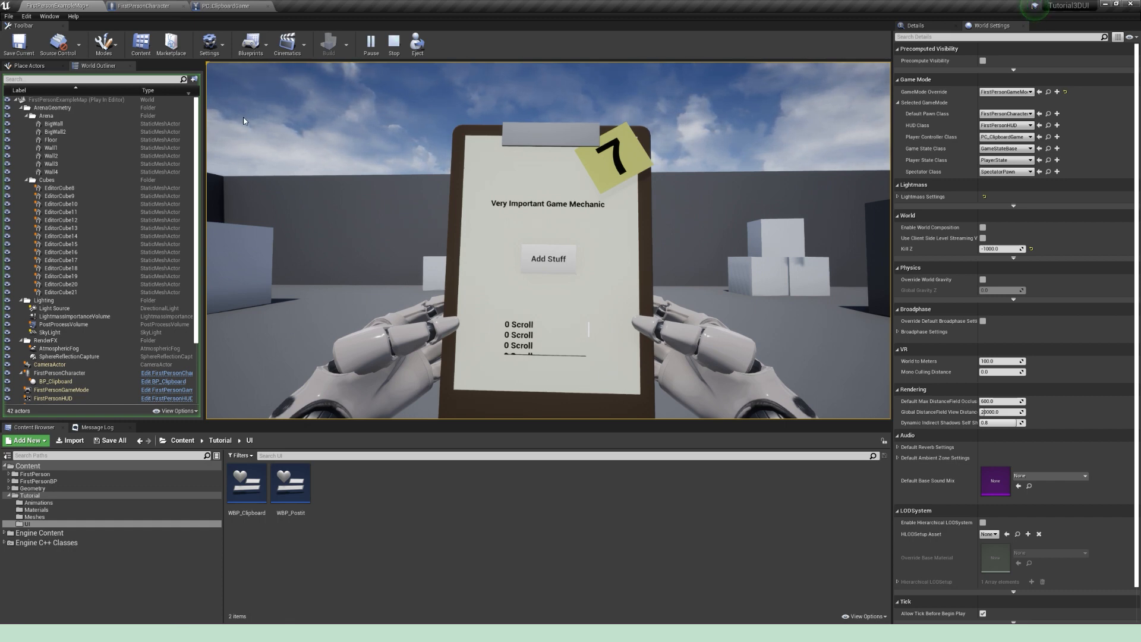
# Step: End the play session and, in the FirstPersonCharacter event graph, bring up the available actions for Press Pointer Key's Key input
pyautogui.click(143, 6)
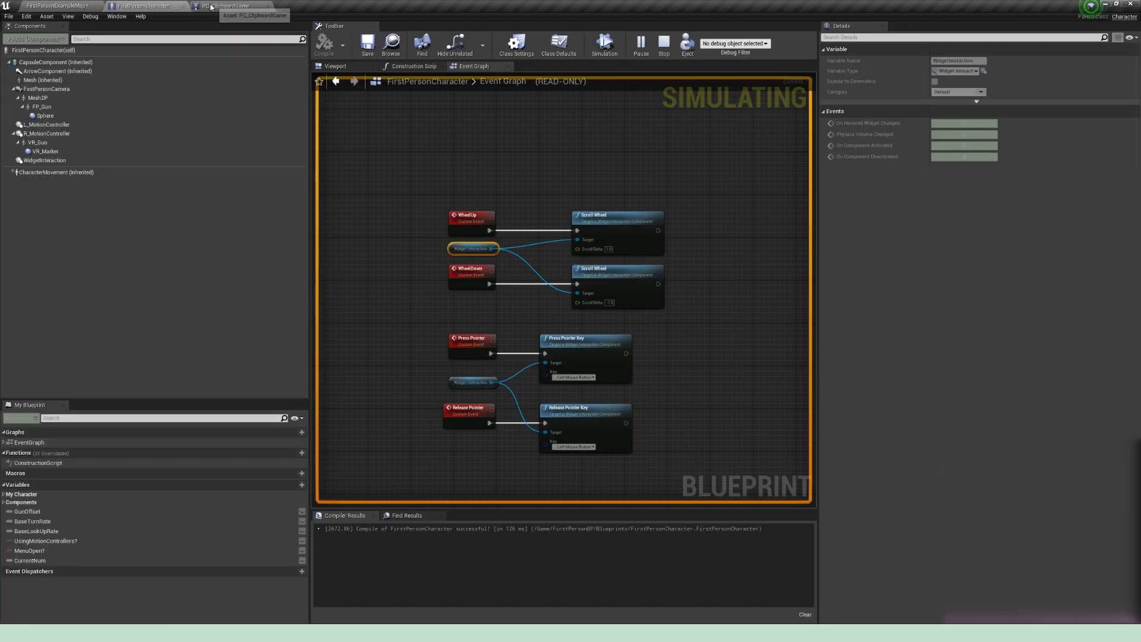
pyautogui.click(411, 116)
pyautogui.press('Escape')
pyautogui.moveTo(665, 386); pyautogui.dragTo(671, 342, button='right')
pyautogui.scroll(2, 566, 338)
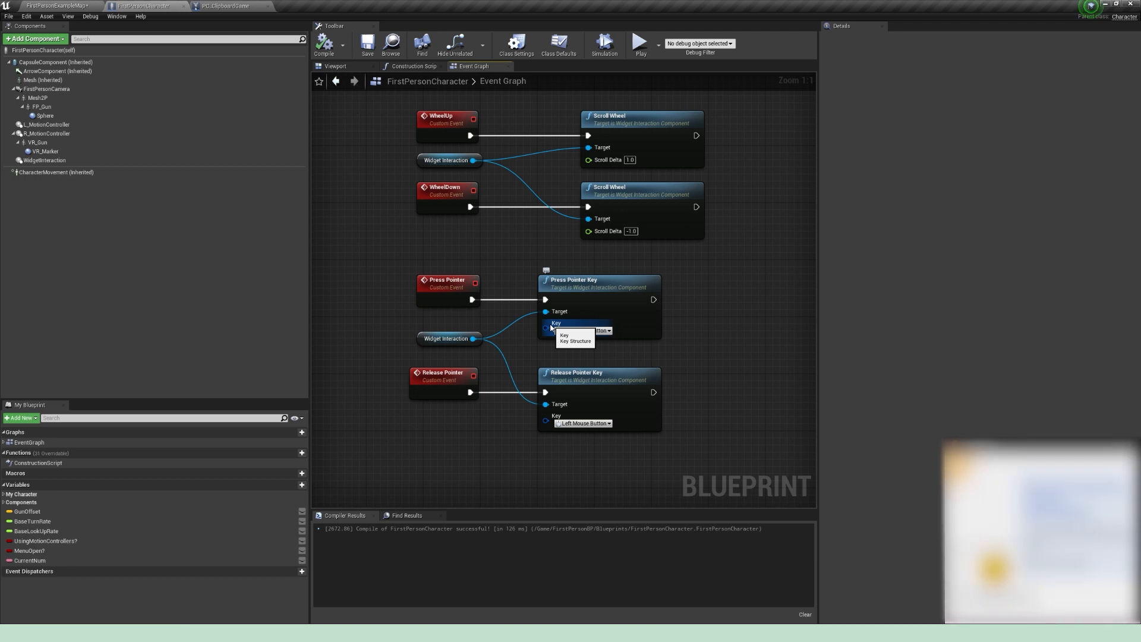
pyautogui.moveTo(545, 327); pyautogui.dragTo(472, 328)
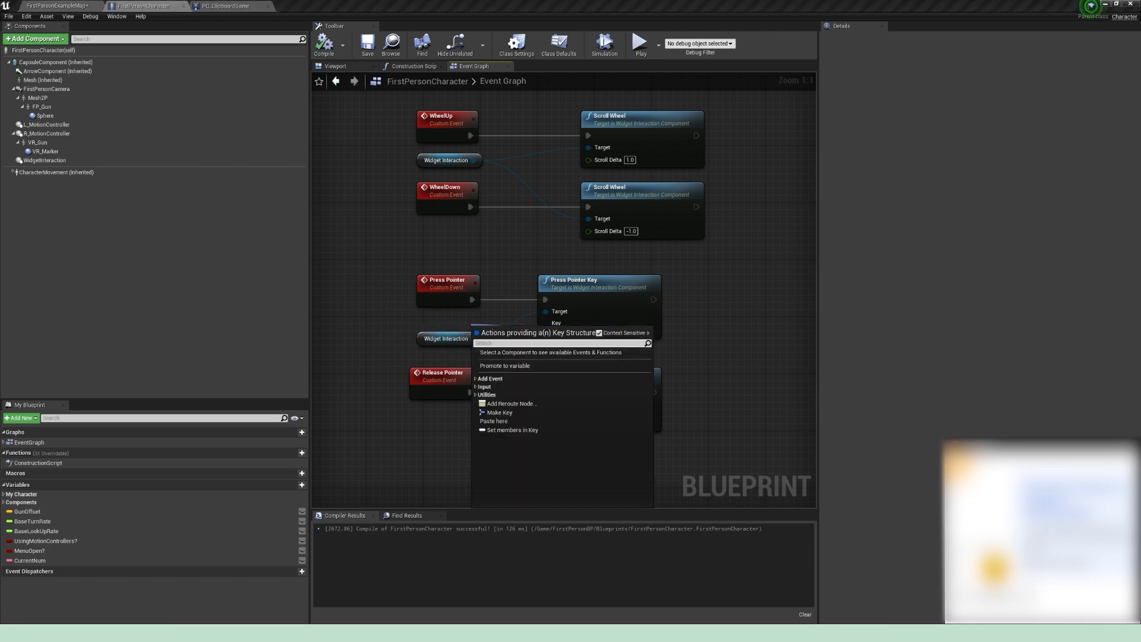